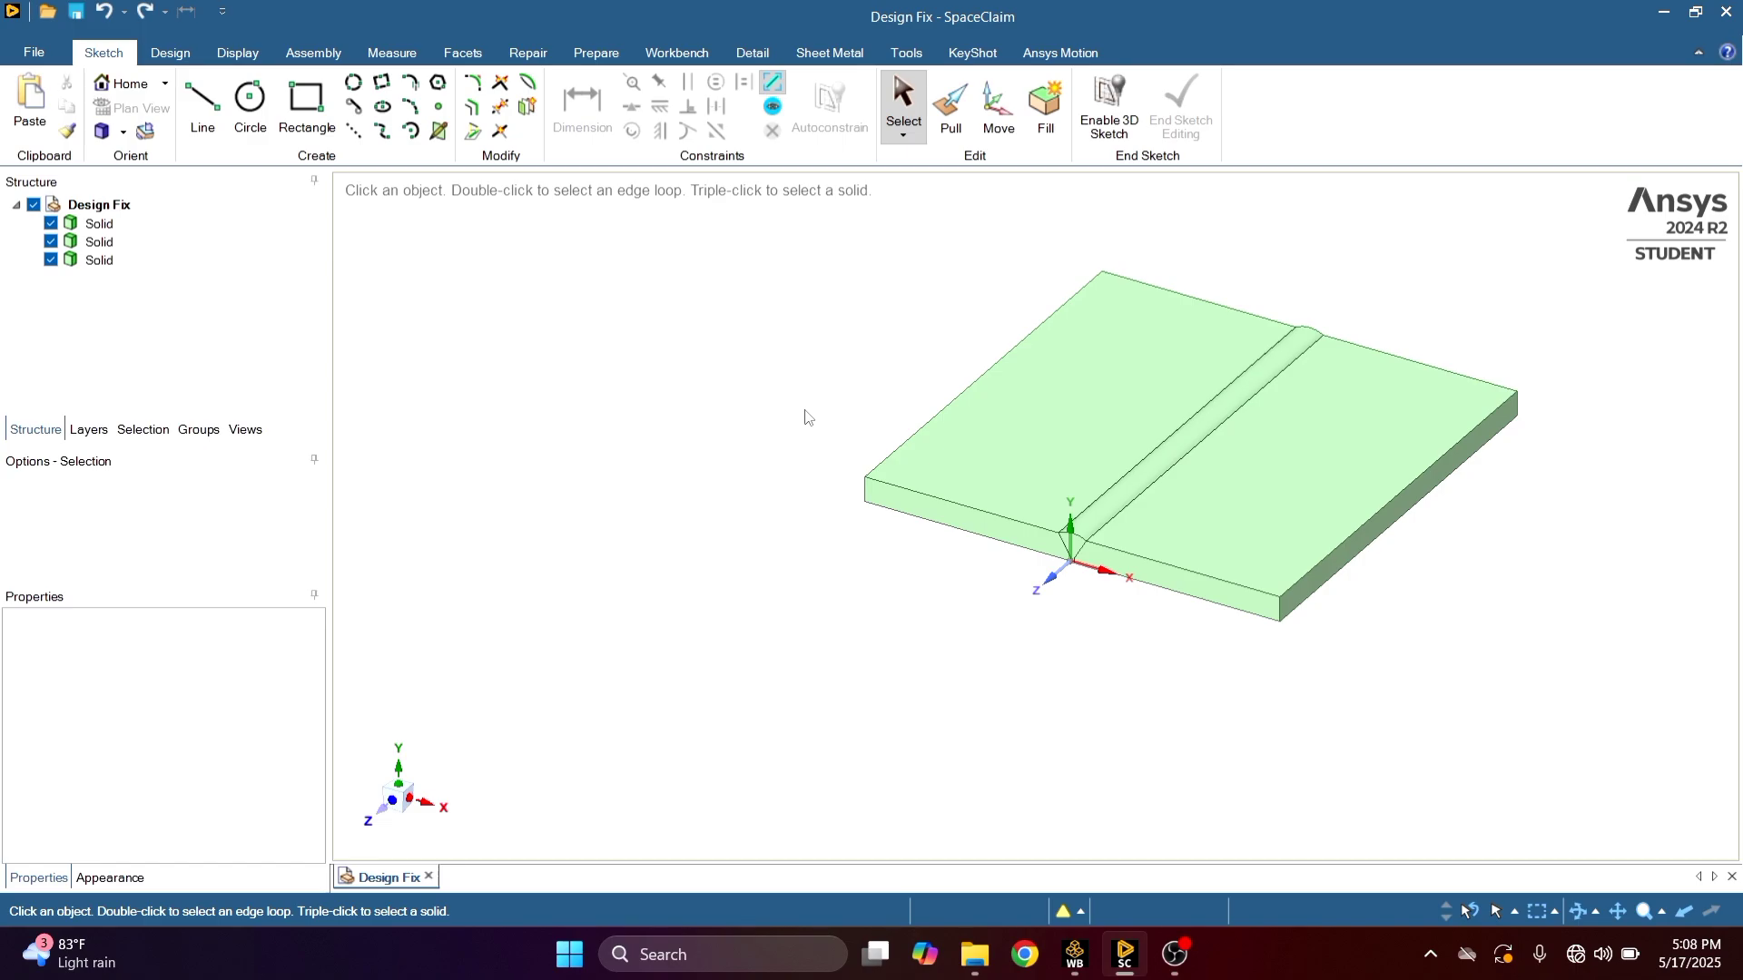
Identify the weld bead and plate bodies by selecting their solids in the model structure
{"action": "left_click", "coordinate": [100, 260]}
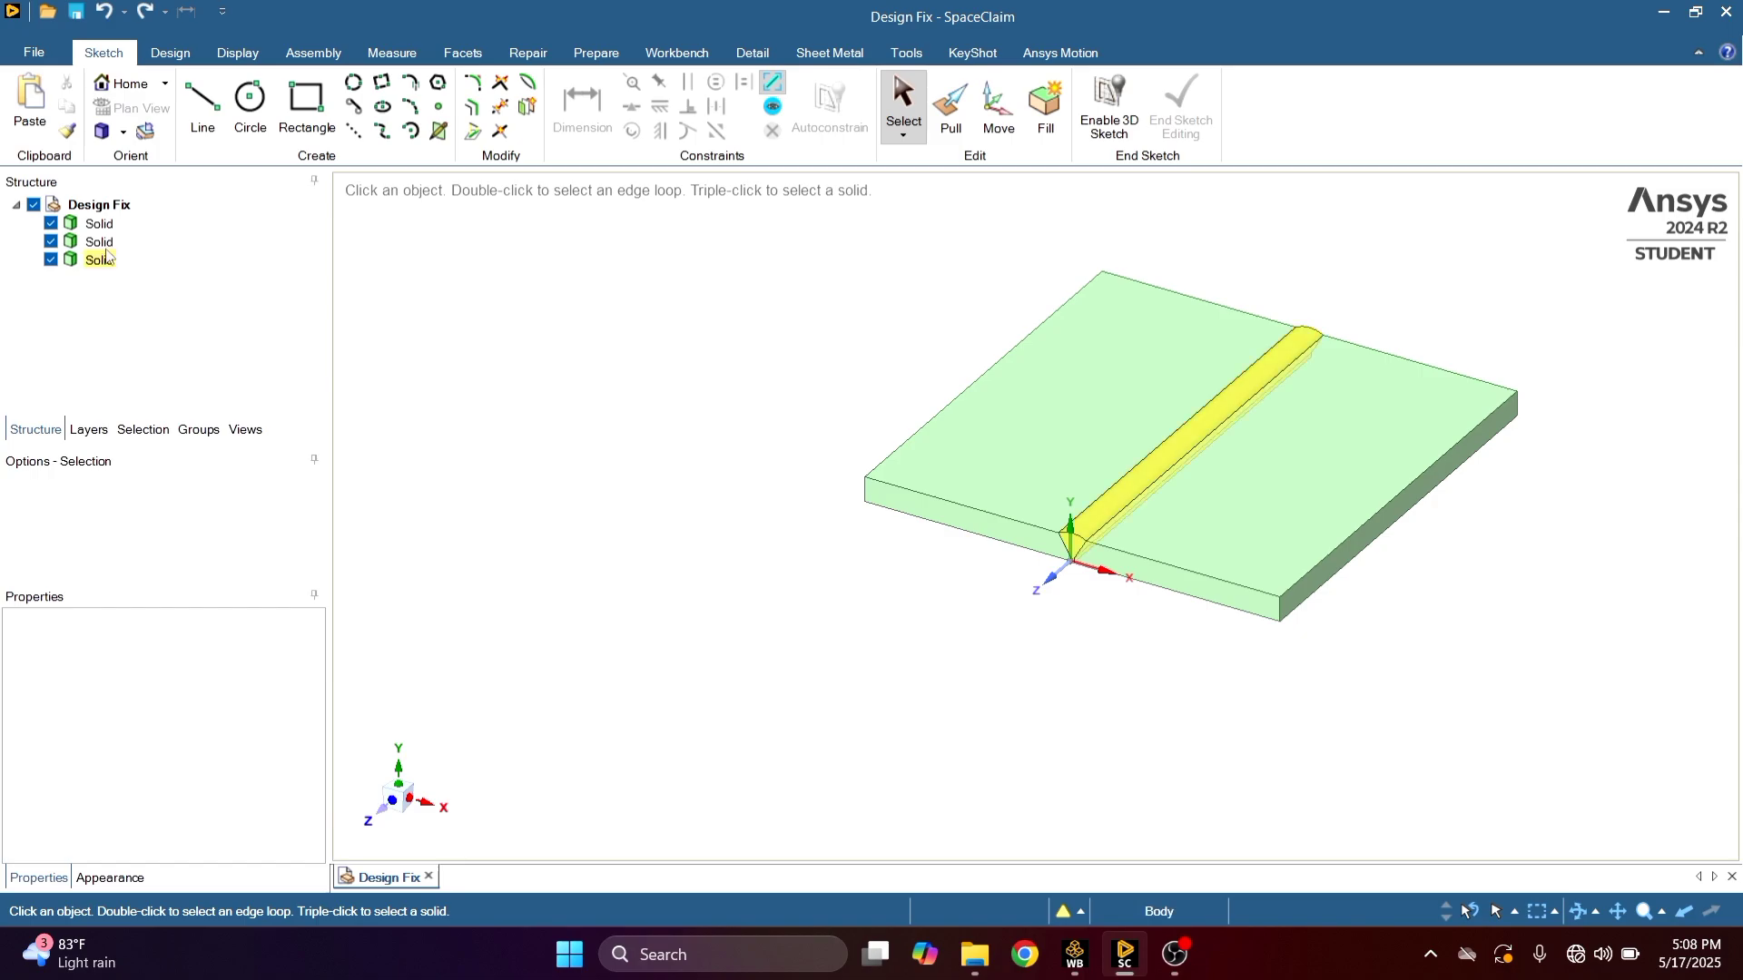
{"action": "left_click", "coordinate": [99, 224]}
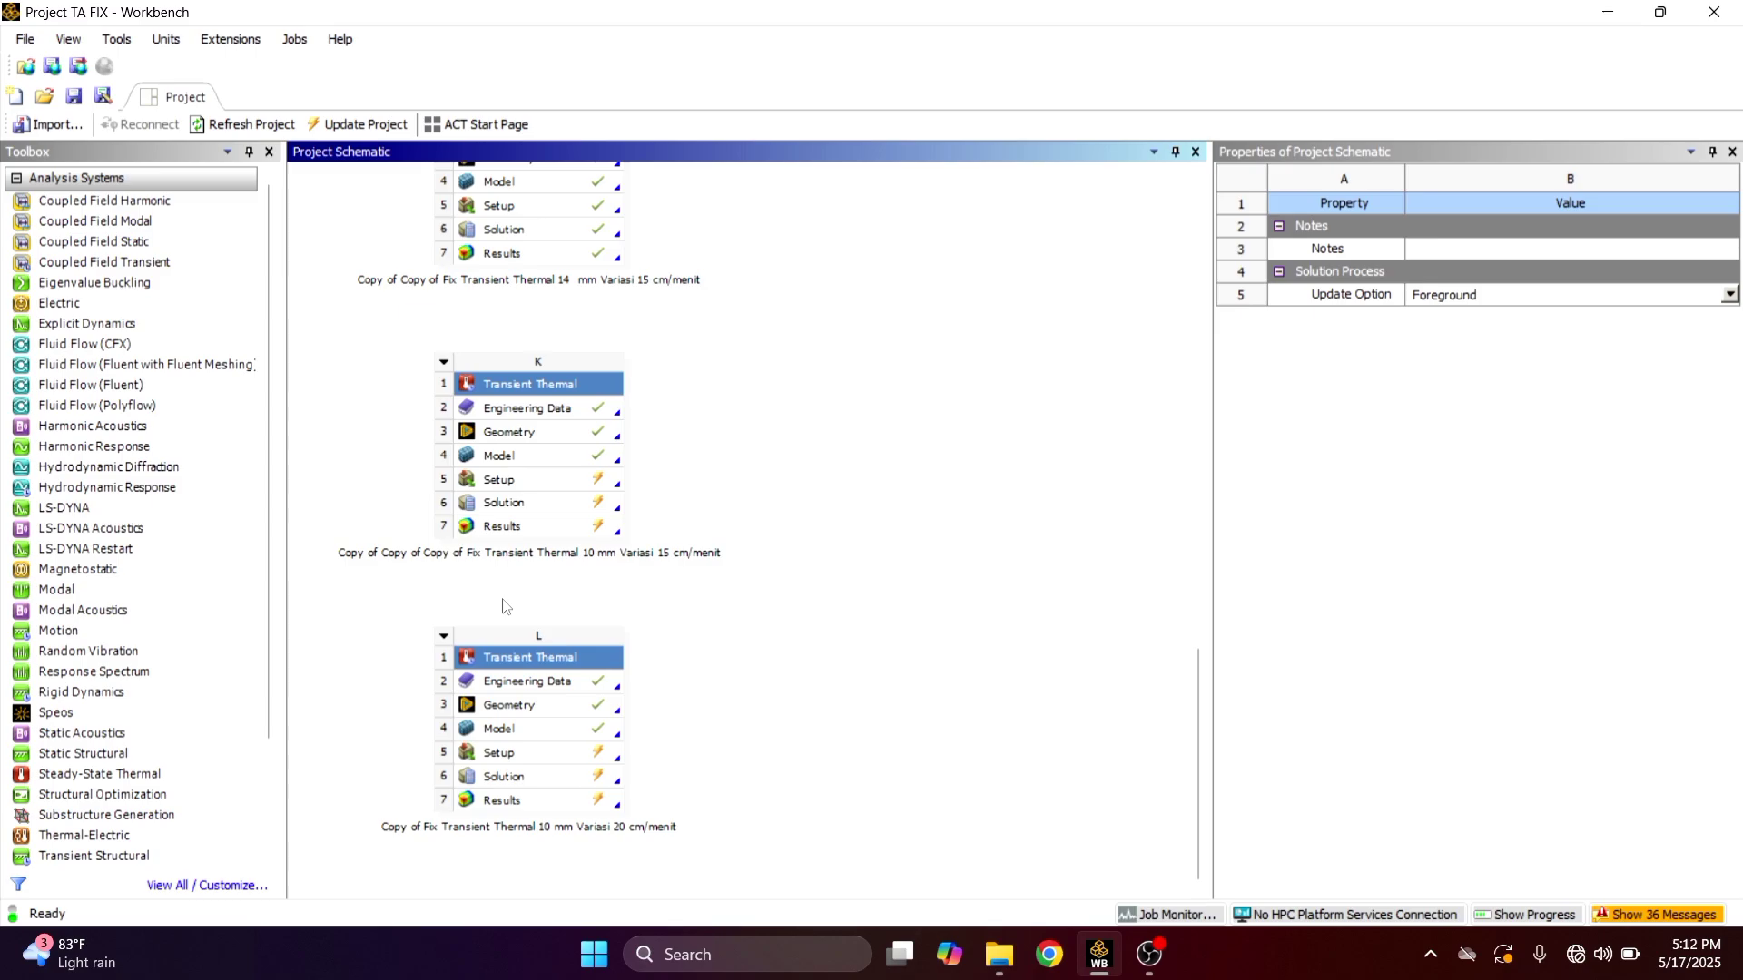
In Workbench, add a standalone Transient Thermal system below the existing analyses and open its Engineering Data
{"action": "scroll", "coordinate": [136, 635], "scroll_direction": "down", "scroll_amount": 3}
{"action": "left_click_drag", "start_coordinate": [89, 737], "coordinate": [877, 776]}
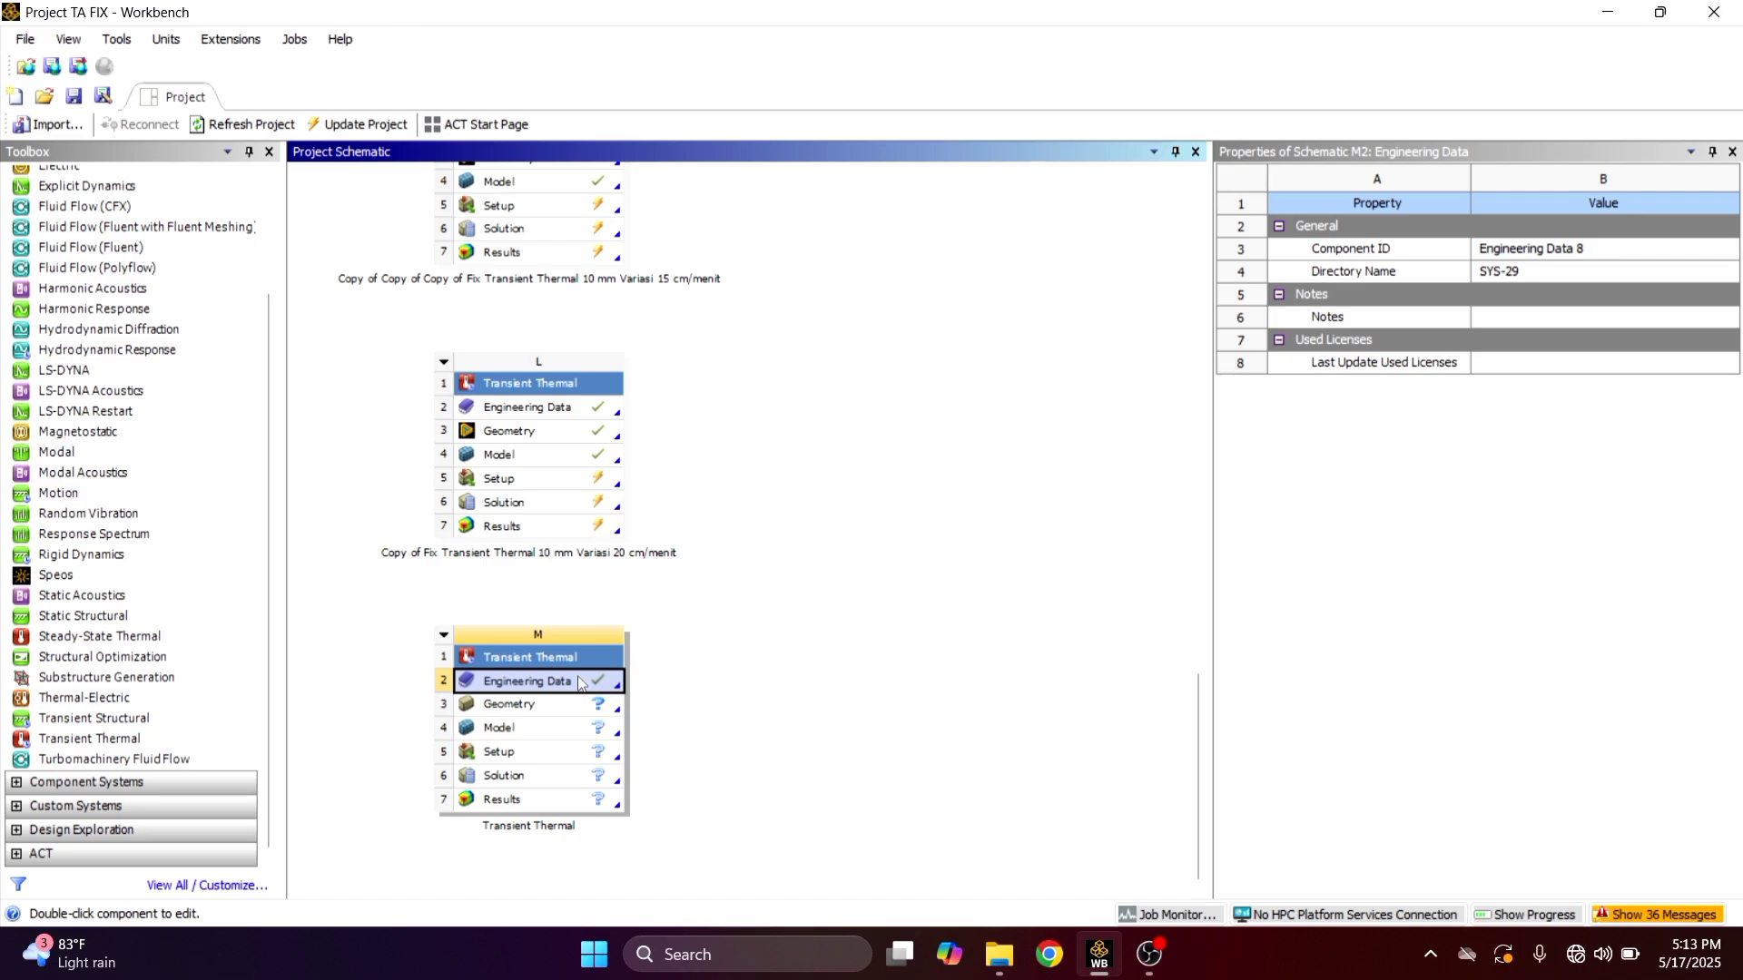
{"action": "double_click", "coordinate": [579, 683]}
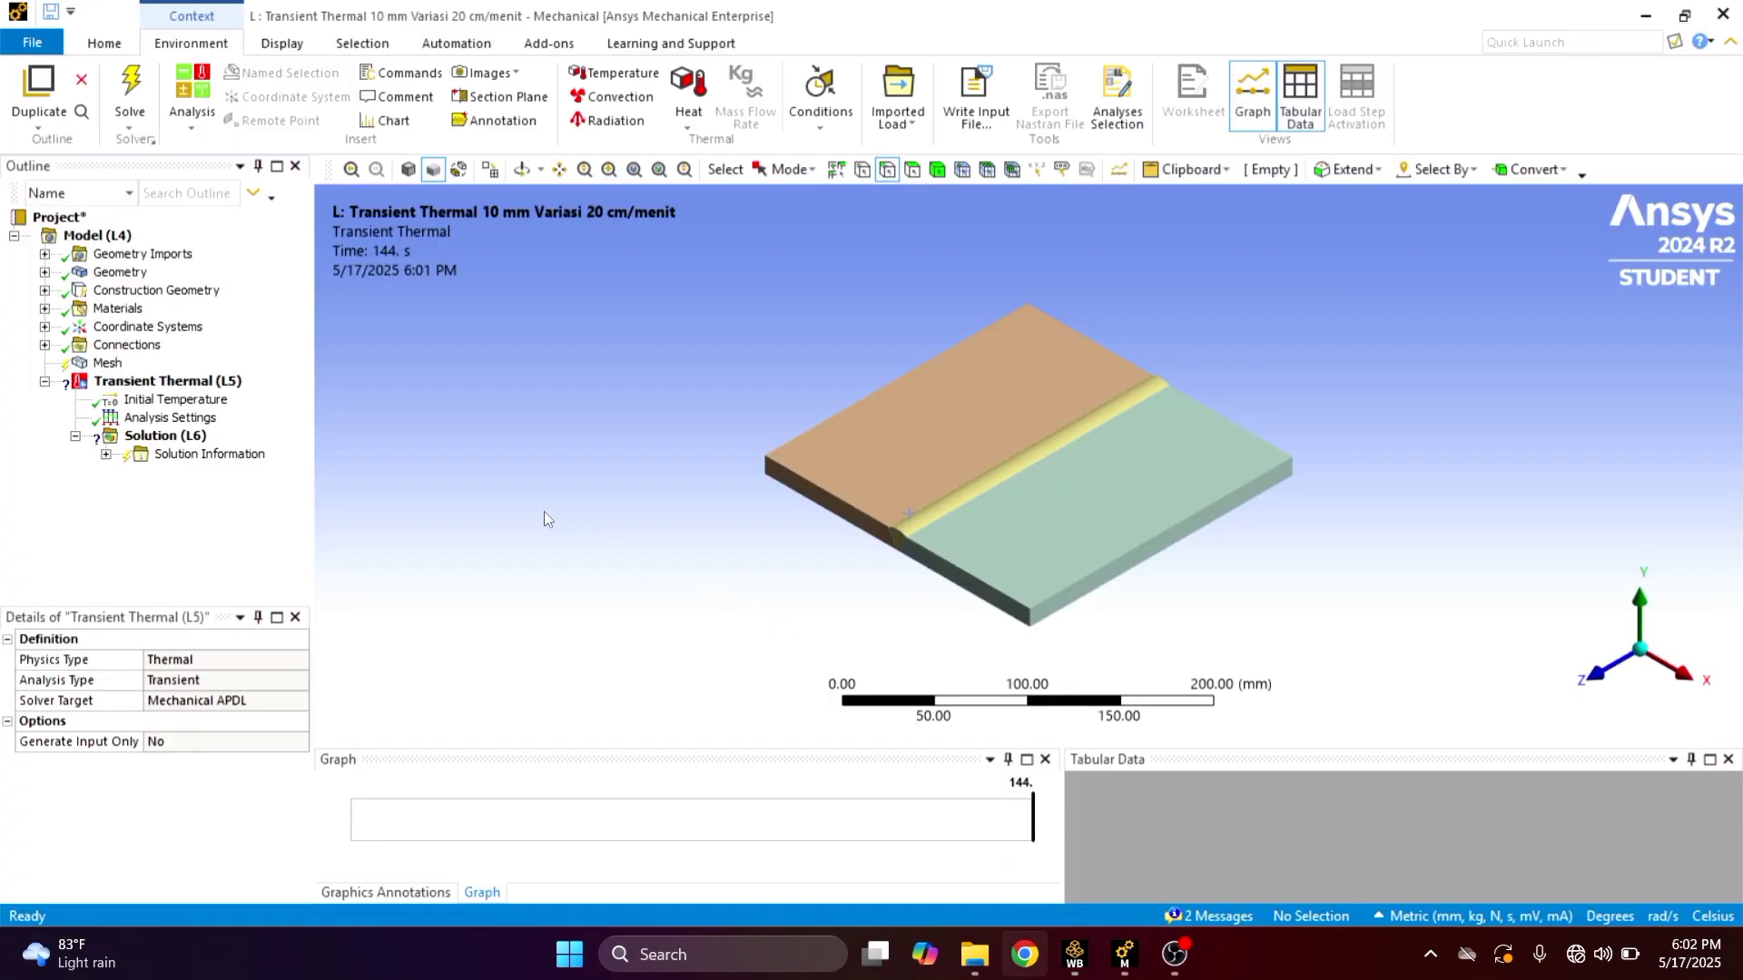
In Ansys Mechanical, add a mesh sizing to the two plate bodies with an element size of 5 mm
{"action": "left_click", "coordinate": [107, 362]}
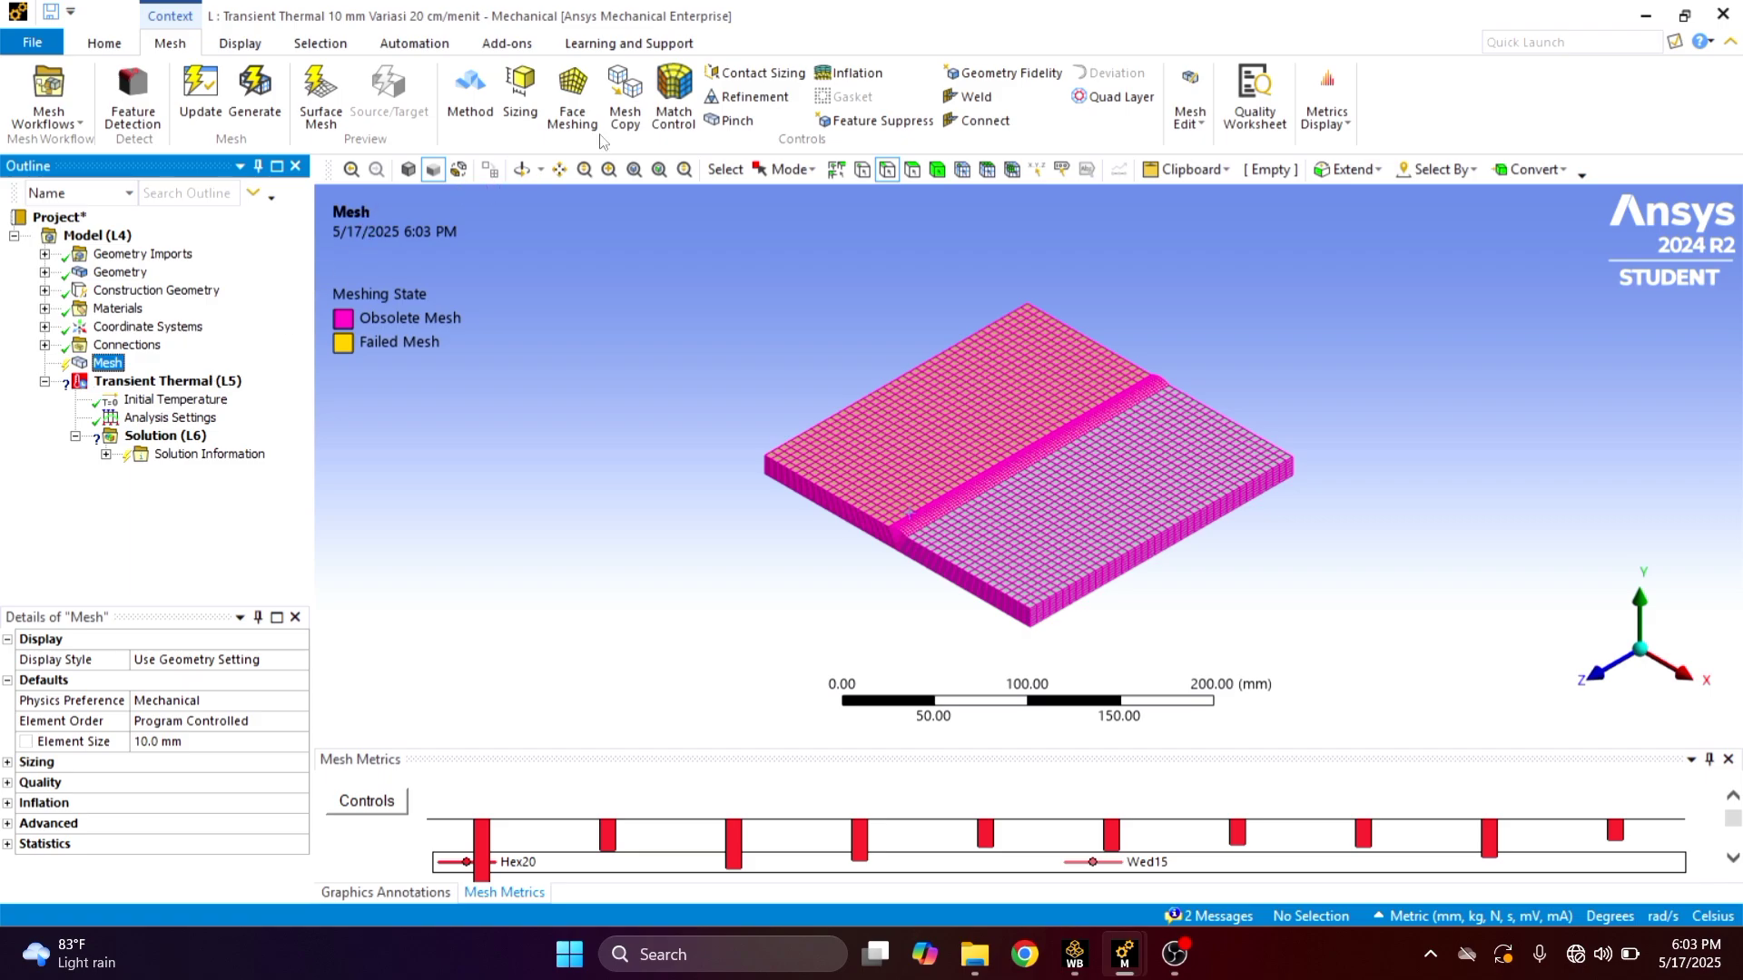
{"action": "left_click", "coordinate": [520, 96]}
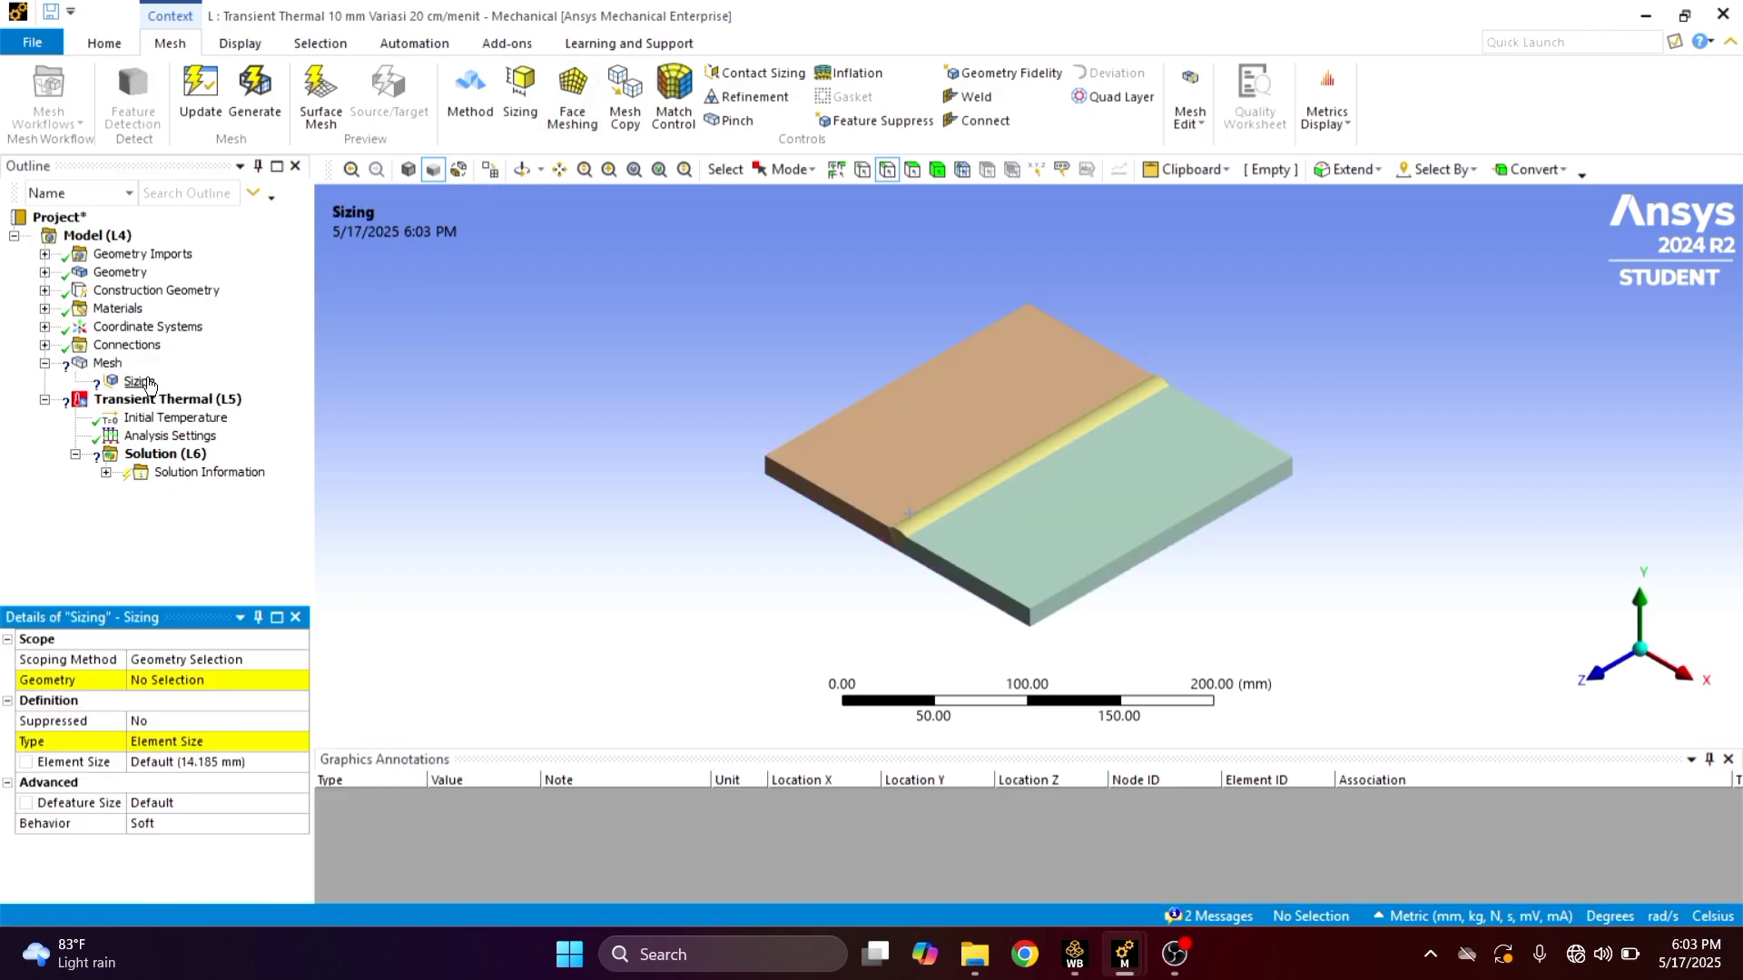
{"action": "left_click", "coordinate": [937, 170]}
{"action": "left_click", "coordinate": [968, 426]}
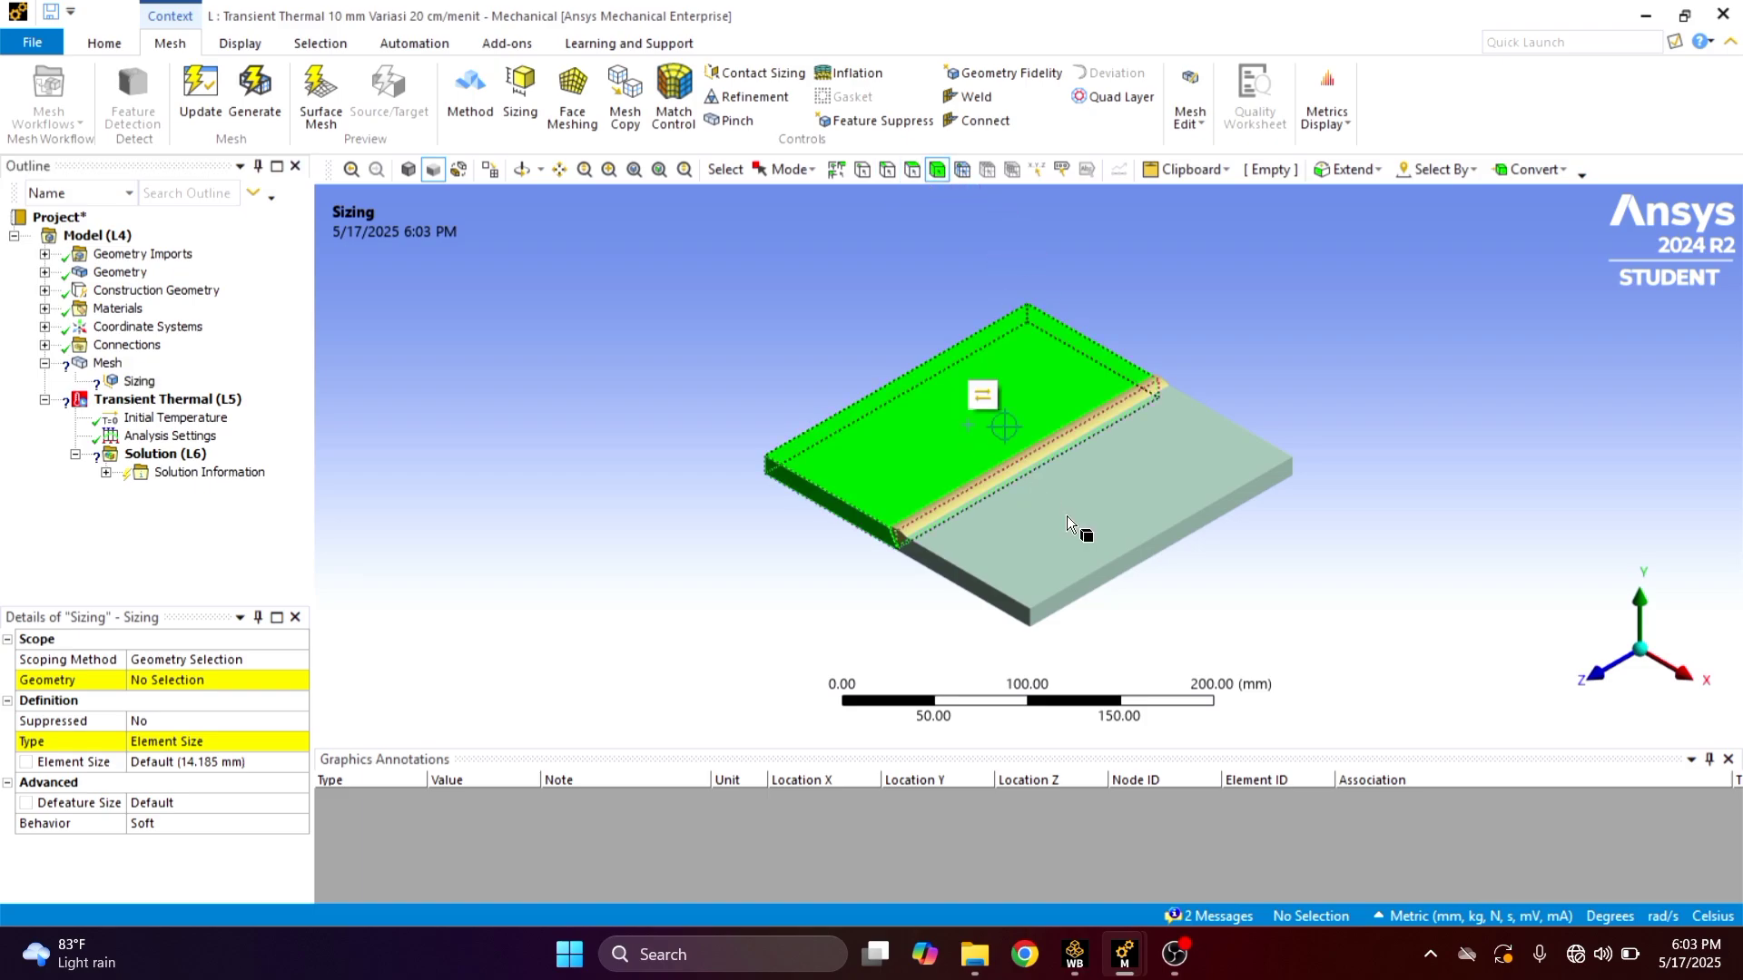
{"action": "left_click", "coordinate": [1096, 533], "text": "ctrl"}
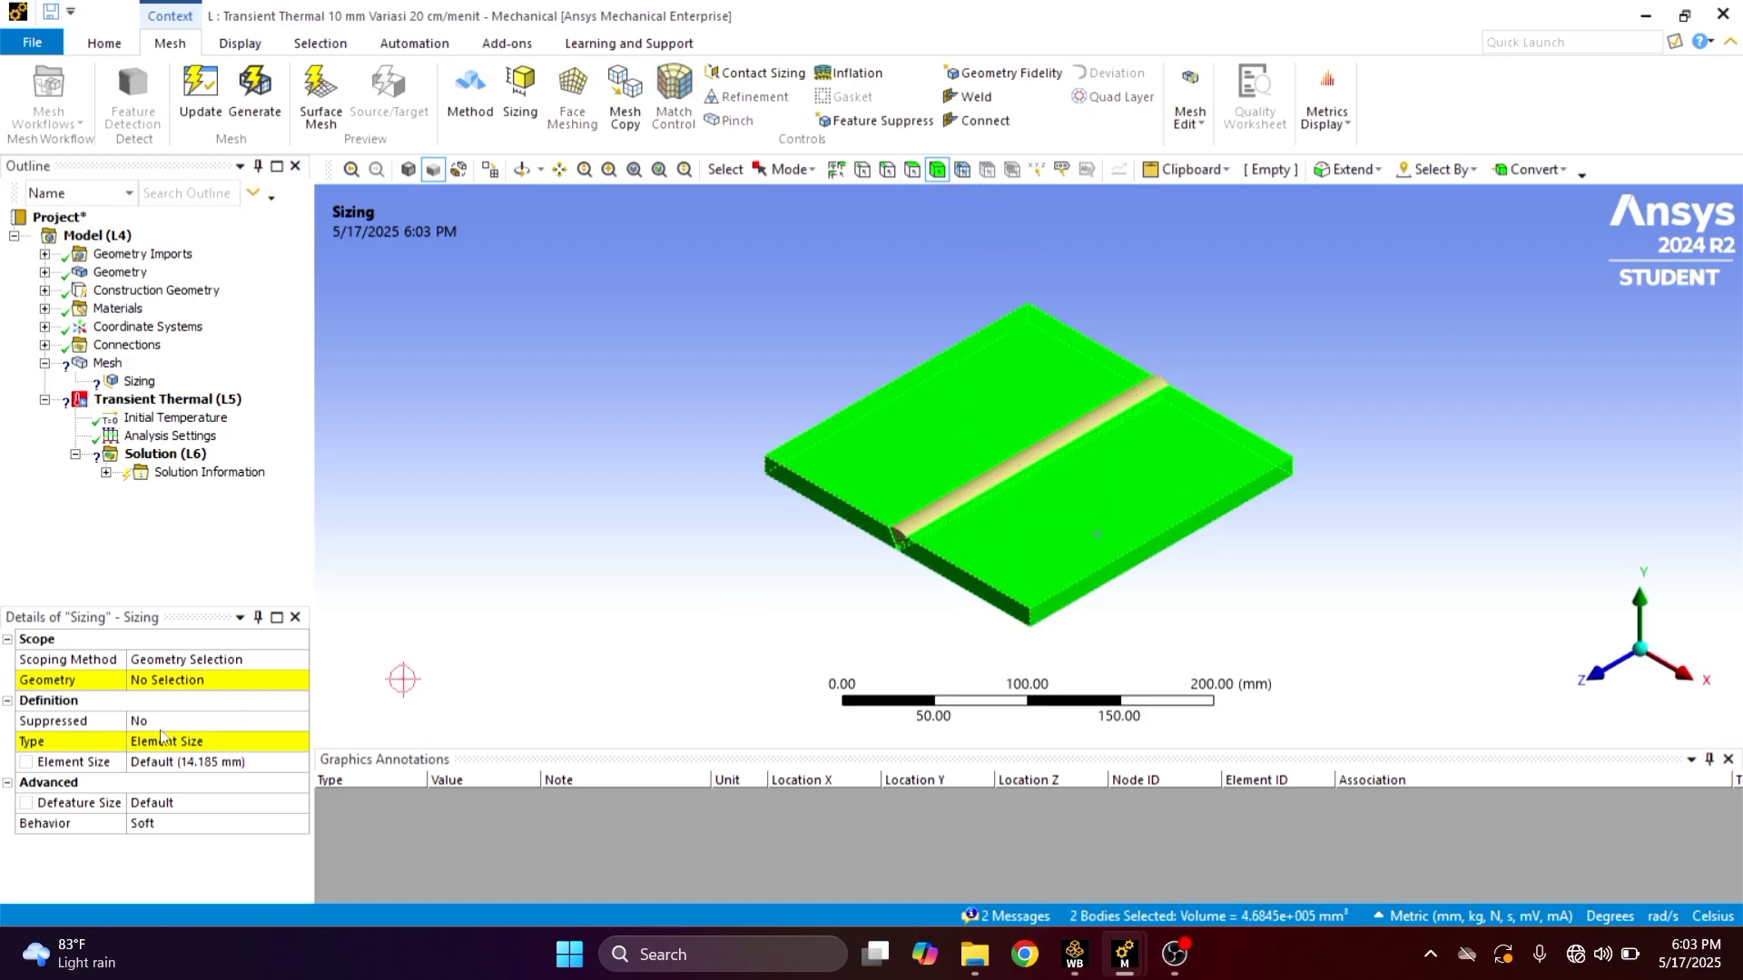
{"action": "left_click", "coordinate": [180, 681]}
{"action": "left_click", "coordinate": [172, 681]}
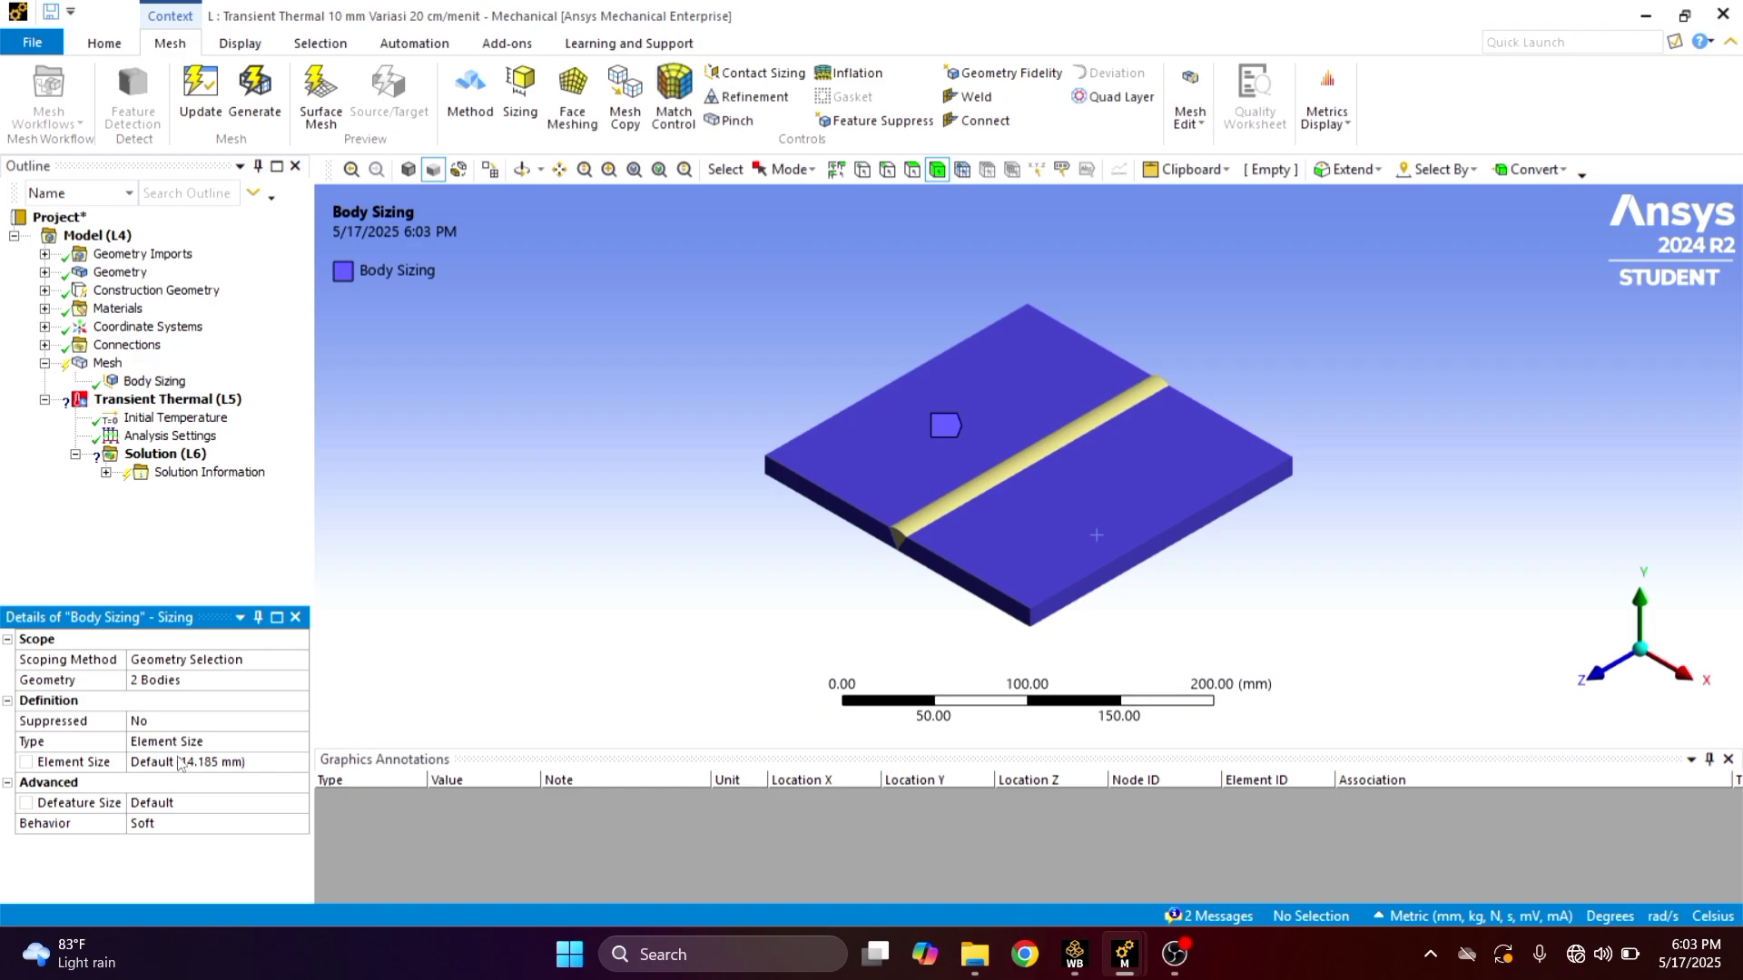
{"action": "left_click", "coordinate": [170, 763]}
{"action": "type", "text": "5"}
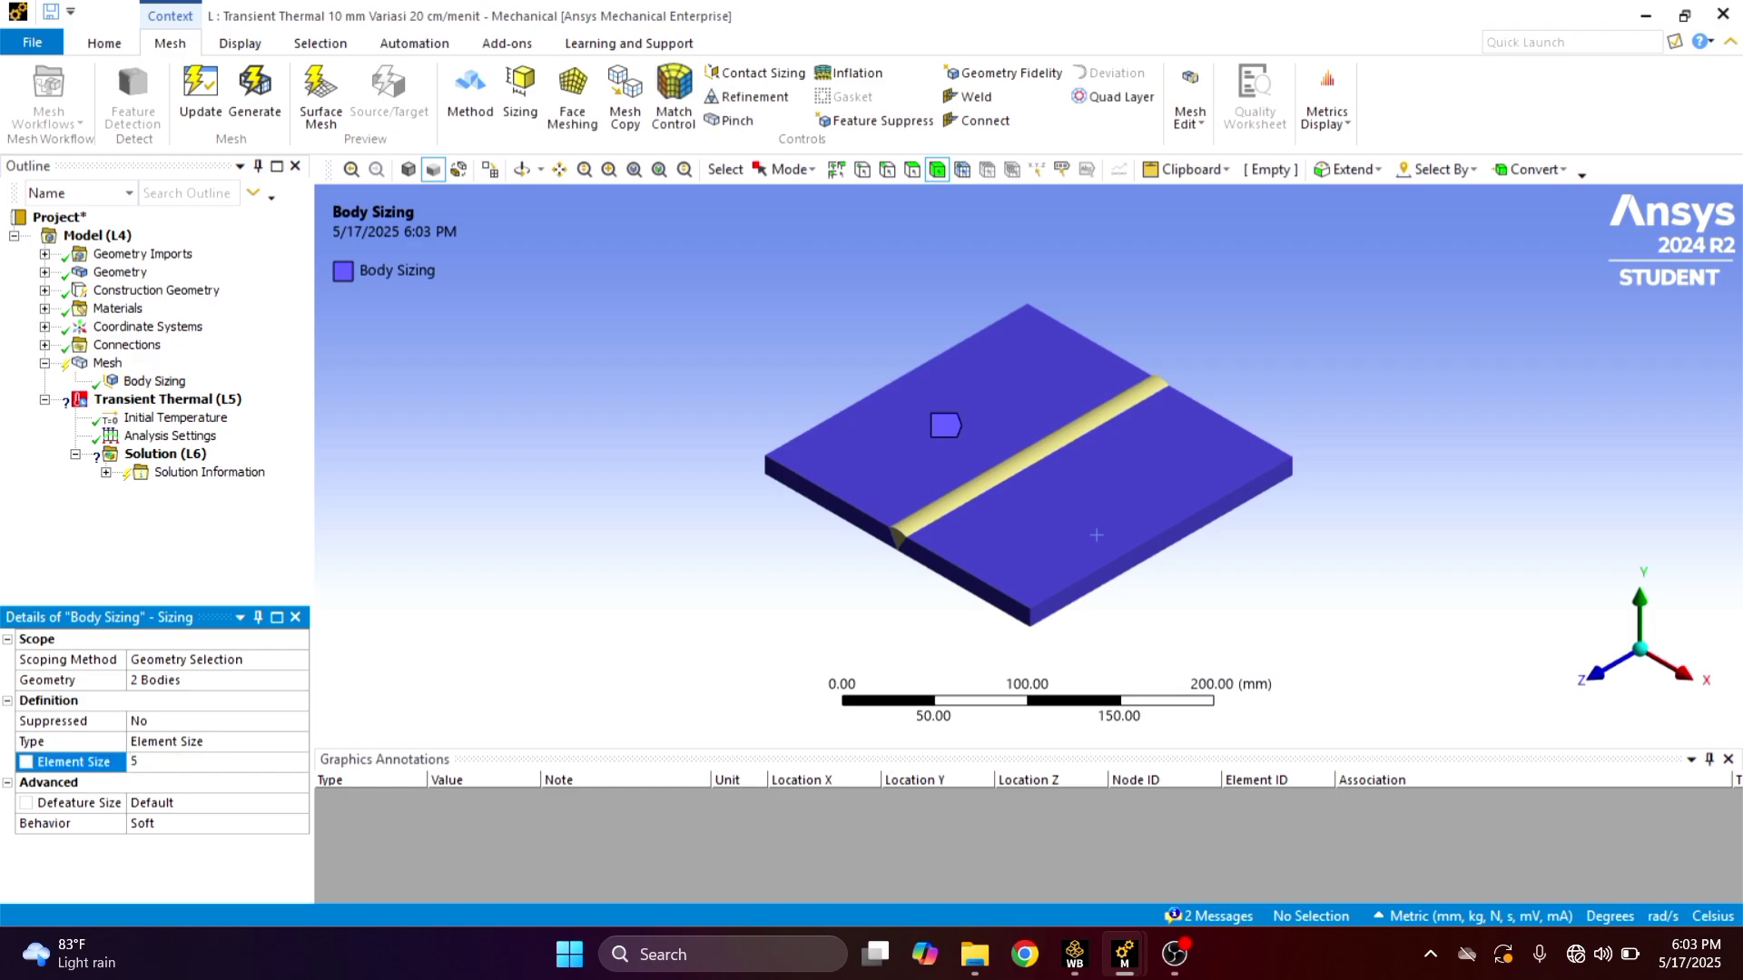
{"action": "key", "text": "Return"}
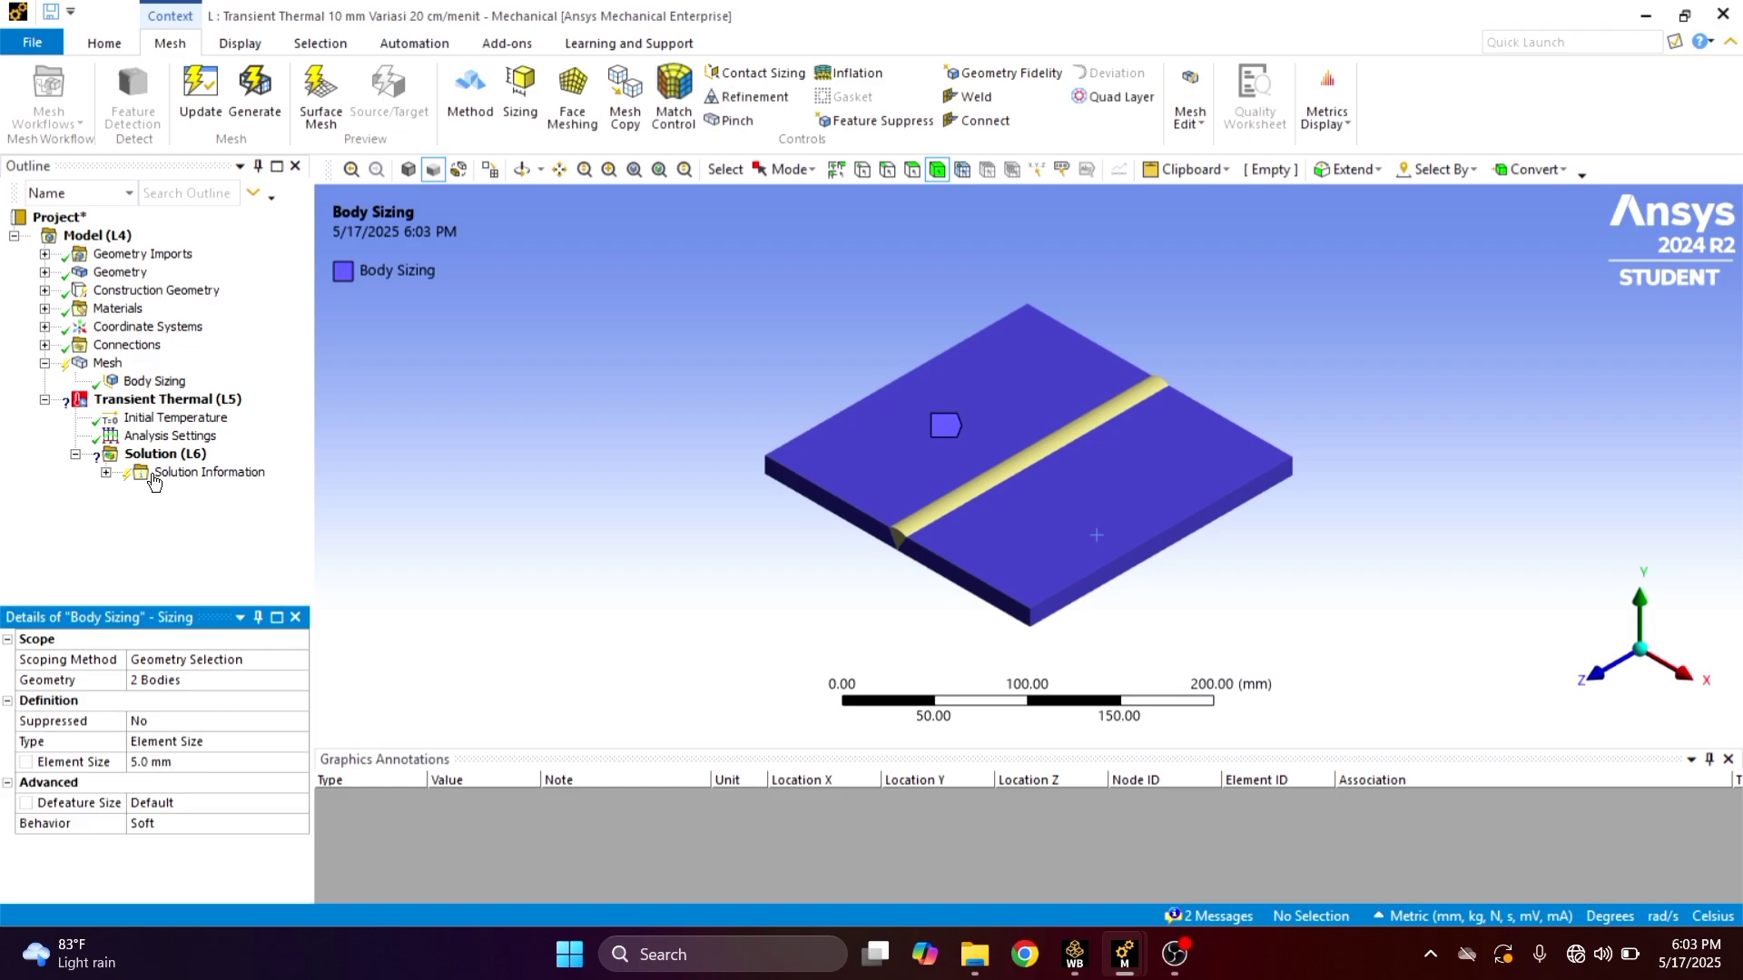
Add a second mesh sizing to the weld bead body with an element size of 2 mm
{"action": "left_click", "coordinate": [520, 90]}
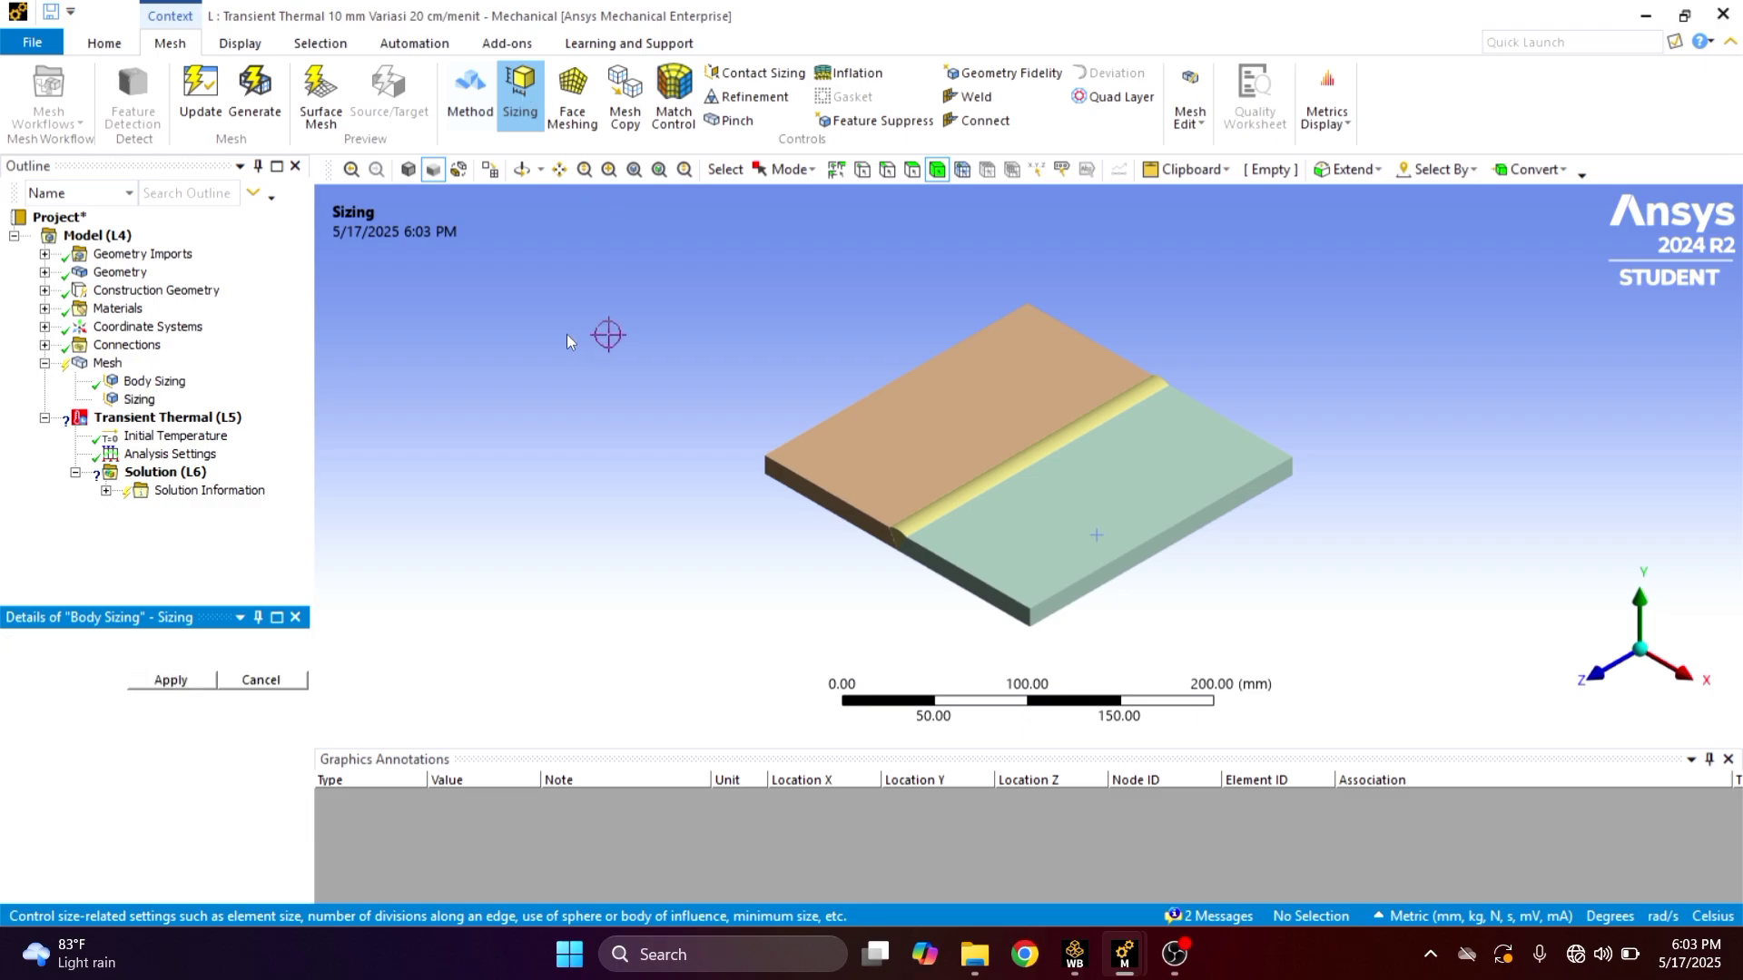
{"action": "left_click", "coordinate": [962, 500]}
{"action": "left_click", "coordinate": [198, 687]}
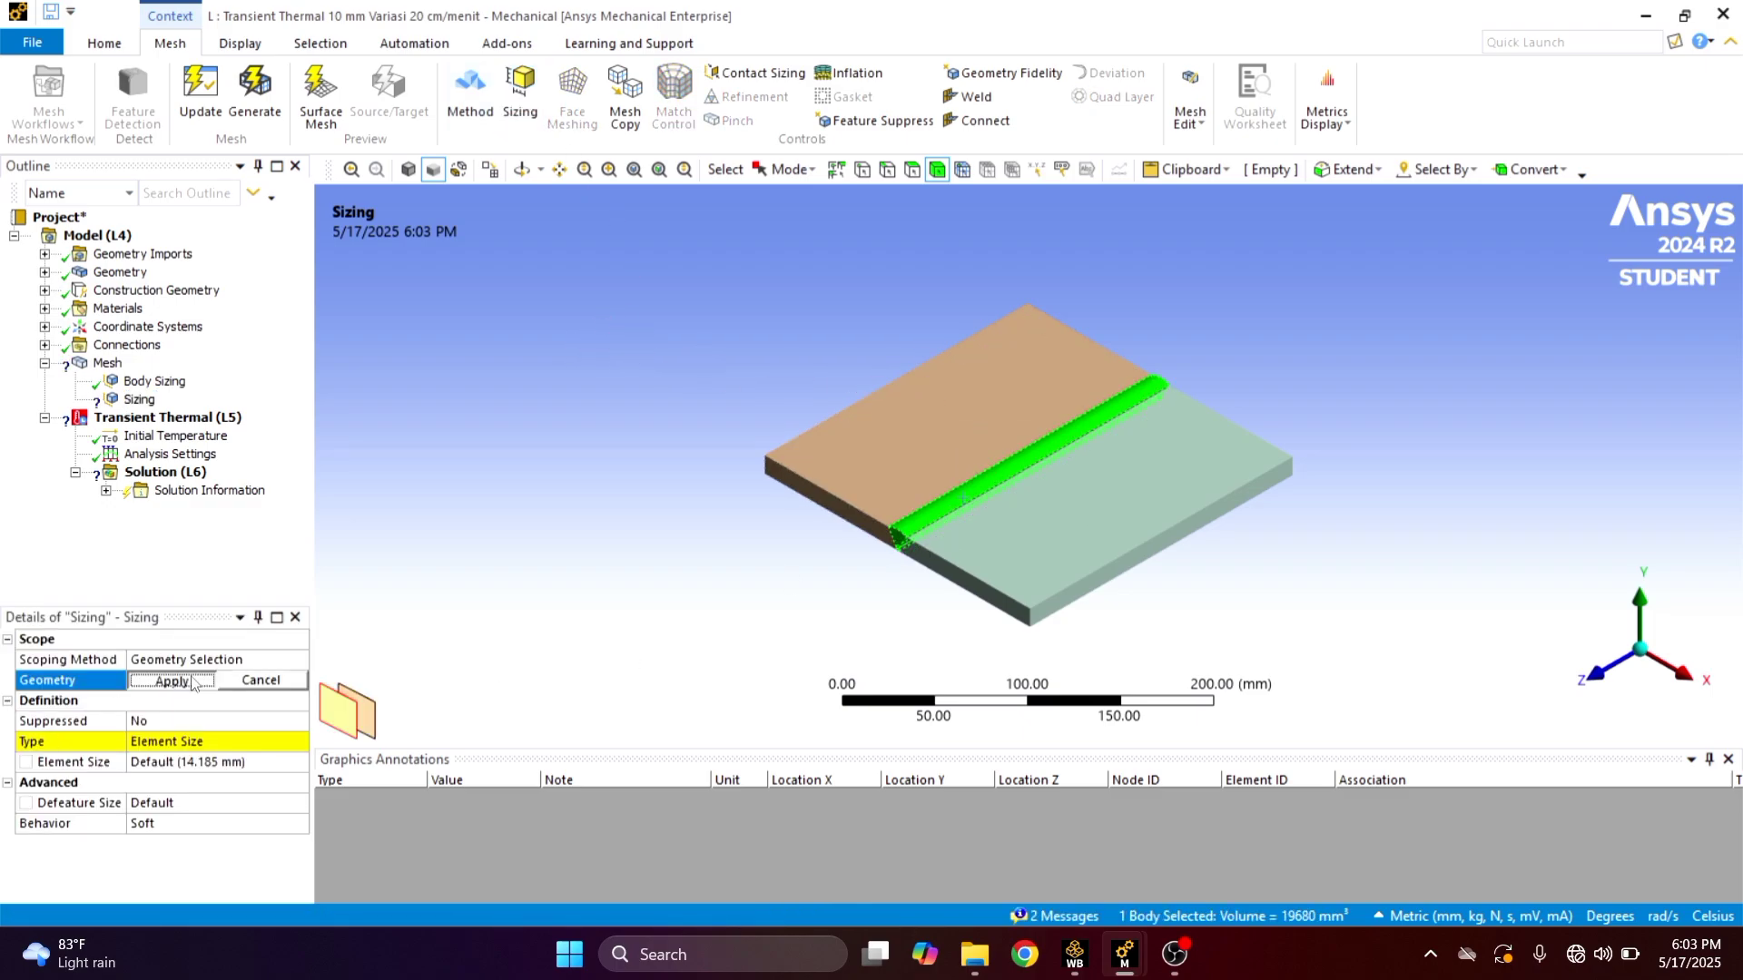
{"action": "left_click", "coordinate": [200, 765]}
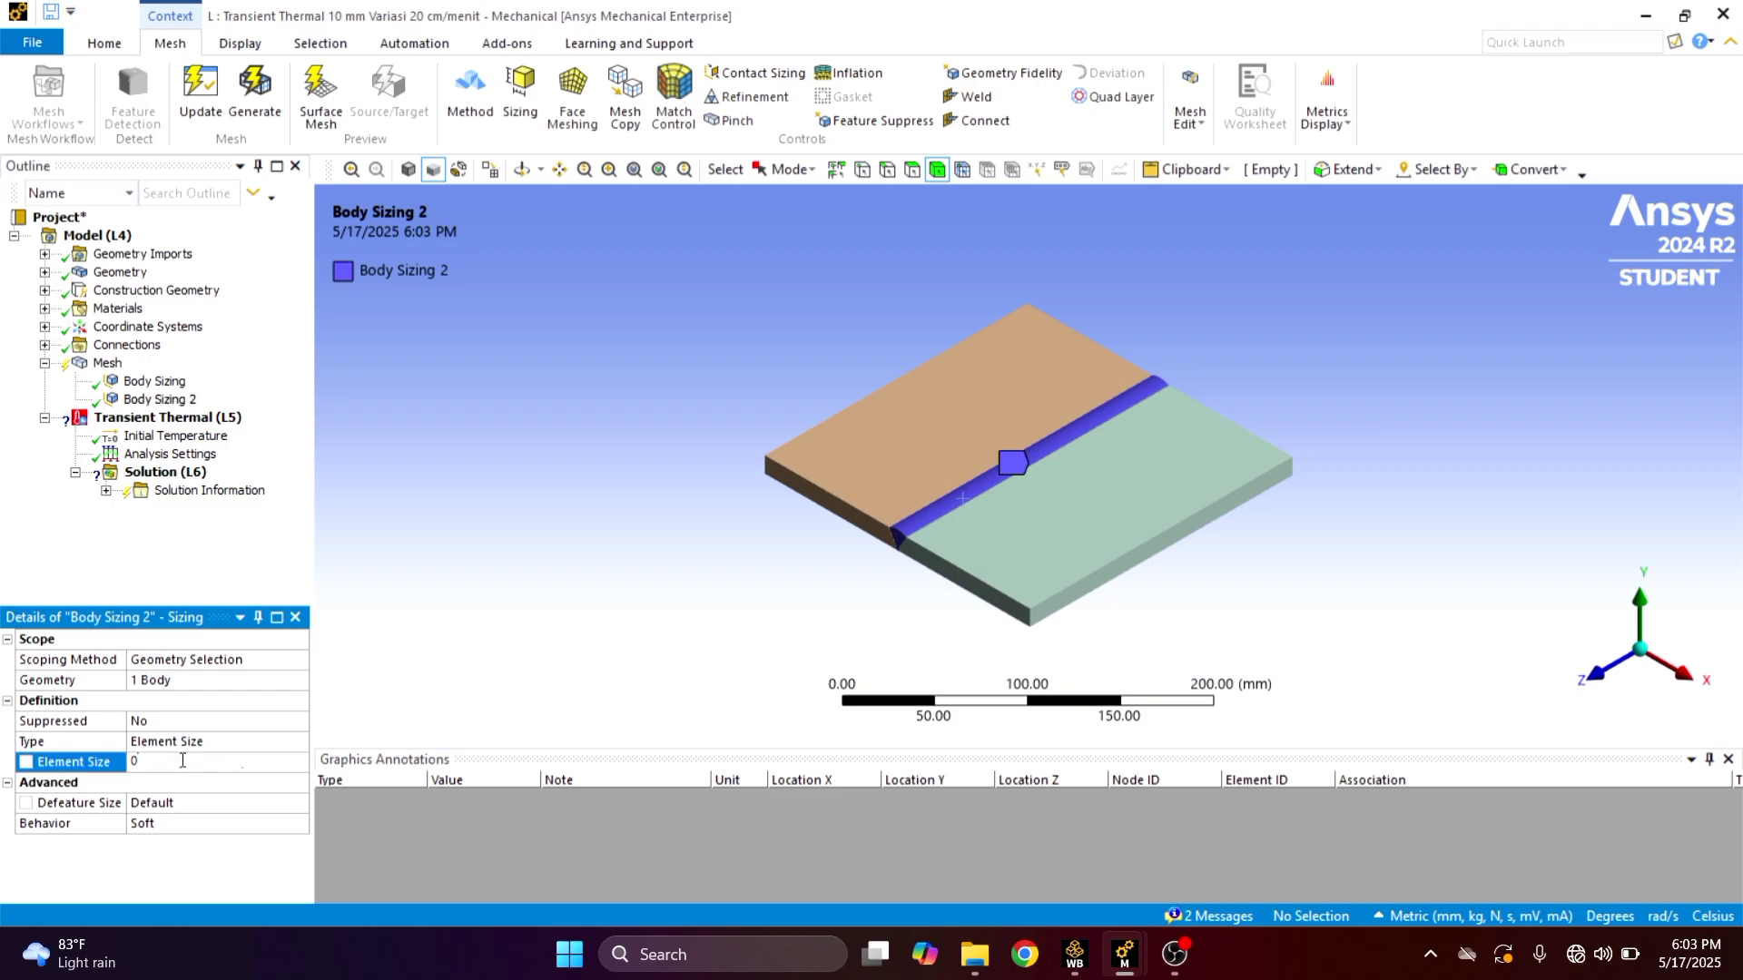
{"action": "type", "text": "0"}
{"action": "key", "text": "BackSpace"}
{"action": "type", "text": "2"}
{"action": "key", "text": "Return"}
Start another mesh sizing and select the five straight groove and root edges of the weld on the front face
{"action": "left_click", "coordinate": [520, 96]}
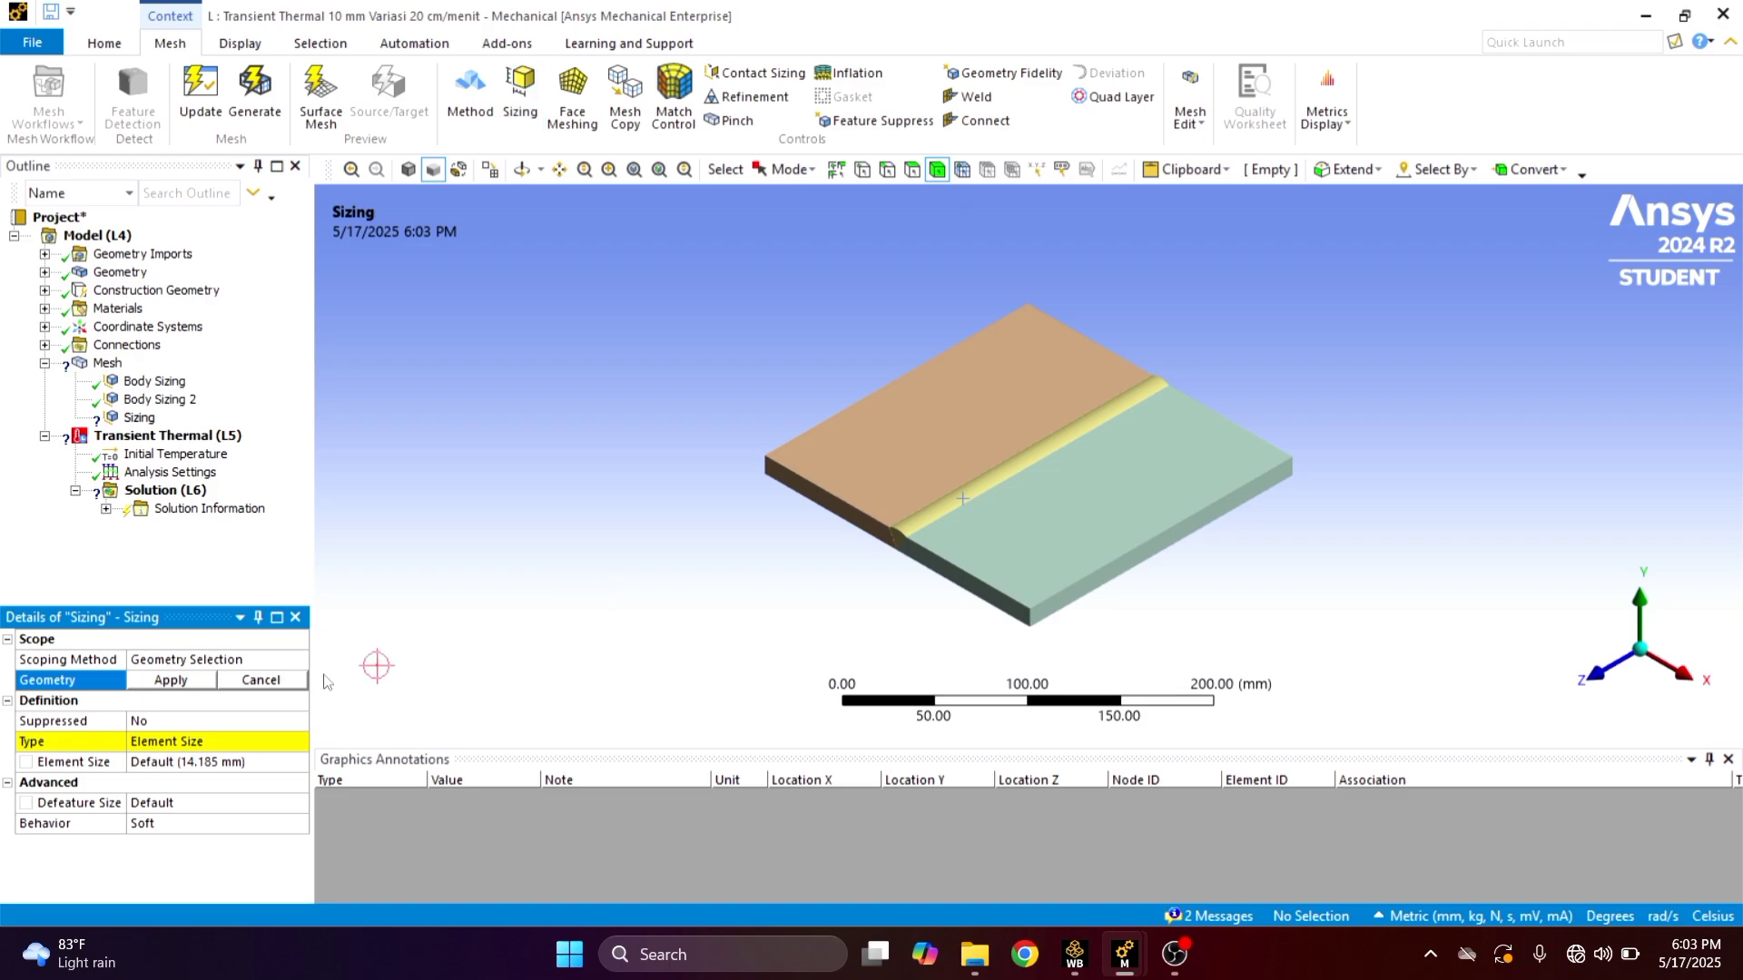
{"action": "left_click", "coordinate": [887, 169]}
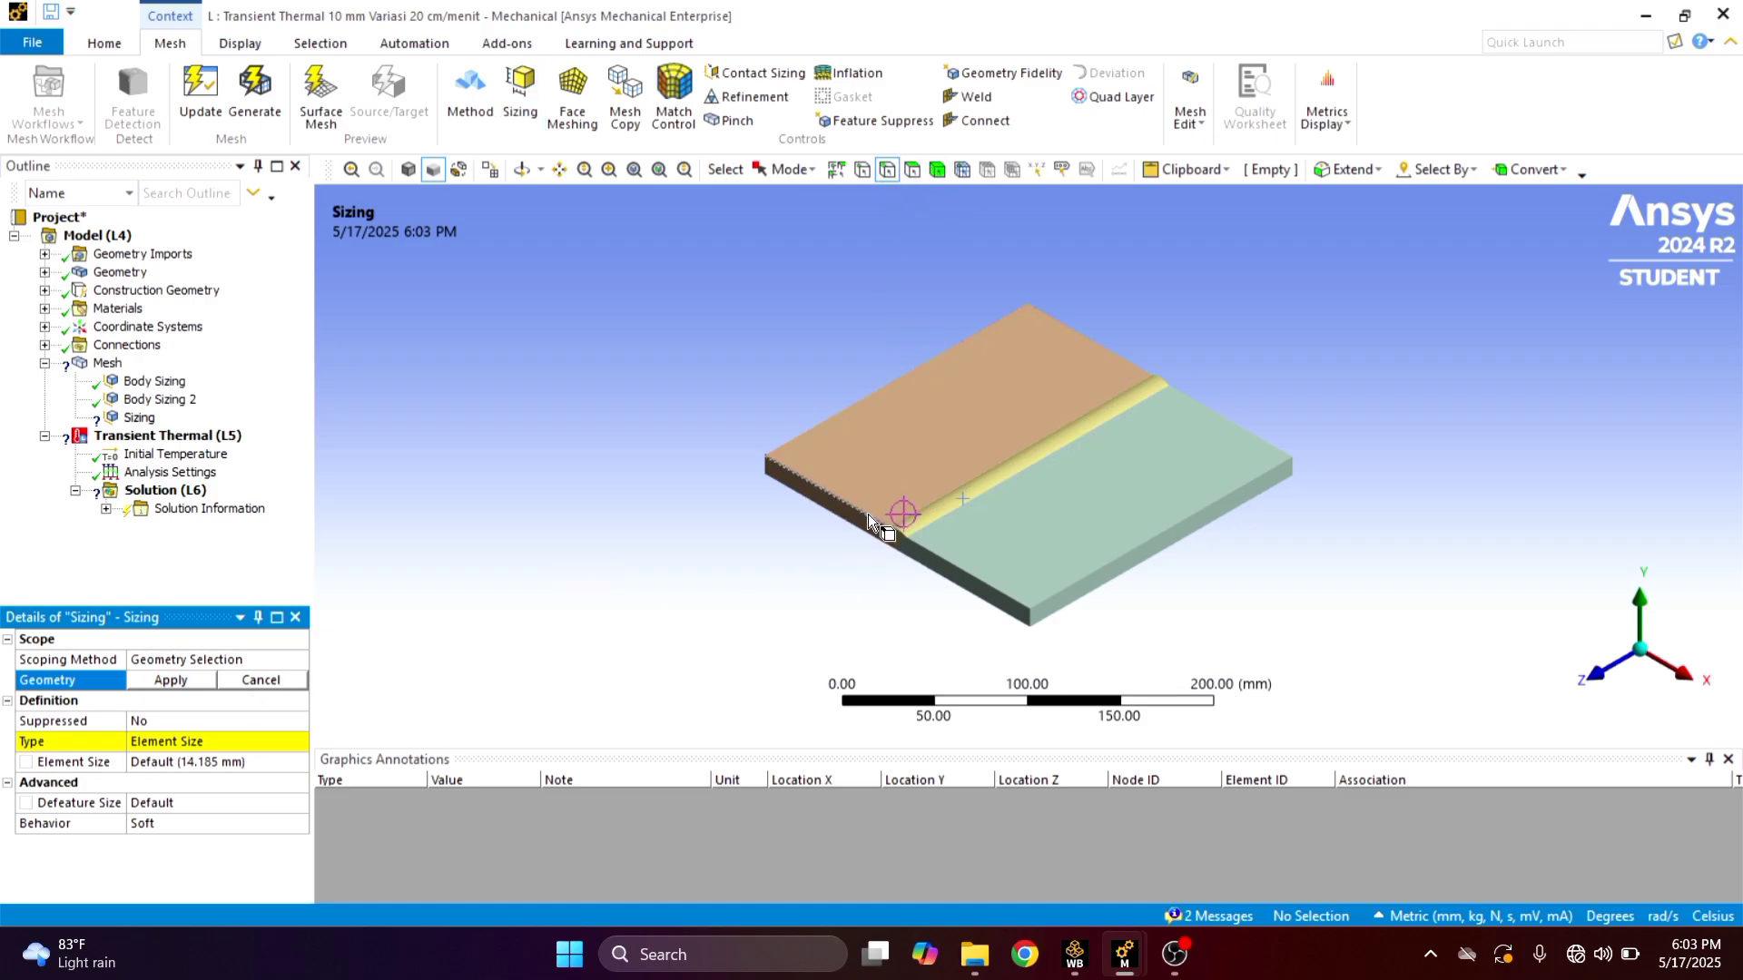
{"action": "right_click", "coordinate": [810, 584]}
{"action": "mouse_move", "coordinate": [1043, 515]}
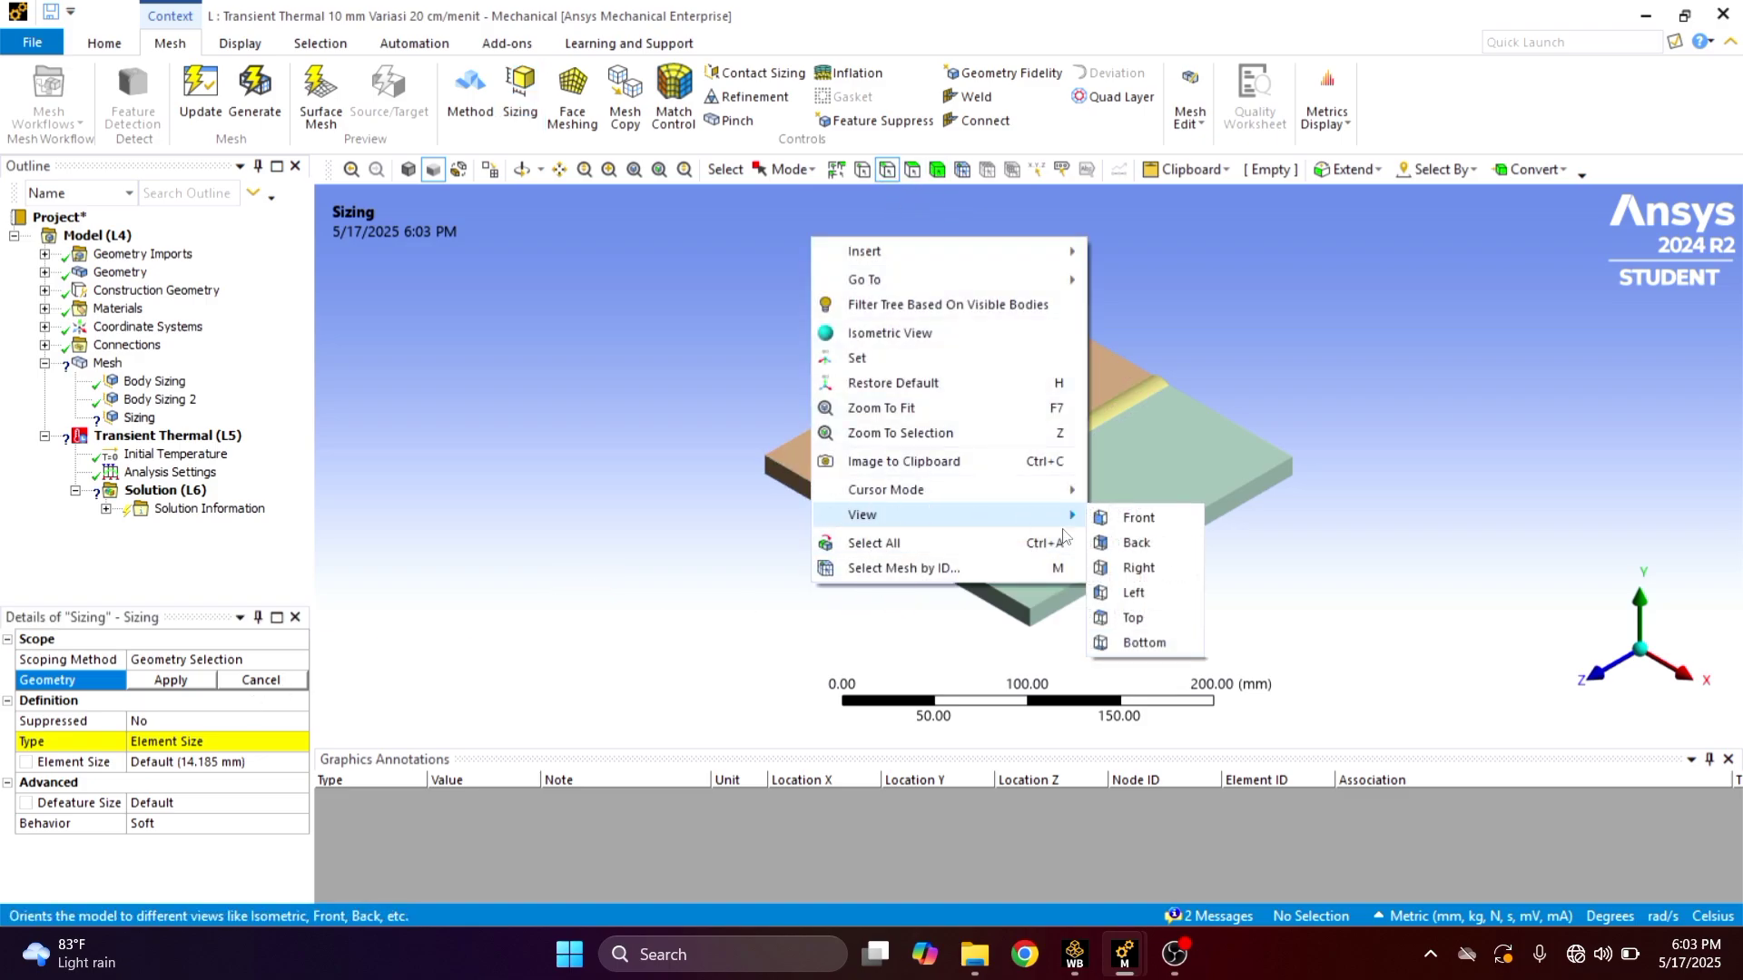
{"action": "left_click", "coordinate": [1158, 548]}
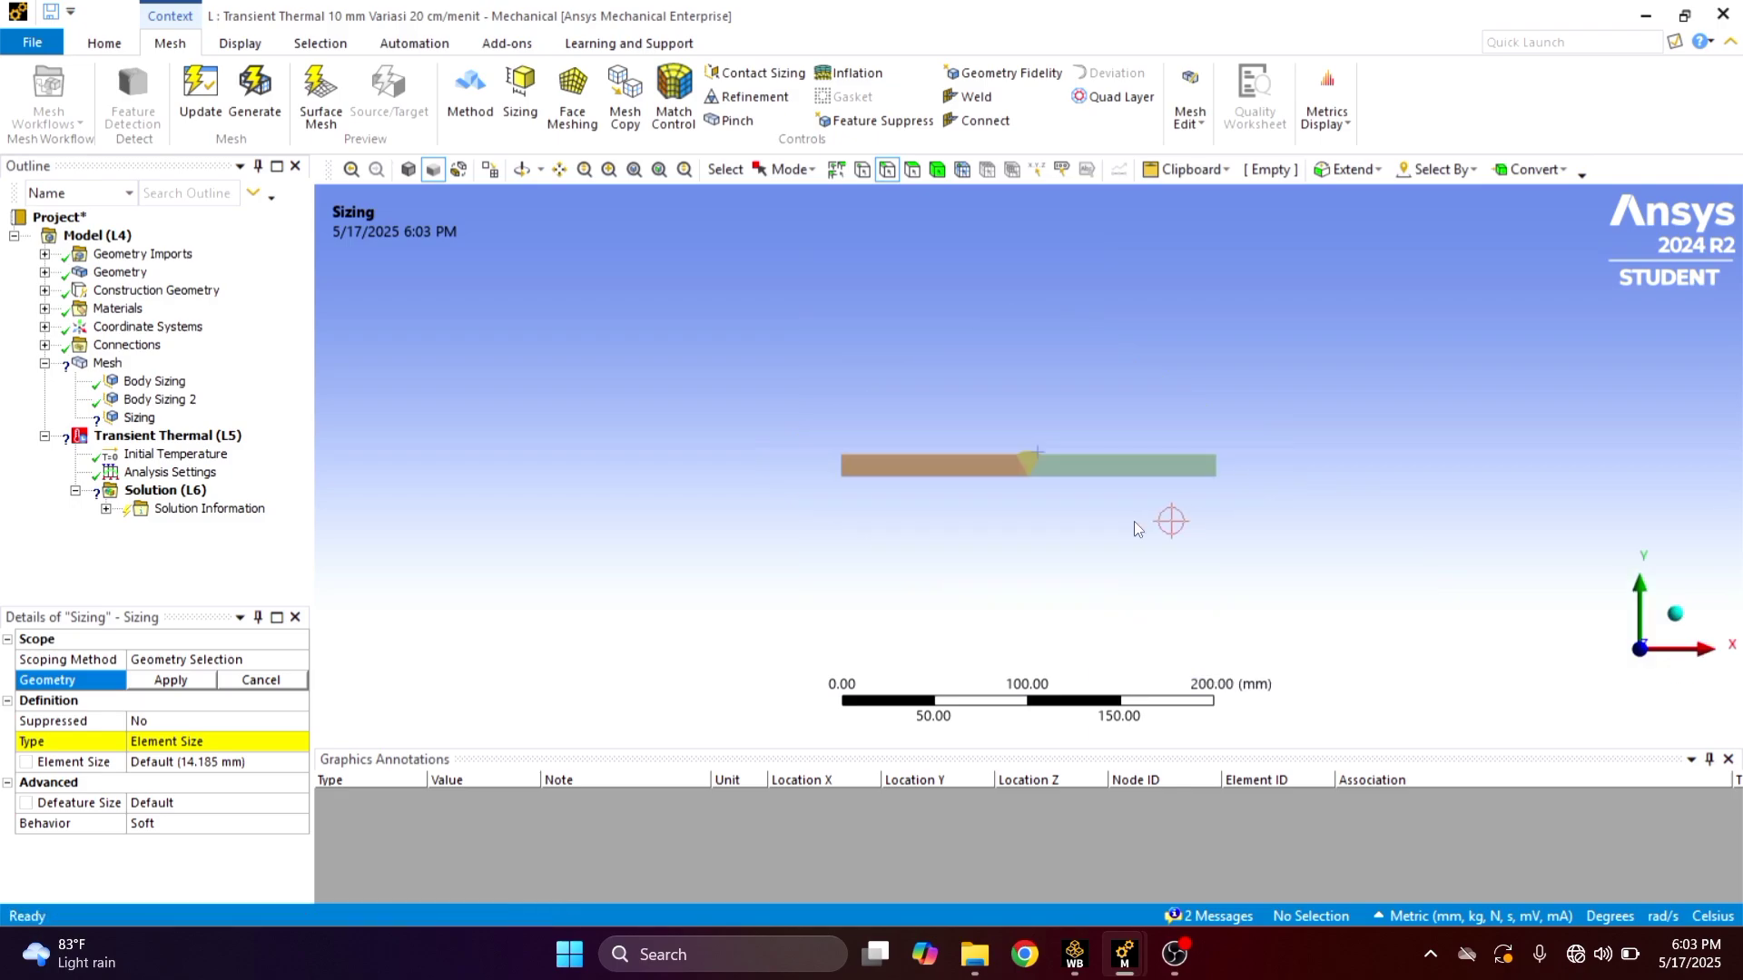
{"action": "scroll", "coordinate": [1076, 450], "scroll_direction": "up", "scroll_amount": 3}
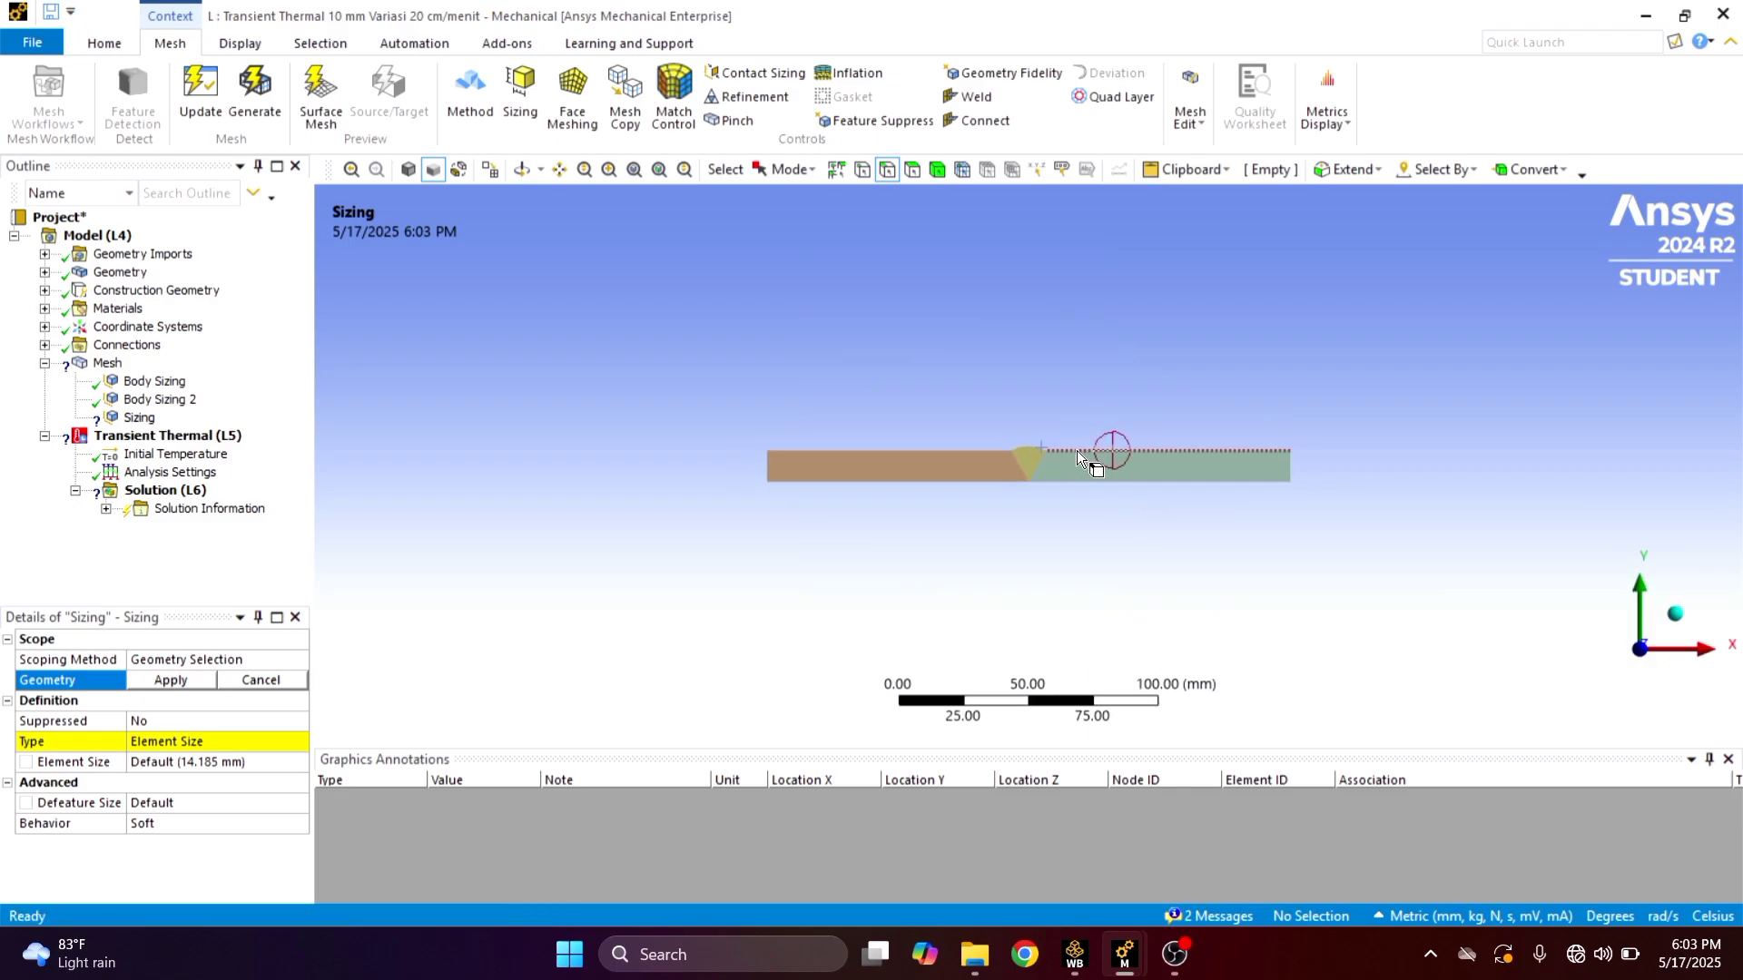
{"action": "scroll", "coordinate": [1025, 445], "scroll_direction": "up", "scroll_amount": 5}
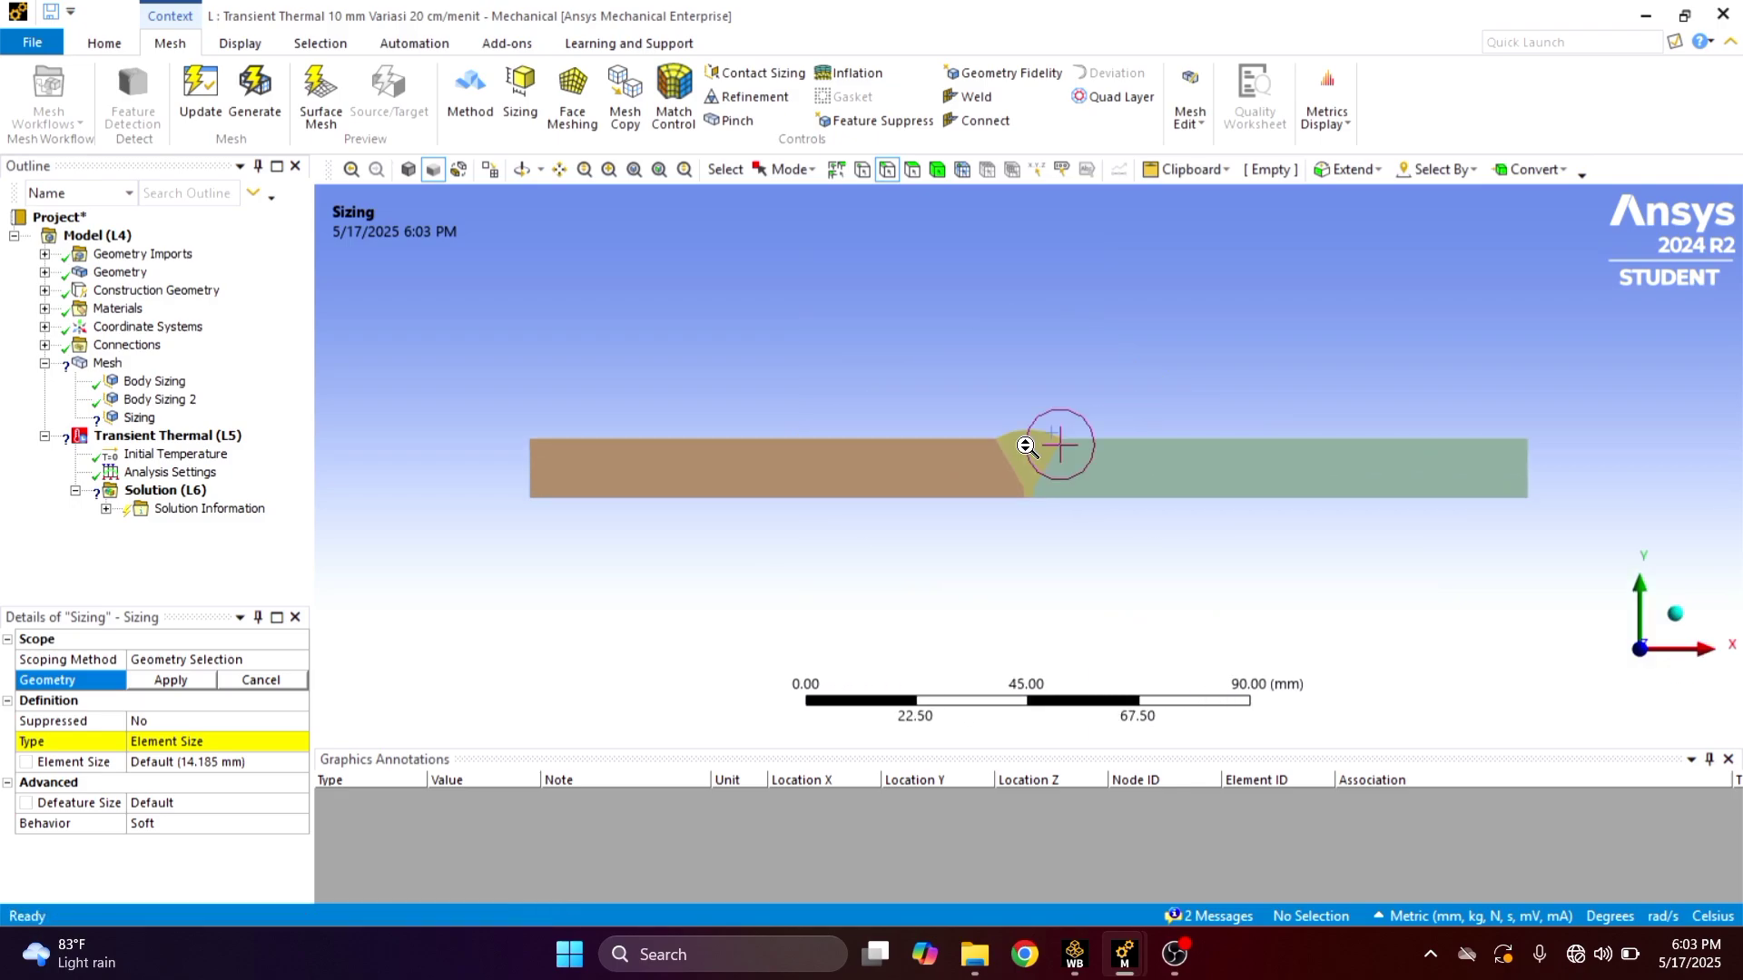
{"action": "scroll", "coordinate": [1025, 444], "scroll_direction": "down", "scroll_amount": 4}
{"action": "scroll", "coordinate": [1108, 402], "scroll_direction": "up", "scroll_amount": 6}
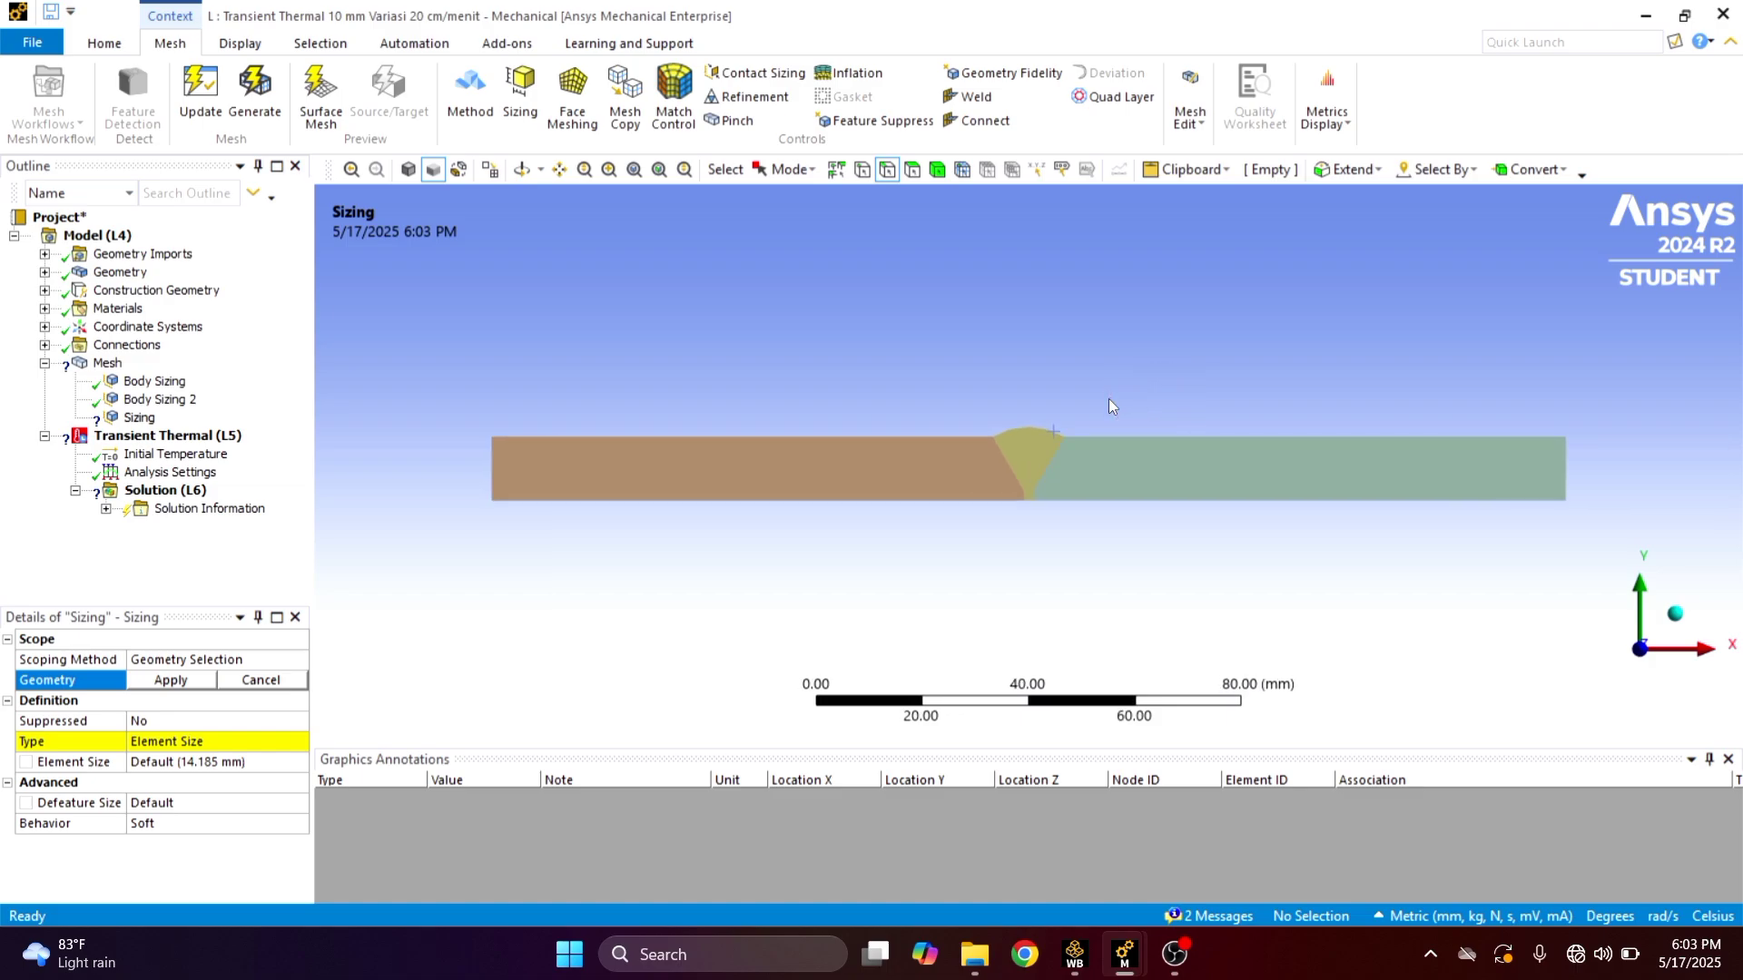
{"action": "scroll", "coordinate": [1107, 399], "scroll_direction": "up", "scroll_amount": 1}
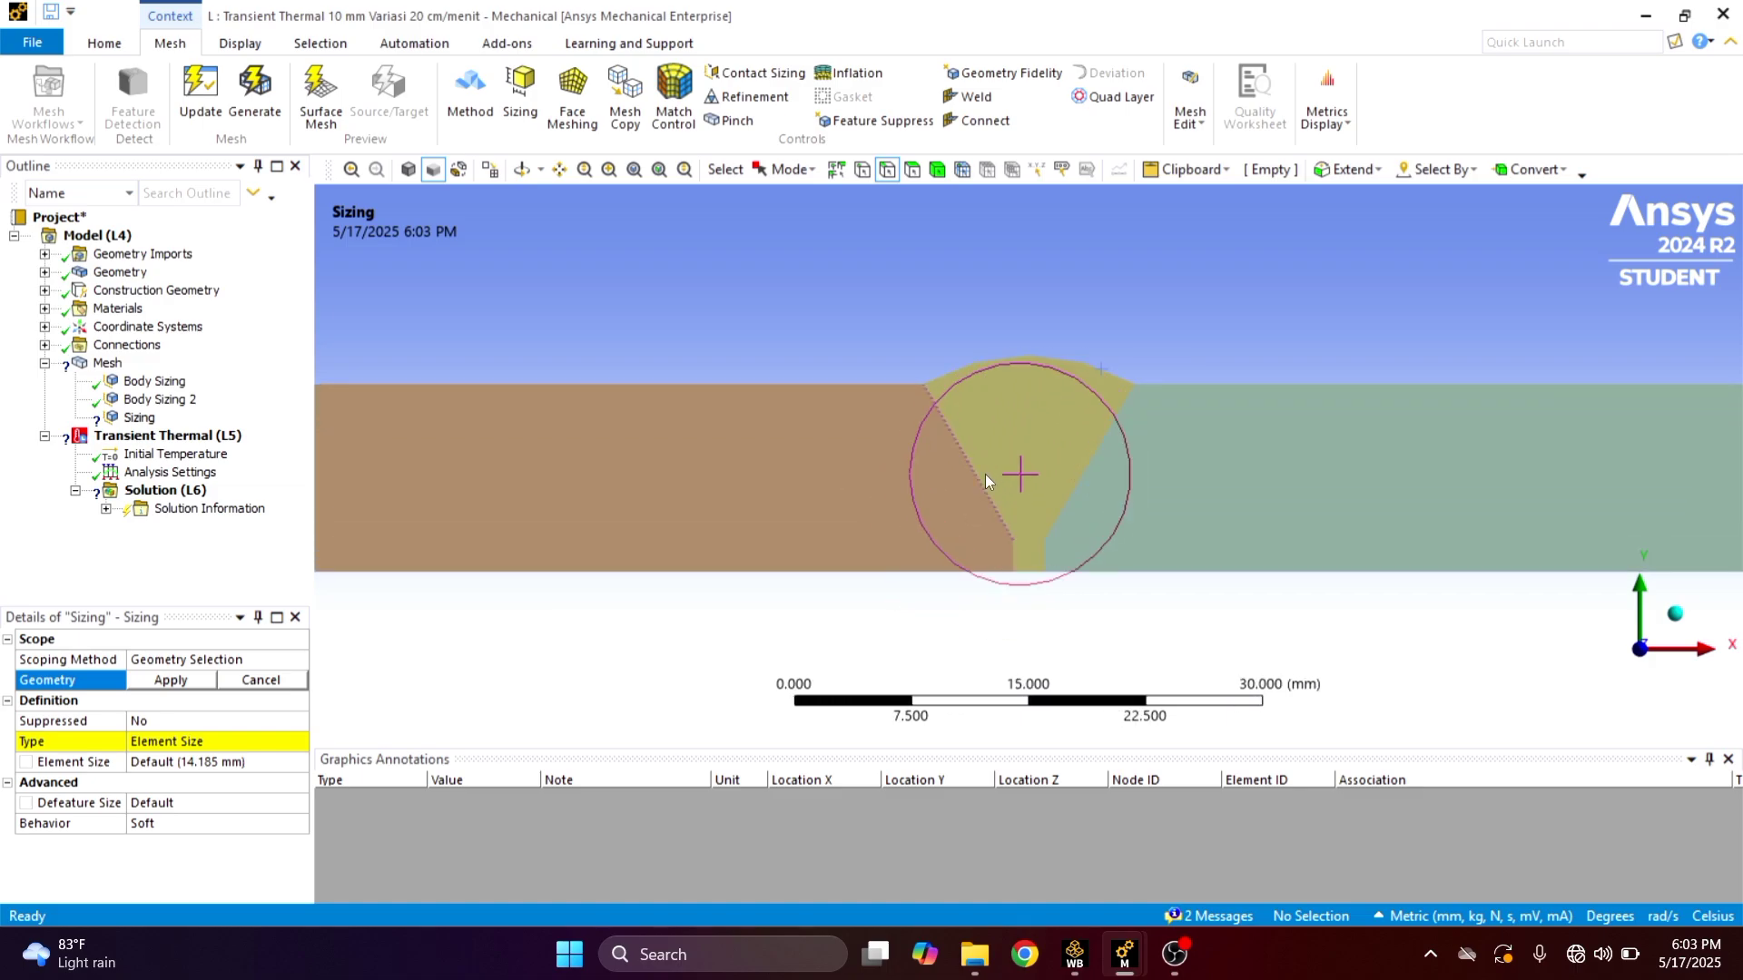
{"action": "left_click", "coordinate": [978, 476]}
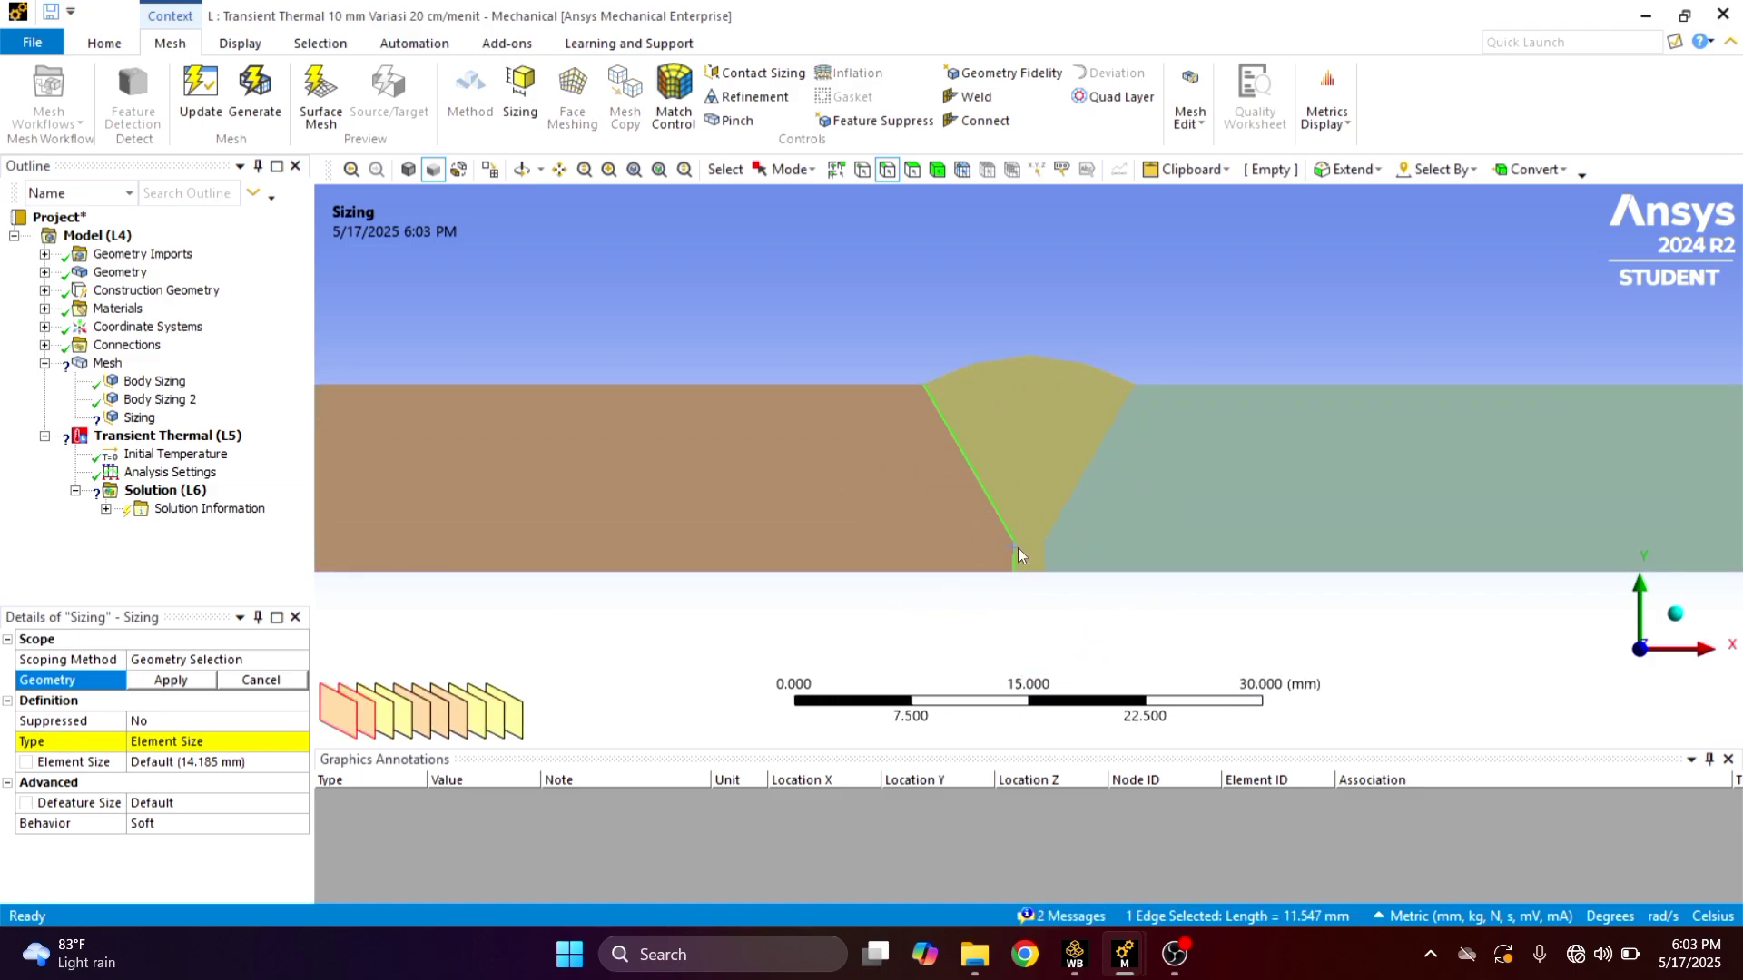
{"action": "left_click", "coordinate": [1026, 570], "text": "ctrl"}
{"action": "left_click", "coordinate": [1048, 552], "text": "ctrl"}
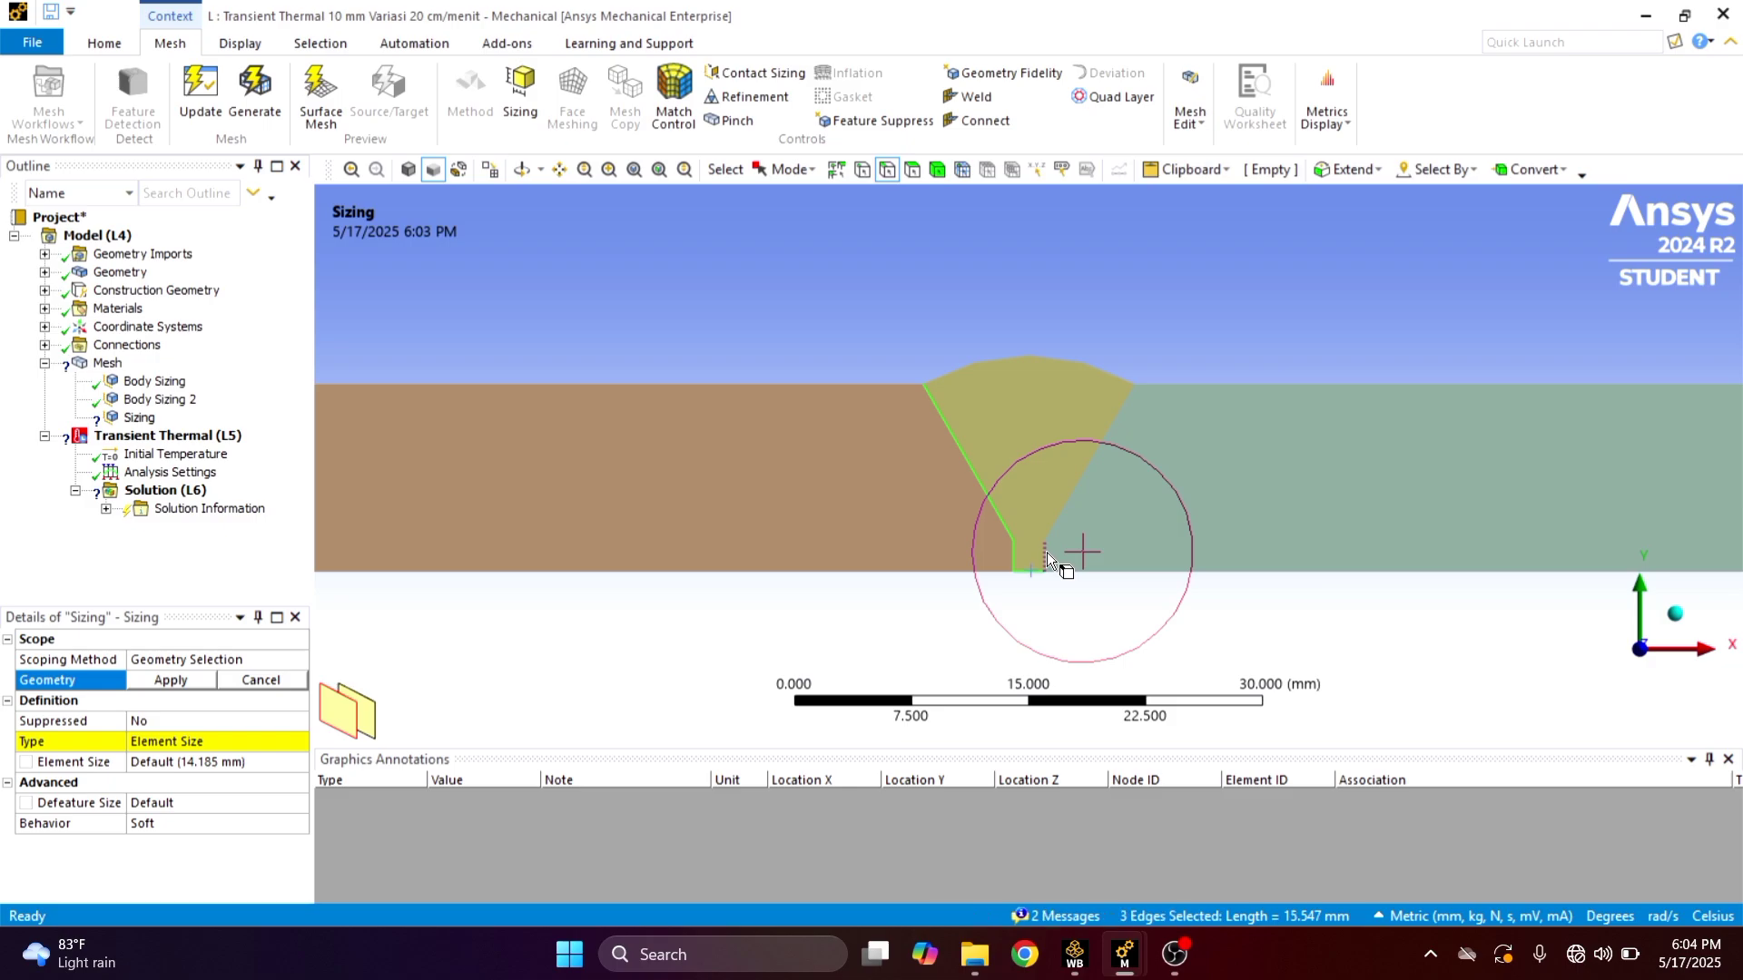
{"action": "left_click", "coordinate": [1054, 520], "text": "ctrl"}
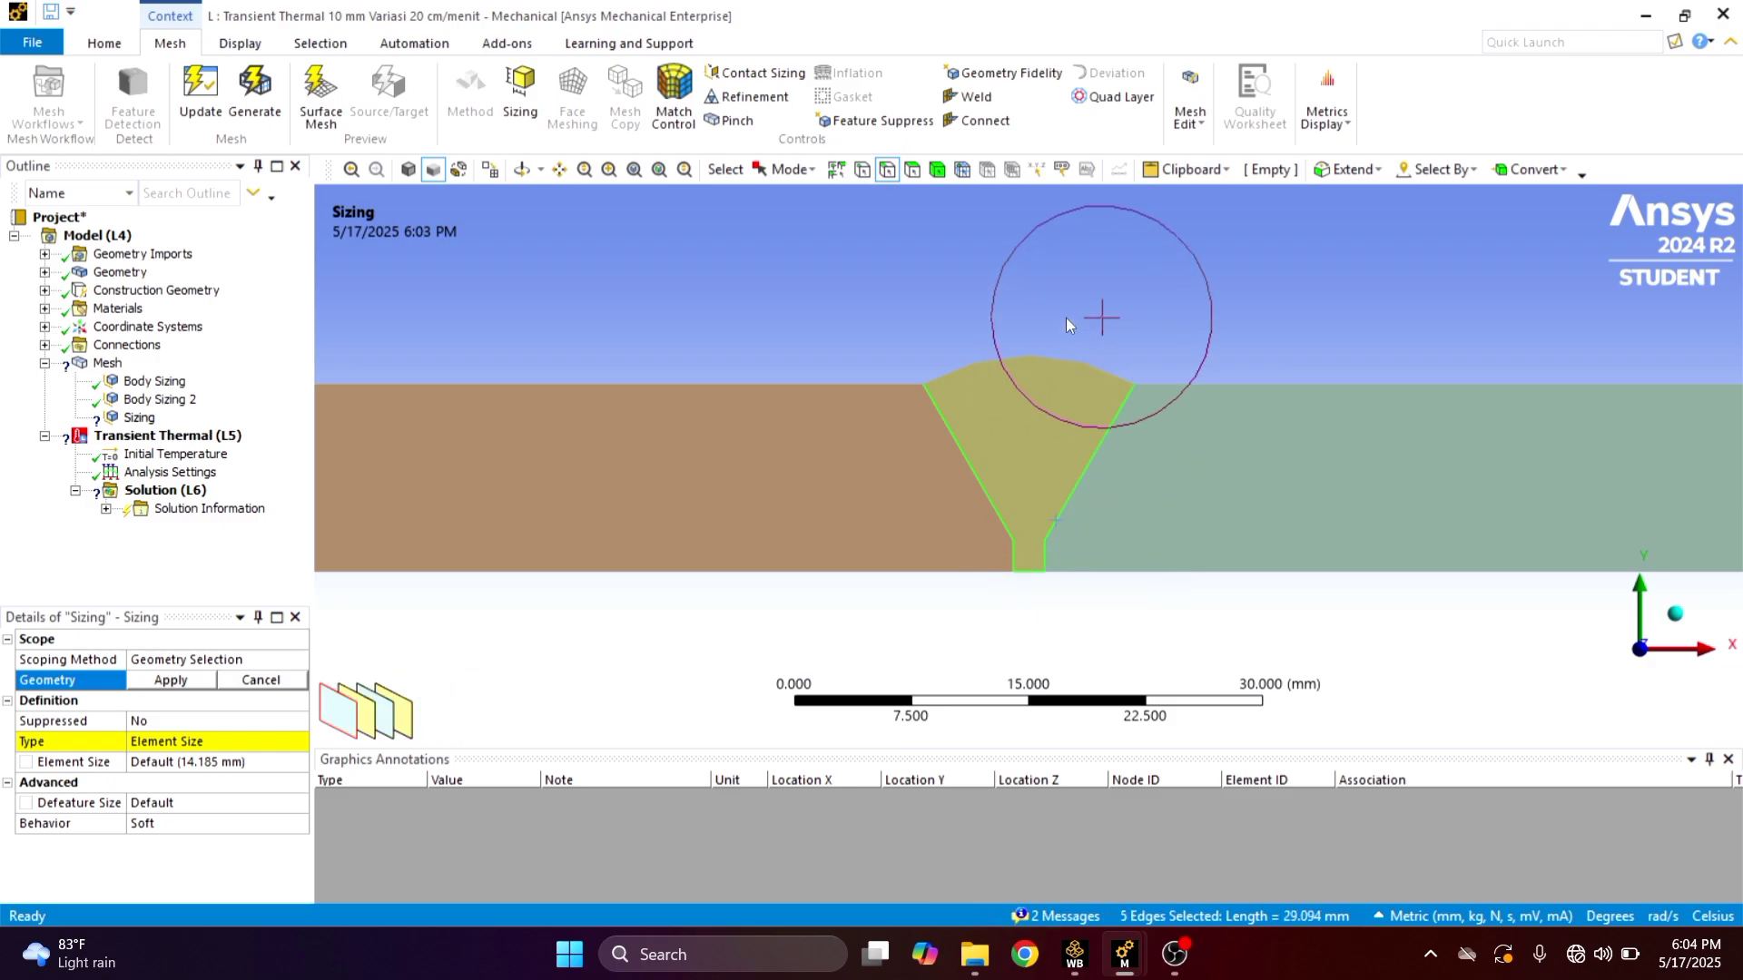
Add the five matching groove and root edges of the weld on the back face to the selection
{"action": "right_click", "coordinate": [1082, 509]}
{"action": "mouse_move", "coordinate": [1145, 463]}
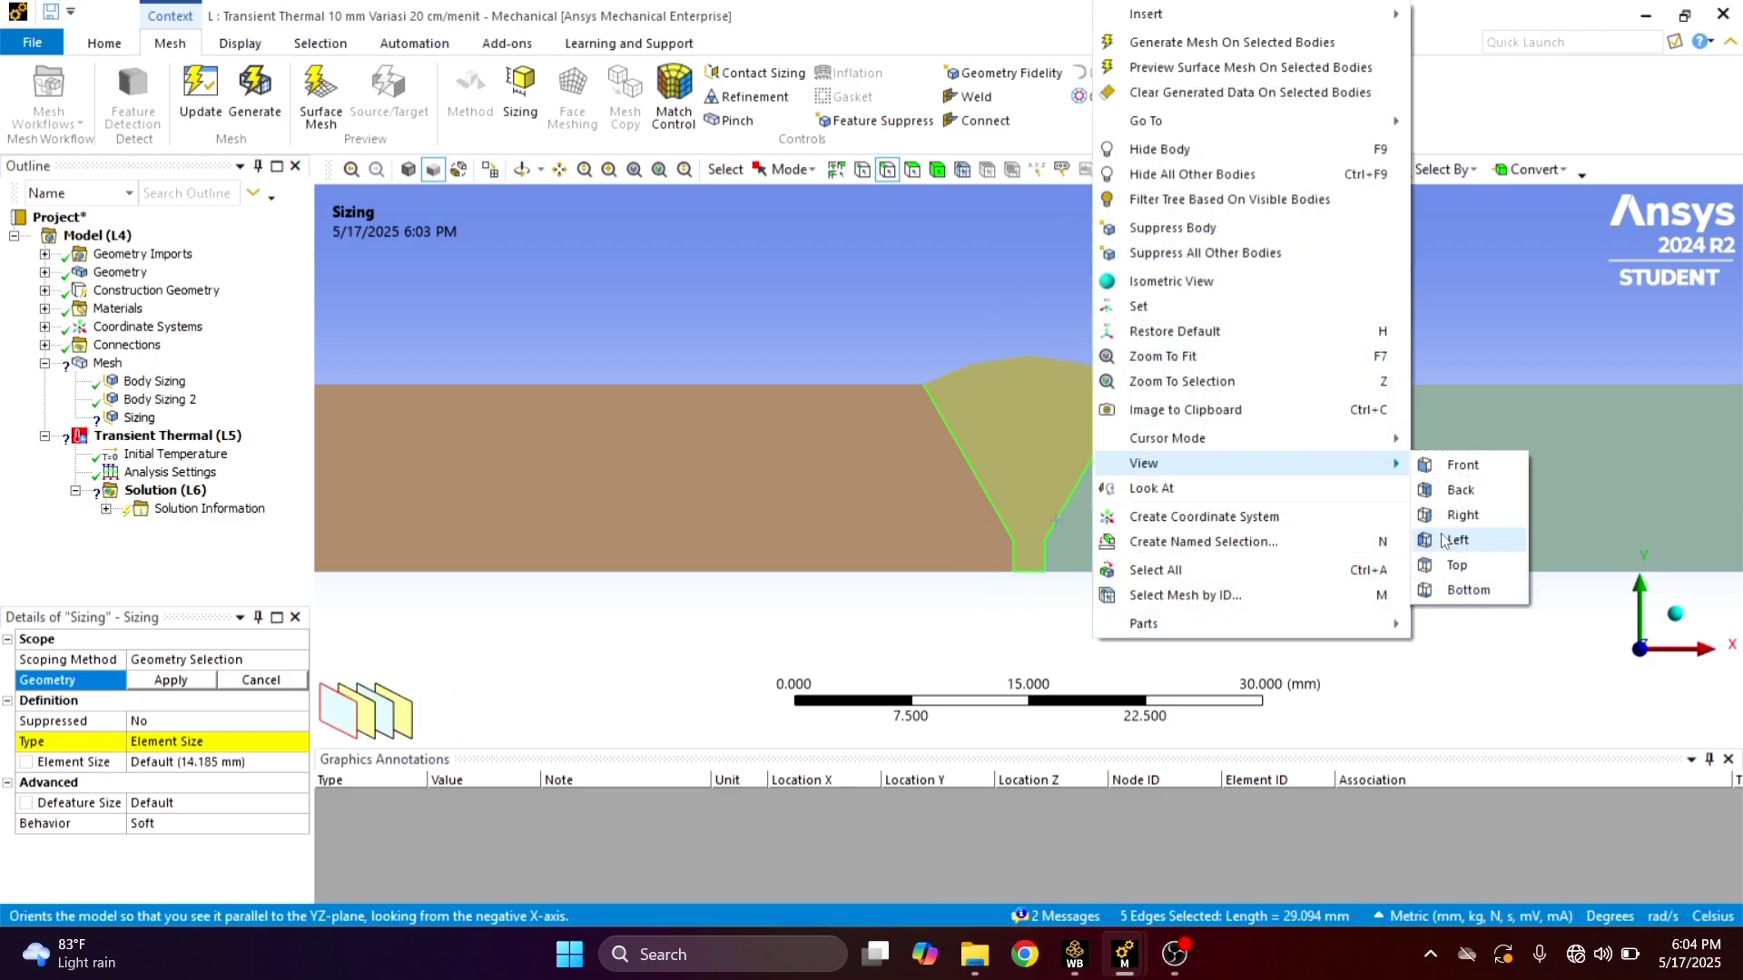
{"action": "left_click", "coordinate": [1443, 491]}
{"action": "left_click", "coordinate": [1053, 478], "text": "ctrl"}
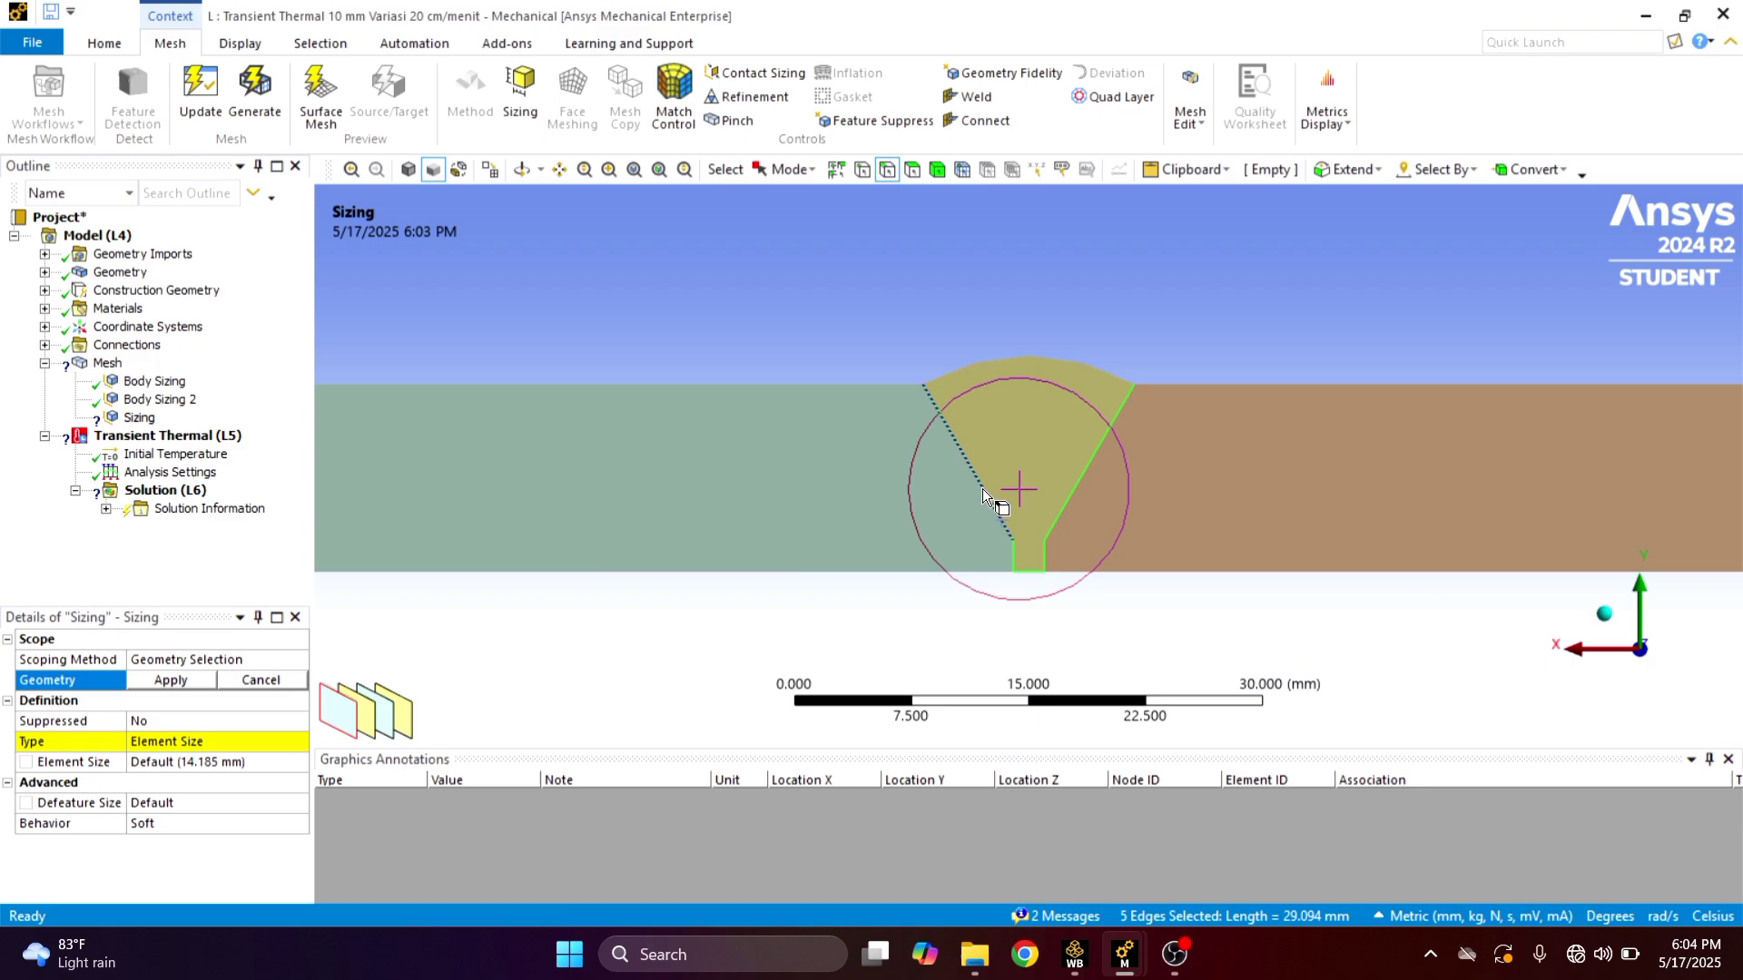
{"action": "left_click", "coordinate": [1015, 554], "text": "ctrl"}
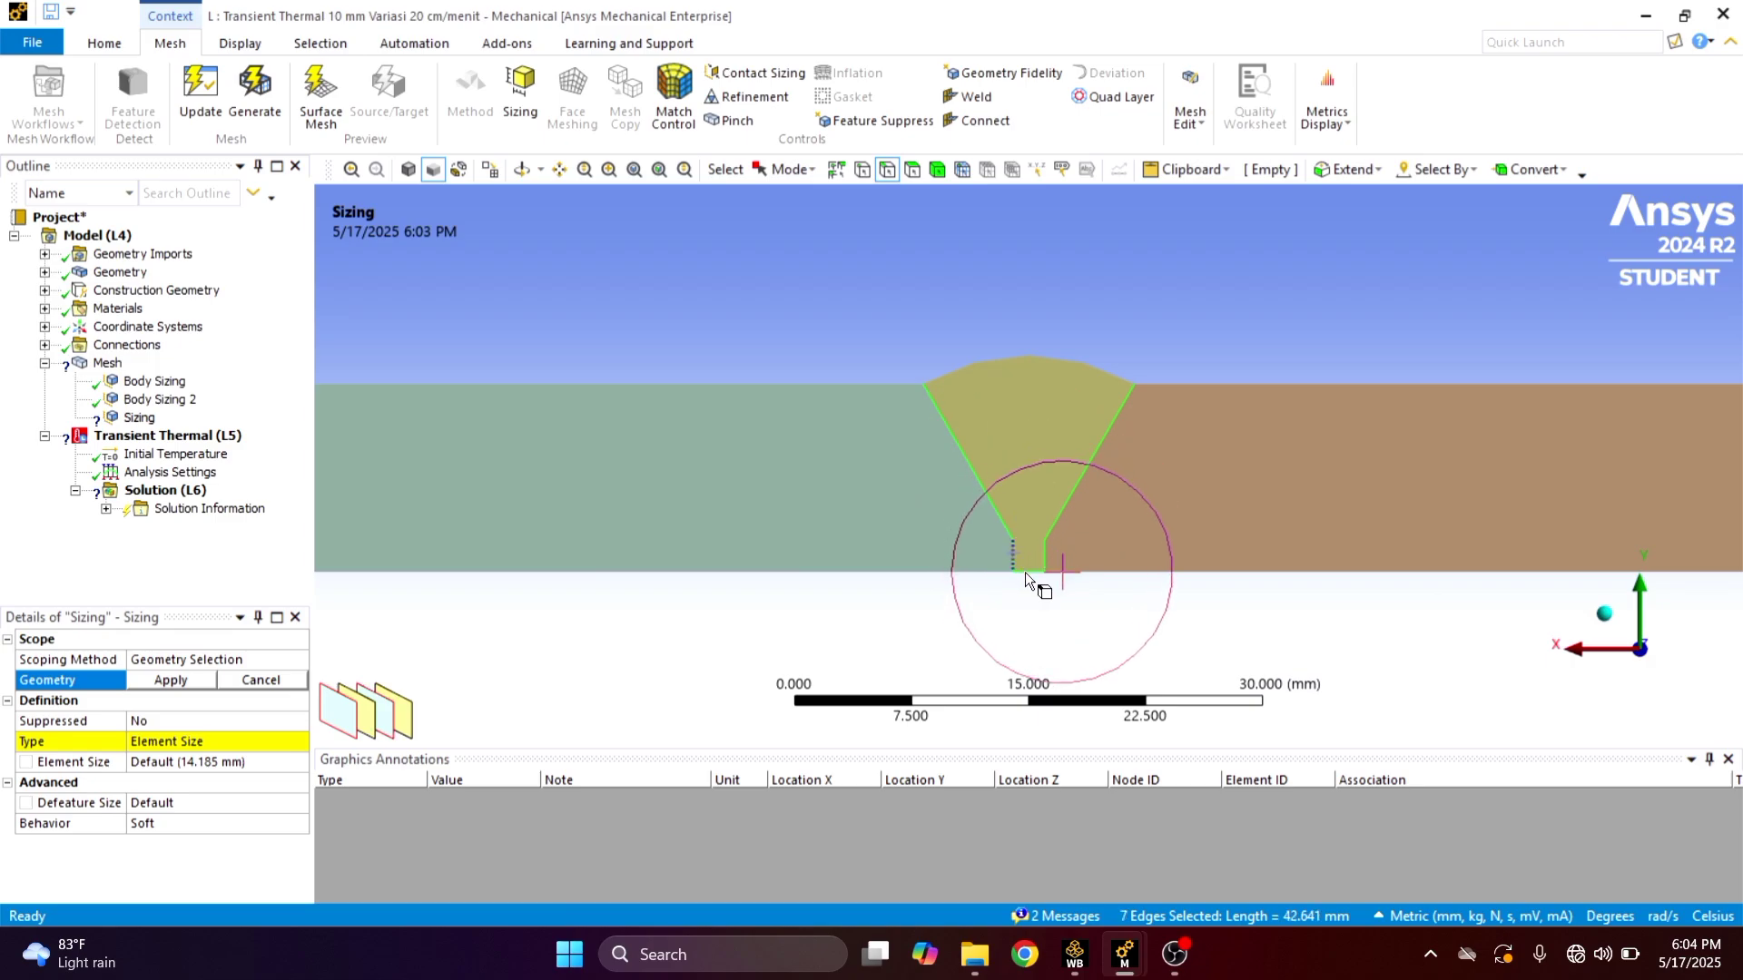
{"action": "left_click", "coordinate": [1026, 569], "text": "ctrl"}
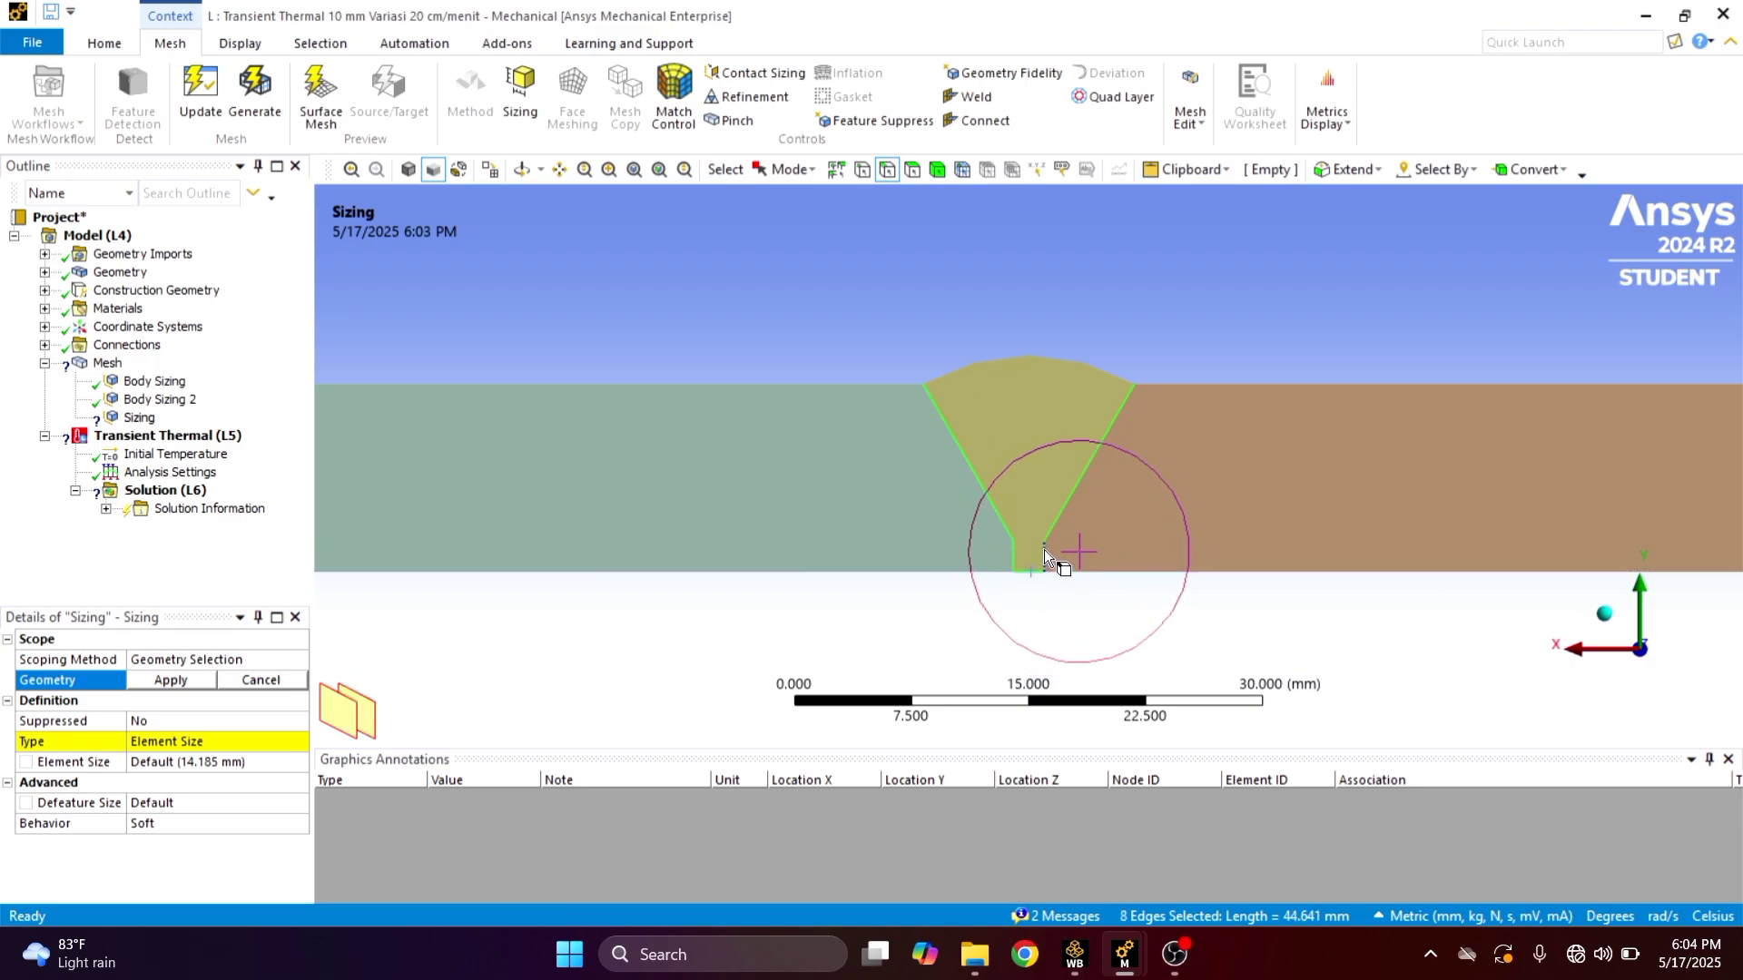
{"action": "left_click", "coordinate": [1044, 548], "text": "ctrl"}
{"action": "left_click", "coordinate": [1053, 520], "text": "ctrl"}
Add the two long edges along the weld's top surface and apply all 12 edges as the sizing's geometry
{"action": "right_click", "coordinate": [1055, 457]}
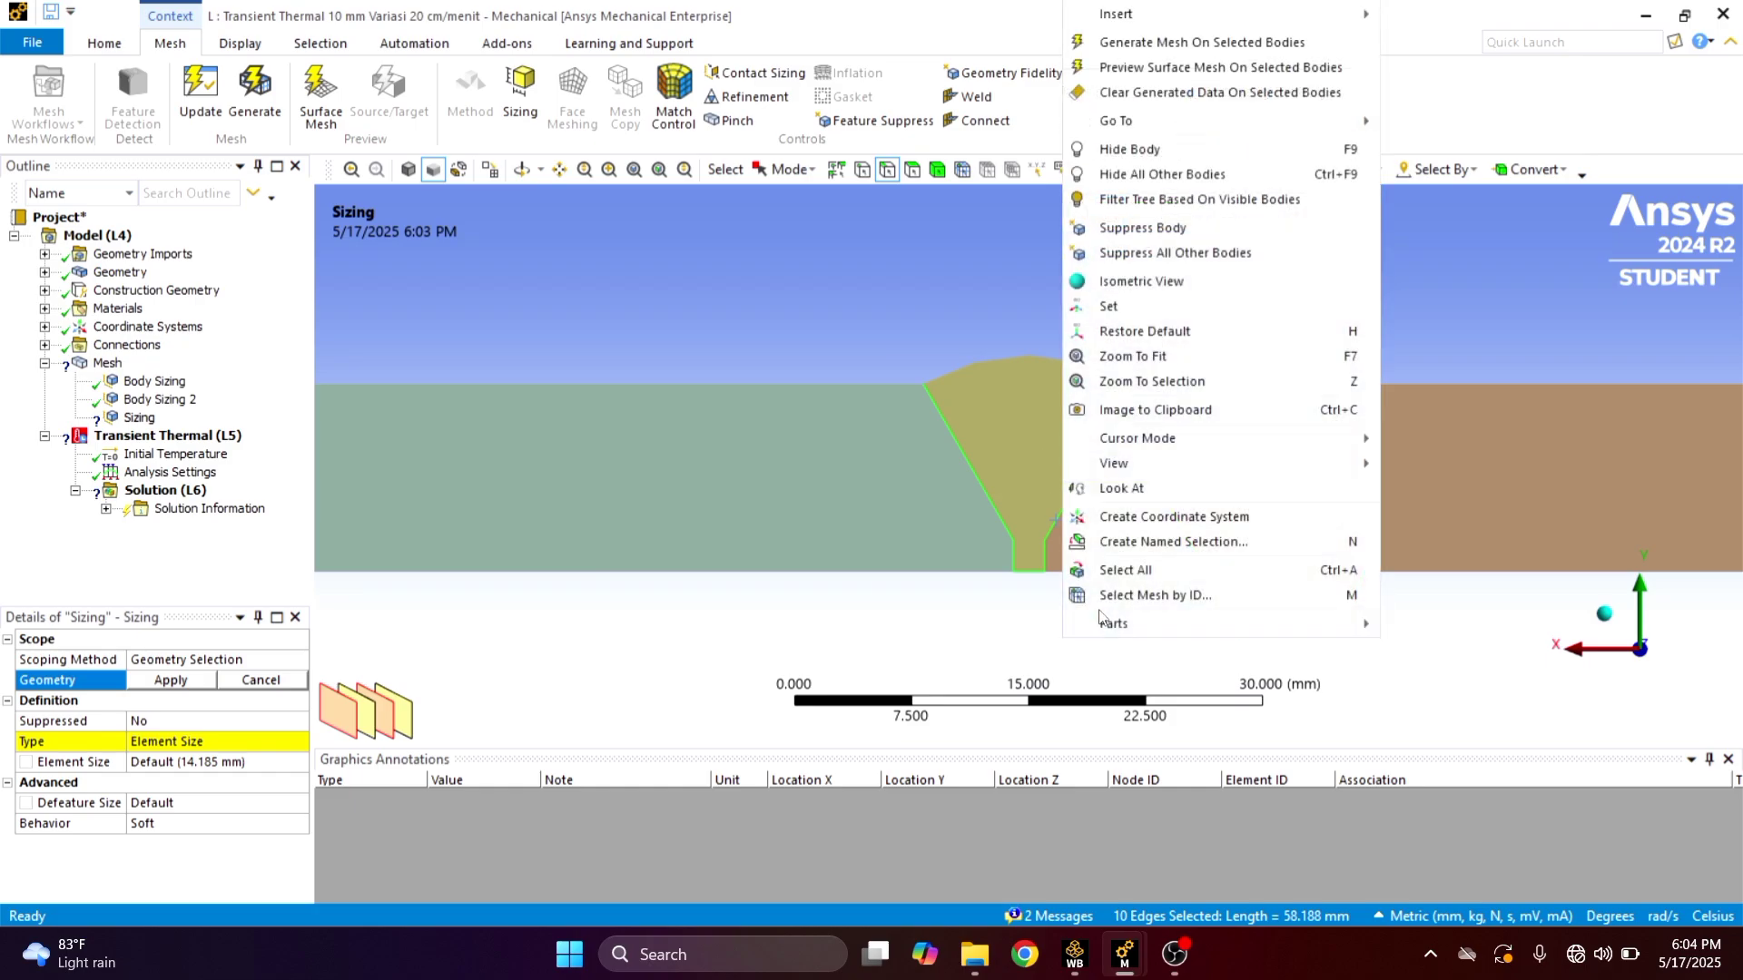
{"action": "mouse_move", "coordinate": [1155, 463]}
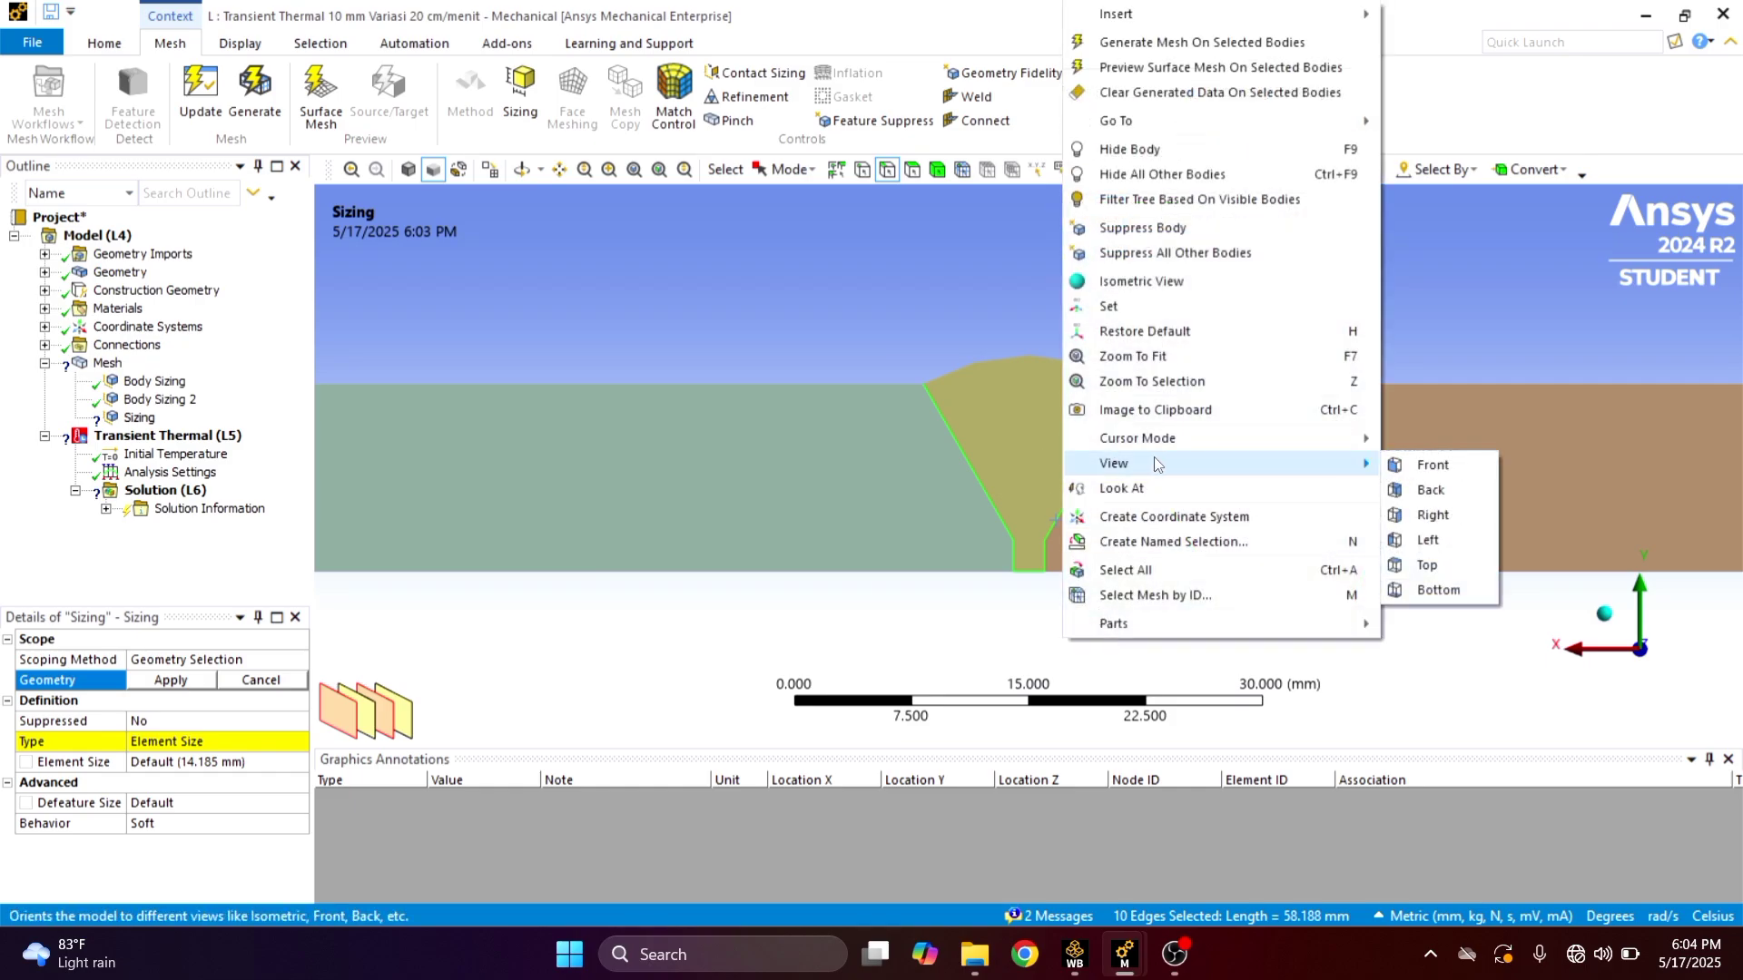
{"action": "left_click", "coordinate": [1427, 564]}
{"action": "left_click", "coordinate": [922, 438], "text": "ctrl"}
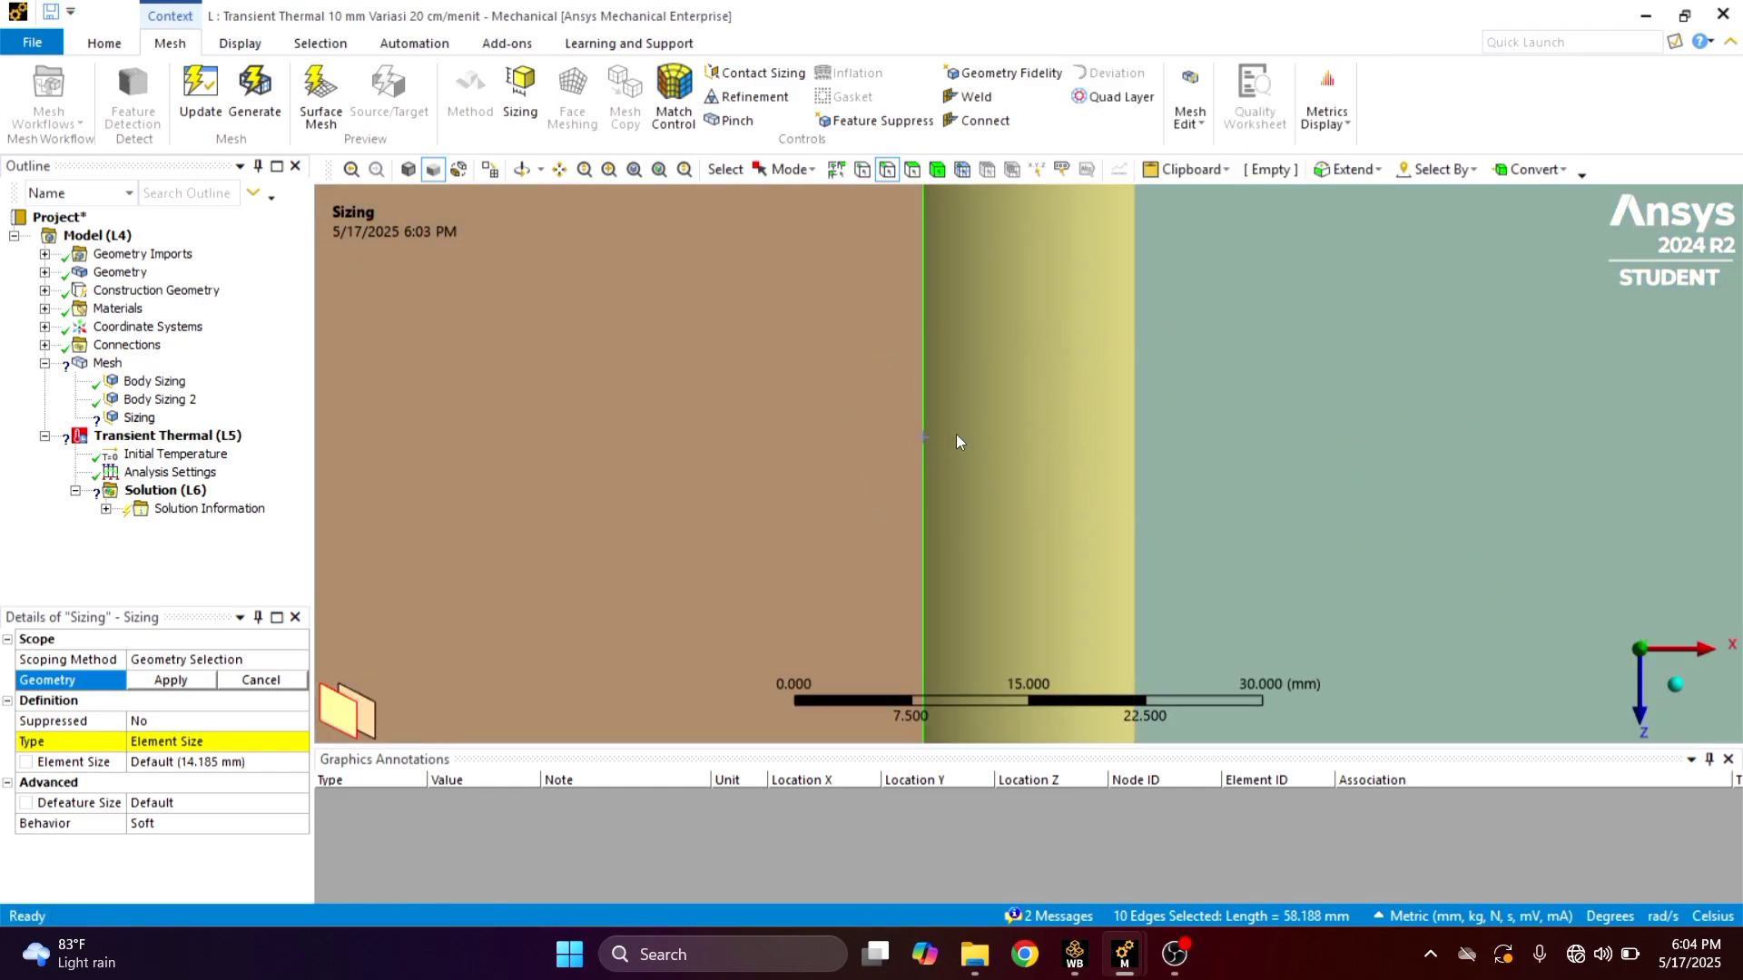
{"action": "left_click", "coordinate": [1136, 387], "text": "ctrl"}
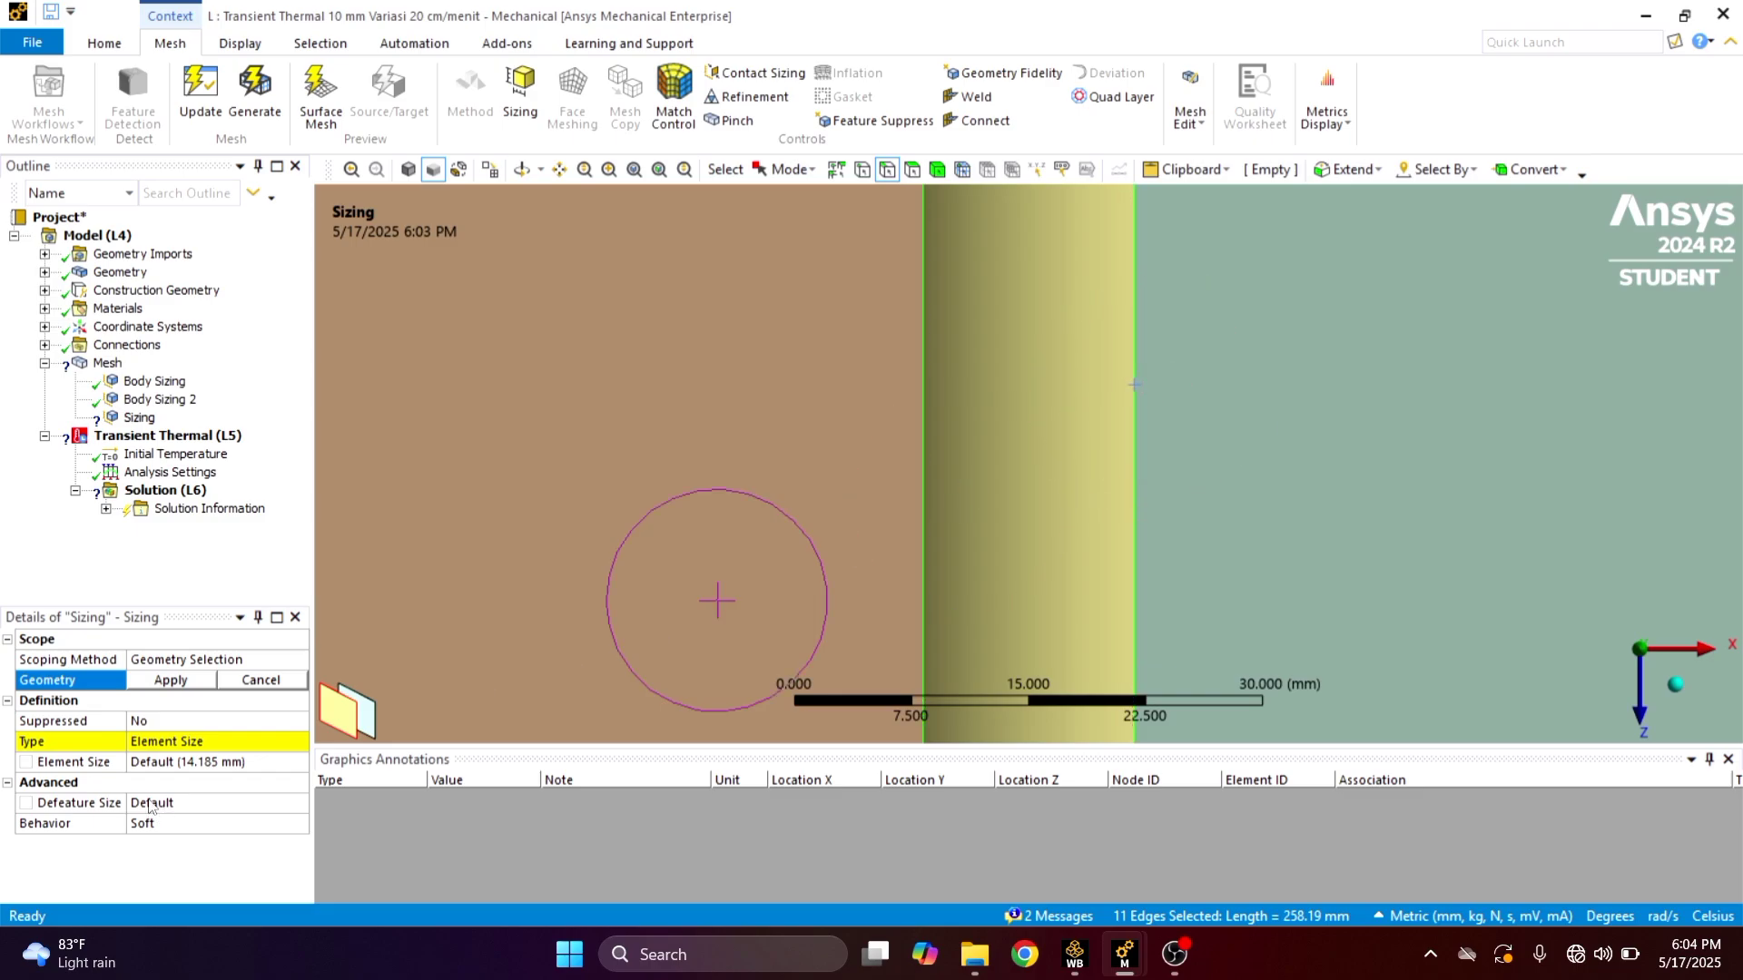
{"action": "left_click", "coordinate": [186, 697]}
{"action": "left_click", "coordinate": [186, 681]}
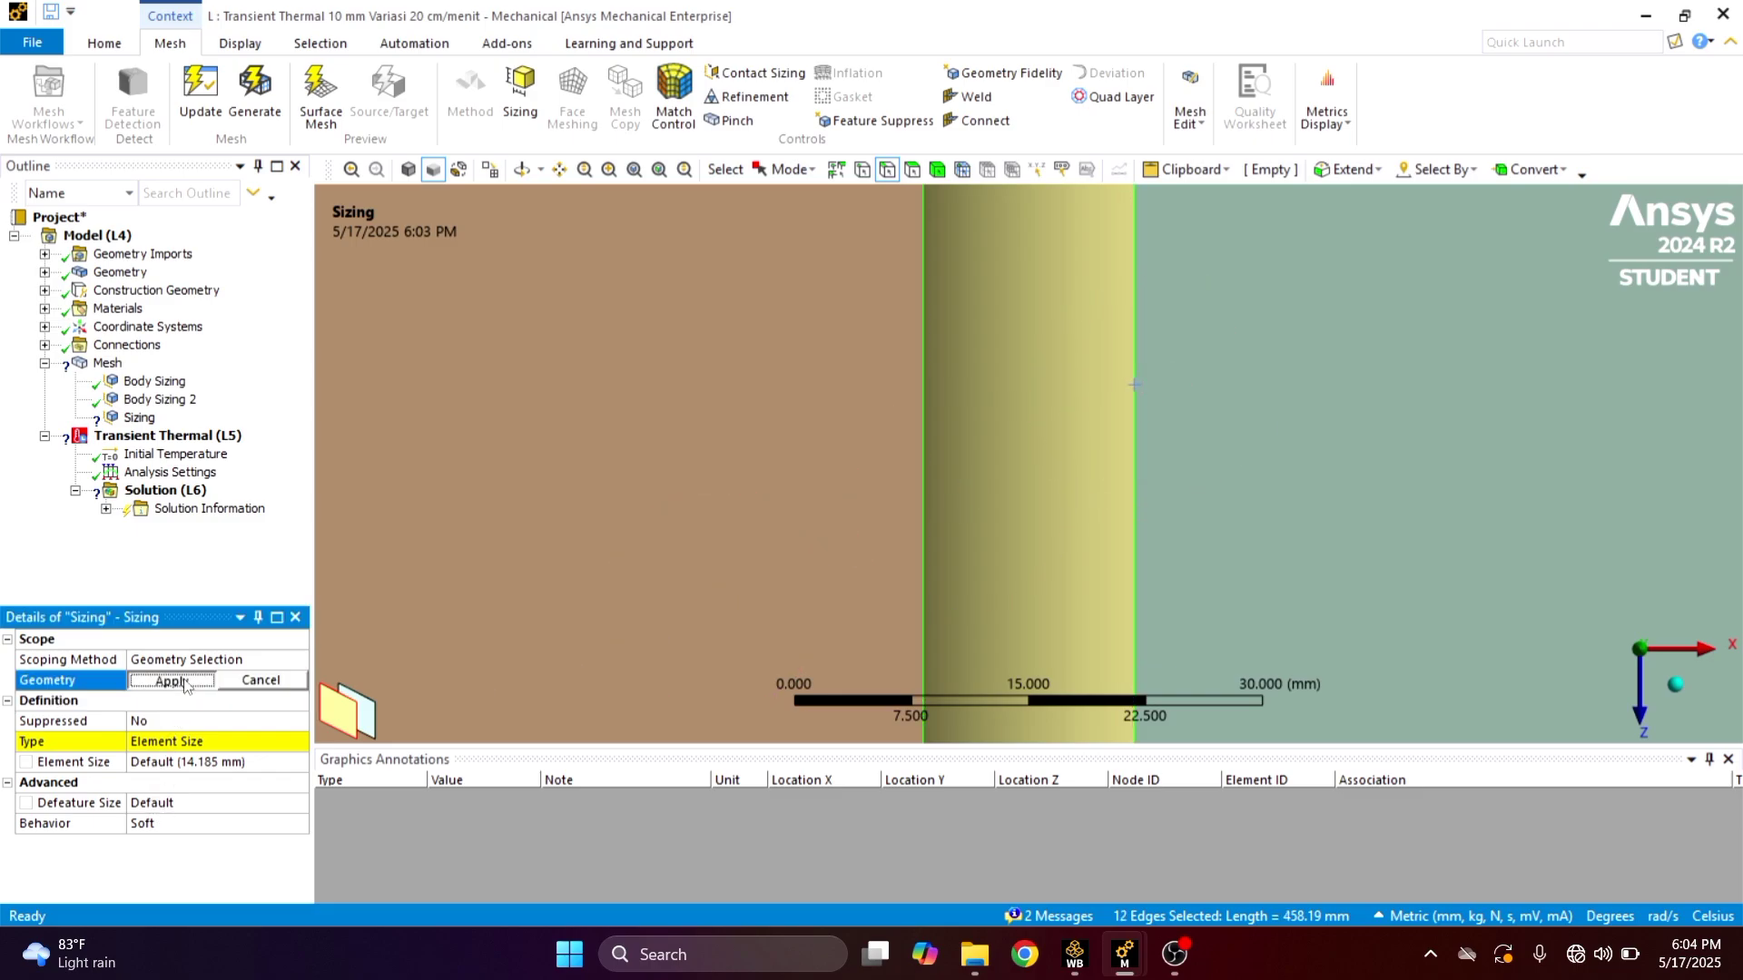
{"action": "left_click", "coordinate": [186, 681]}
Set the element size of the 12-edge mesh sizing on the weld to 2 mm
{"action": "left_click", "coordinate": [182, 762]}
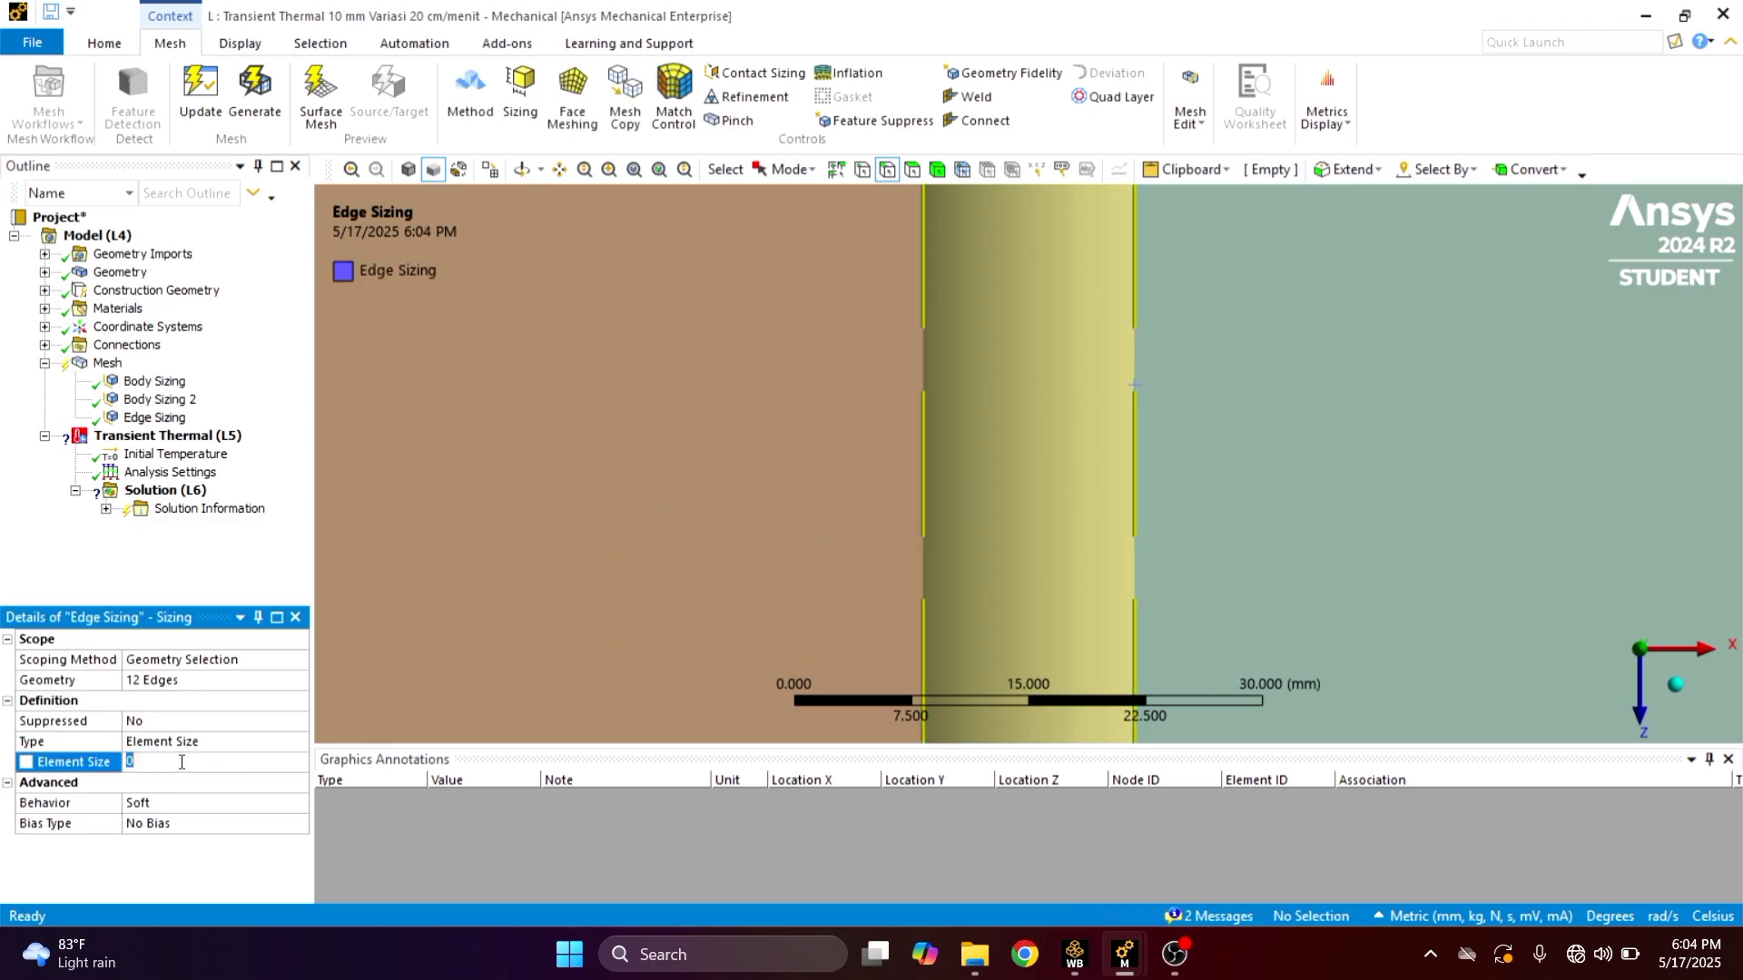
{"action": "type", "text": "2"}
{"action": "key", "text": "Return"}
Show the whole joint in isometric view and generate the mesh with the new sizings
{"action": "scroll", "coordinate": [771, 444], "scroll_direction": "down", "scroll_amount": 2}
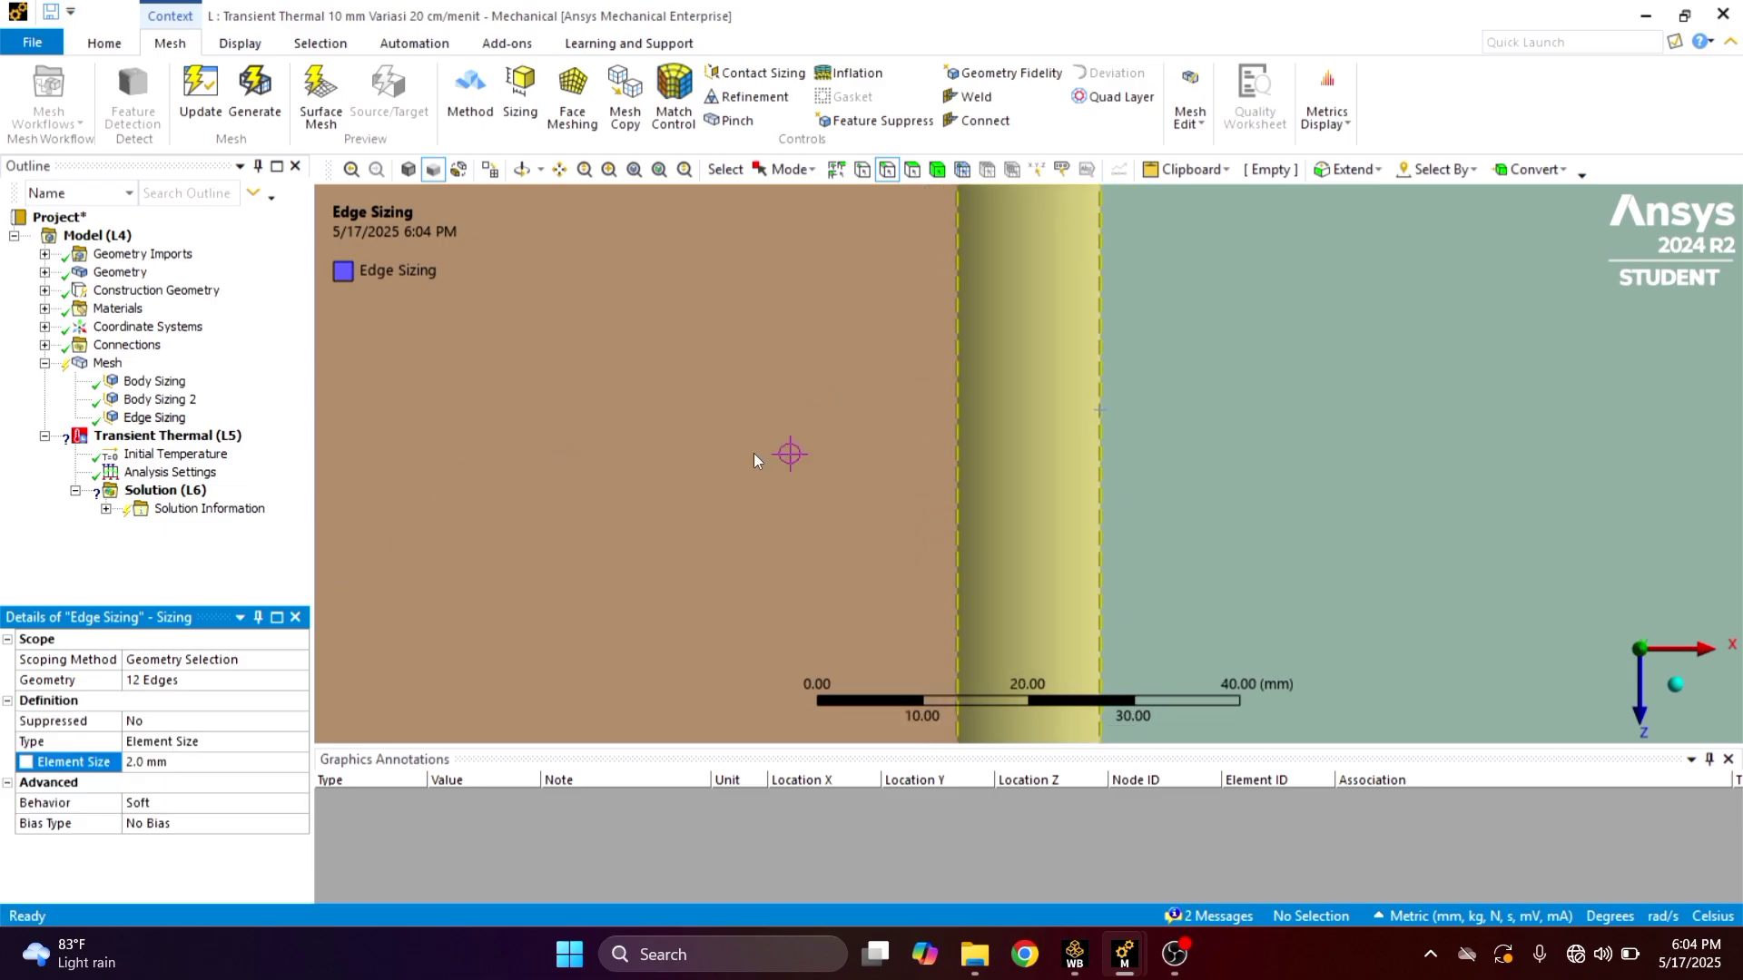
{"action": "right_click", "coordinate": [754, 454]}
{"action": "left_click", "coordinate": [835, 551]}
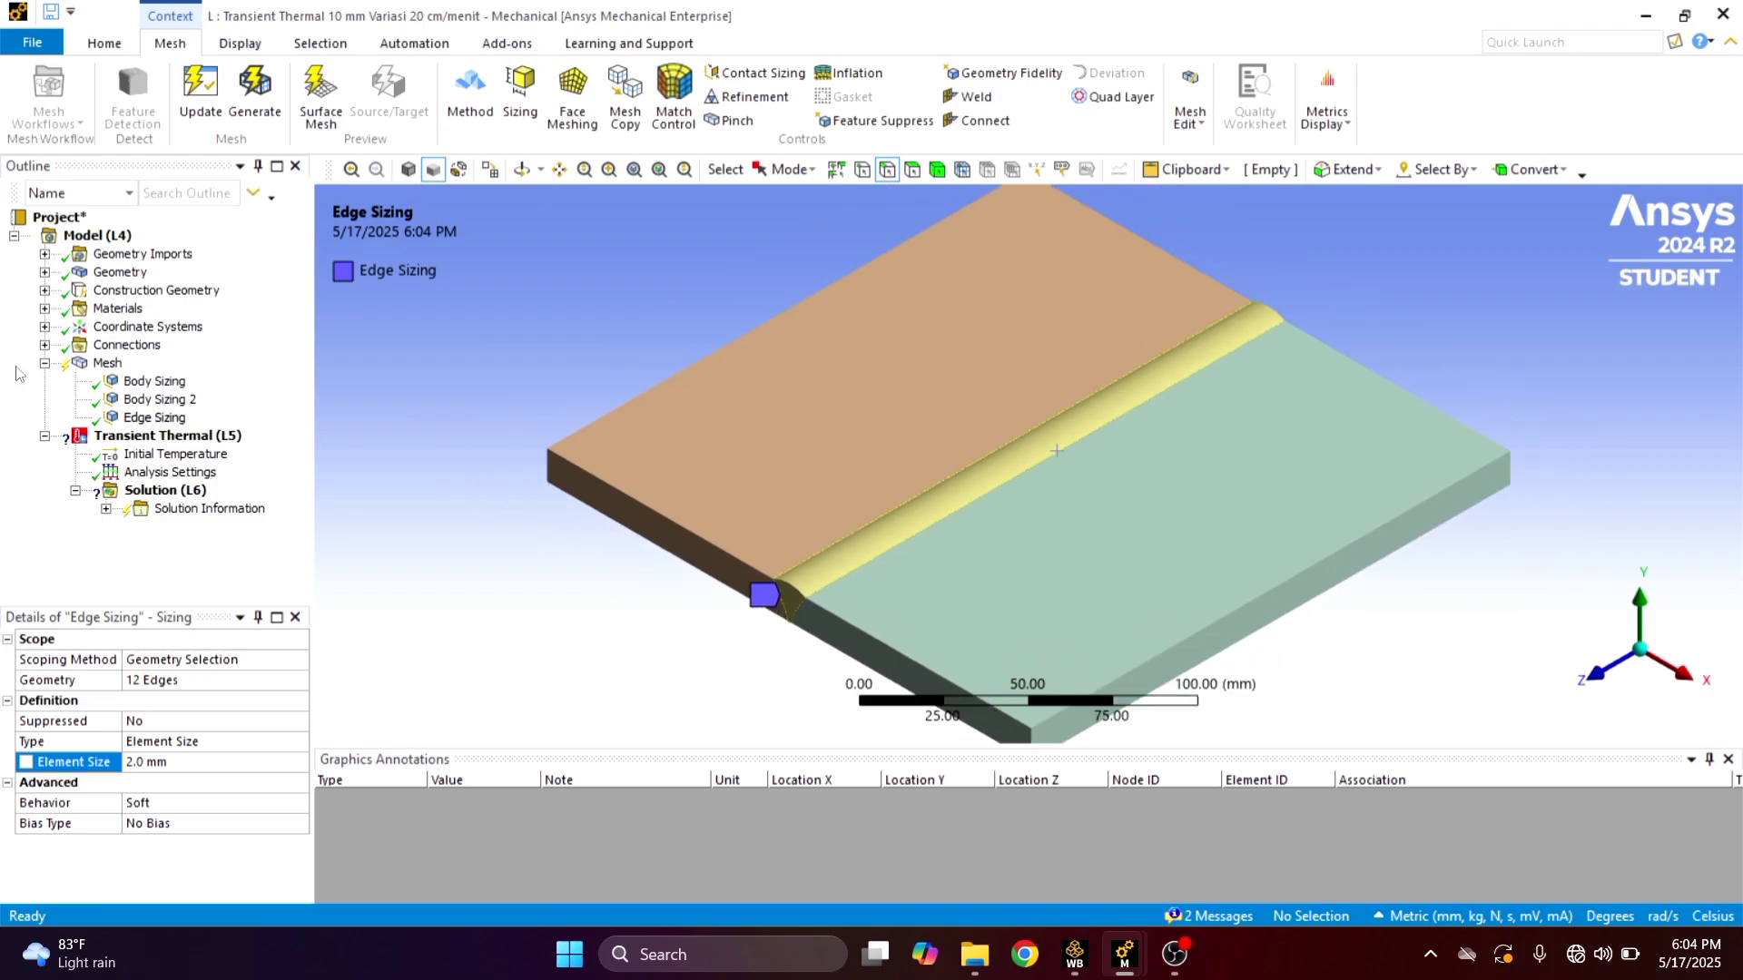
{"action": "left_click", "coordinate": [110, 366]}
{"action": "right_click", "coordinate": [112, 365]}
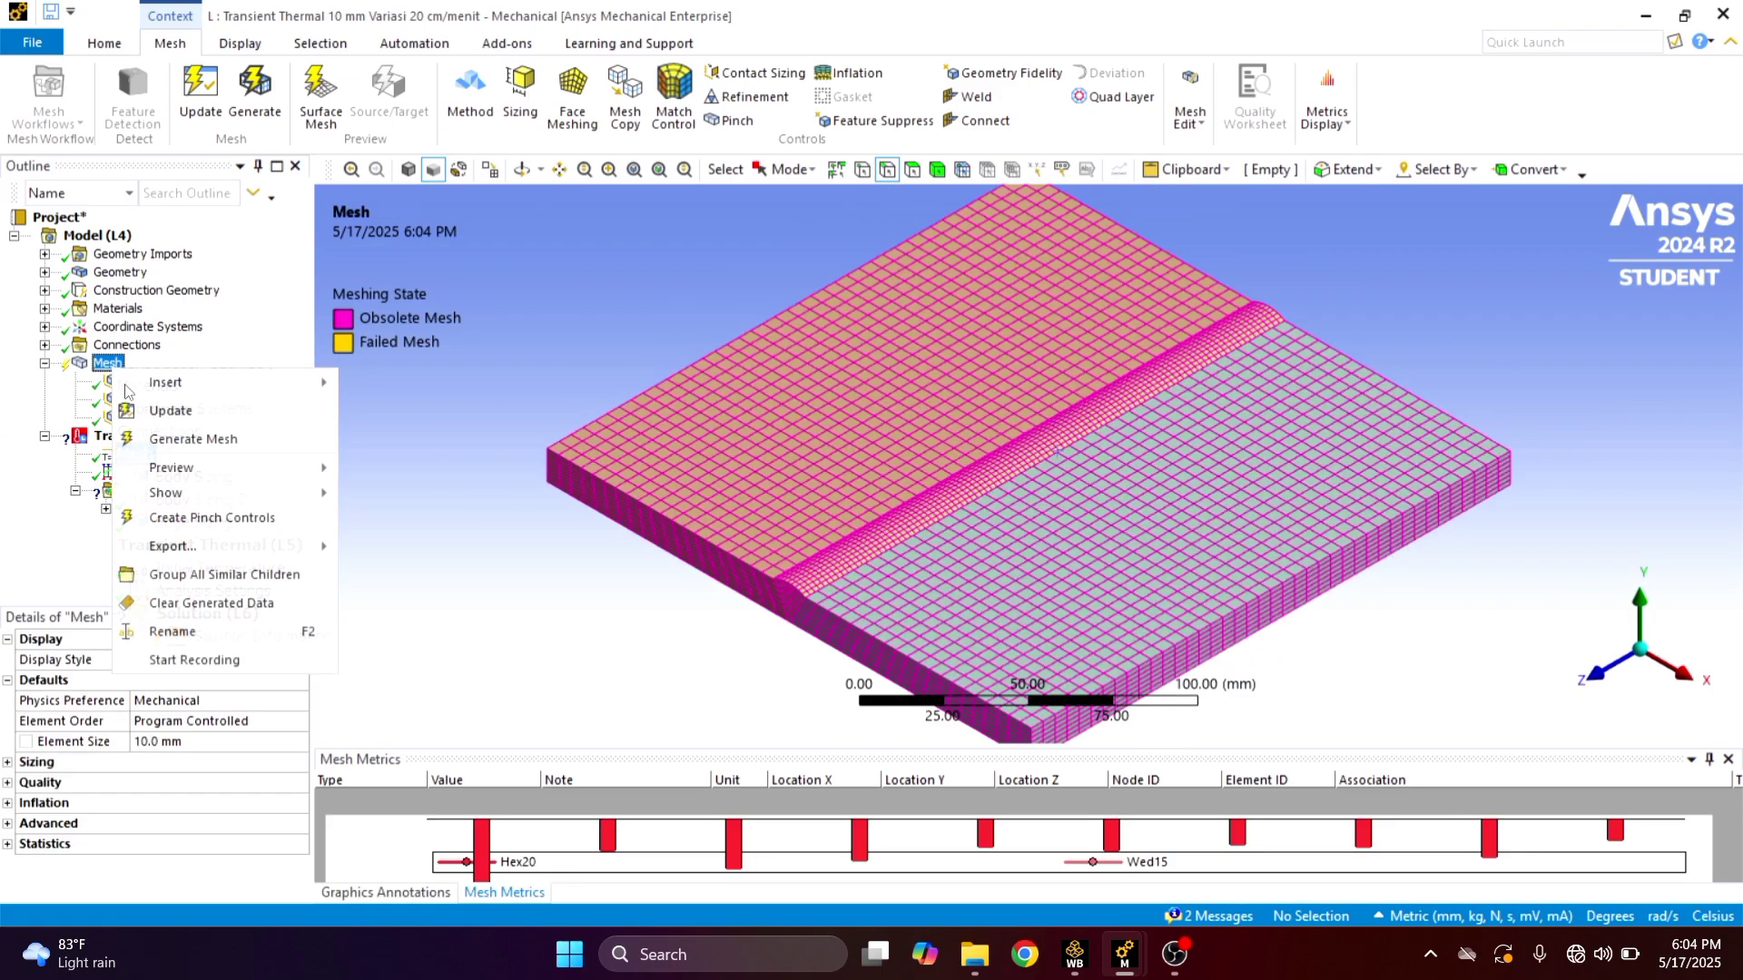
{"action": "left_click", "coordinate": [169, 442]}
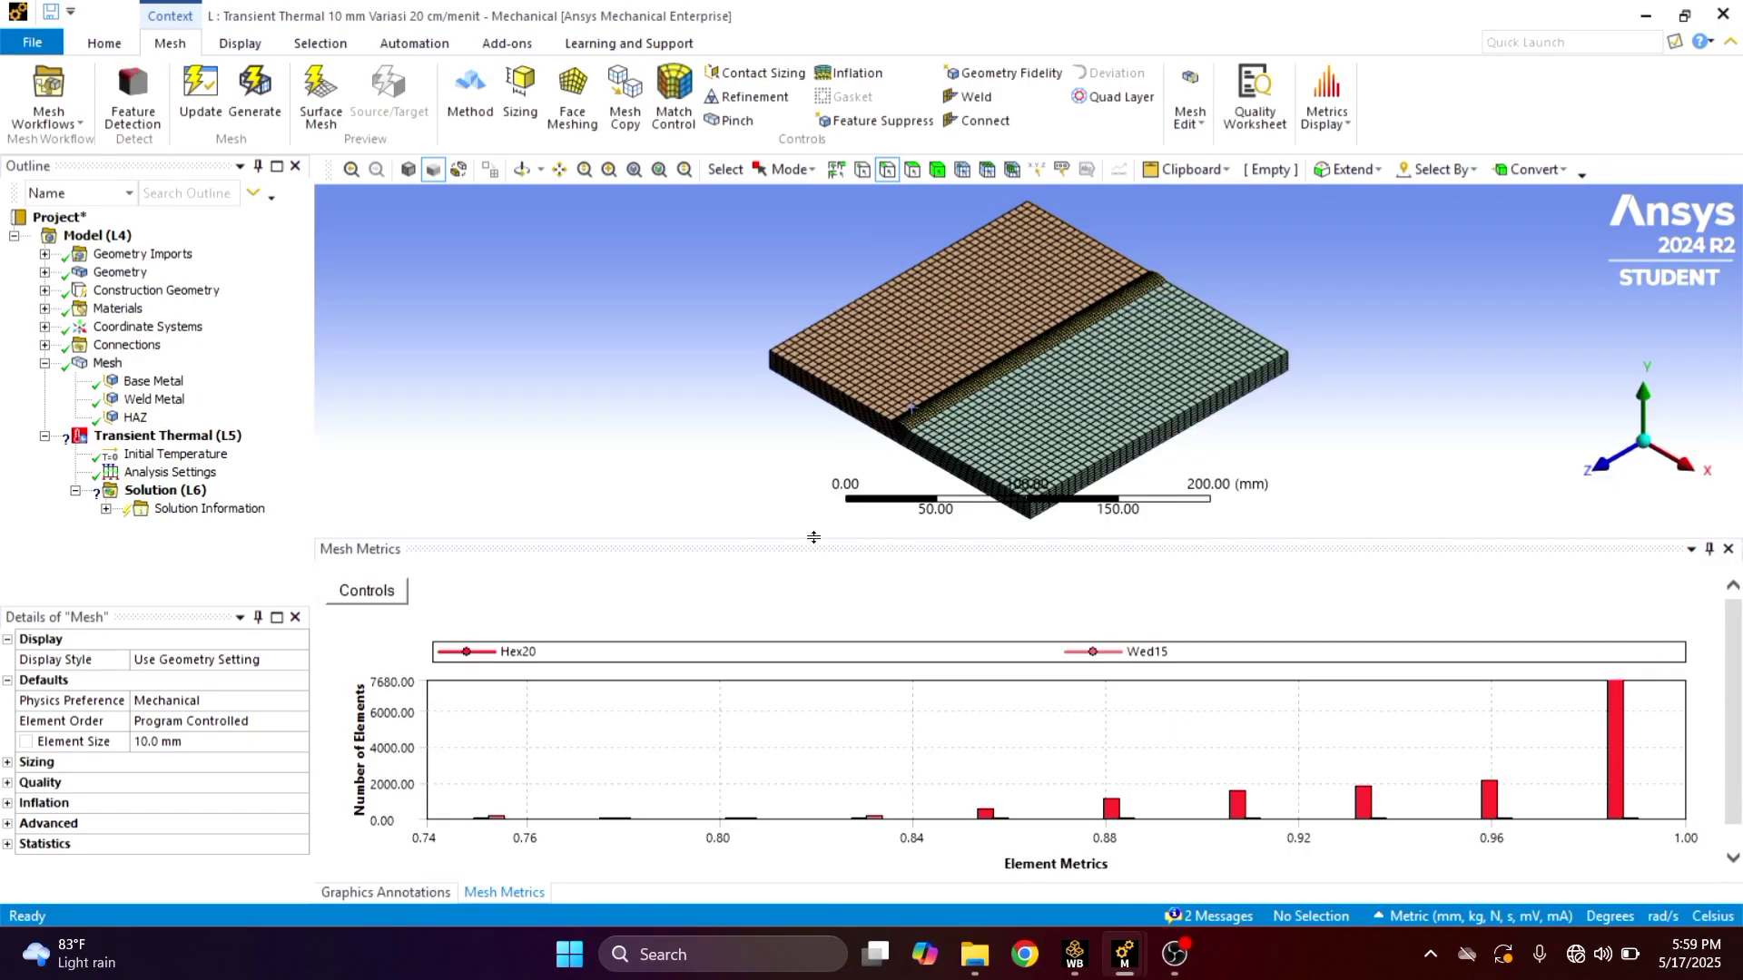
Review the scope and element size of the Base Metal, Weld Metal and HAZ mesh sizings
{"action": "left_click_drag", "start_coordinate": [814, 537], "coordinate": [813, 656]}
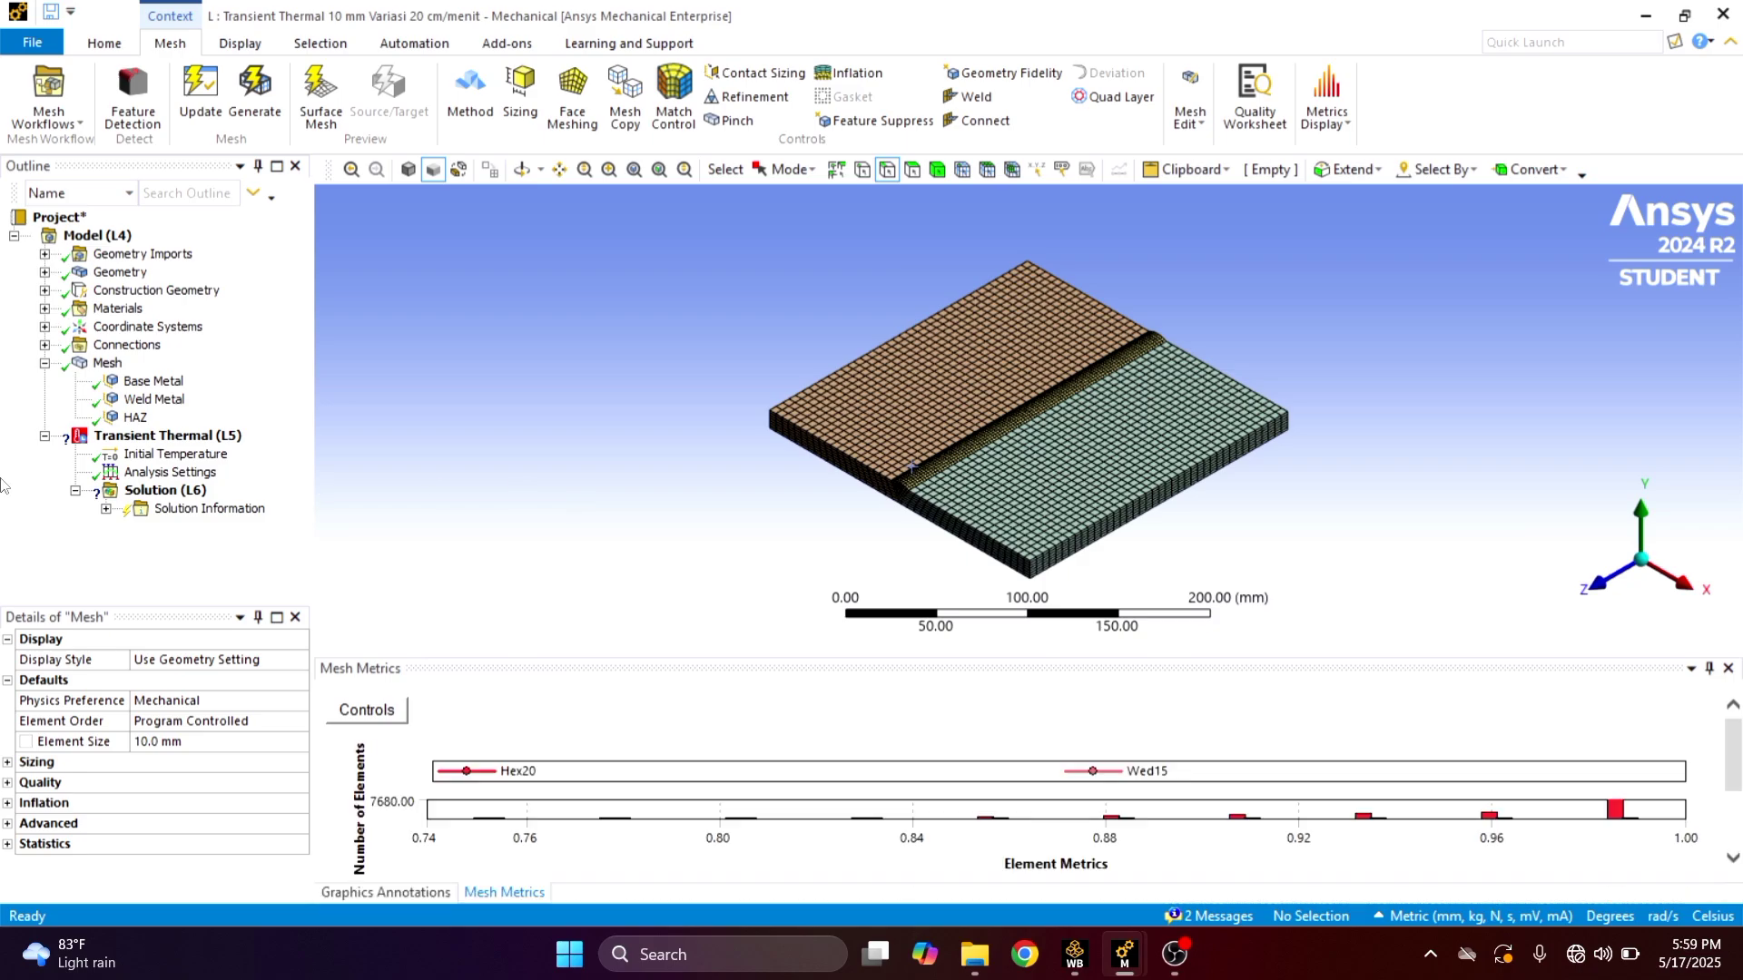
{"action": "left_click", "coordinate": [154, 382]}
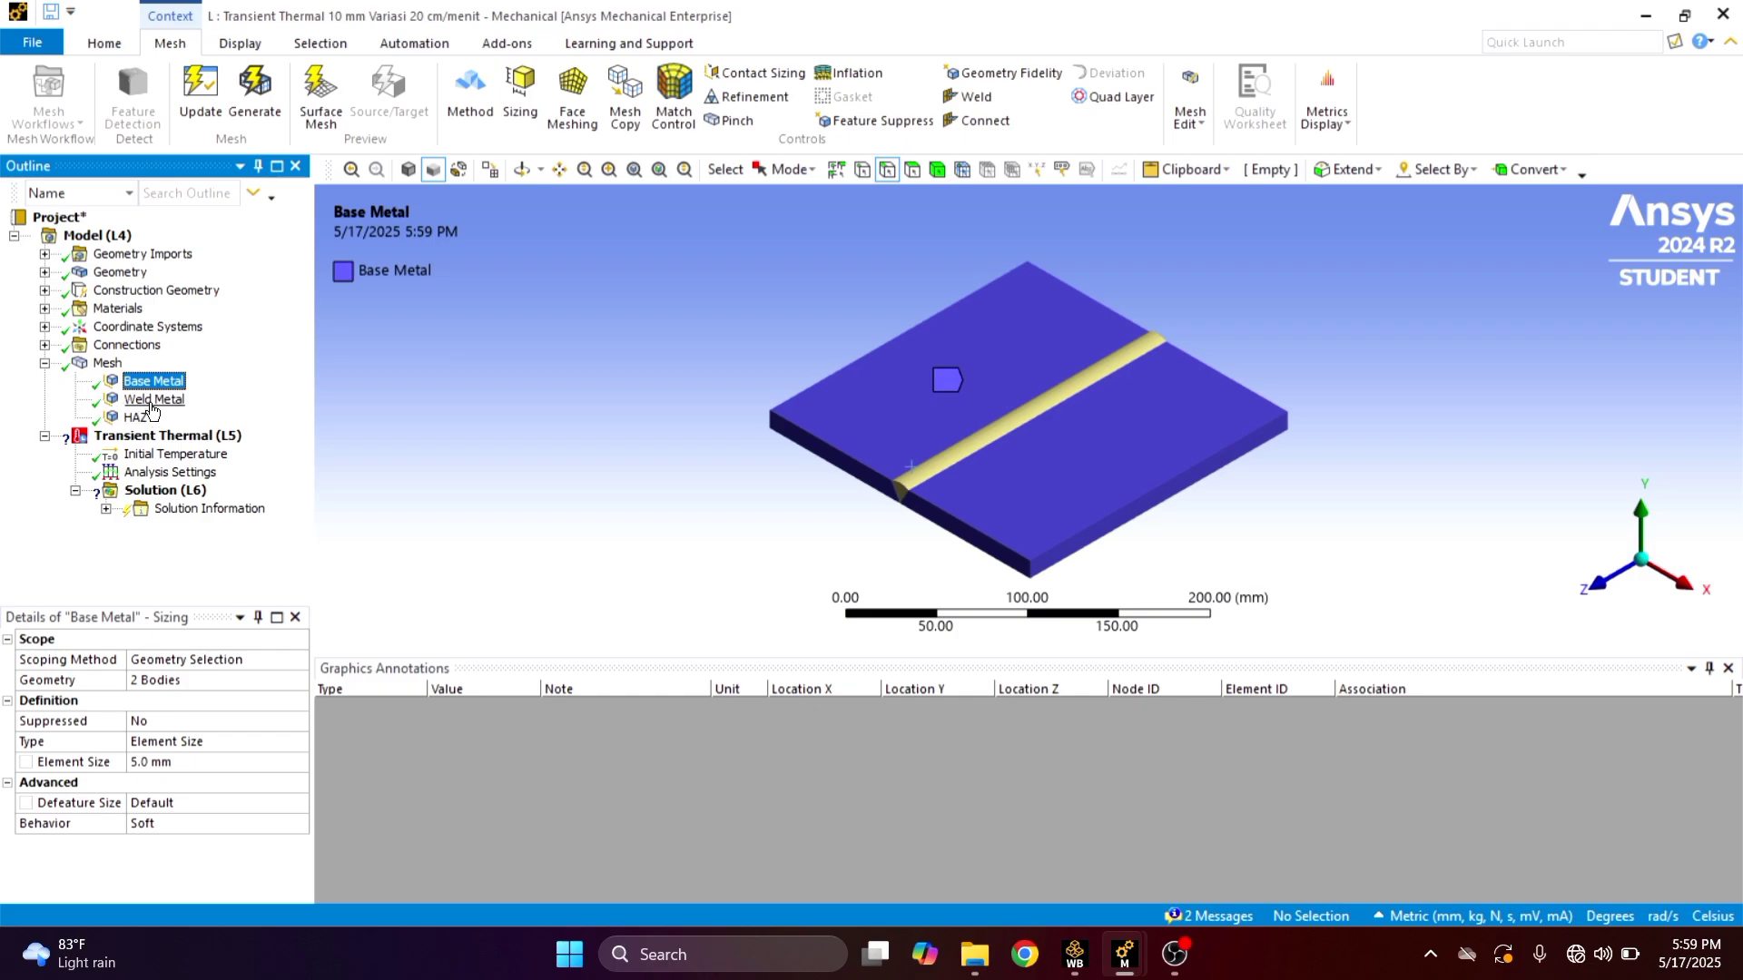
{"action": "left_click", "coordinate": [153, 403]}
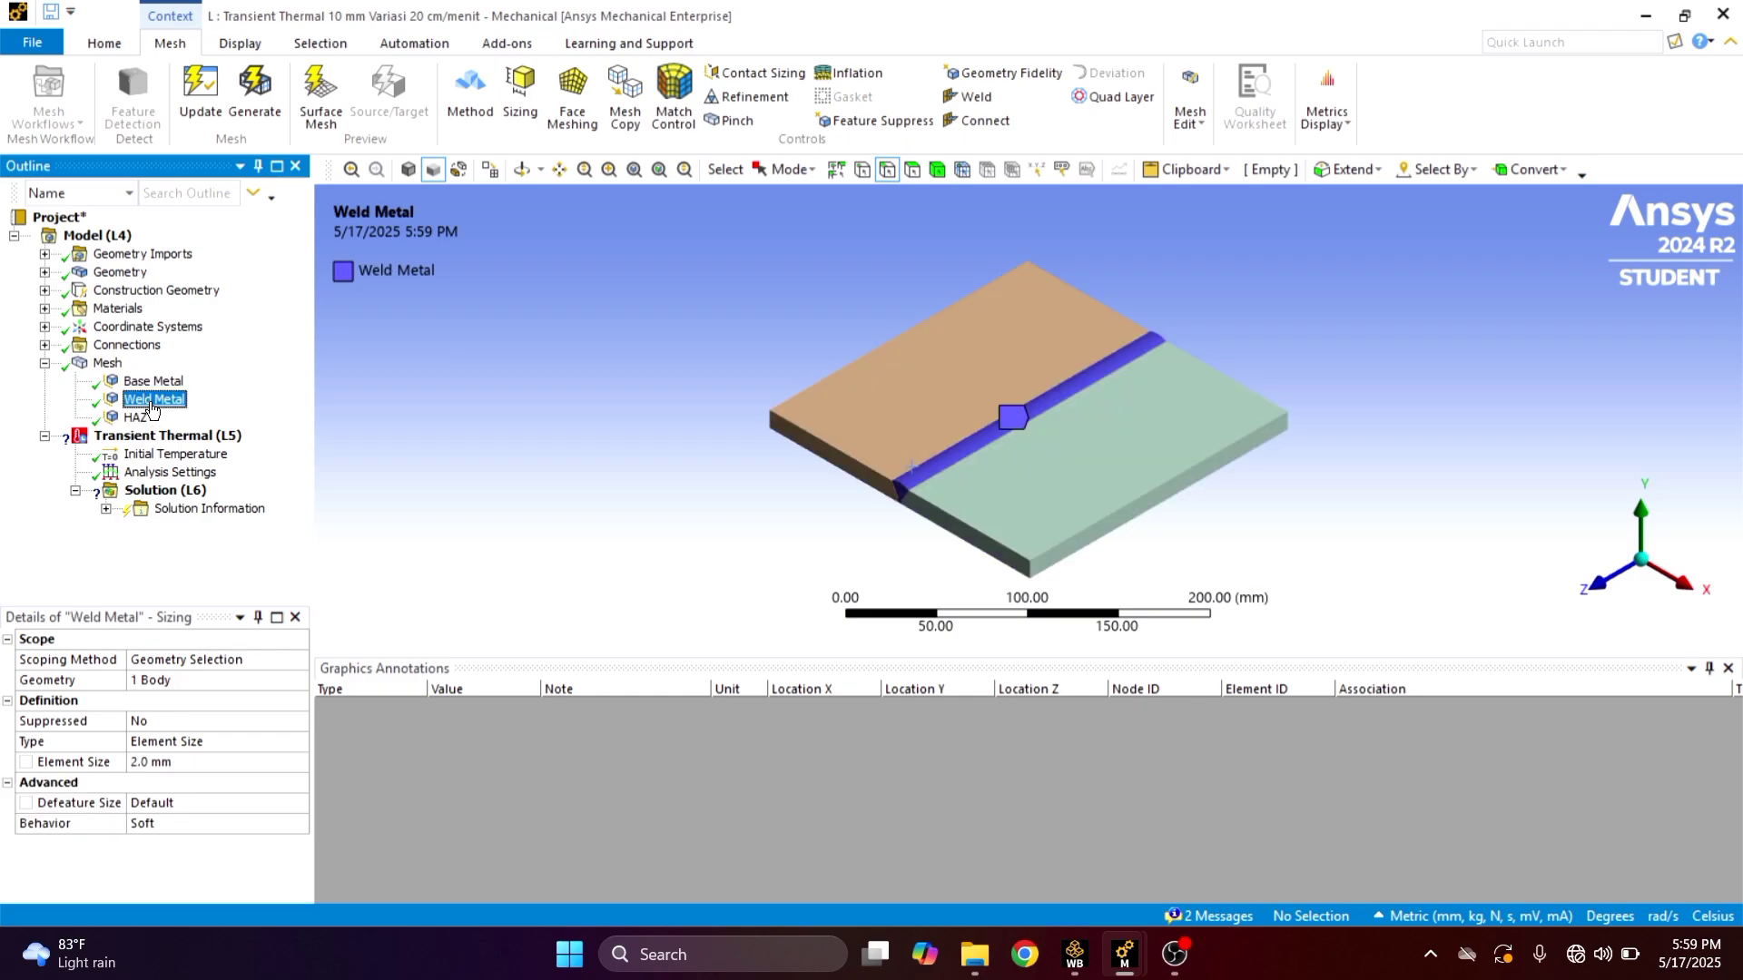
{"action": "left_click", "coordinate": [142, 419]}
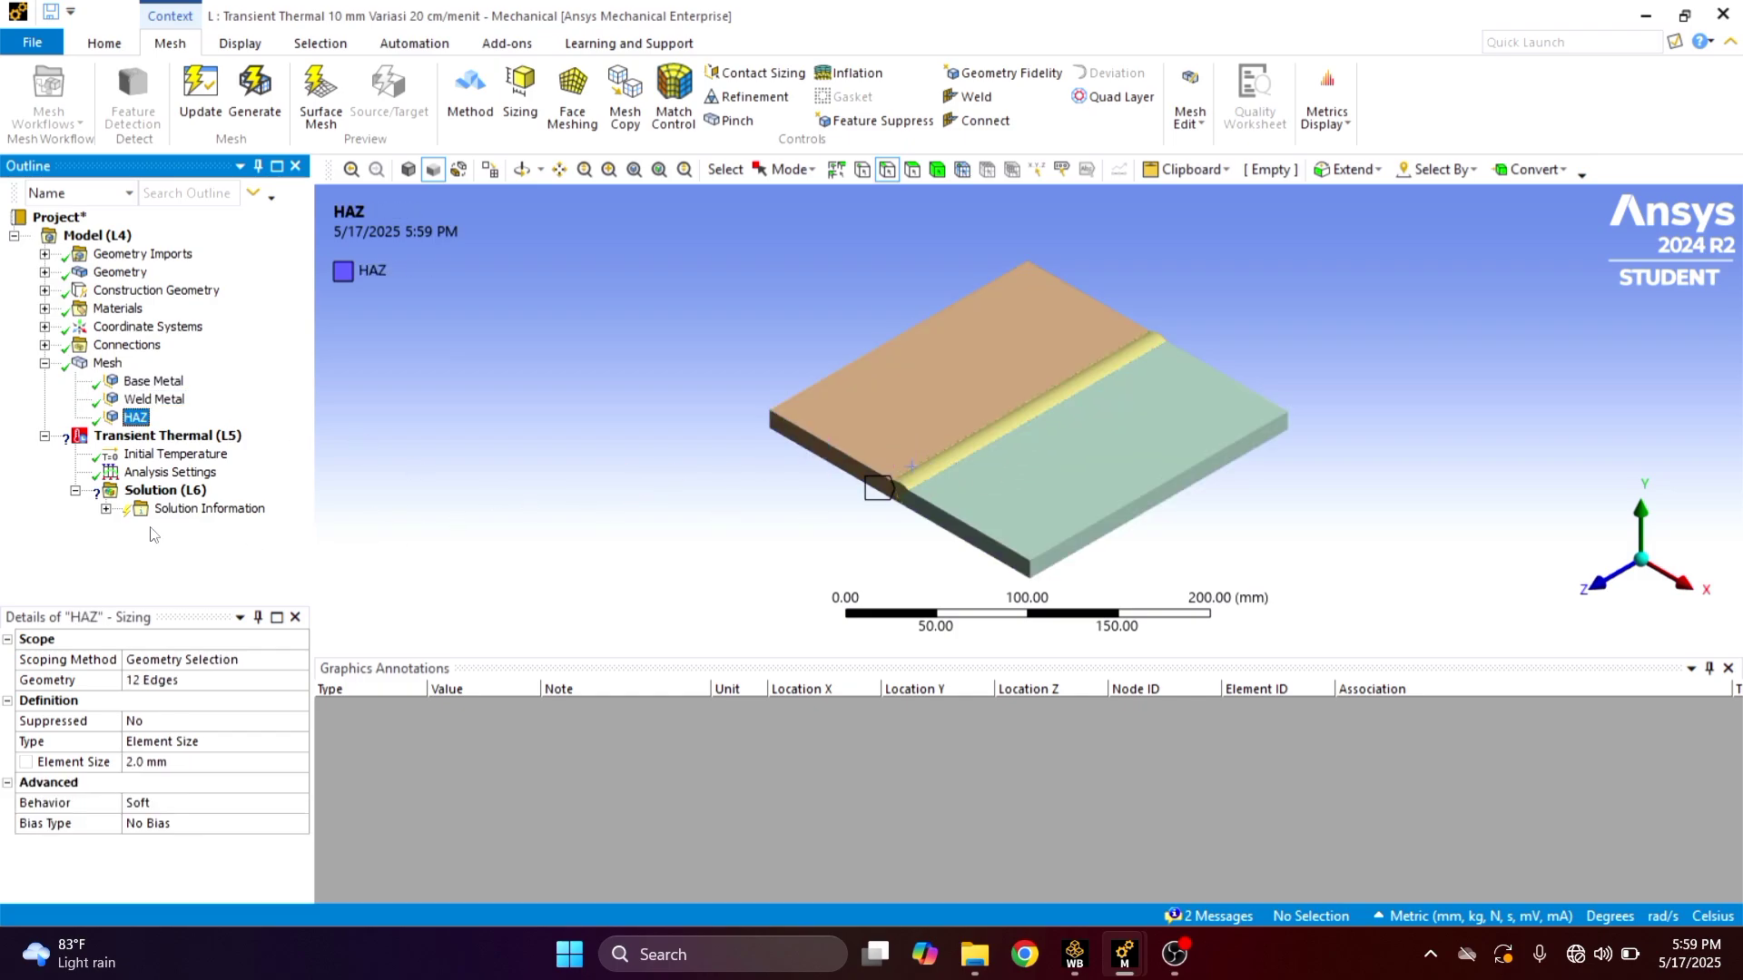
Enlarge the mesh metrics chart and switch the displayed metric to Skewness
{"action": "left_click", "coordinate": [107, 362]}
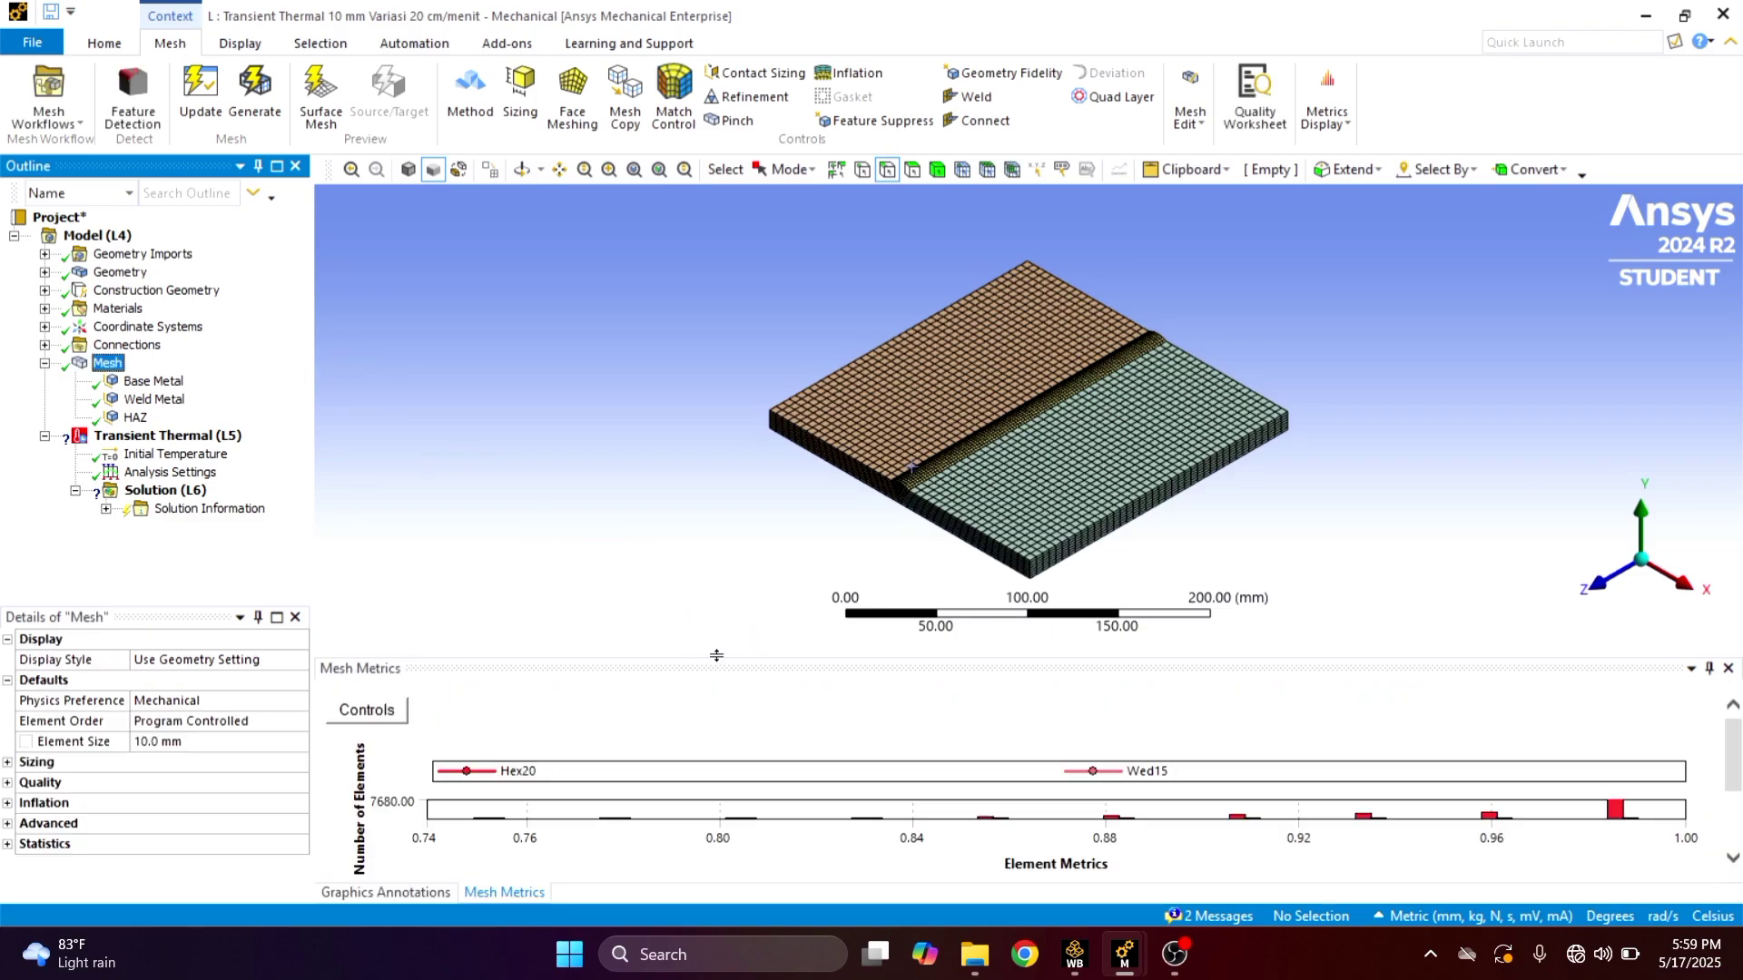
{"action": "left_click_drag", "start_coordinate": [716, 655], "coordinate": [699, 536]}
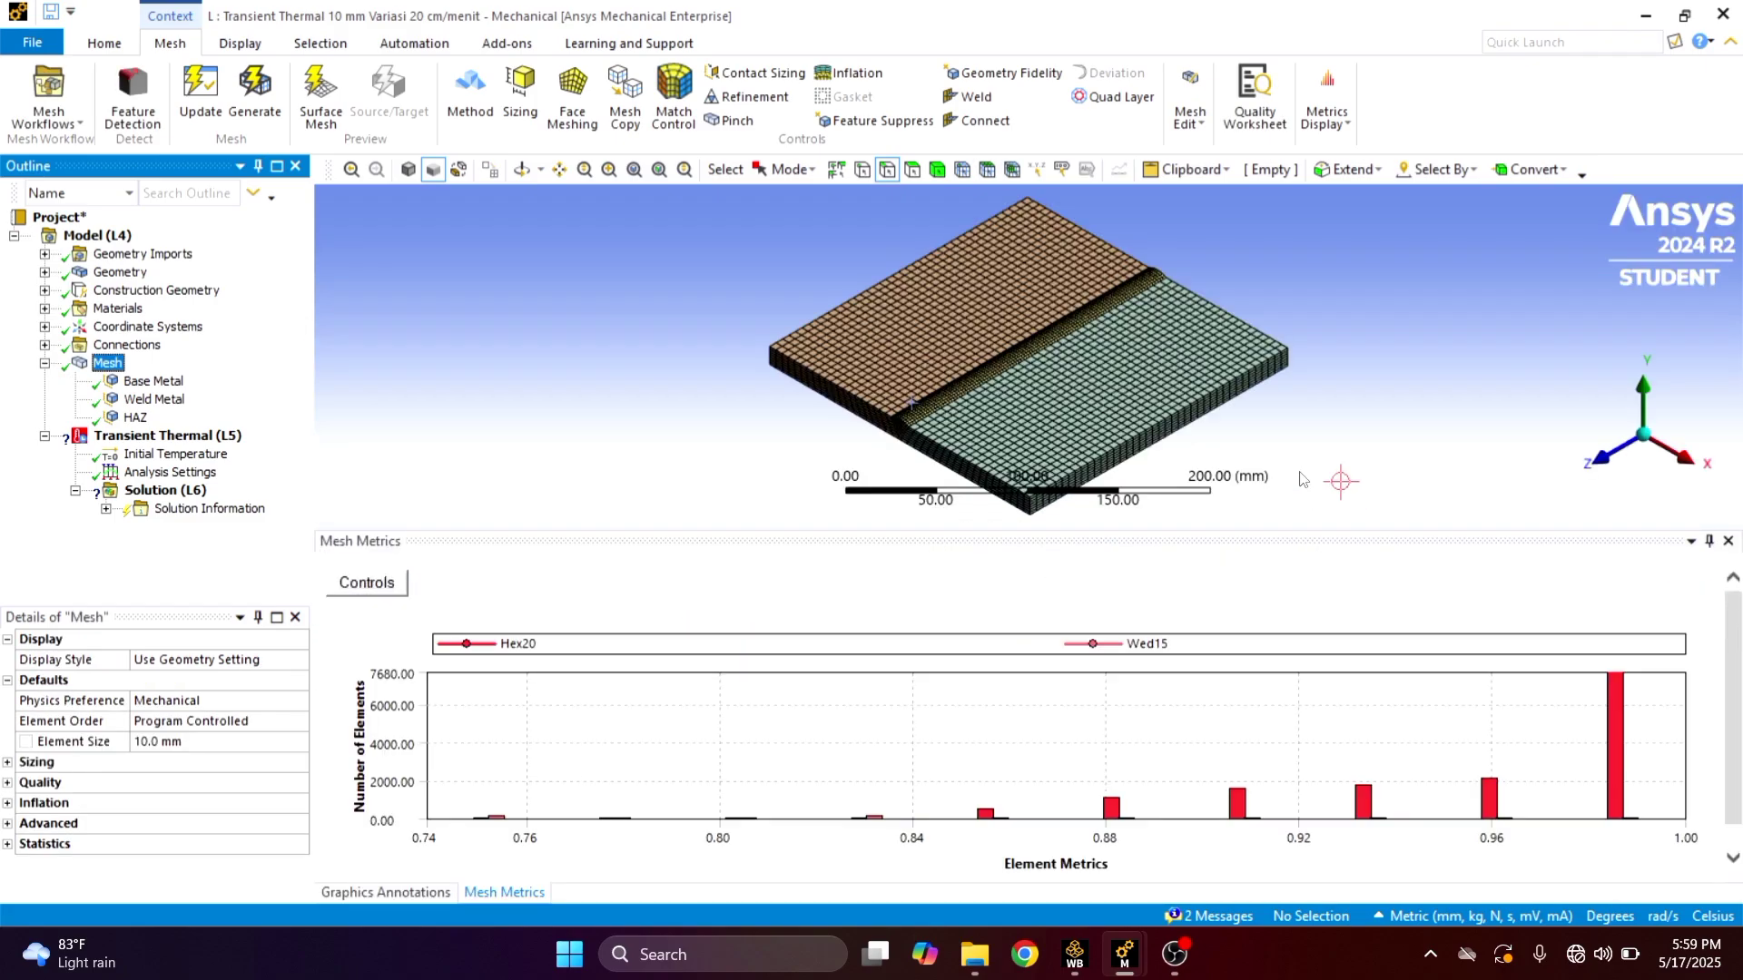
{"action": "left_click", "coordinate": [1327, 104]}
{"action": "left_click", "coordinate": [1346, 170]}
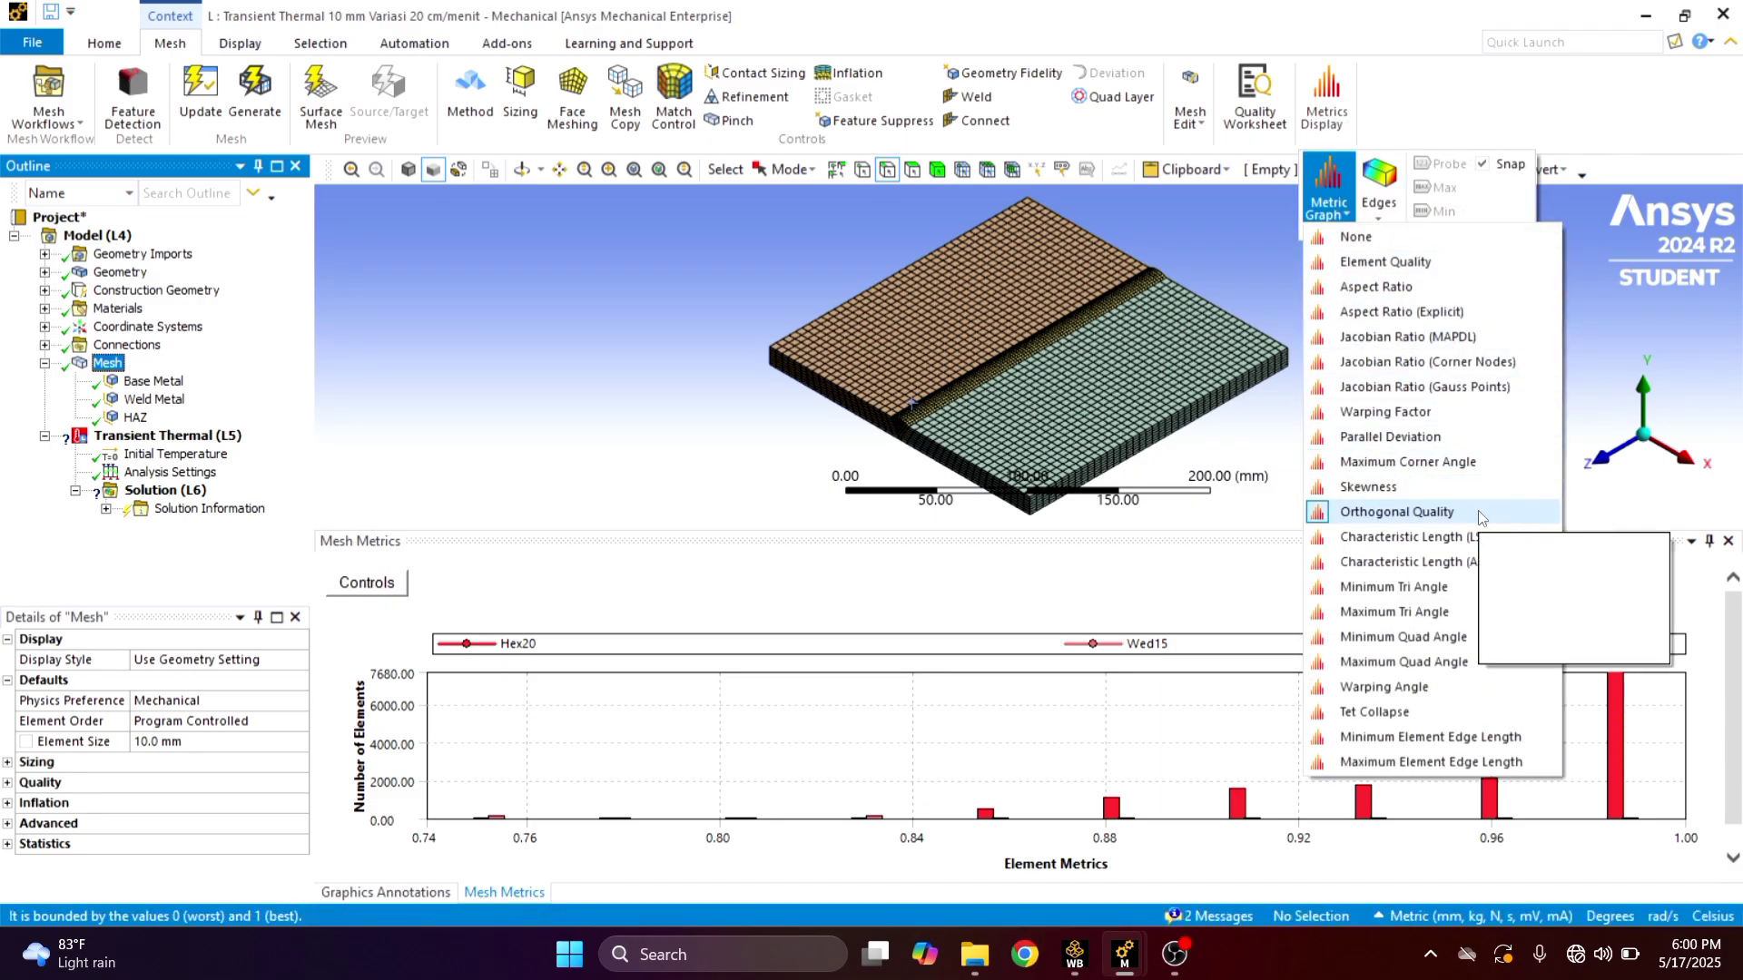
{"action": "left_click", "coordinate": [1416, 487]}
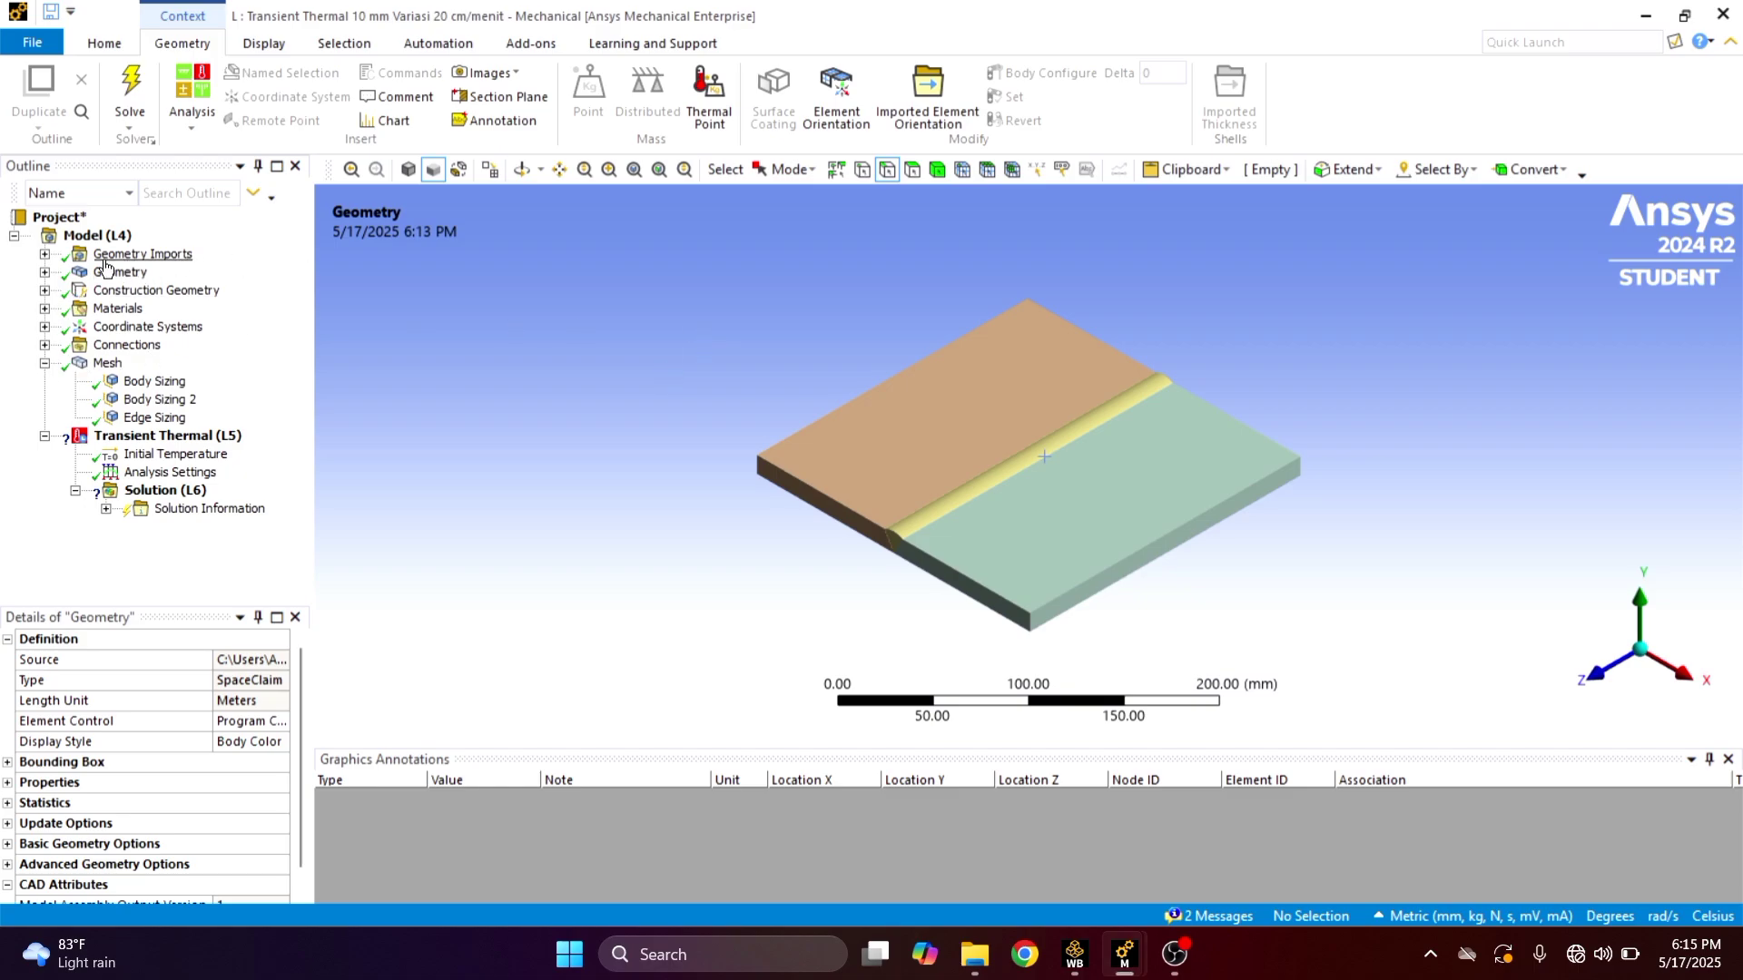
Check the material assignment of the three solid bodies in the geometry
{"action": "left_click", "coordinate": [44, 272]}
{"action": "left_click", "coordinate": [166, 290]}
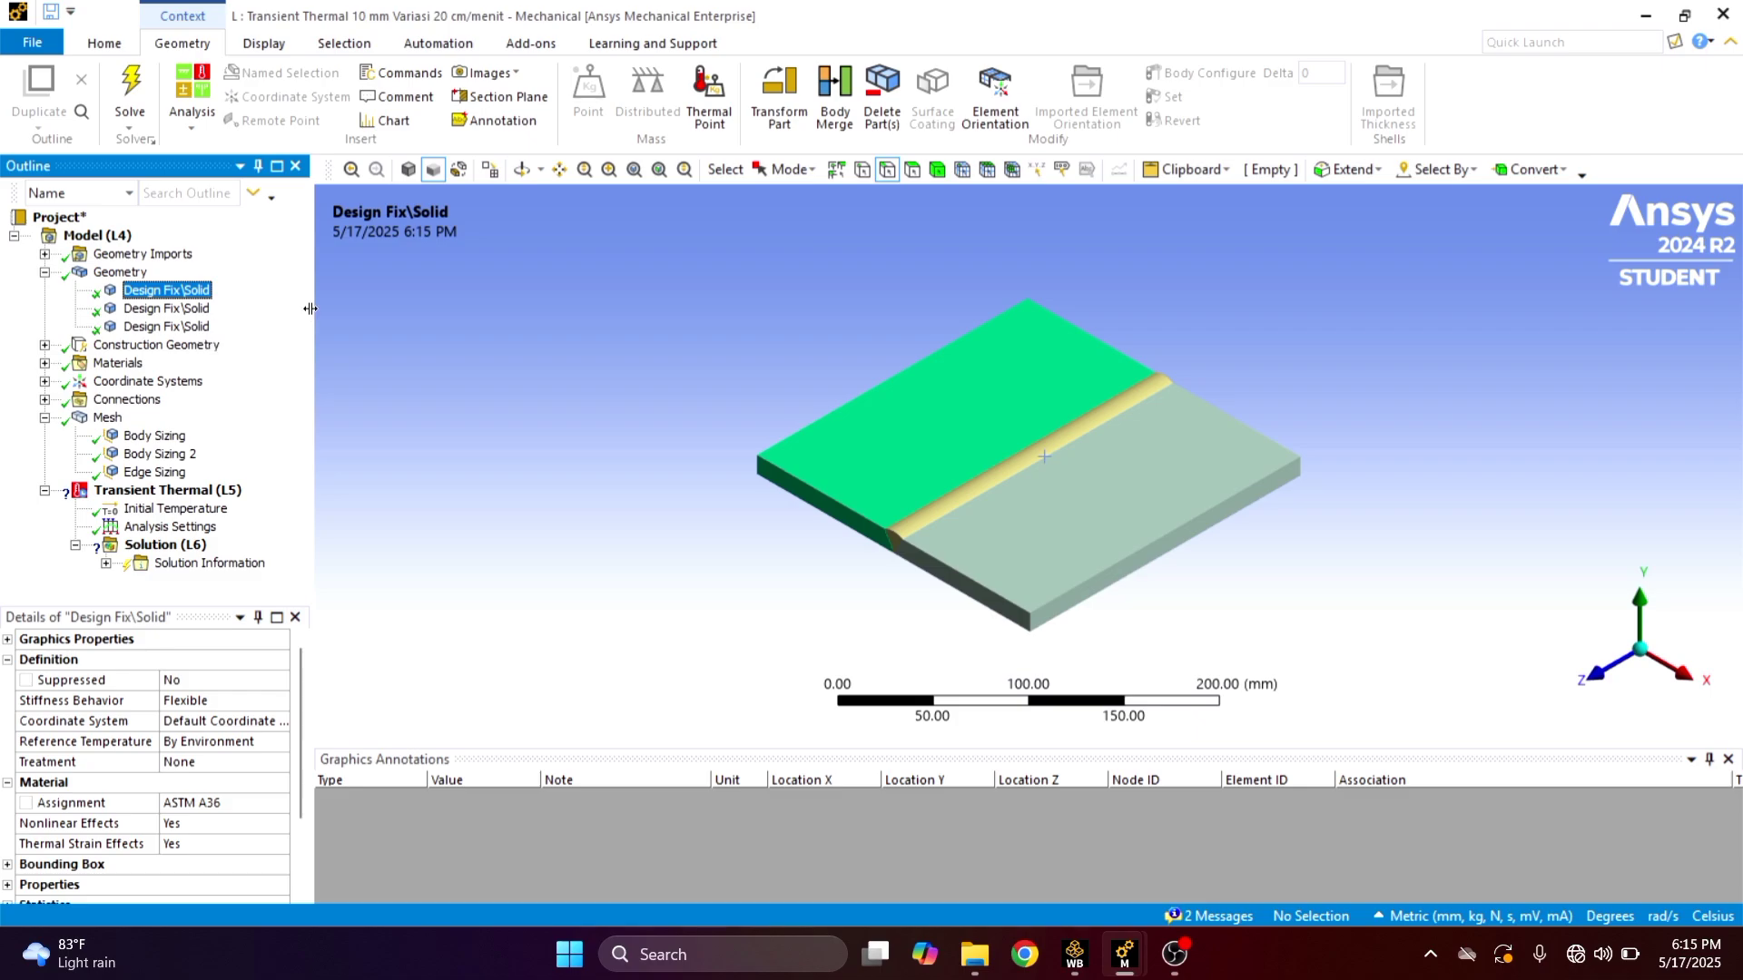
{"action": "left_click", "coordinate": [216, 804]}
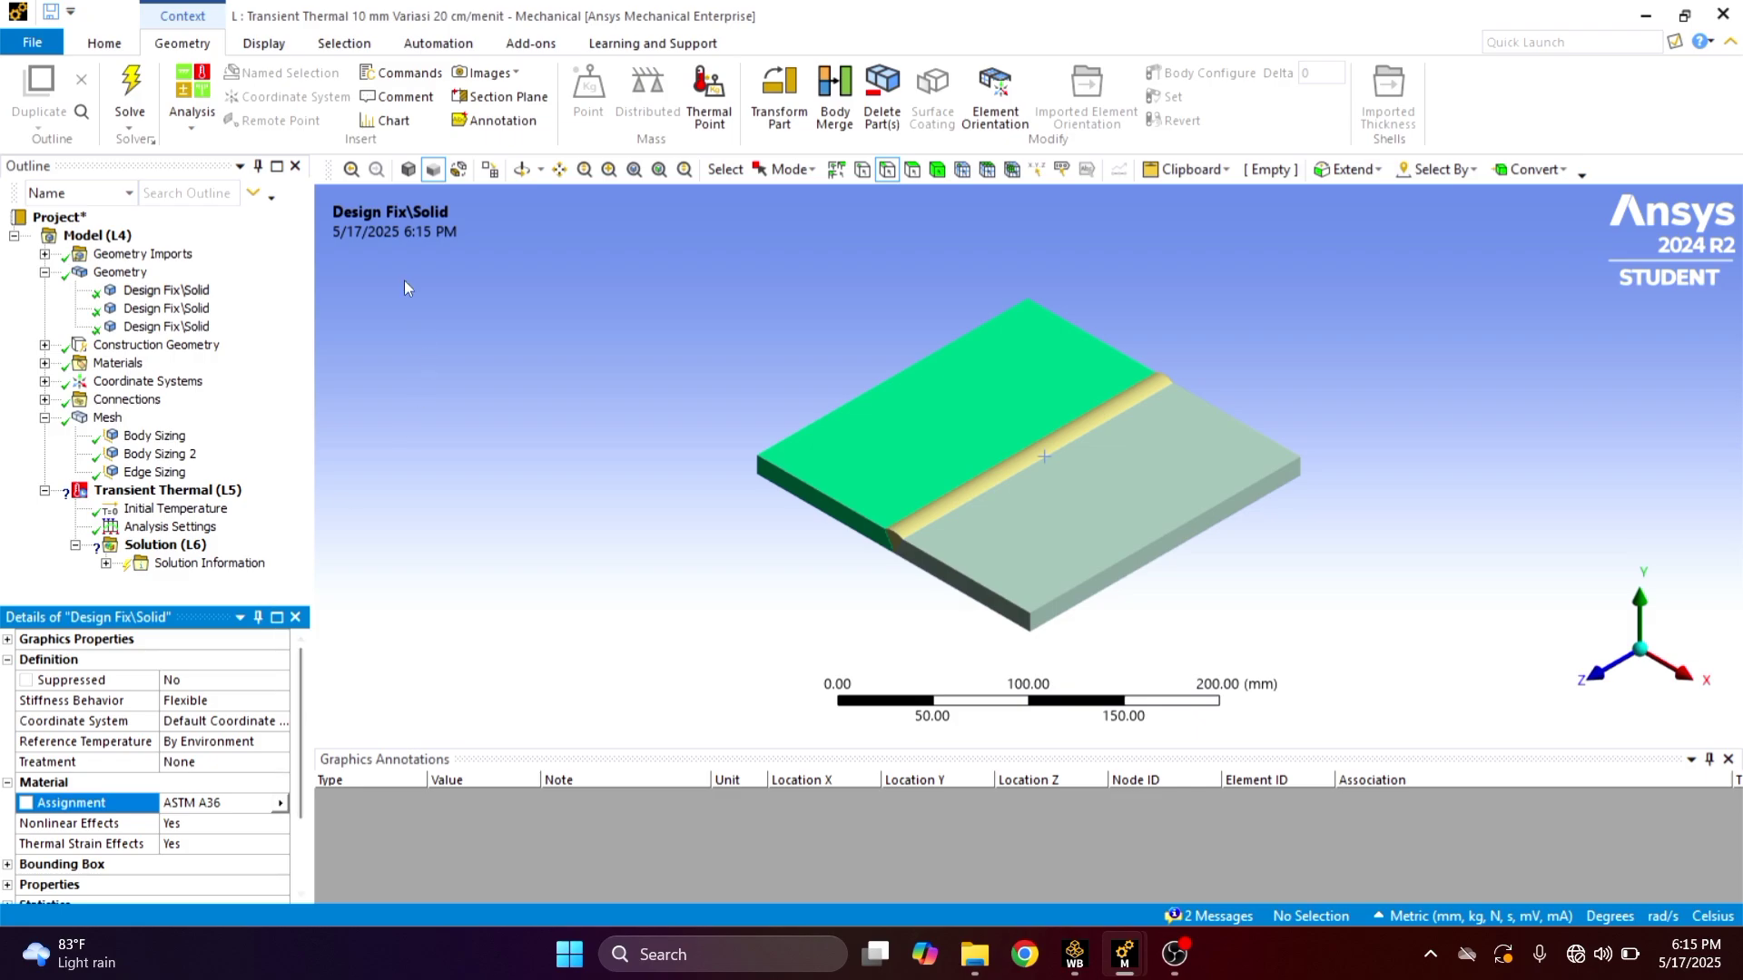
{"action": "left_click", "coordinate": [168, 309]}
{"action": "left_click", "coordinate": [170, 327]}
{"action": "left_click", "coordinate": [154, 290]}
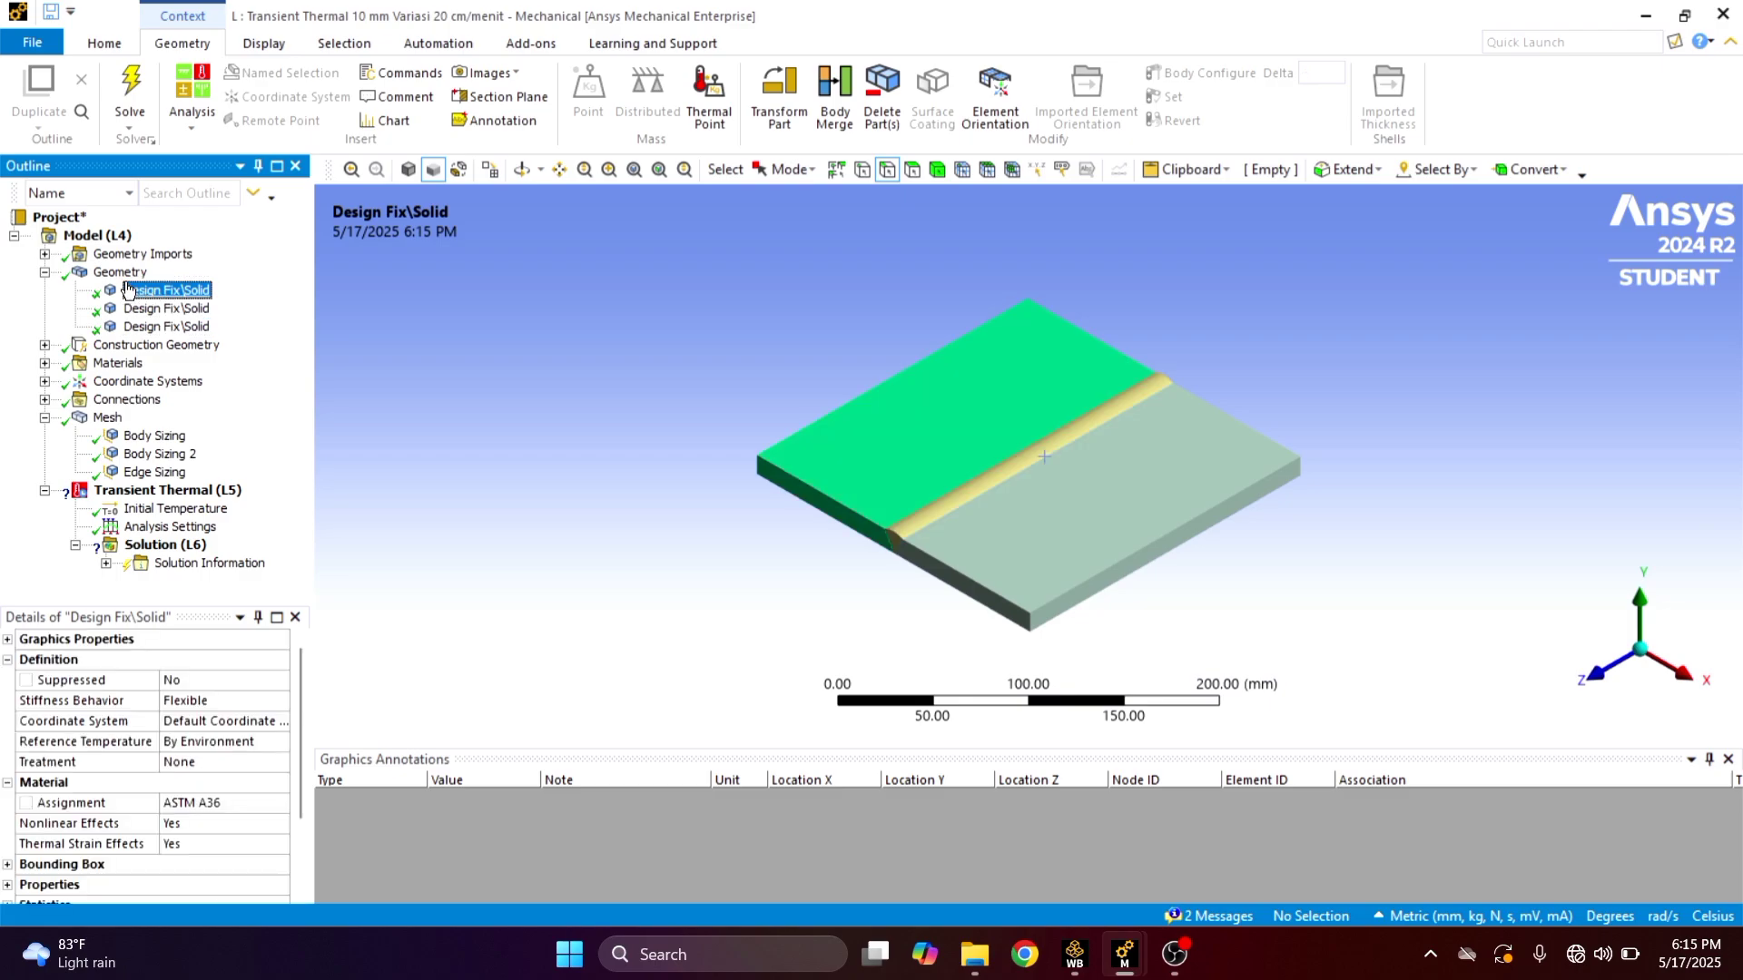
{"action": "left_click", "coordinate": [109, 274]}
{"action": "left_click", "coordinate": [45, 272]}
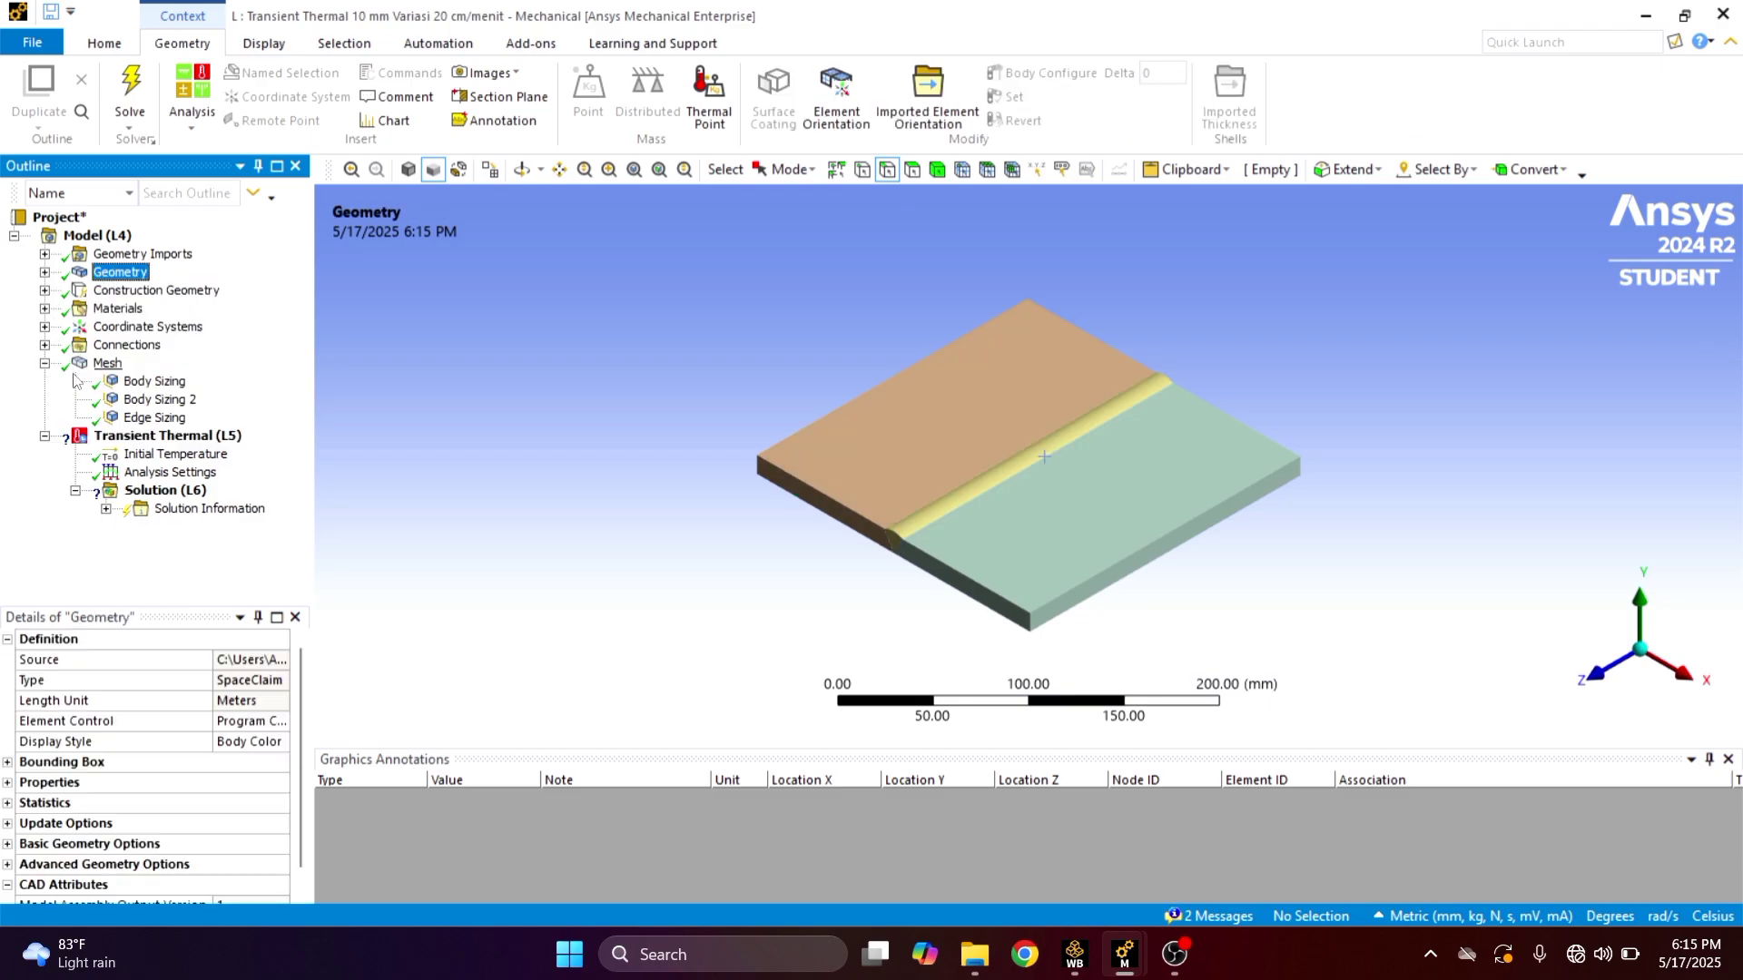
Collapse the mesh branch and insert a Convection load into the transient thermal analysis
{"action": "left_click", "coordinate": [44, 363]}
{"action": "left_click", "coordinate": [104, 382]}
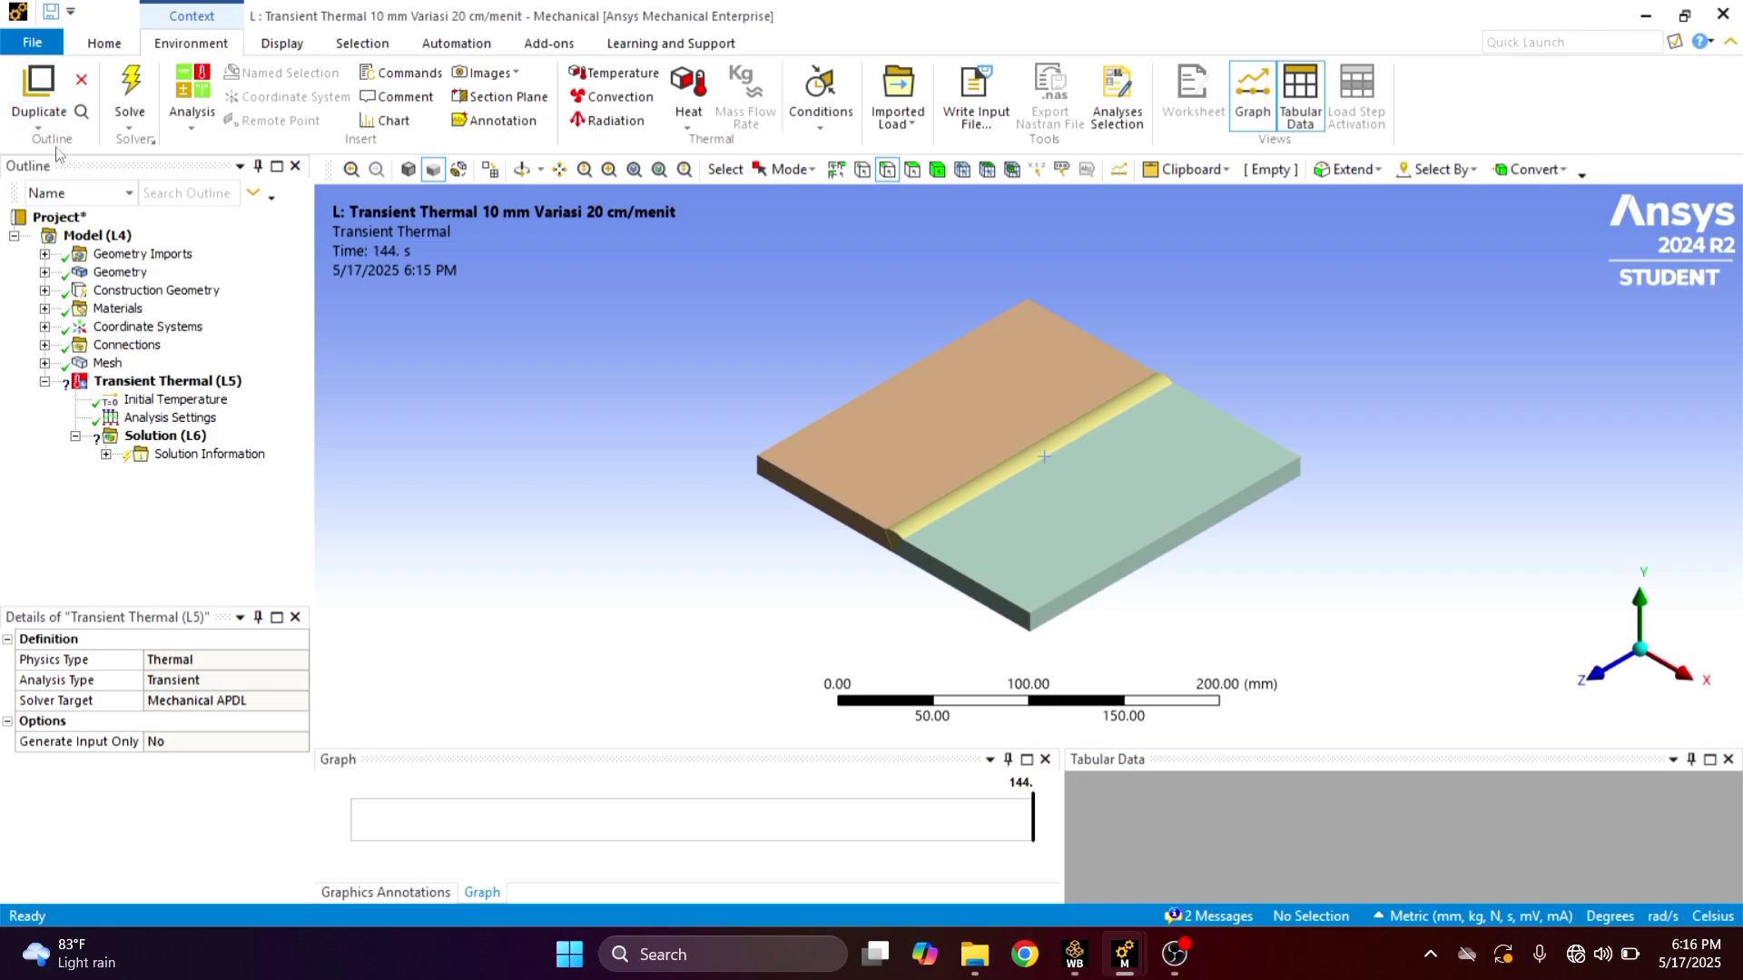
{"action": "left_click", "coordinate": [168, 381]}
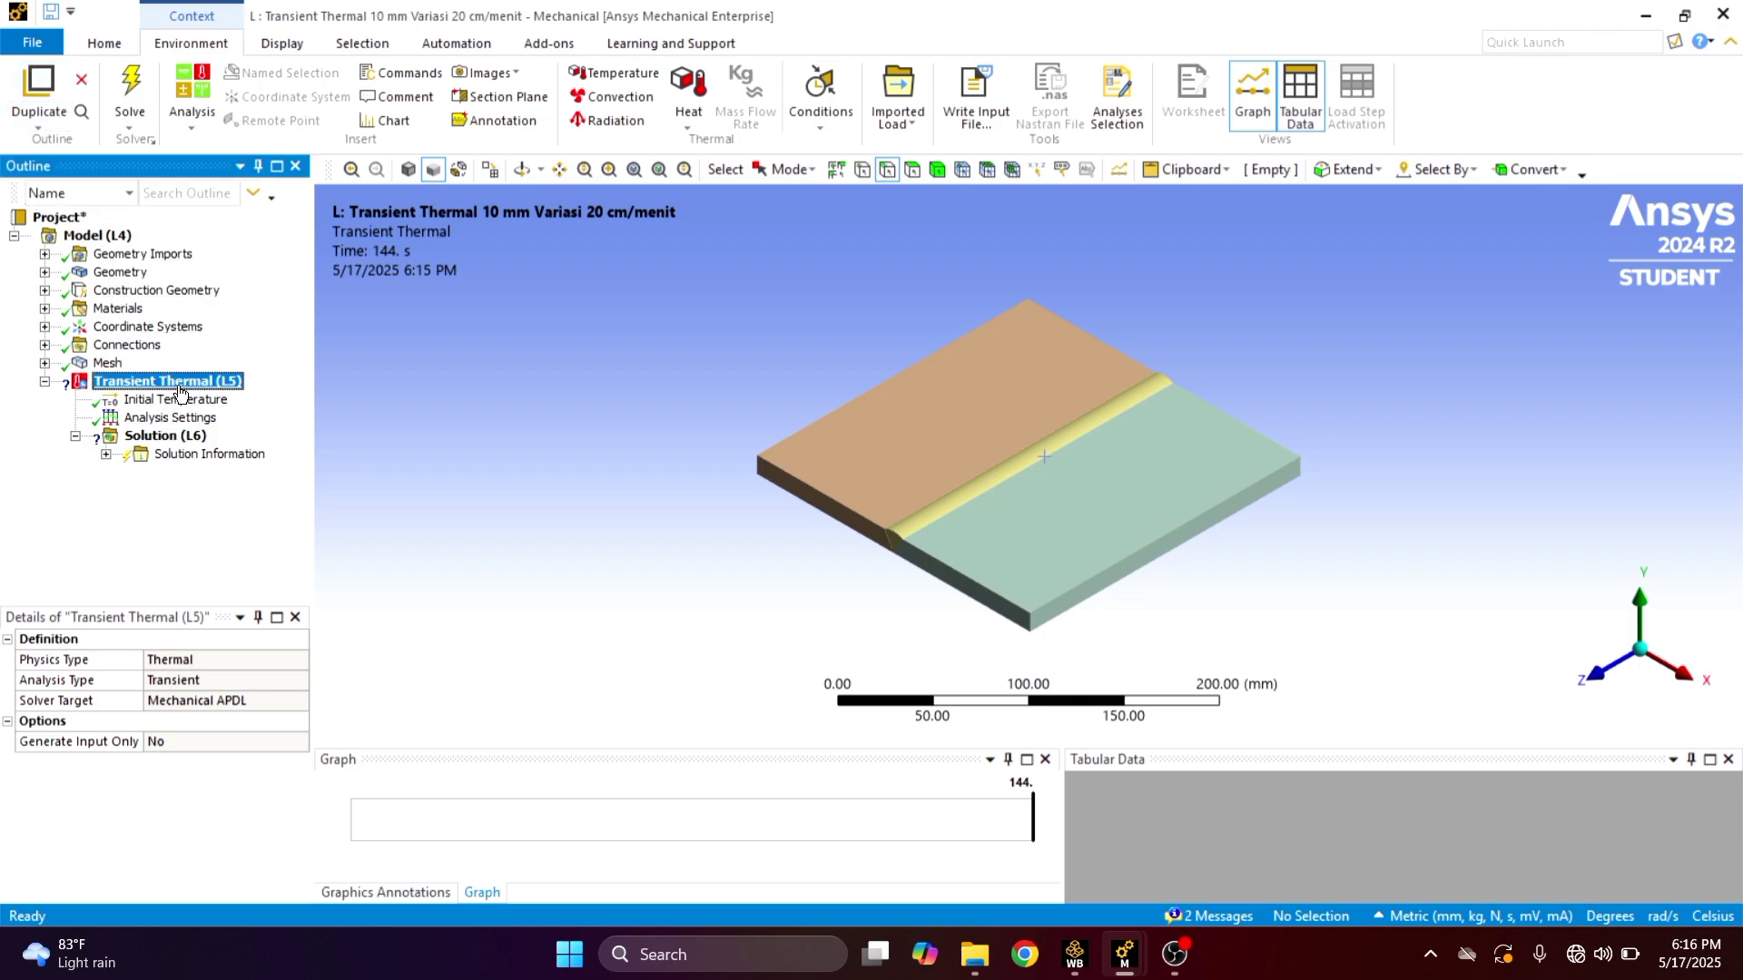
{"action": "right_click", "coordinate": [180, 392]}
{"action": "mouse_move", "coordinate": [243, 399]}
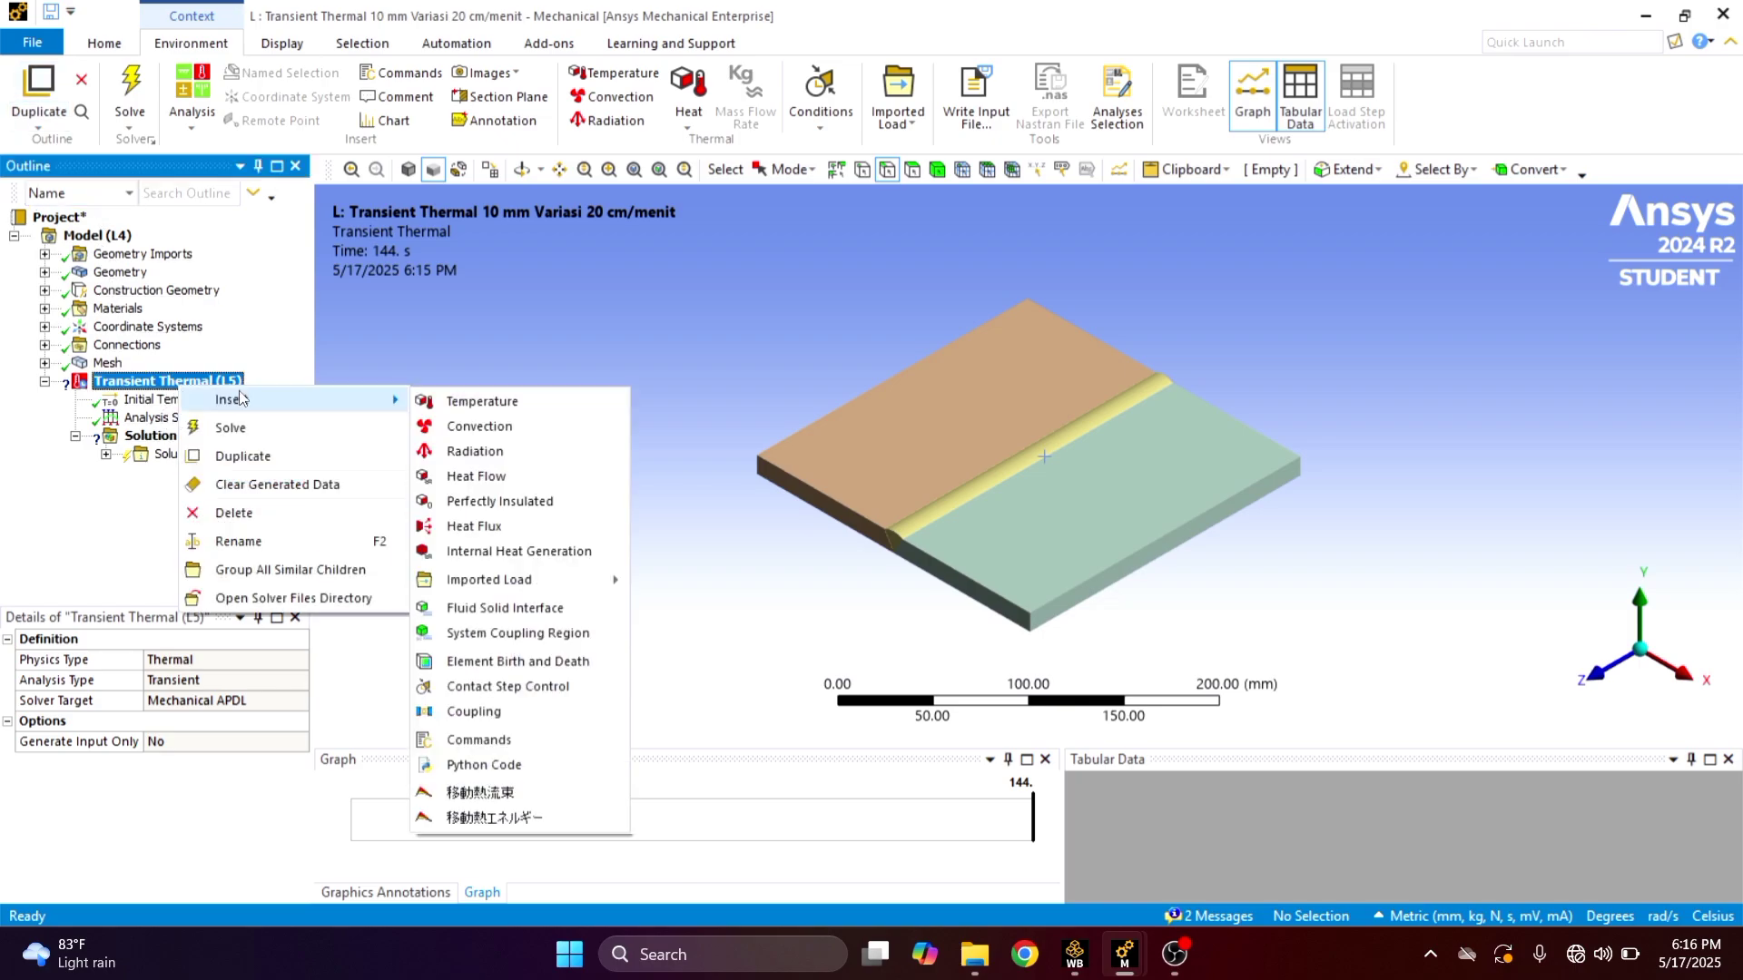
{"action": "left_click", "coordinate": [501, 425]}
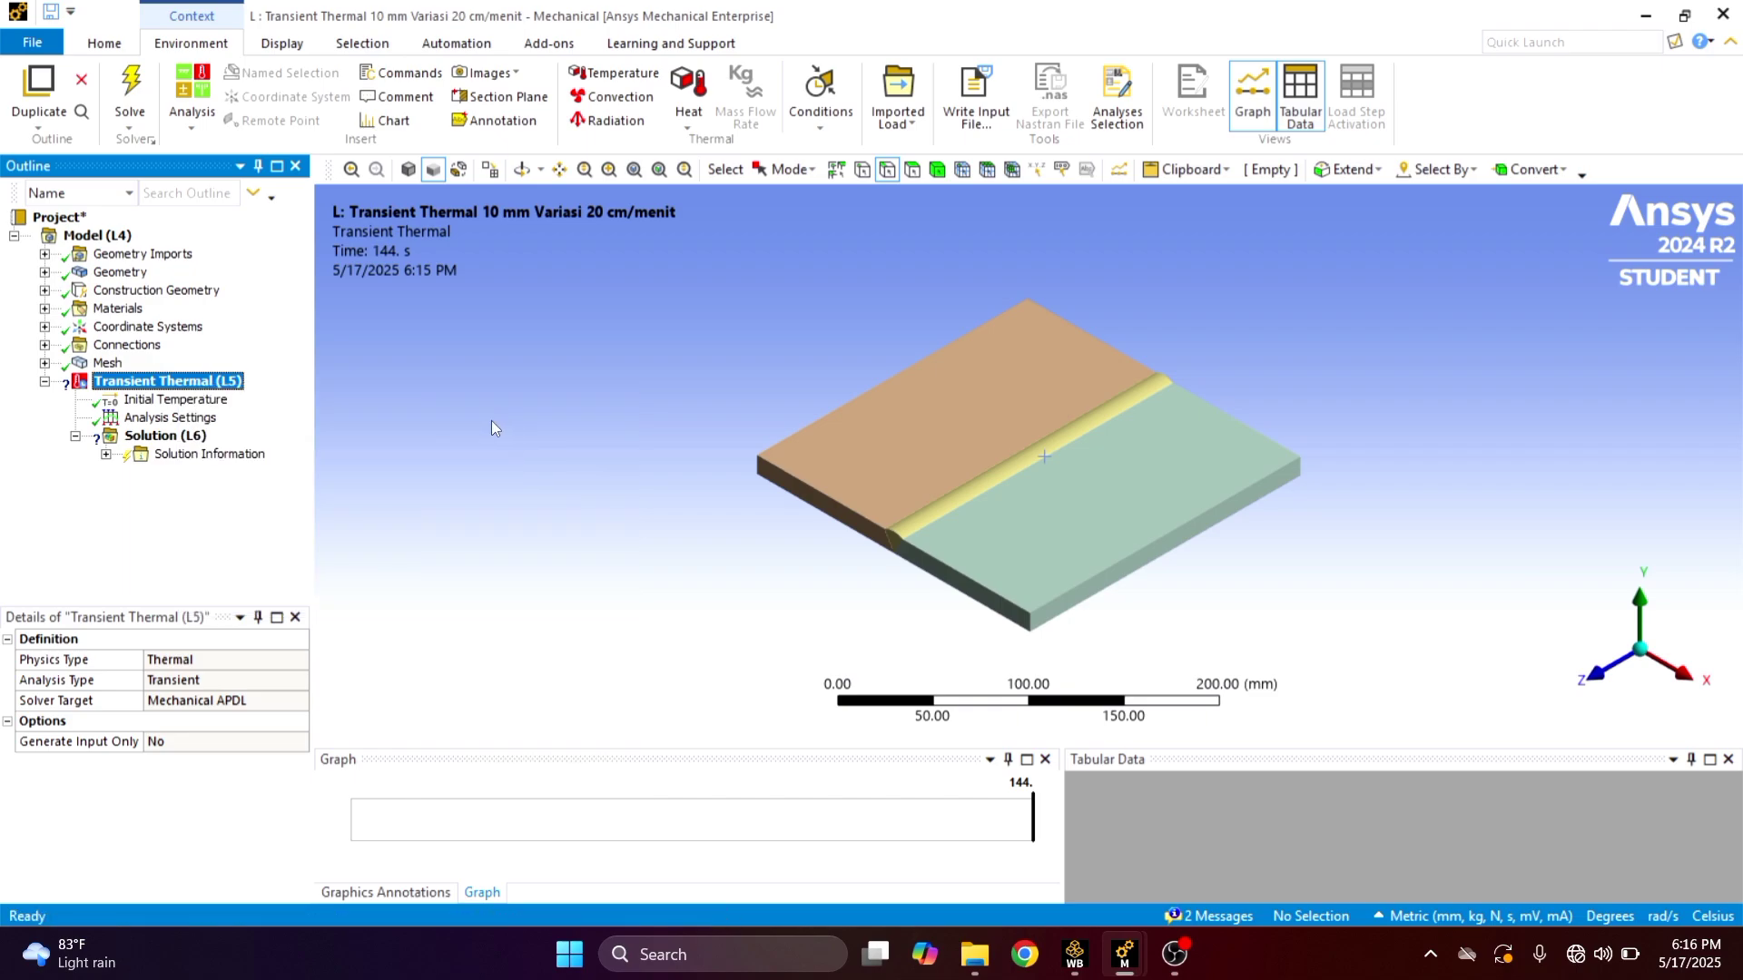
Insert a Radiation load and a Heat Flux load into the transient thermal analysis
{"action": "right_click", "coordinate": [218, 388]}
{"action": "mouse_move", "coordinate": [261, 397]}
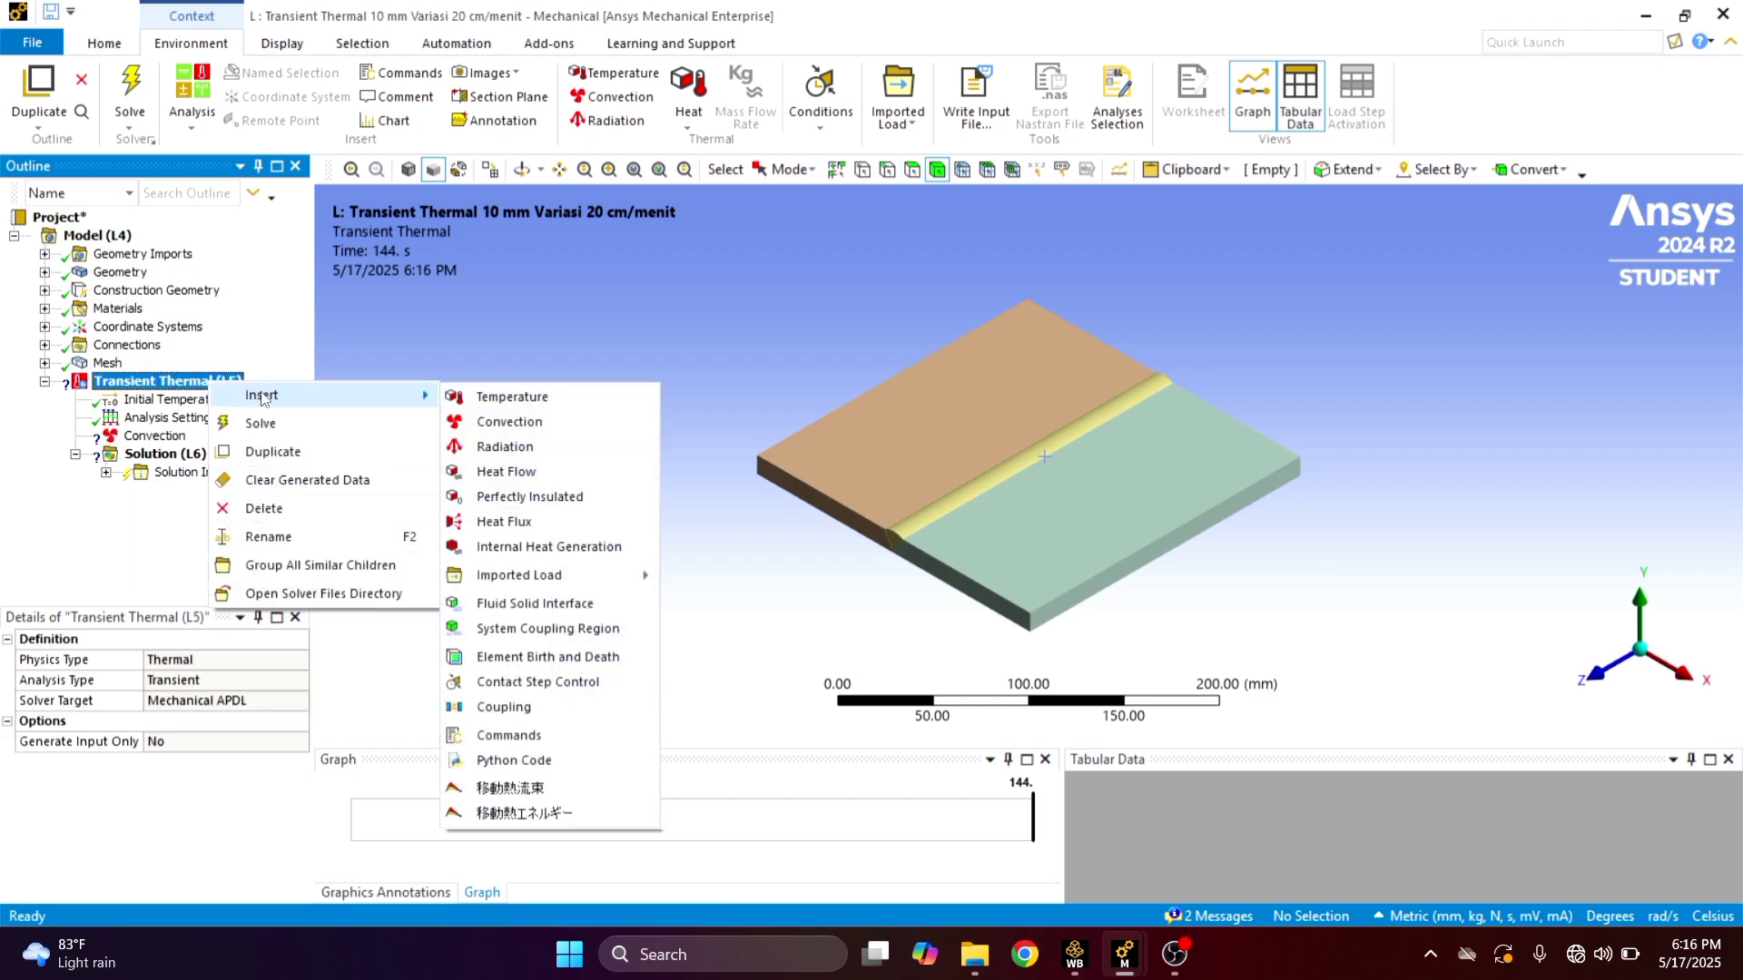
{"action": "left_click", "coordinate": [505, 447]}
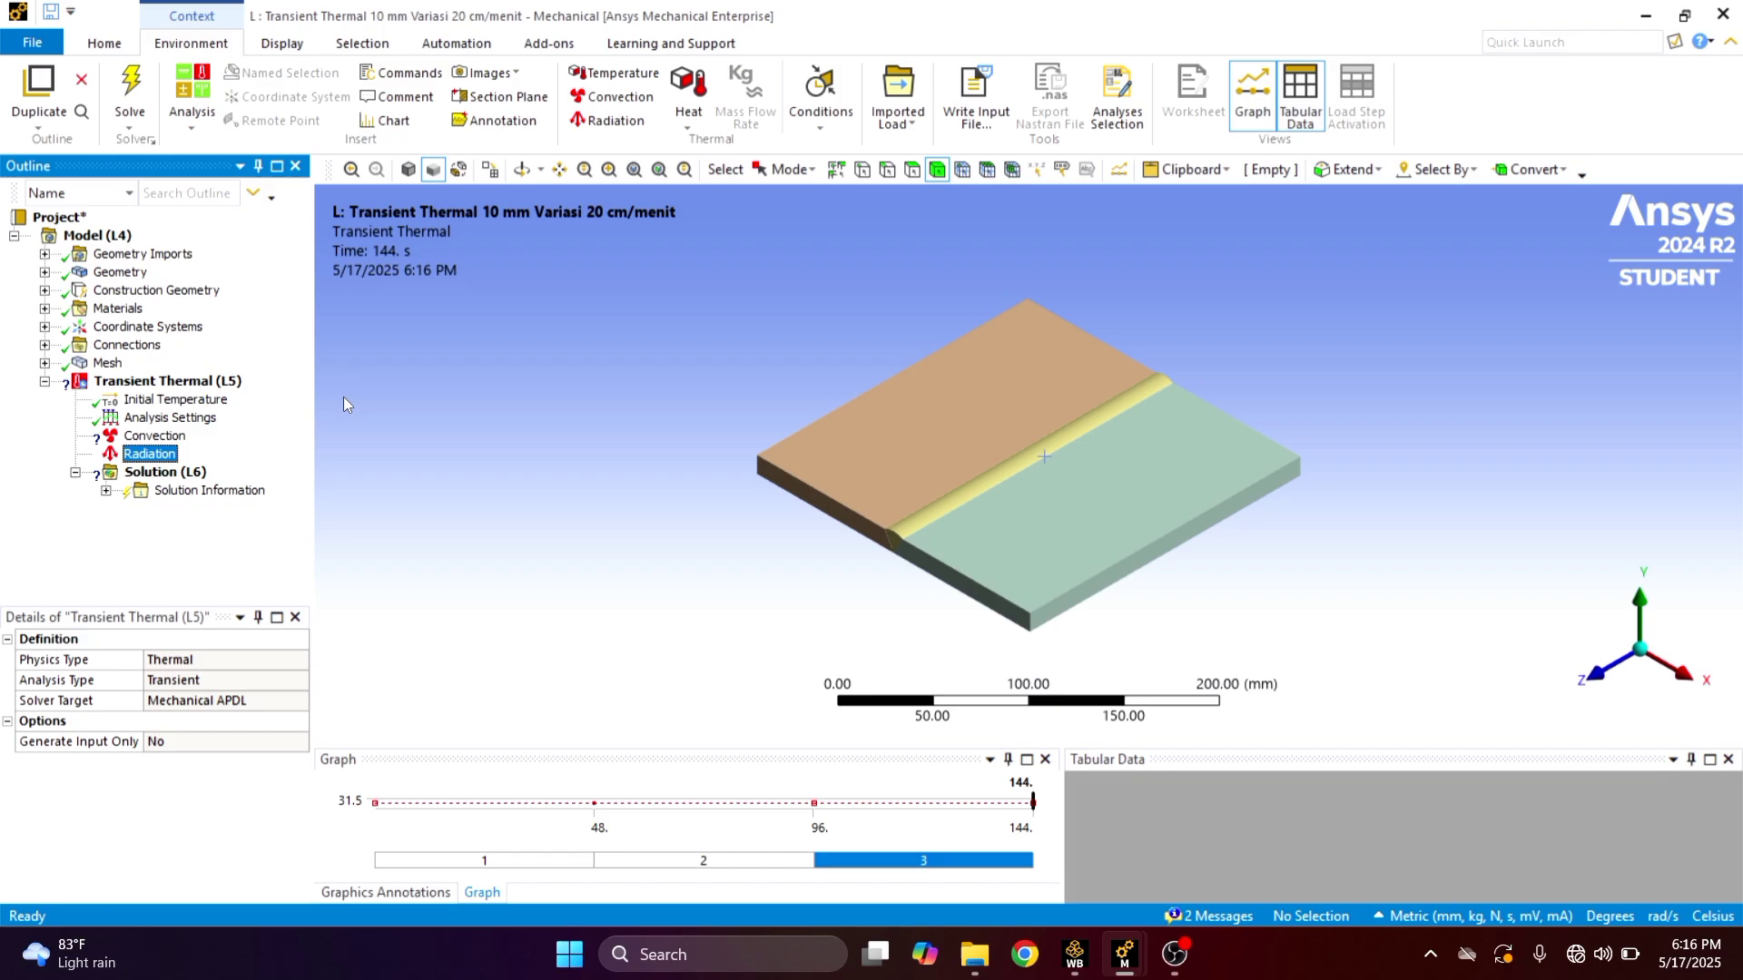
{"action": "right_click", "coordinate": [195, 383]}
{"action": "mouse_move", "coordinate": [278, 395]}
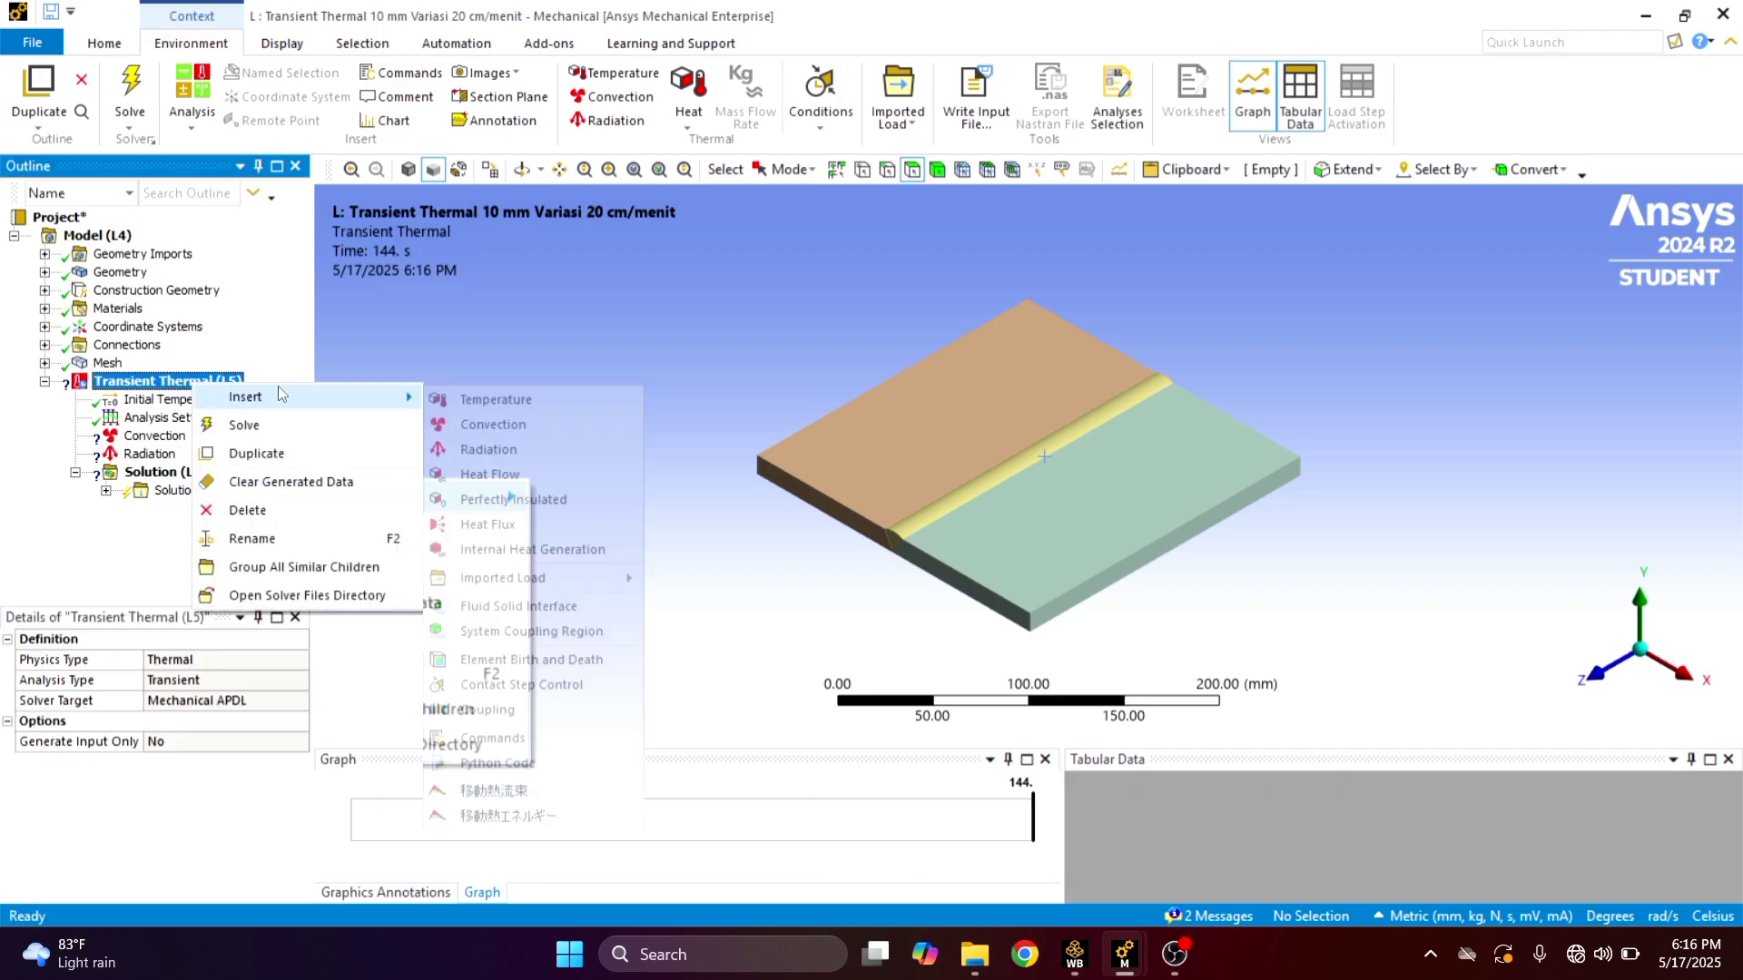
{"action": "left_click", "coordinate": [487, 525]}
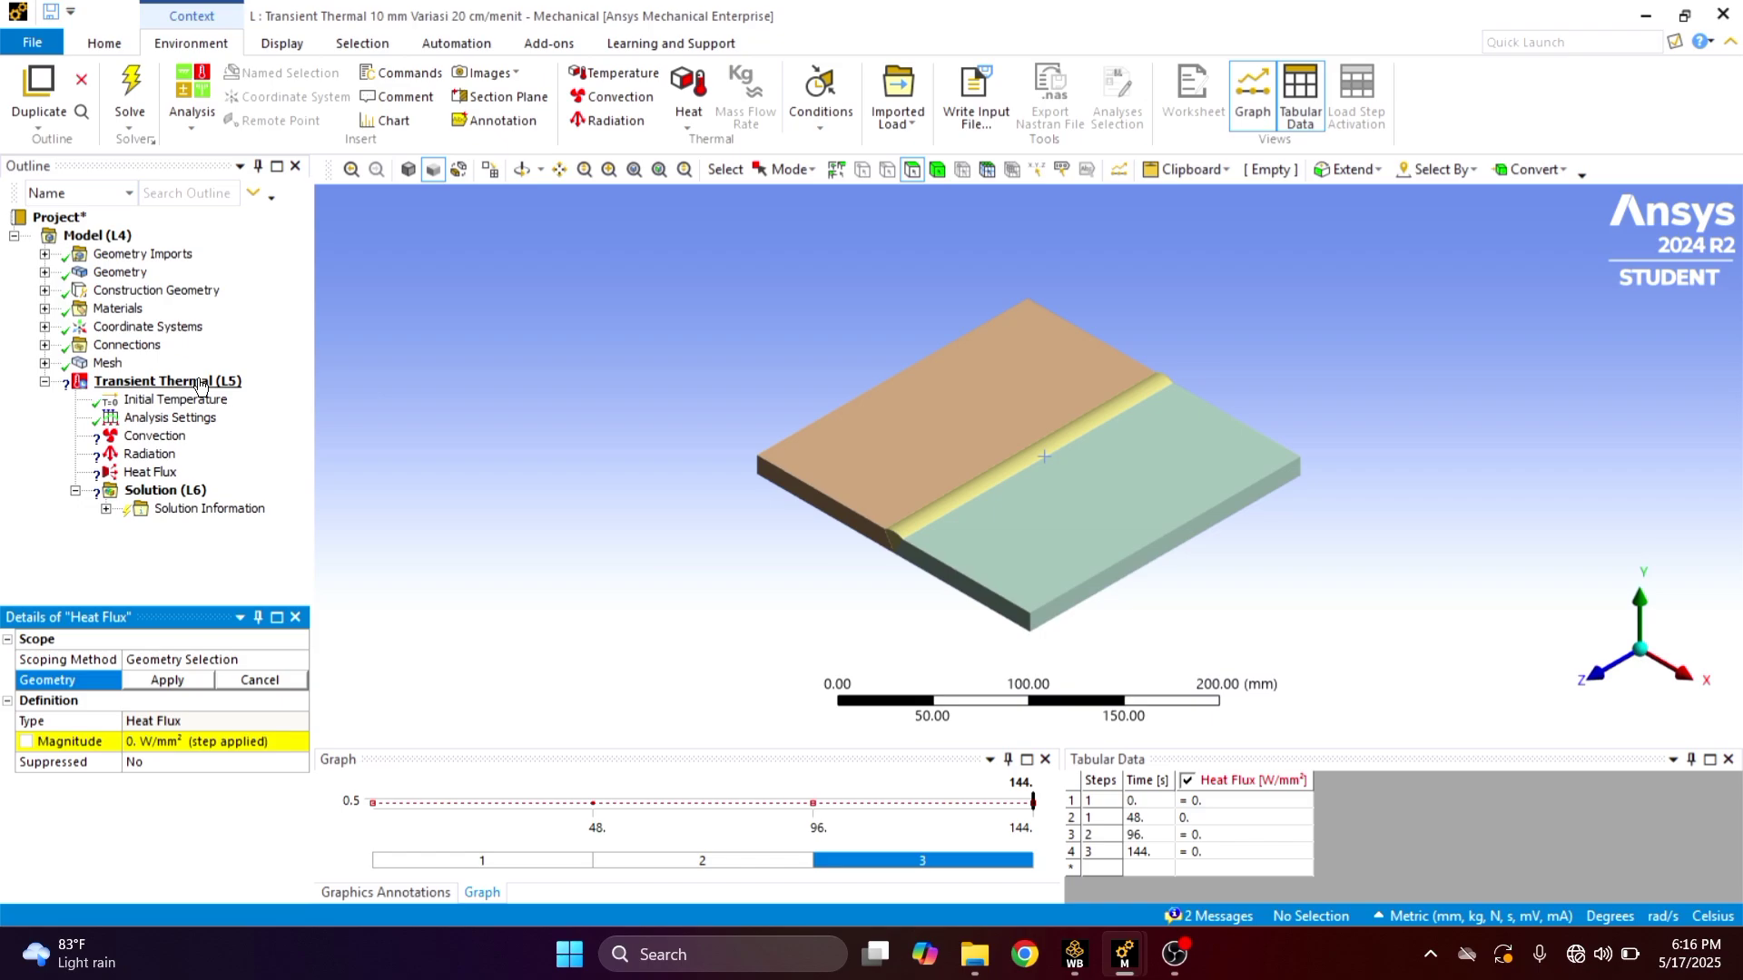
Set the uniform initial temperature to 30 °C and review the step end times in the analysis settings
{"action": "left_click", "coordinate": [176, 401]}
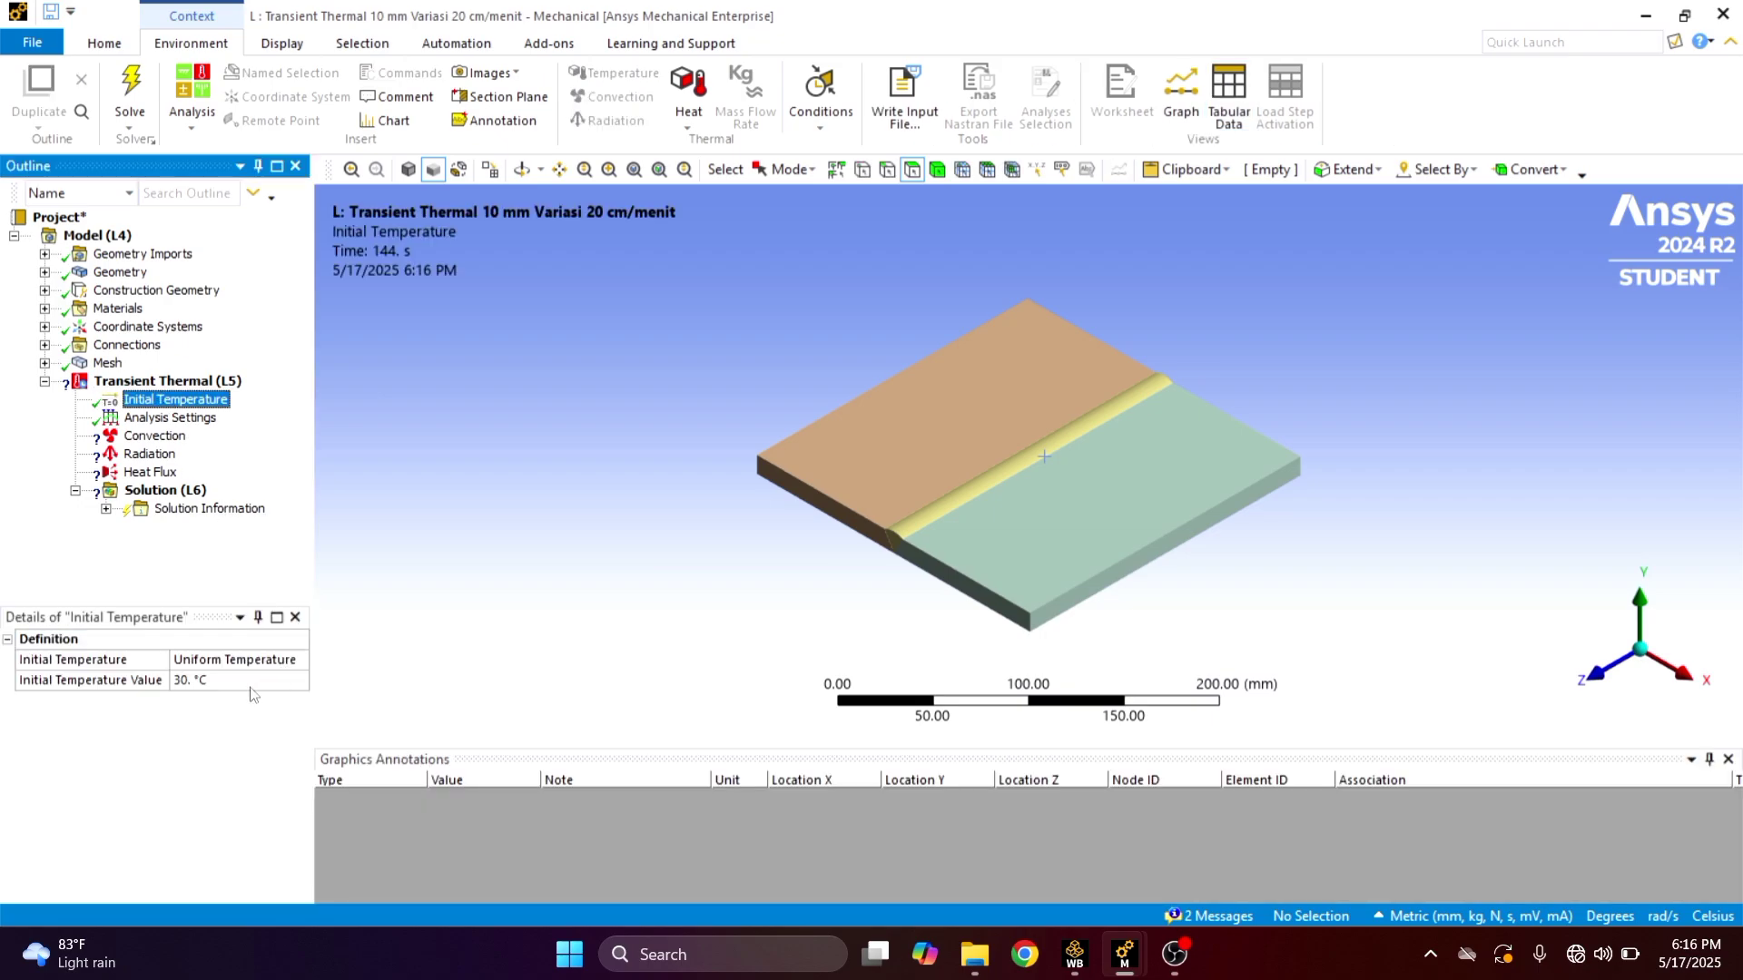
{"action": "left_click", "coordinate": [242, 681]}
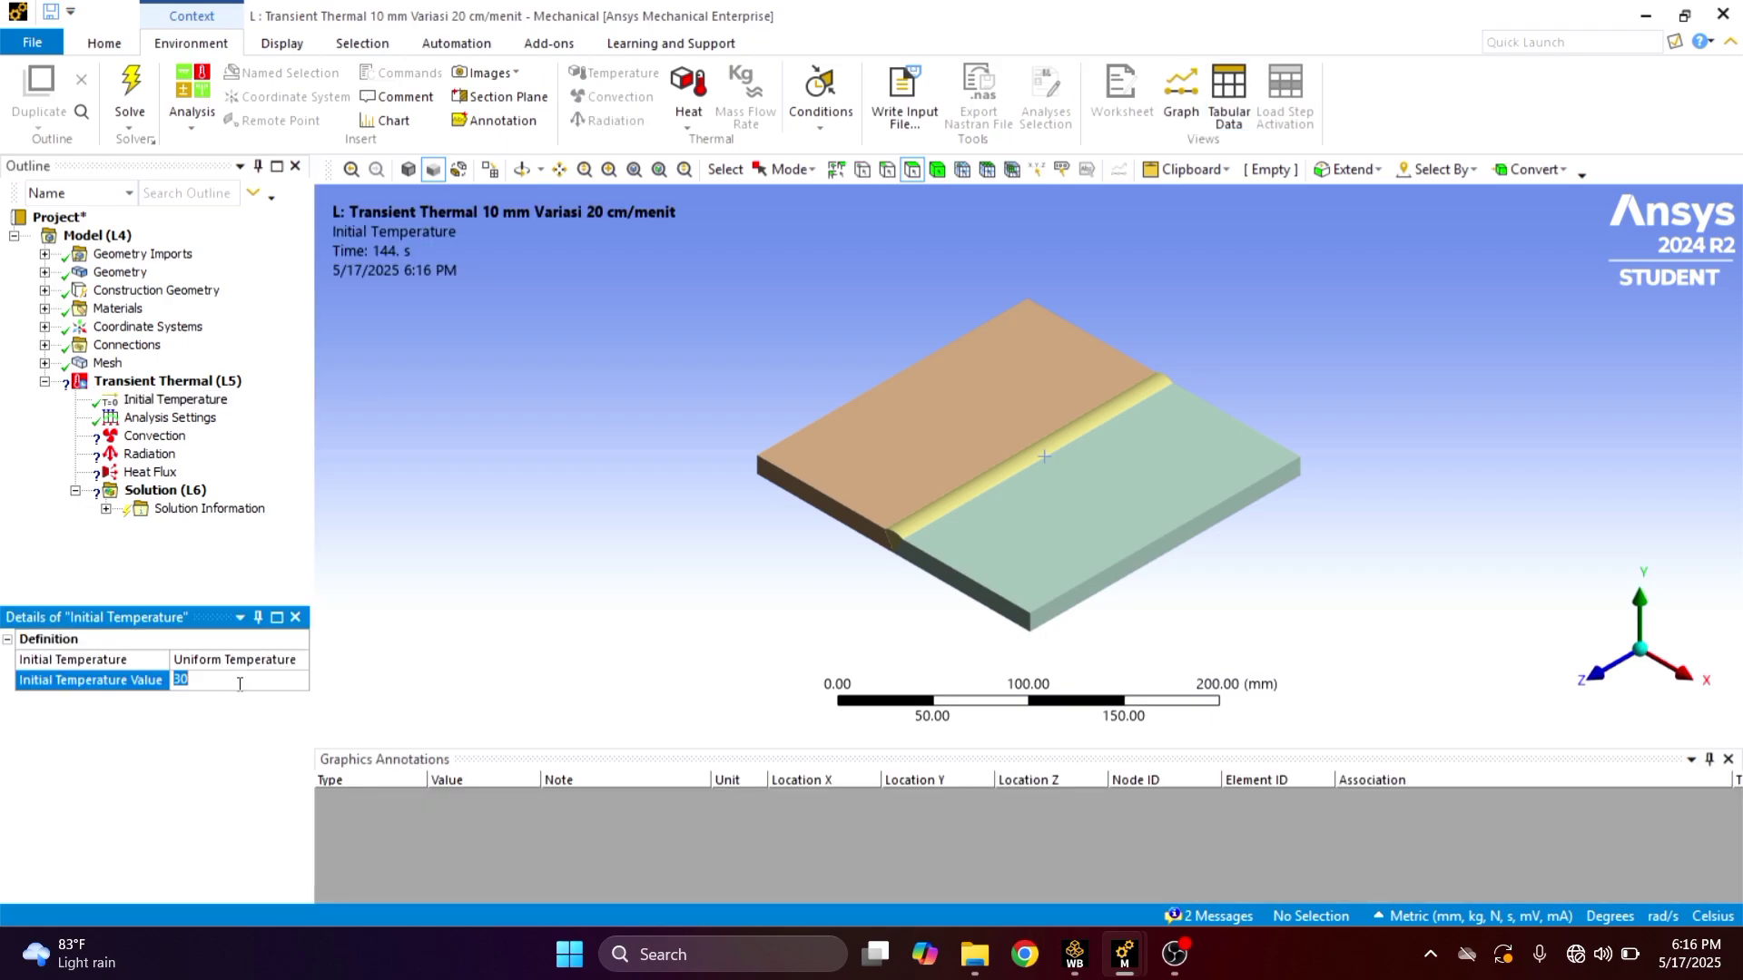
{"action": "type", "text": "30"}
{"action": "key", "text": "Return"}
{"action": "left_click", "coordinate": [169, 418]}
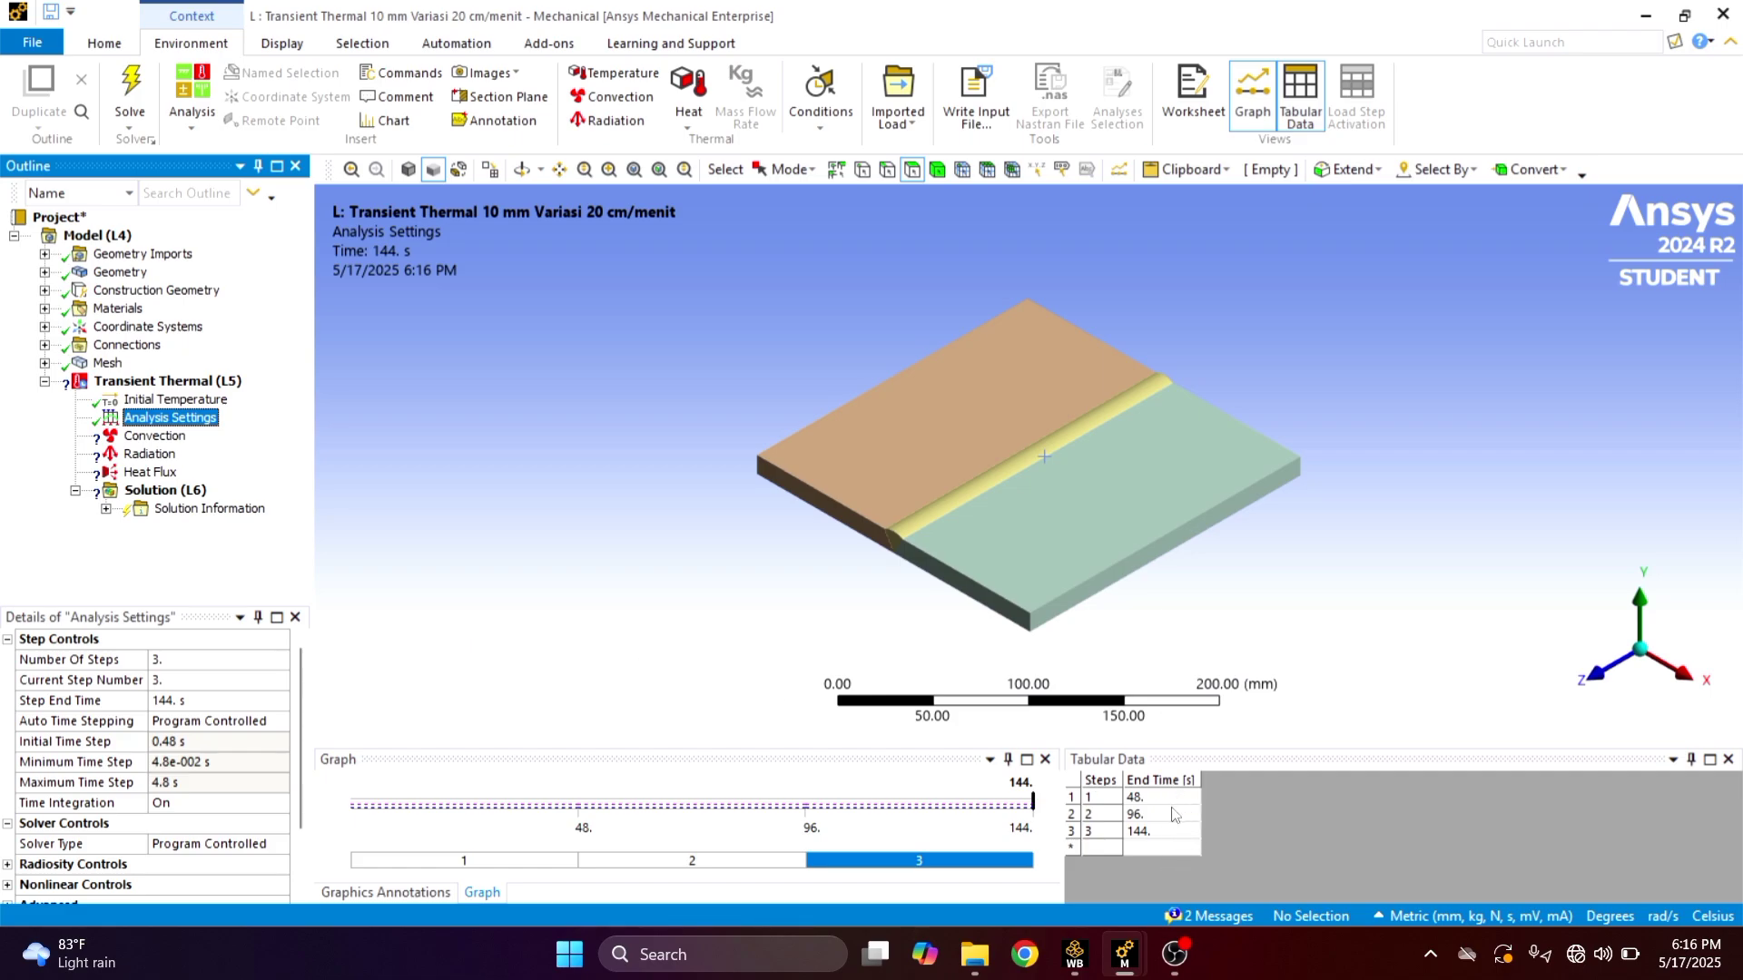
Scope the Convection load to all three bodies, both plates and the weld bead
{"action": "left_click", "coordinate": [153, 437]}
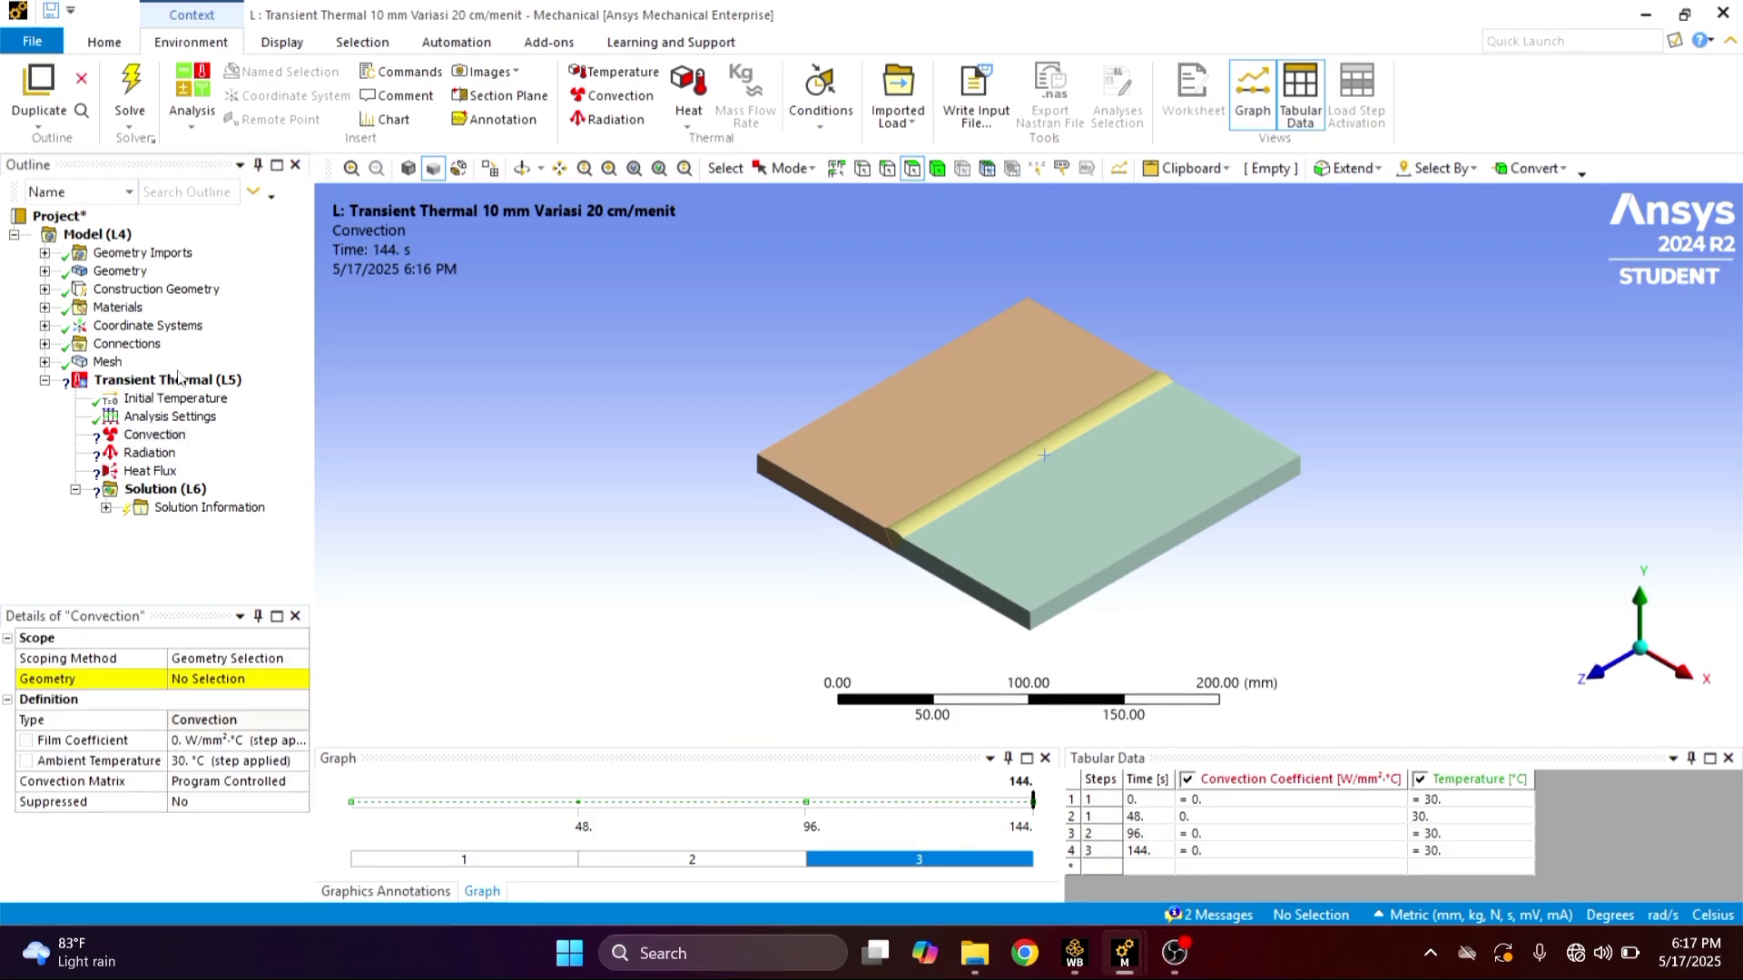
{"action": "left_click", "coordinate": [155, 434]}
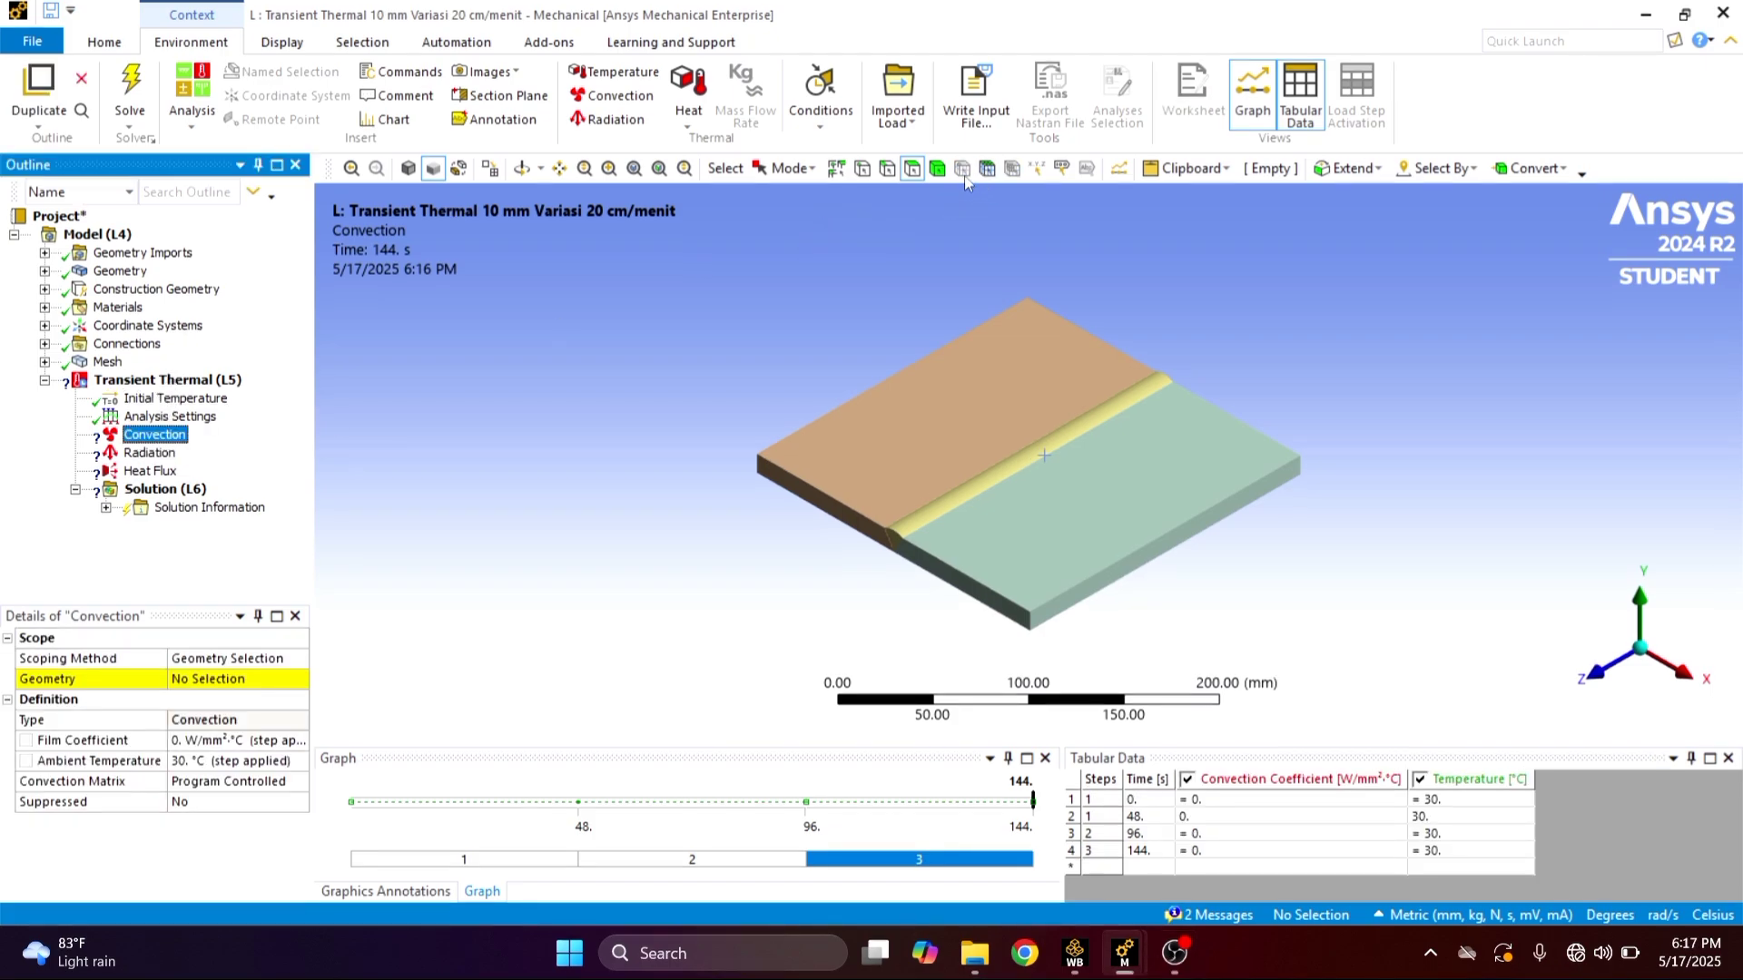
{"action": "left_click", "coordinate": [936, 169]}
{"action": "left_click", "coordinate": [962, 399]}
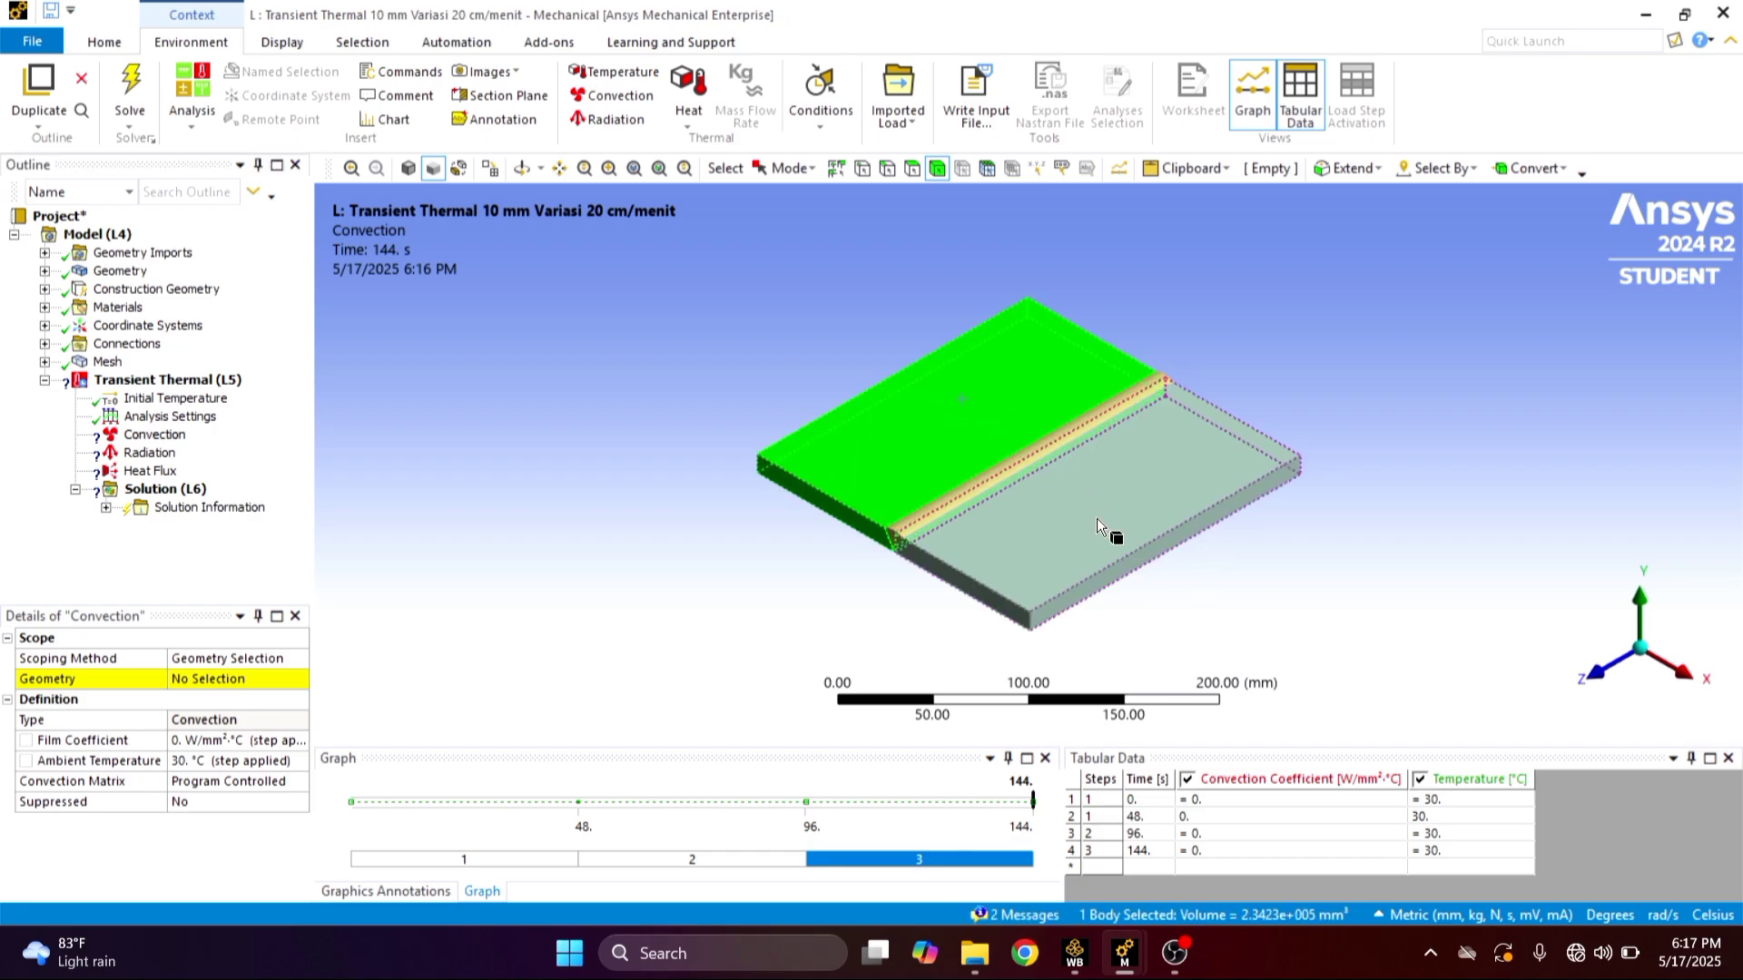
{"action": "left_click", "coordinate": [1038, 437], "text": "ctrl"}
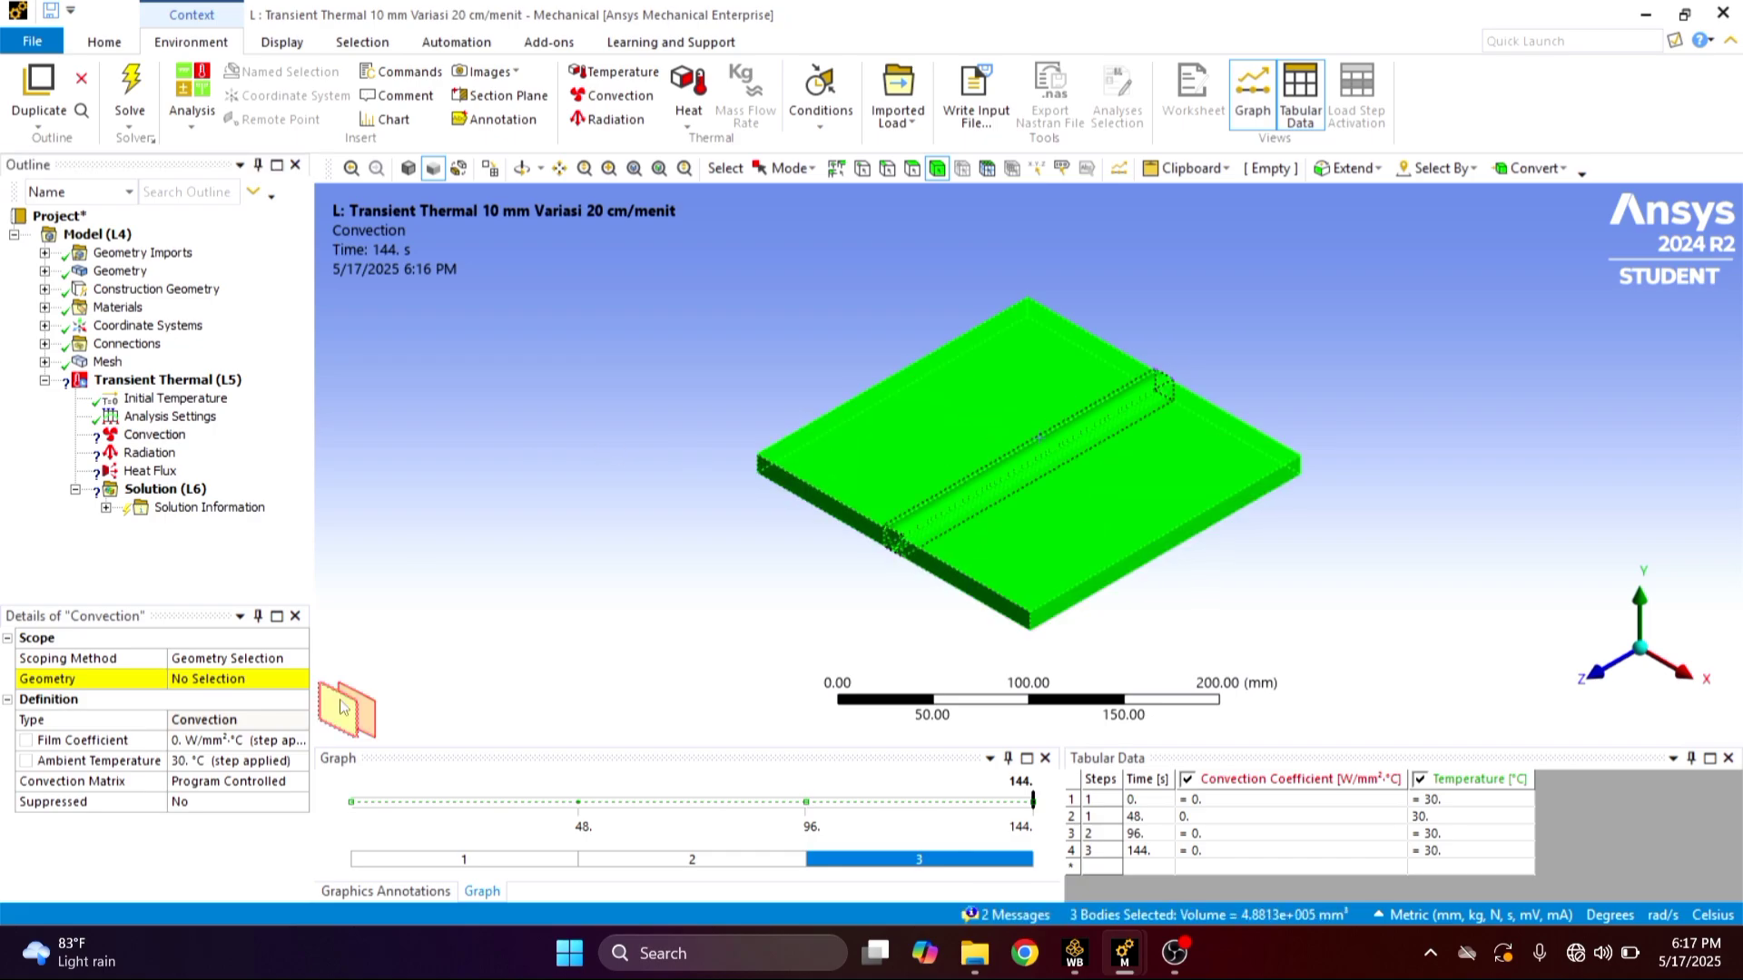
{"action": "left_click", "coordinate": [218, 683]}
{"action": "left_click", "coordinate": [188, 679]}
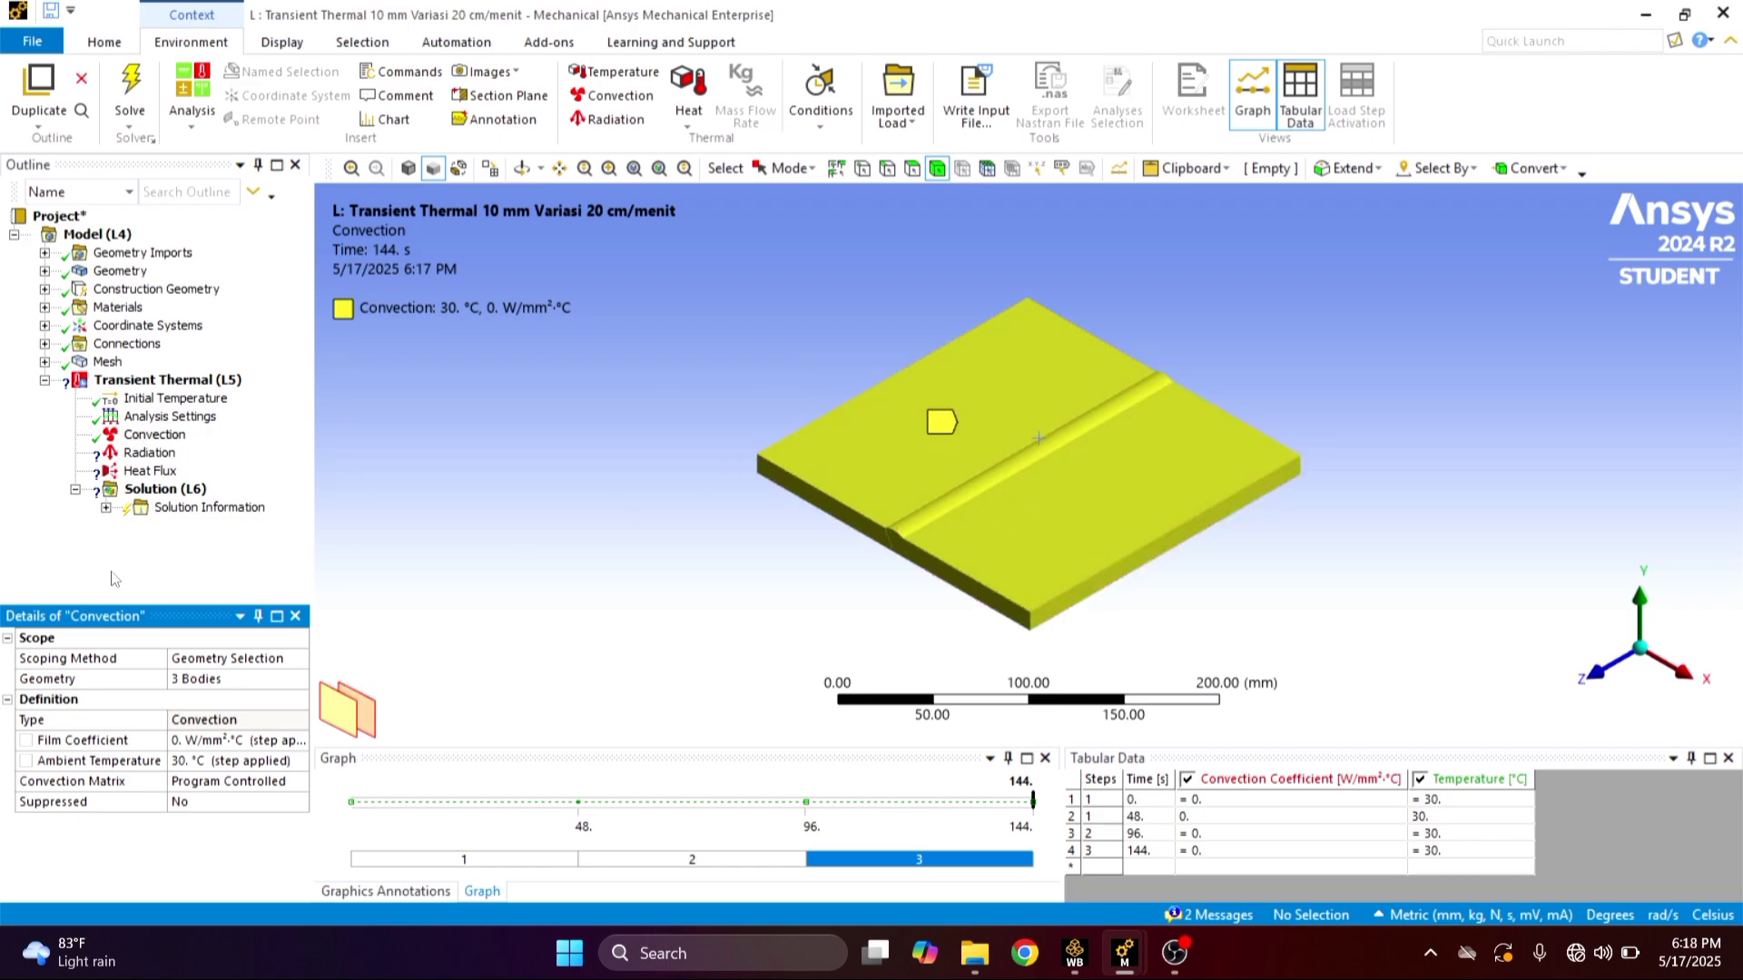
Set the convection film coefficient to 0.00015 W/mm²·°C
{"action": "left_click", "coordinate": [203, 741]}
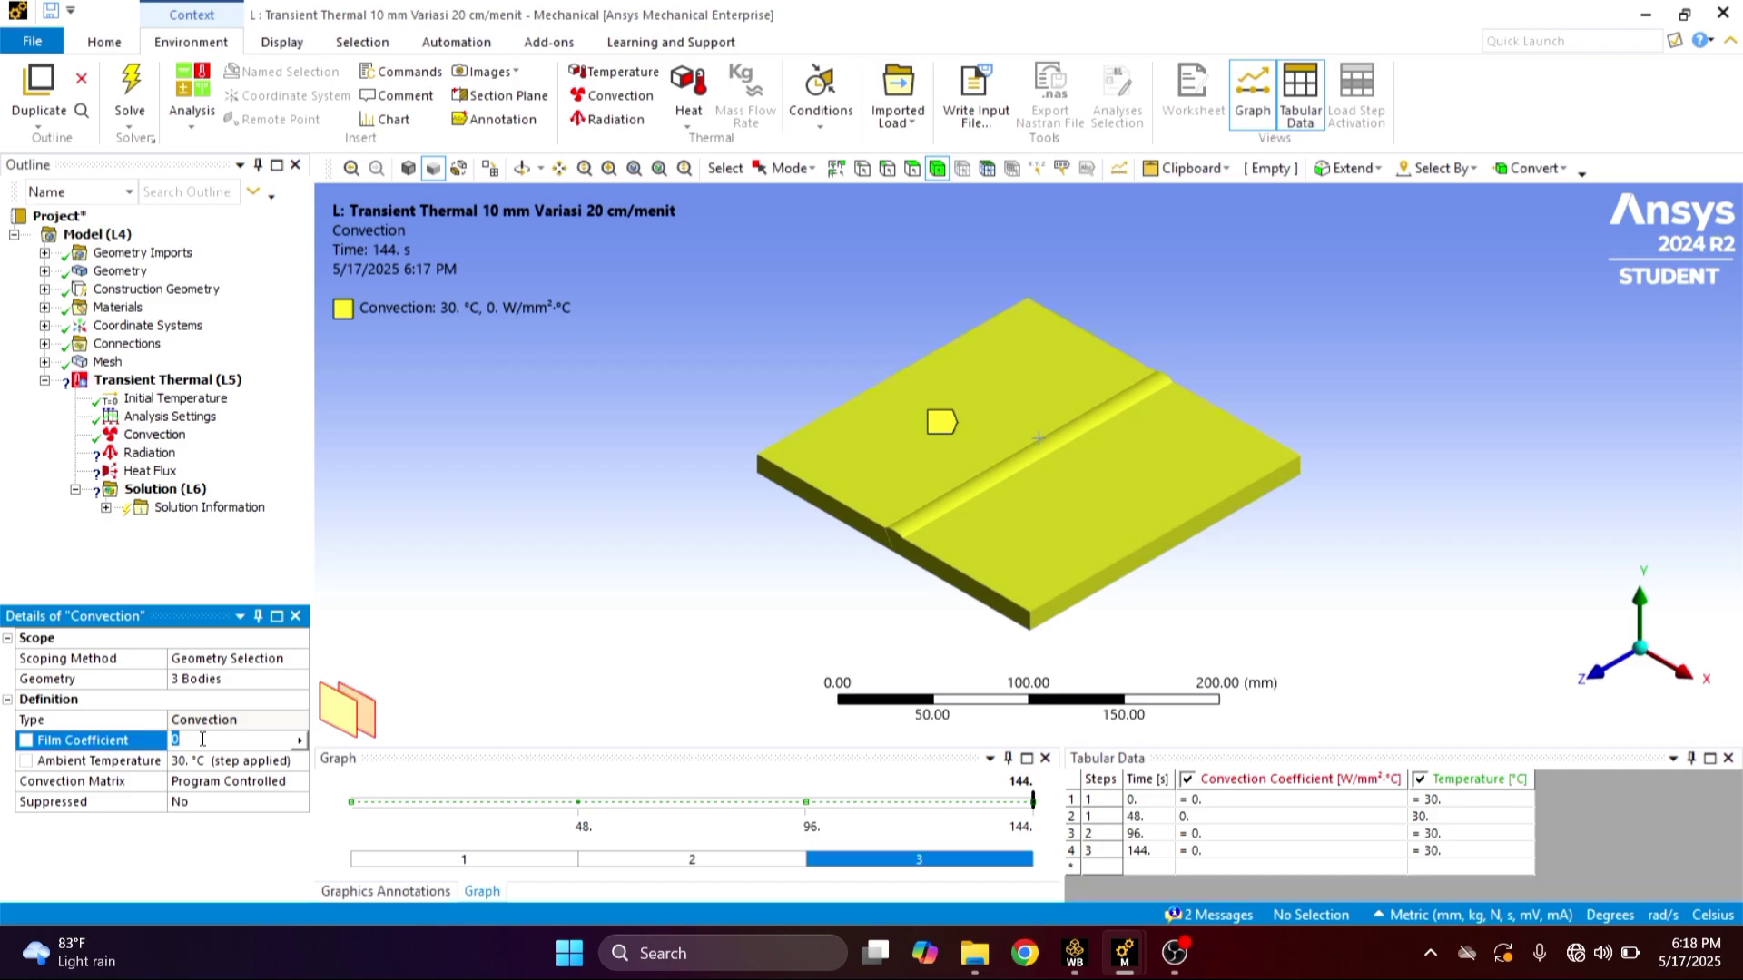
{"action": "type", "text": "0.00015"}
{"action": "key", "text": "Return"}
{"action": "left_click", "coordinate": [202, 741]}
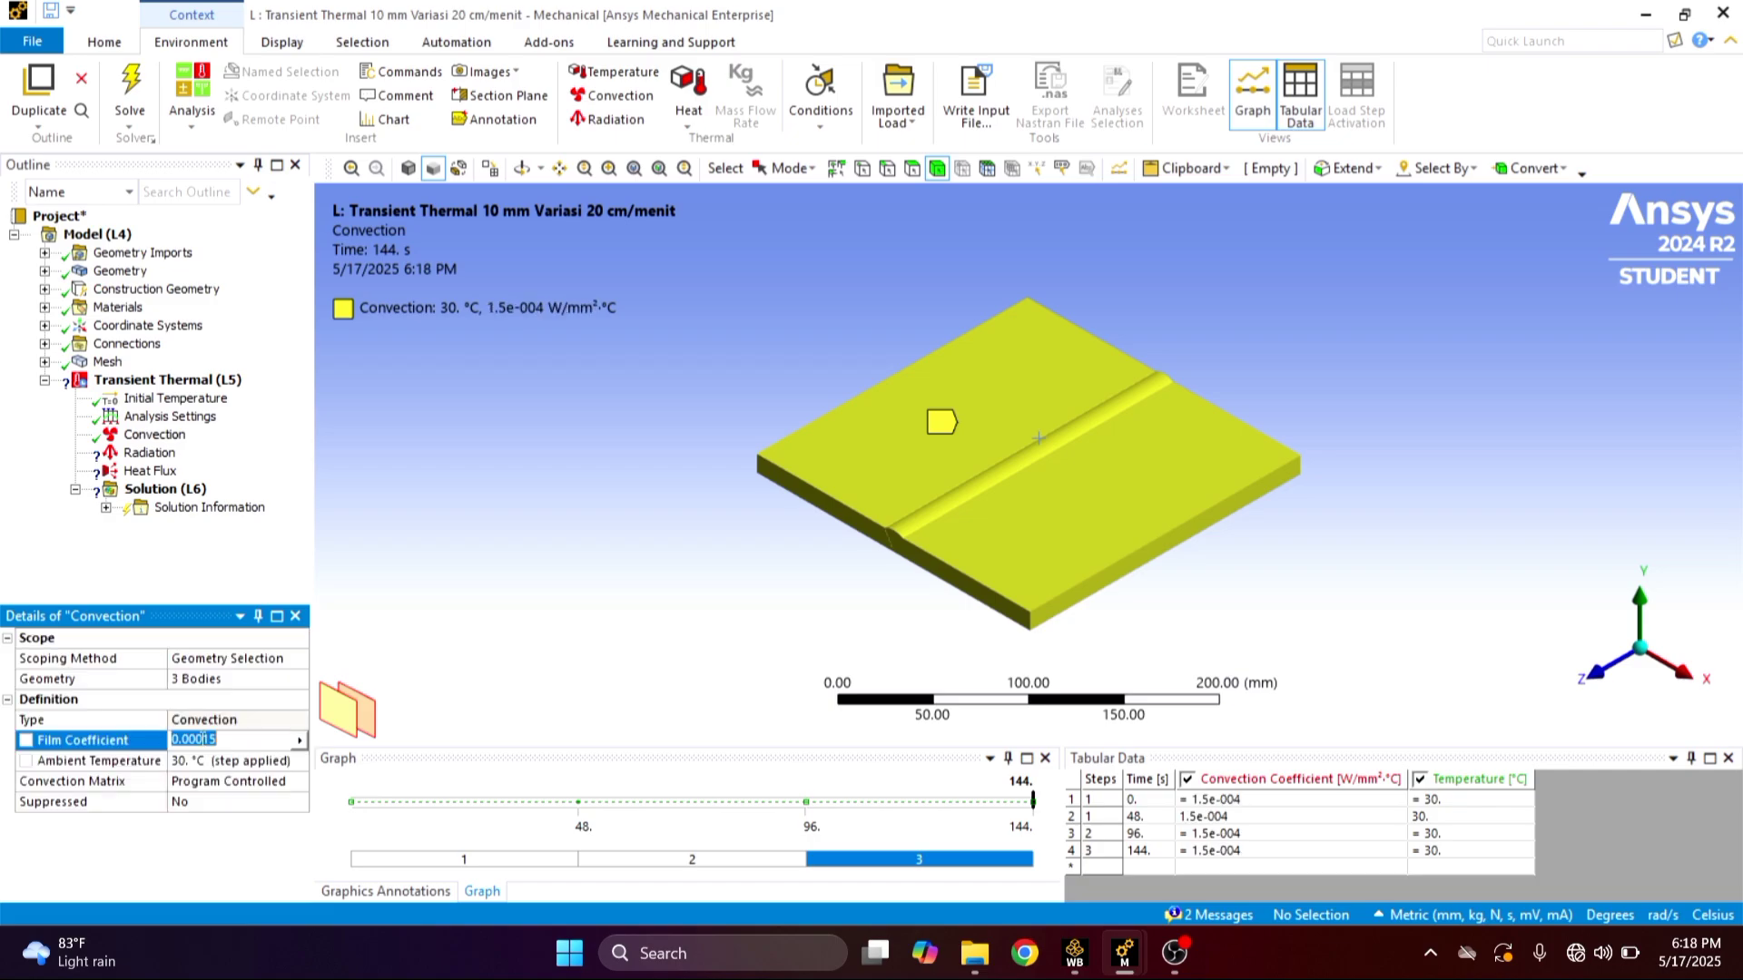
Check the ambient temperature assigned to the Convection load
{"action": "left_click", "coordinate": [247, 842]}
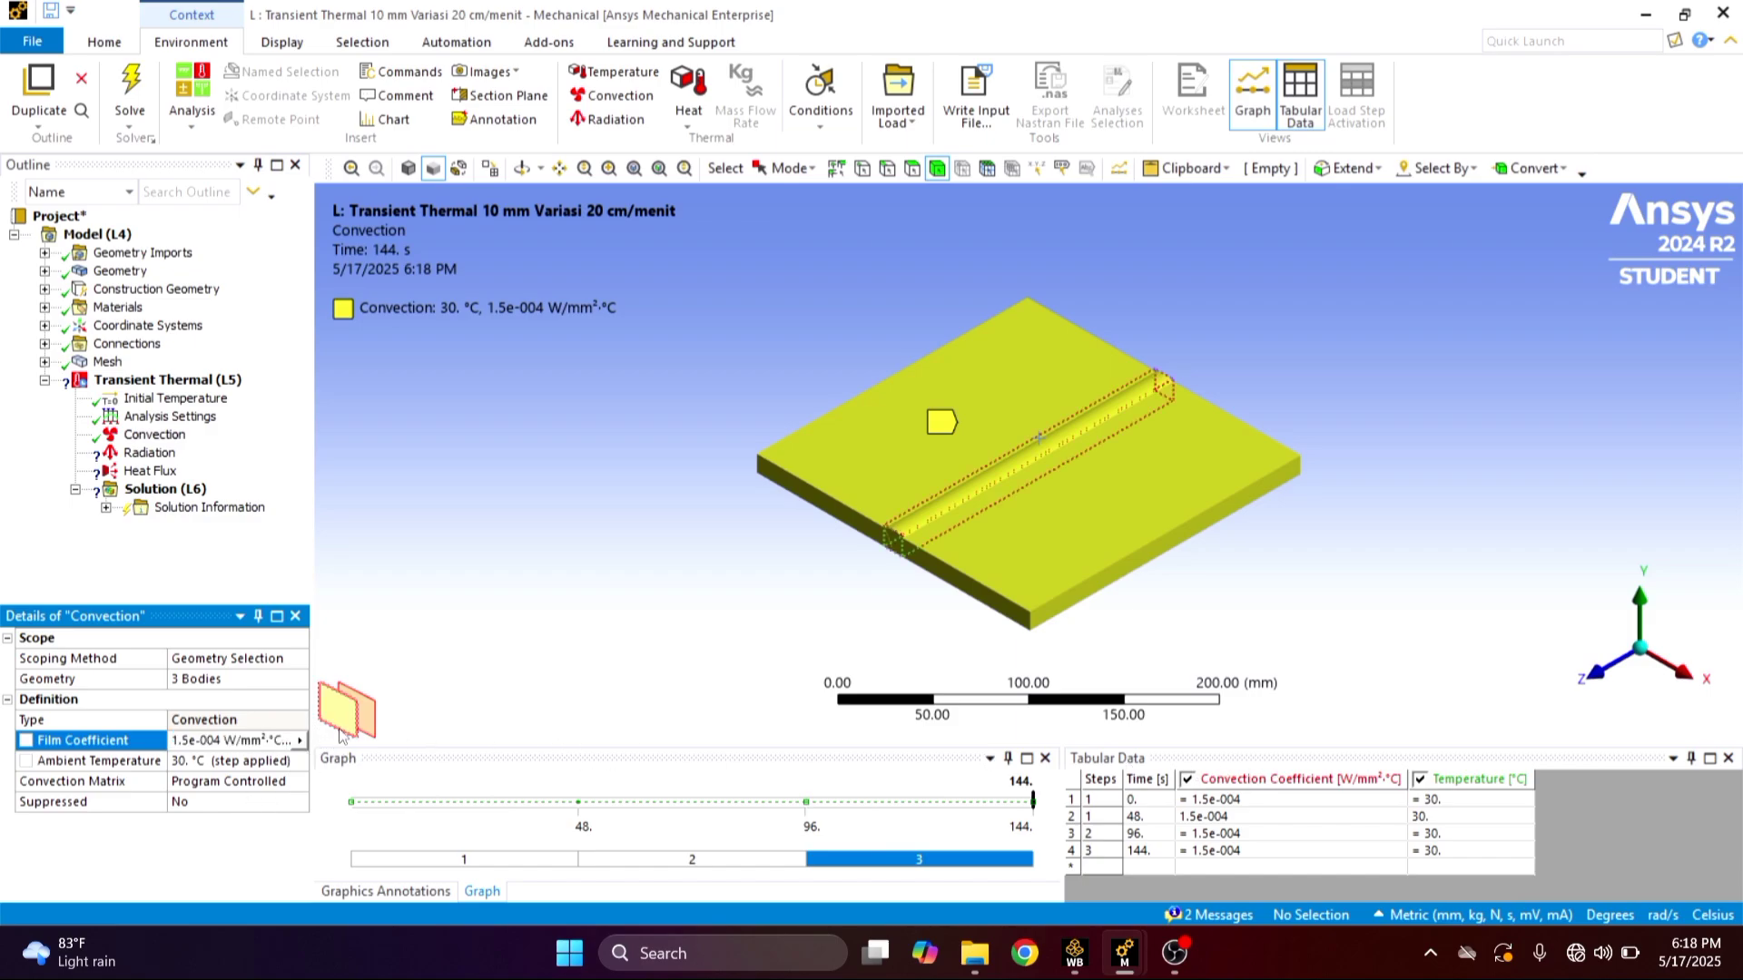
{"action": "left_click", "coordinate": [210, 764]}
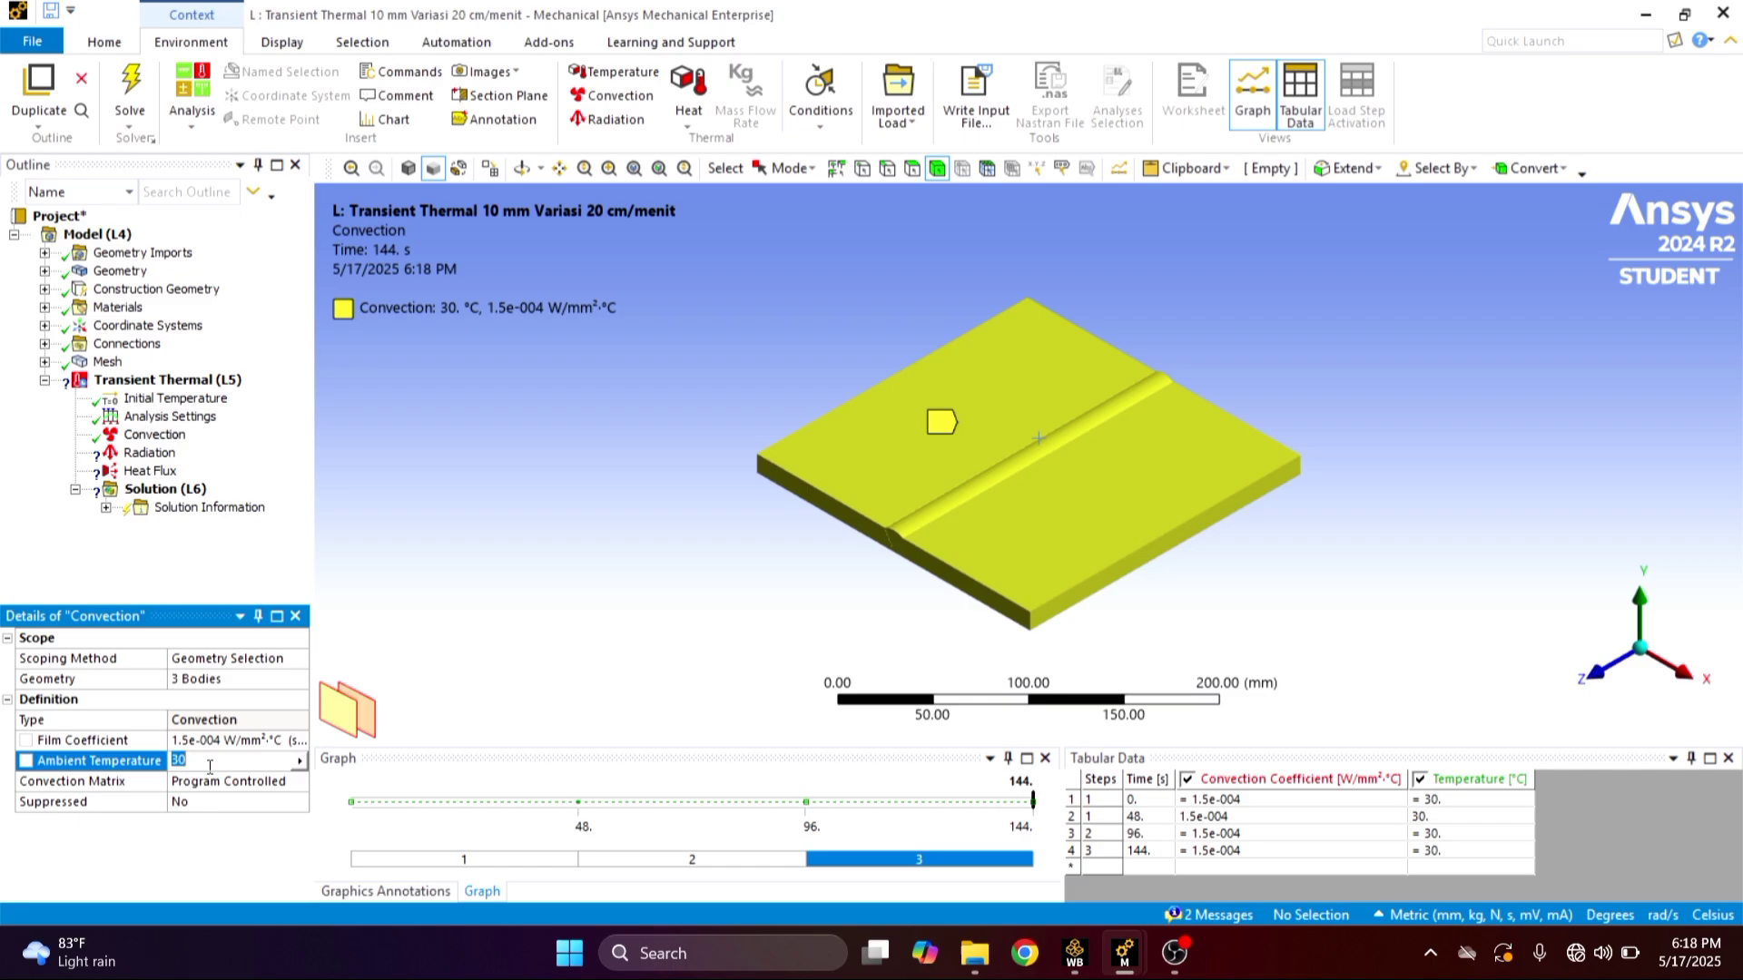
{"action": "left_click", "coordinate": [240, 853]}
Scope the Radiation load to three faces, the top faces of both plates and the weld bead
{"action": "left_click", "coordinate": [130, 456]}
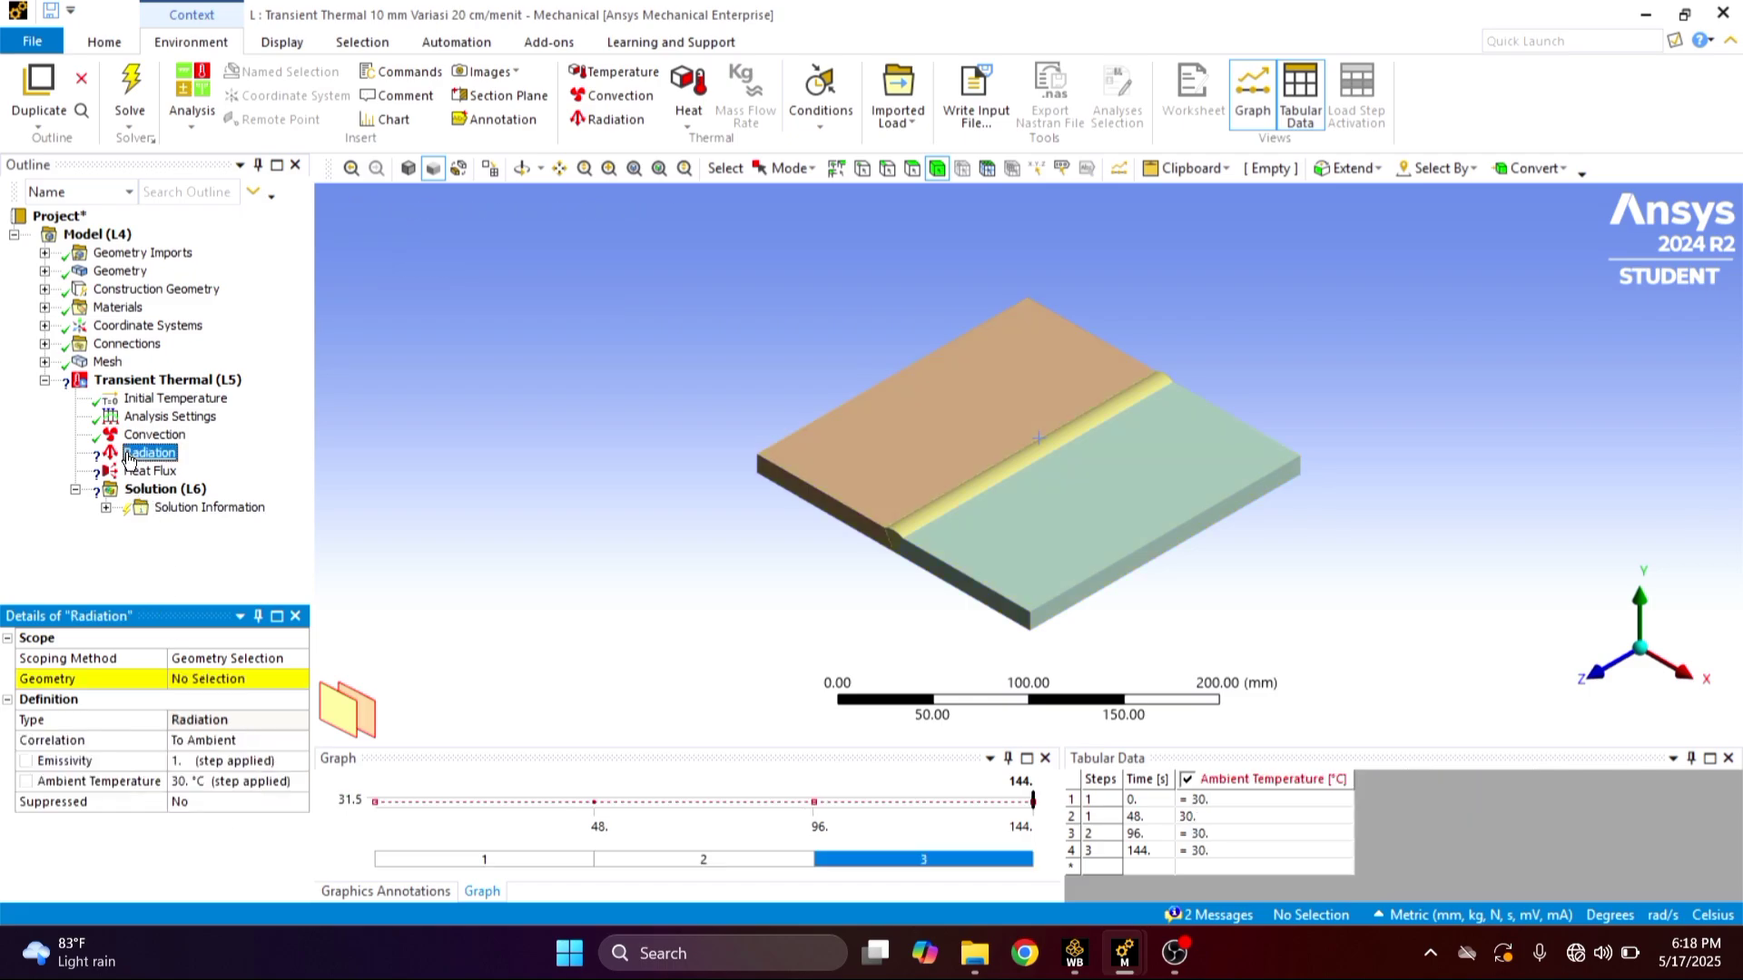
{"action": "left_click", "coordinate": [141, 458]}
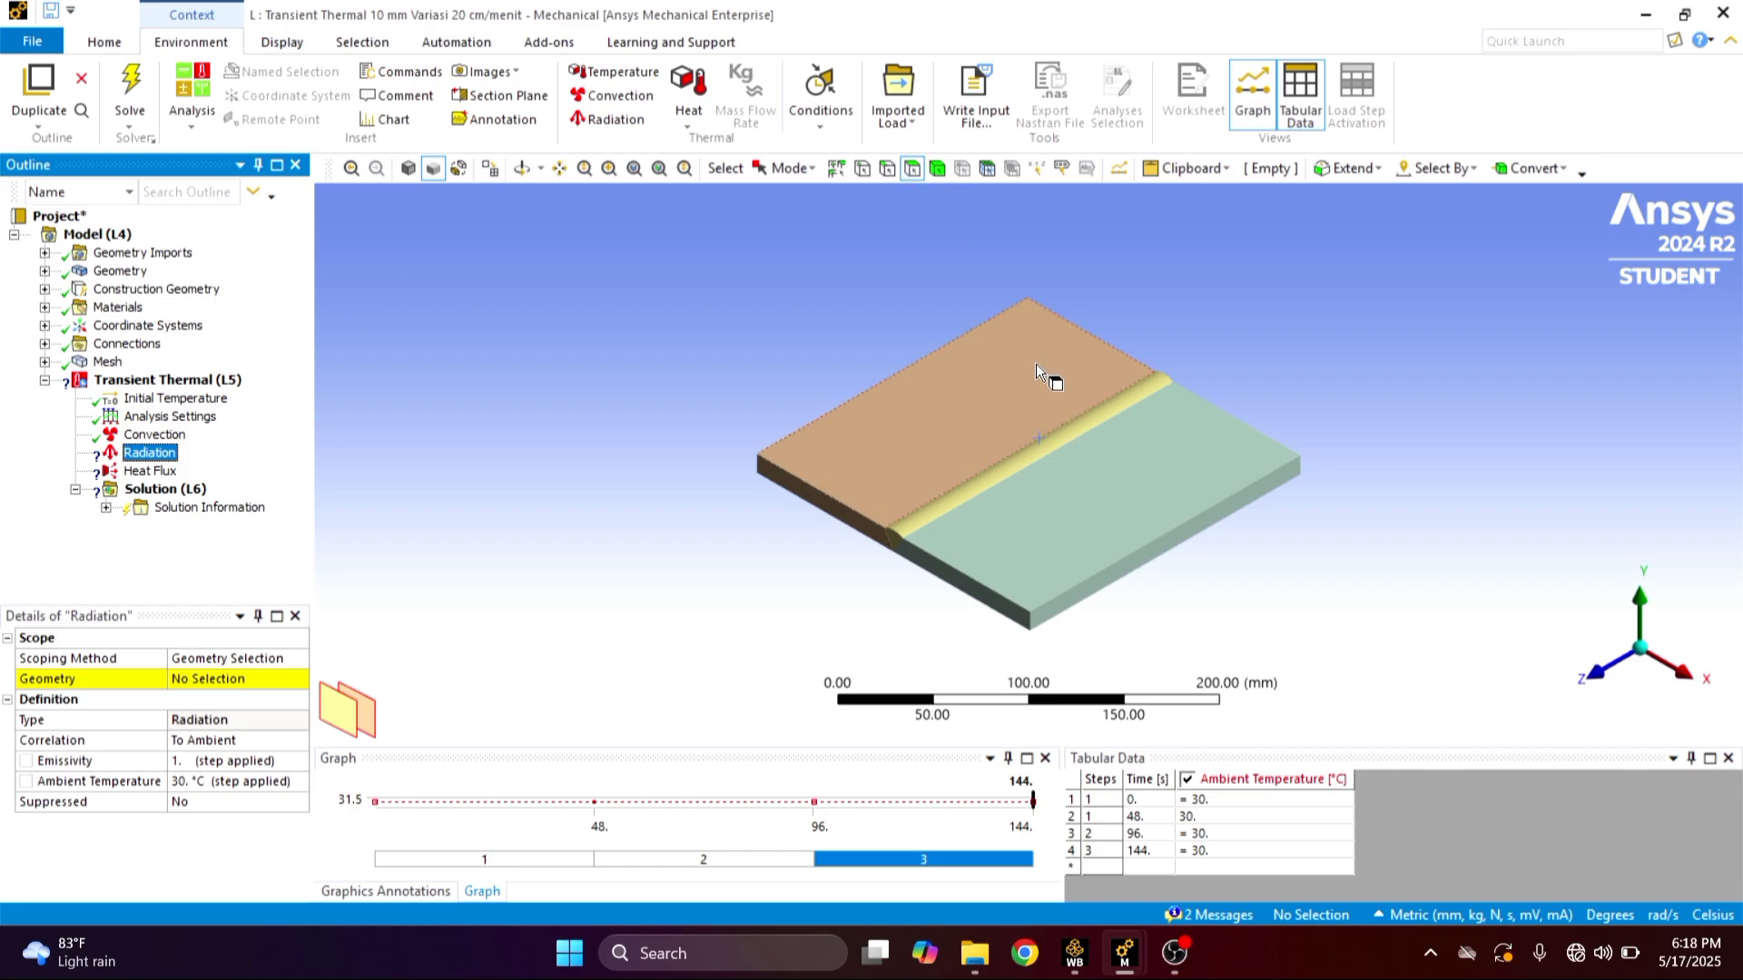
{"action": "left_click_drag", "start_coordinate": [999, 367], "coordinate": [1109, 458]}
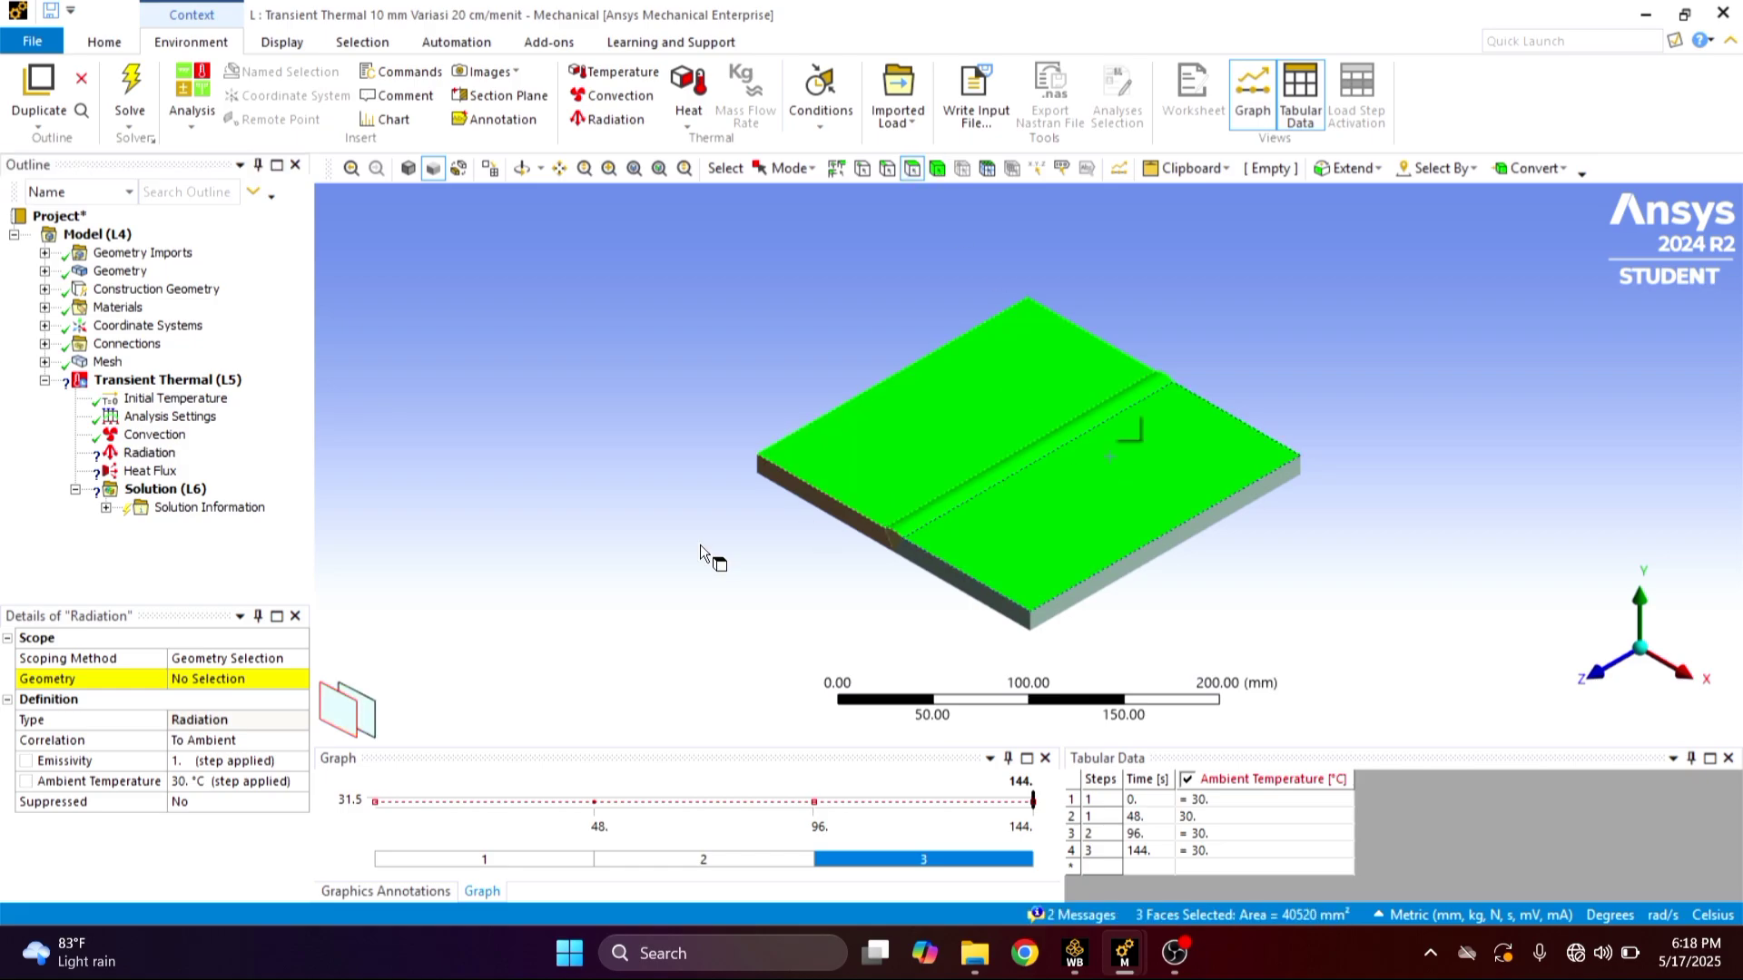
{"action": "left_click", "coordinate": [203, 688]}
{"action": "left_click", "coordinate": [199, 679]}
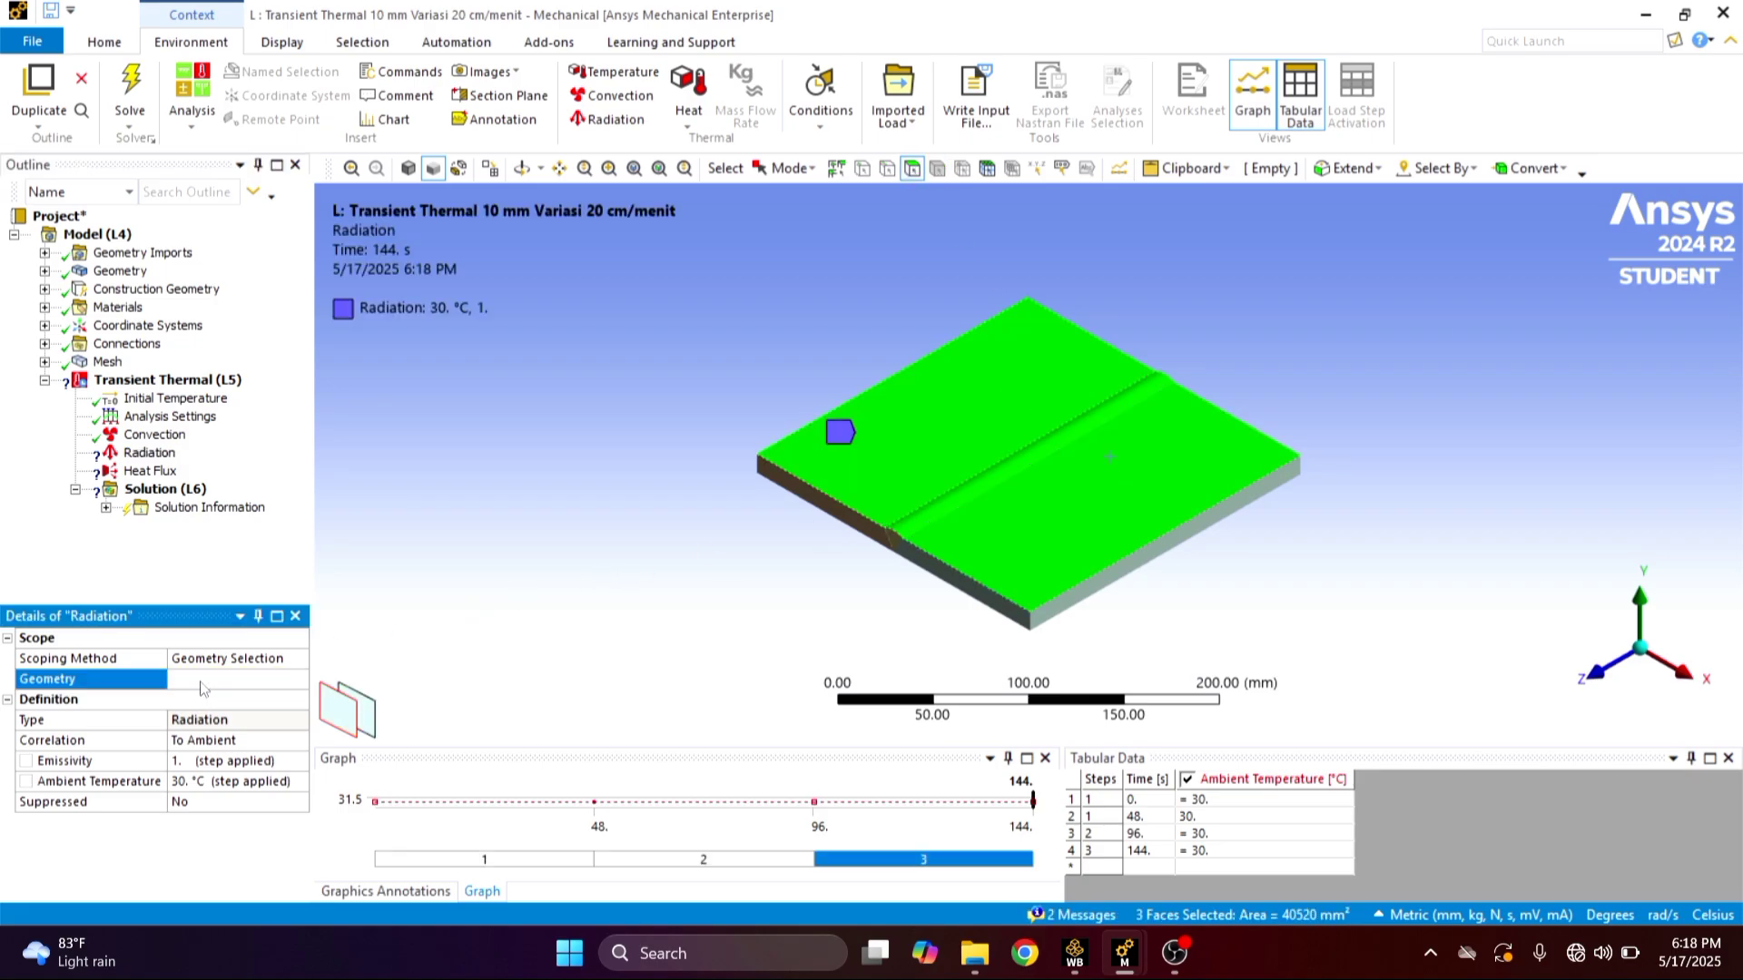
Set the radiation emissivity to 0.65 and keep its ambient temperature at 30 °C
{"action": "left_click", "coordinate": [205, 762]}
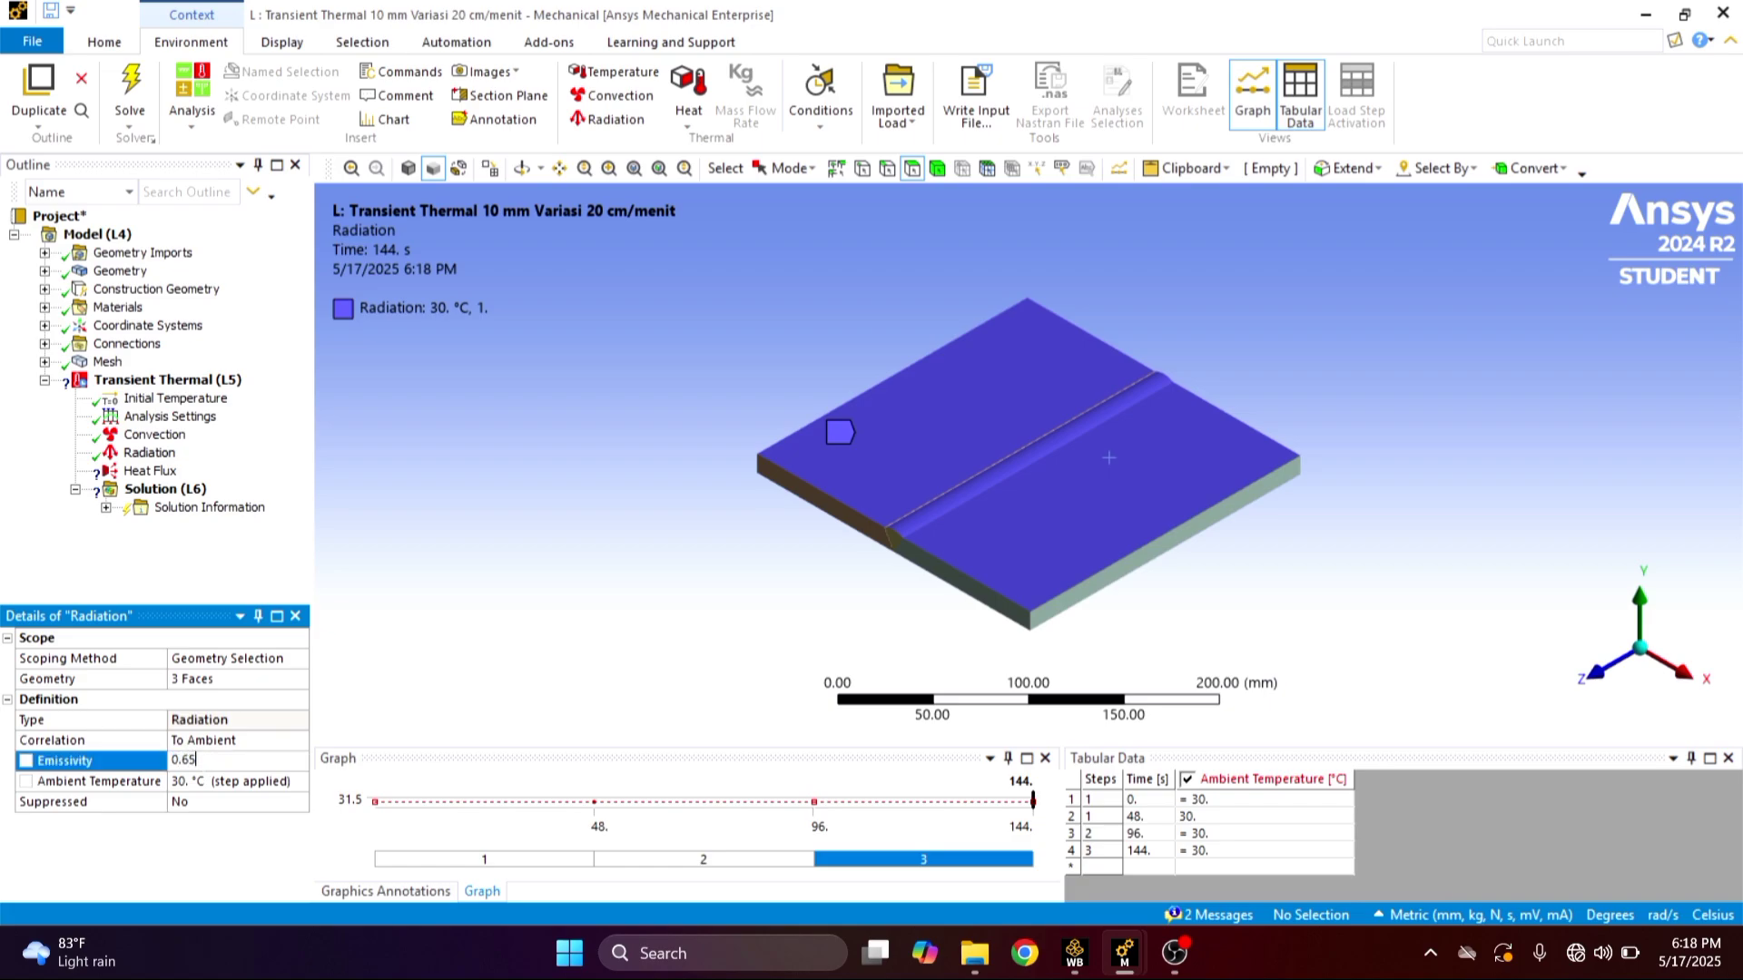
{"action": "key", "text": "Return"}
{"action": "left_click", "coordinate": [215, 783]}
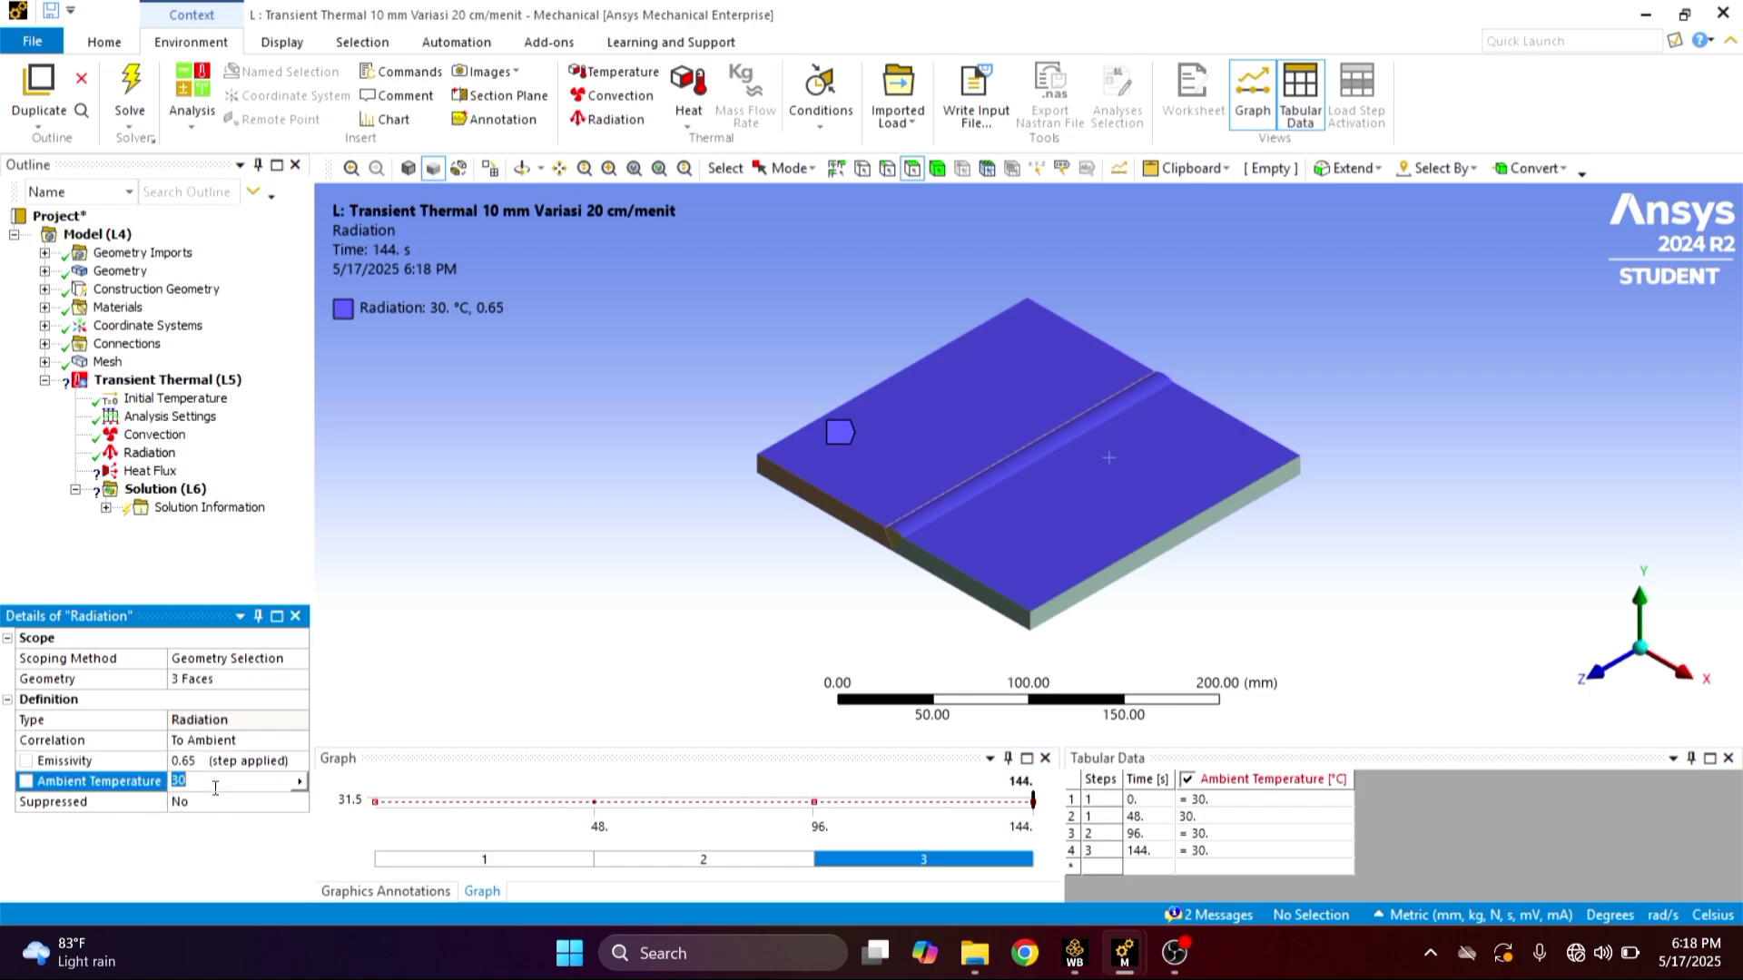
{"action": "key", "text": "Return"}
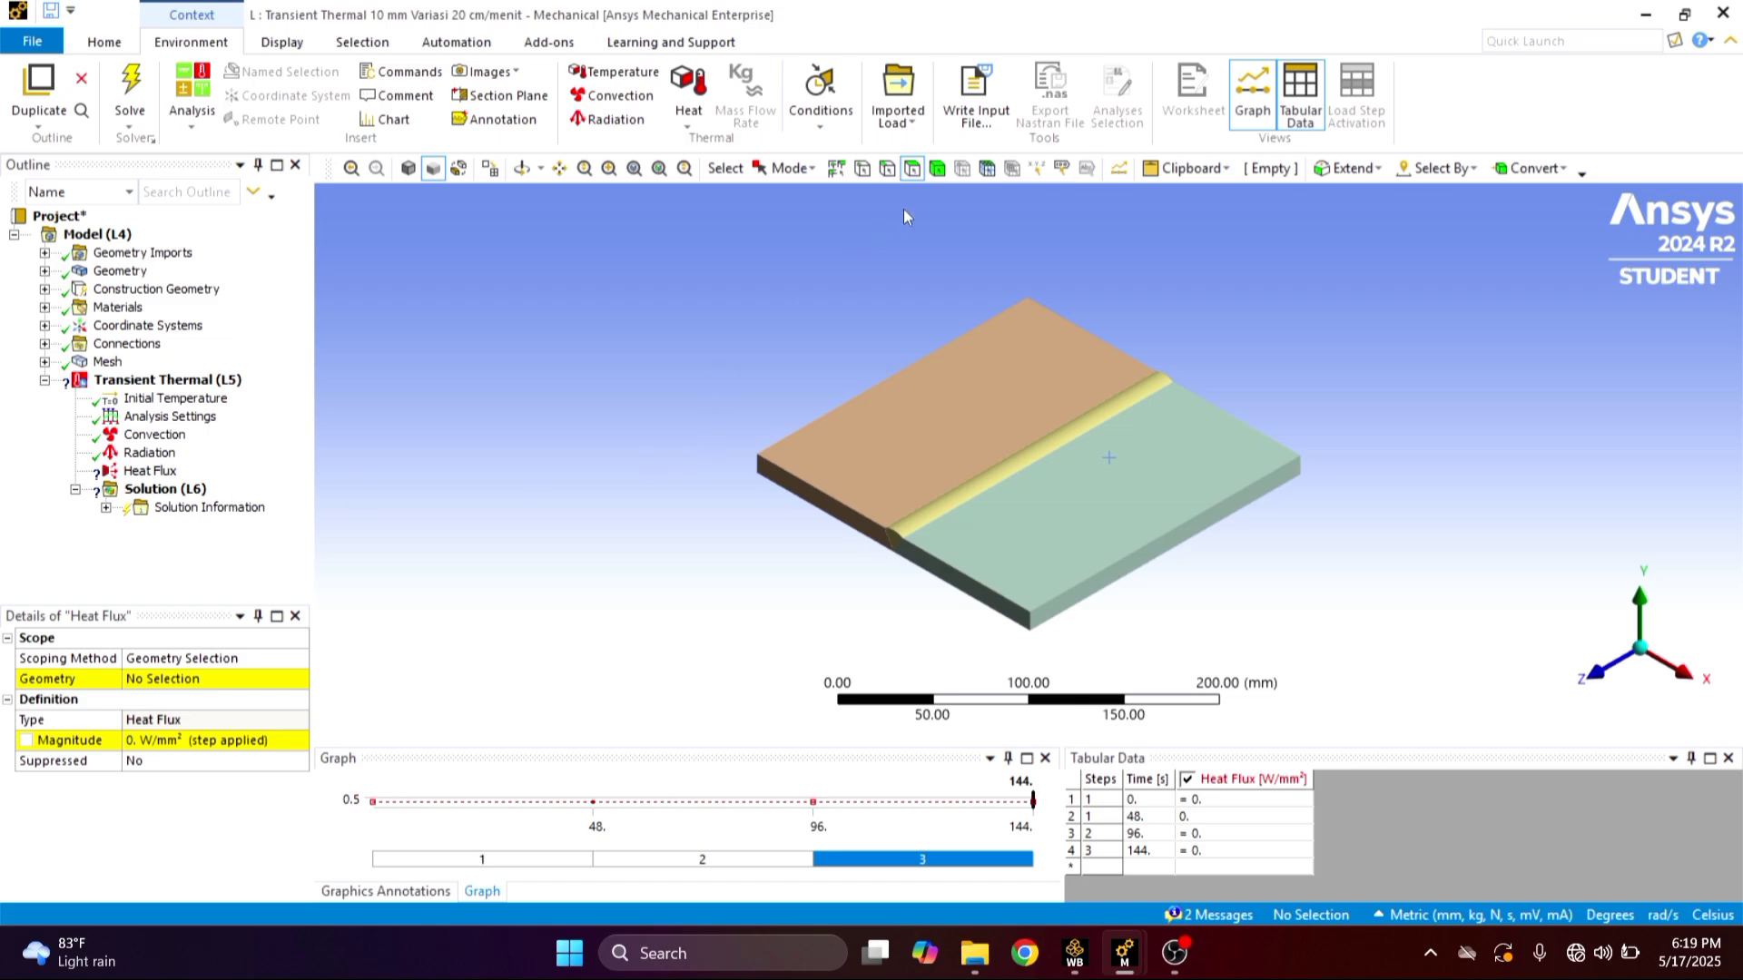
Scope the Heat Flux load to the curved top face of the weld bead
{"action": "left_click", "coordinate": [990, 472]}
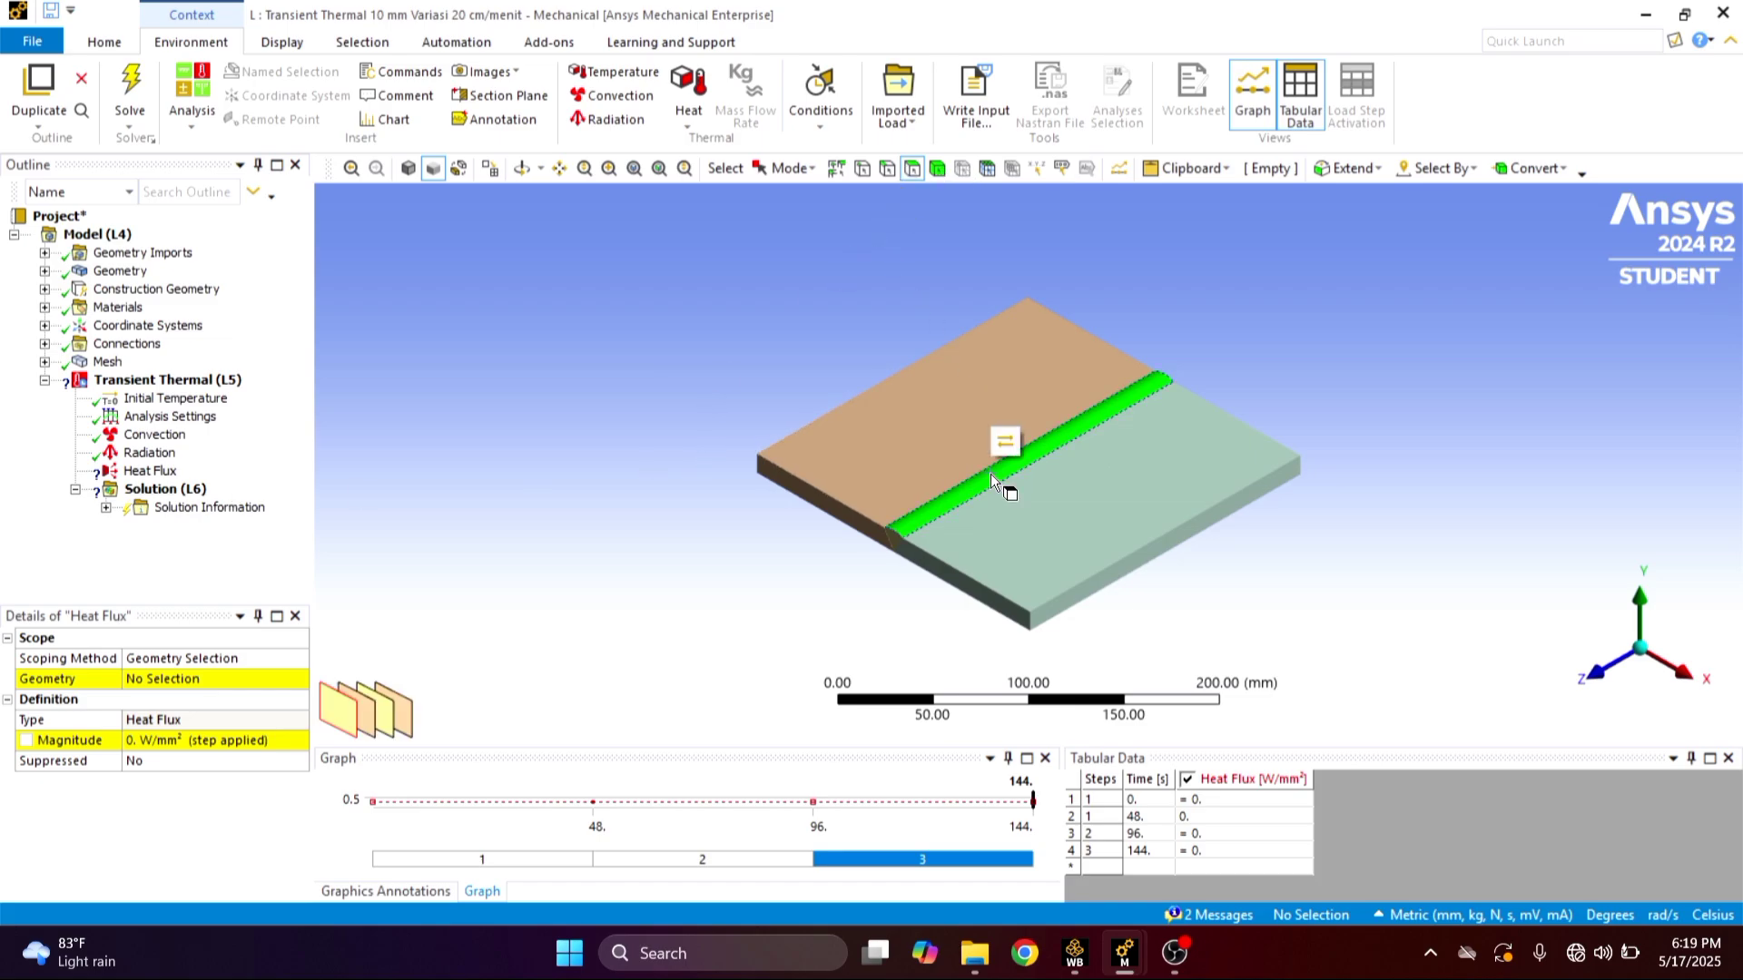
{"action": "left_click", "coordinate": [184, 683]}
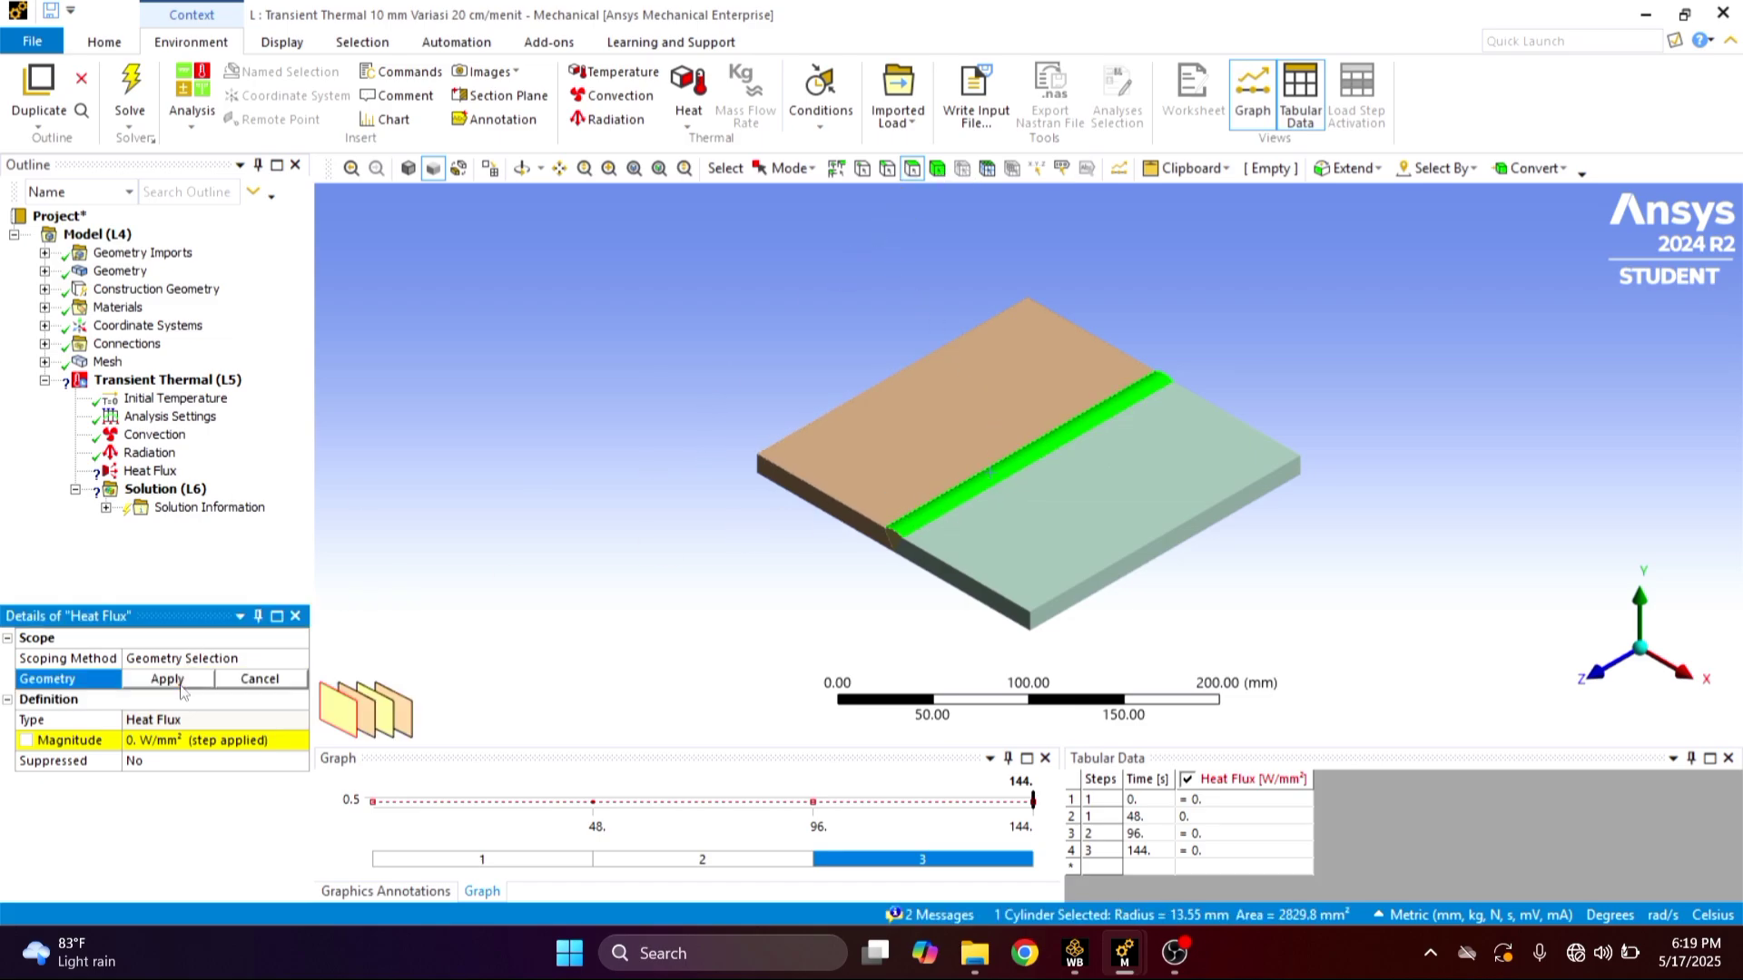
{"action": "left_click", "coordinate": [168, 680]}
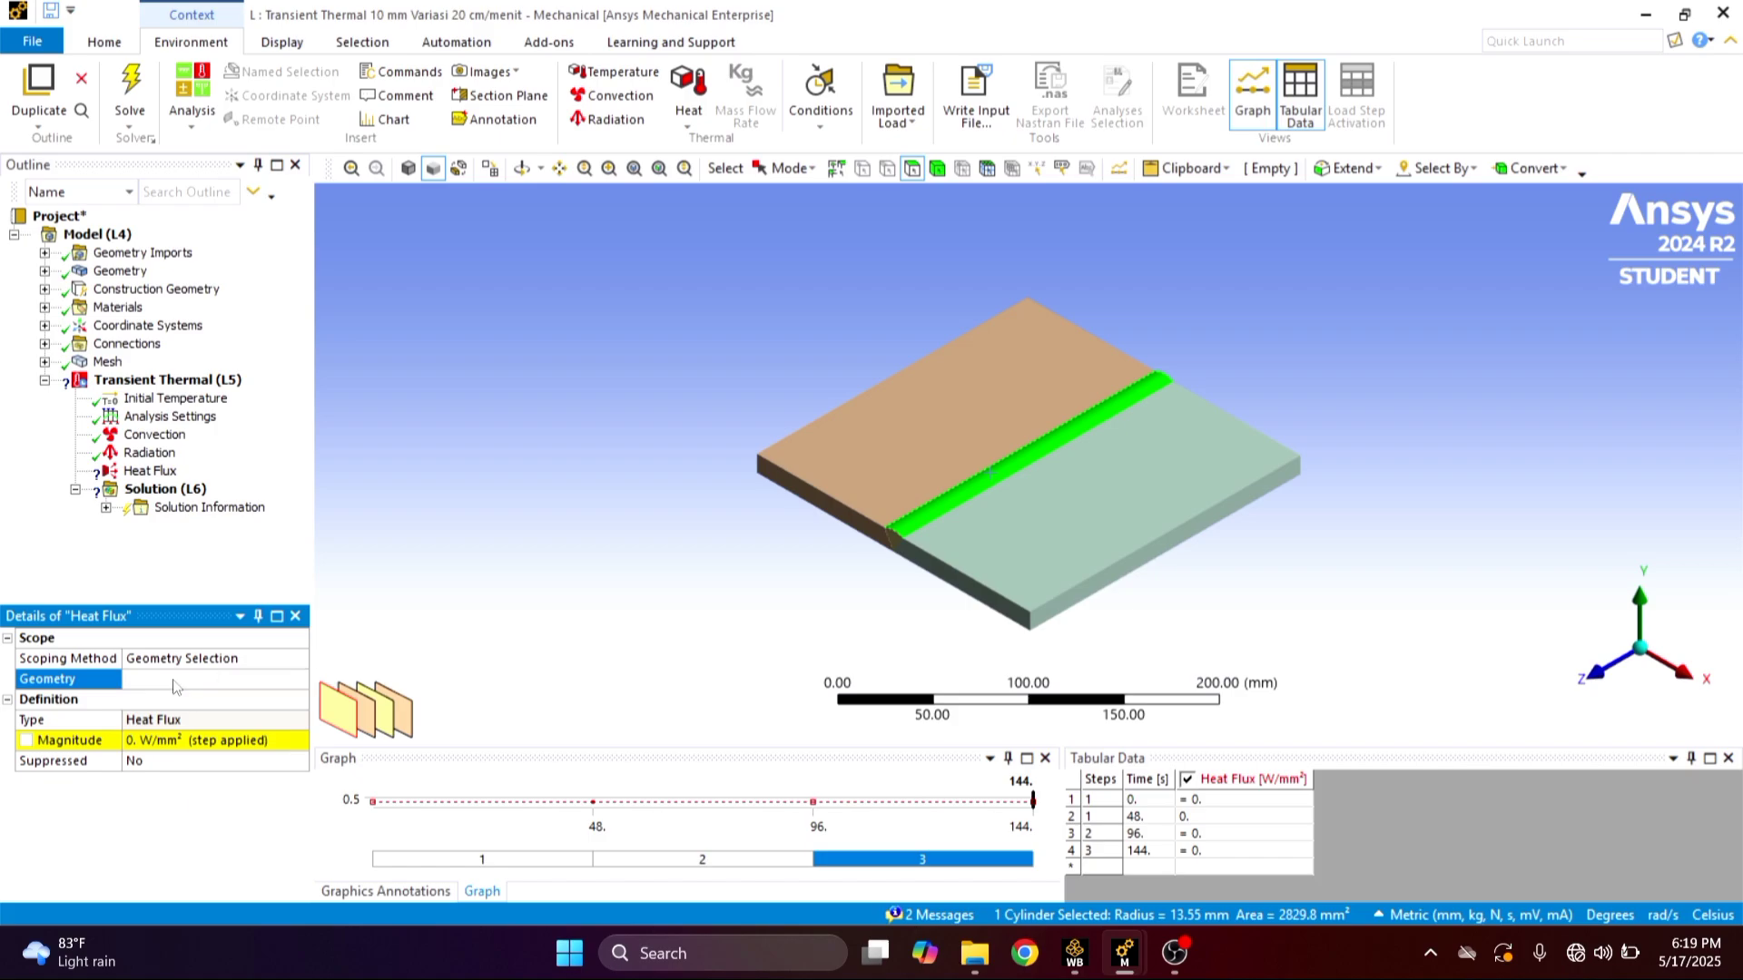
Define the heat flux magnitude as tabular data
{"action": "left_click", "coordinate": [185, 739]}
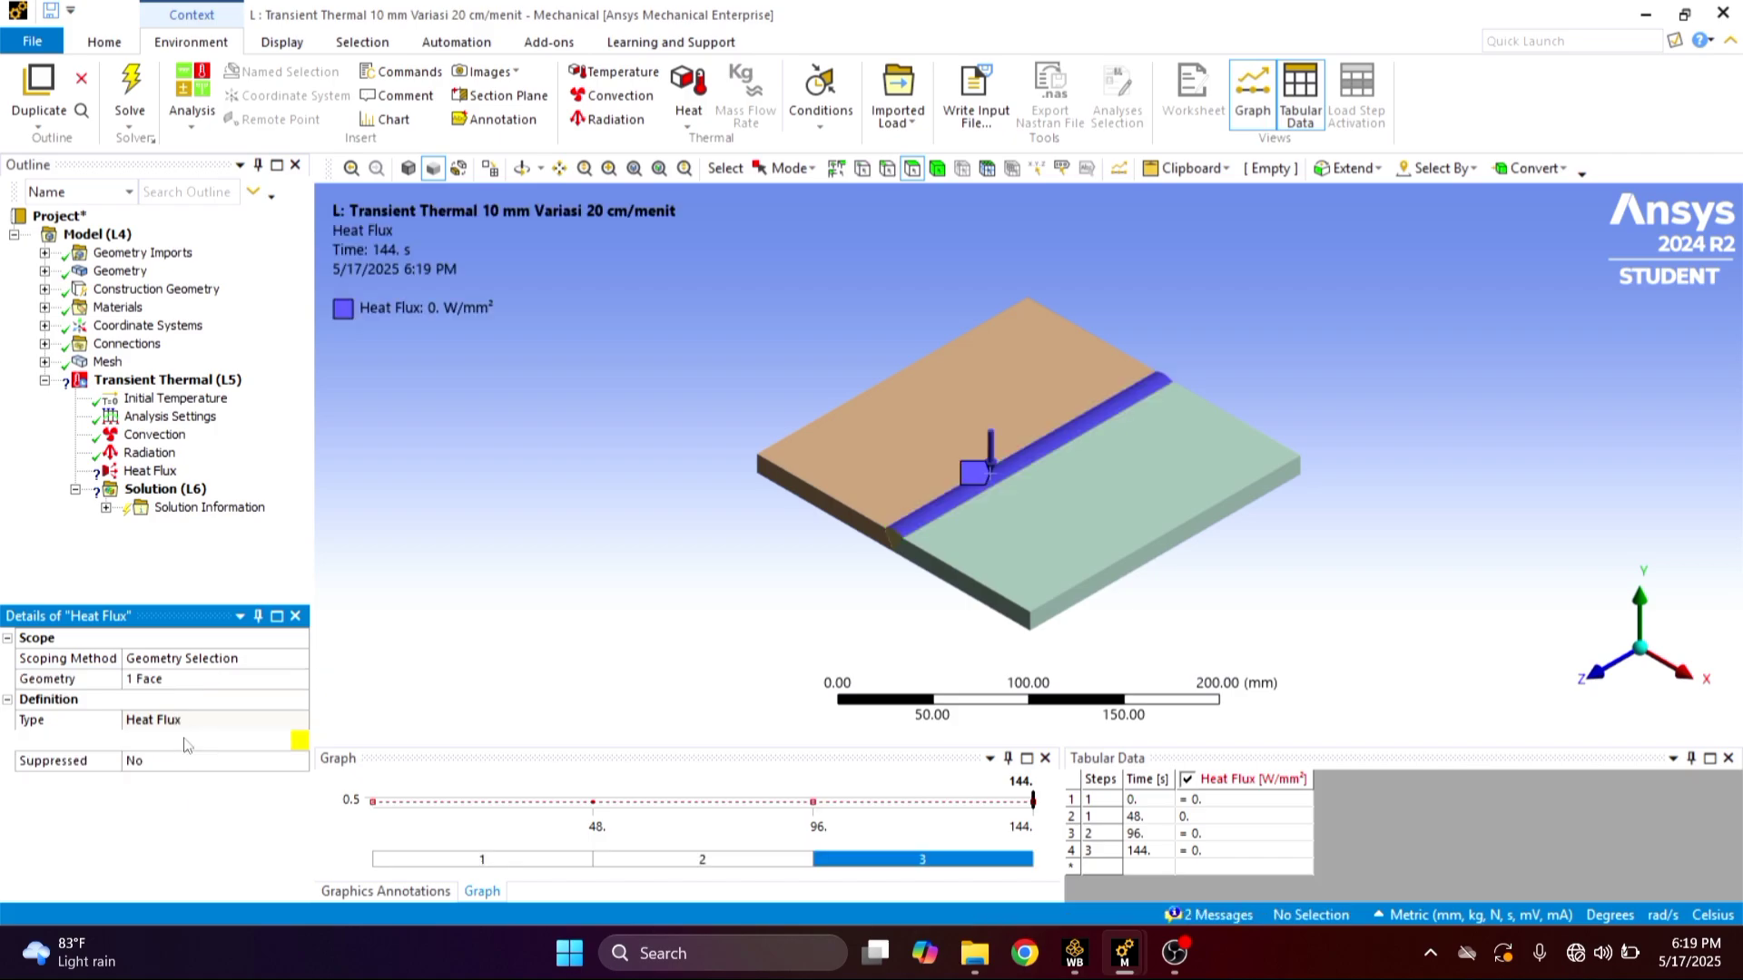
{"action": "left_click", "coordinate": [300, 740]}
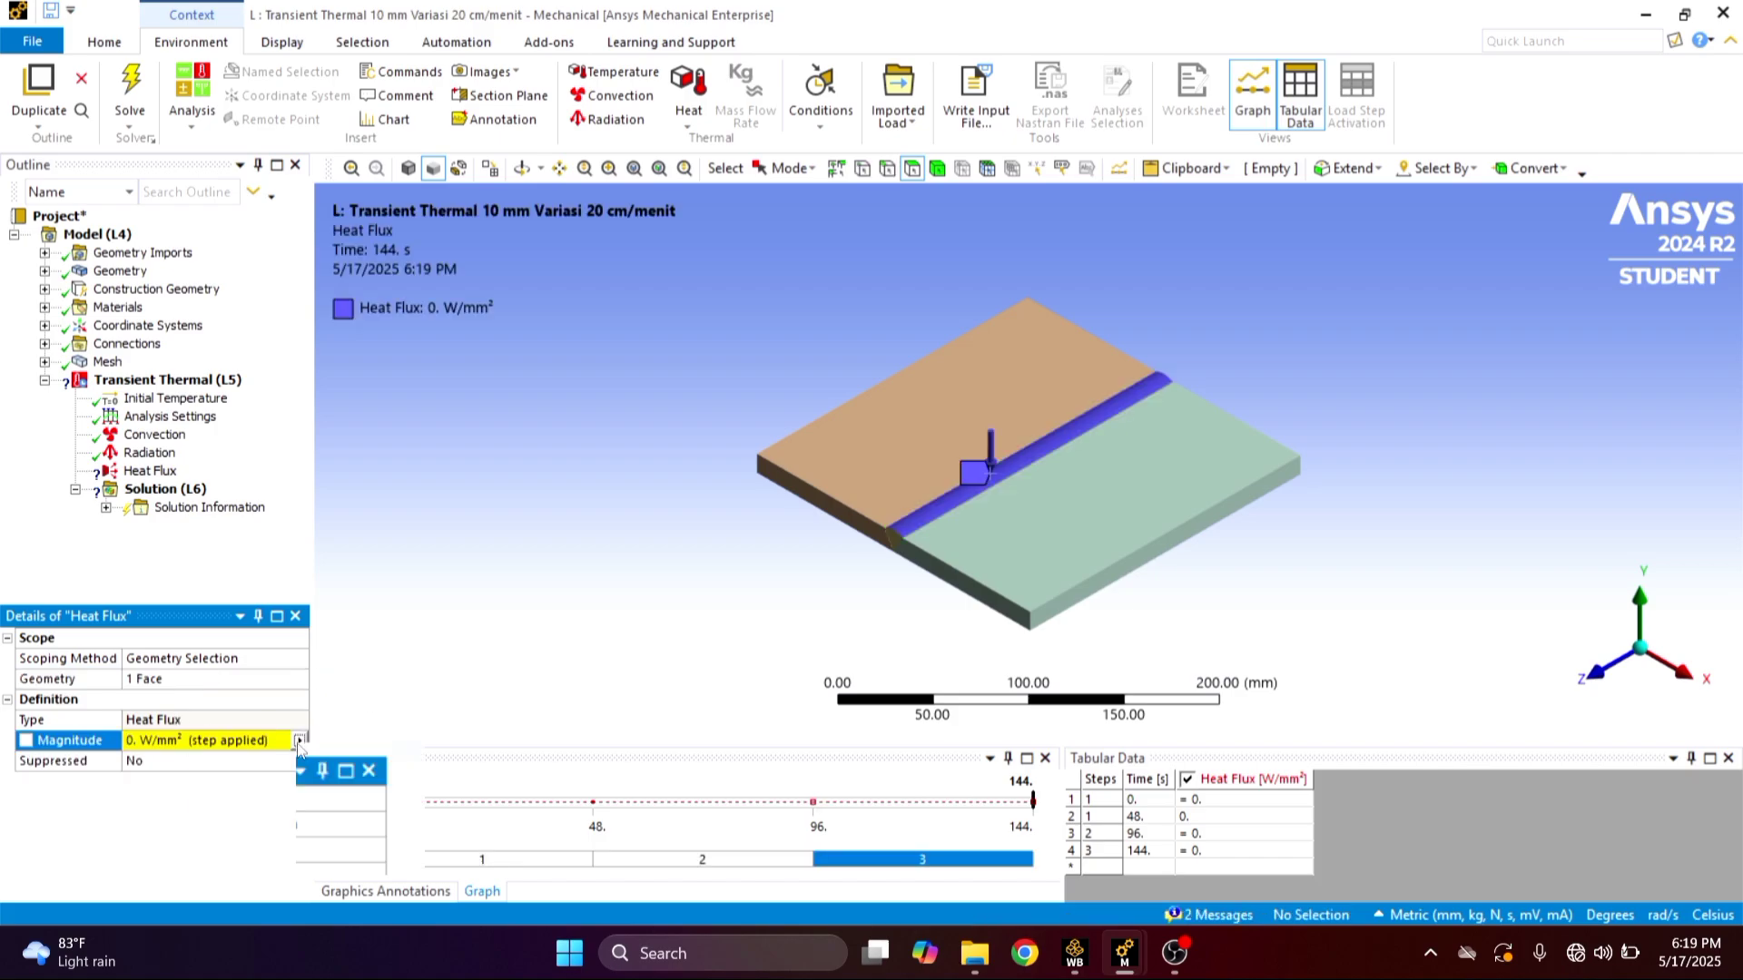
{"action": "left_click", "coordinate": [348, 835]}
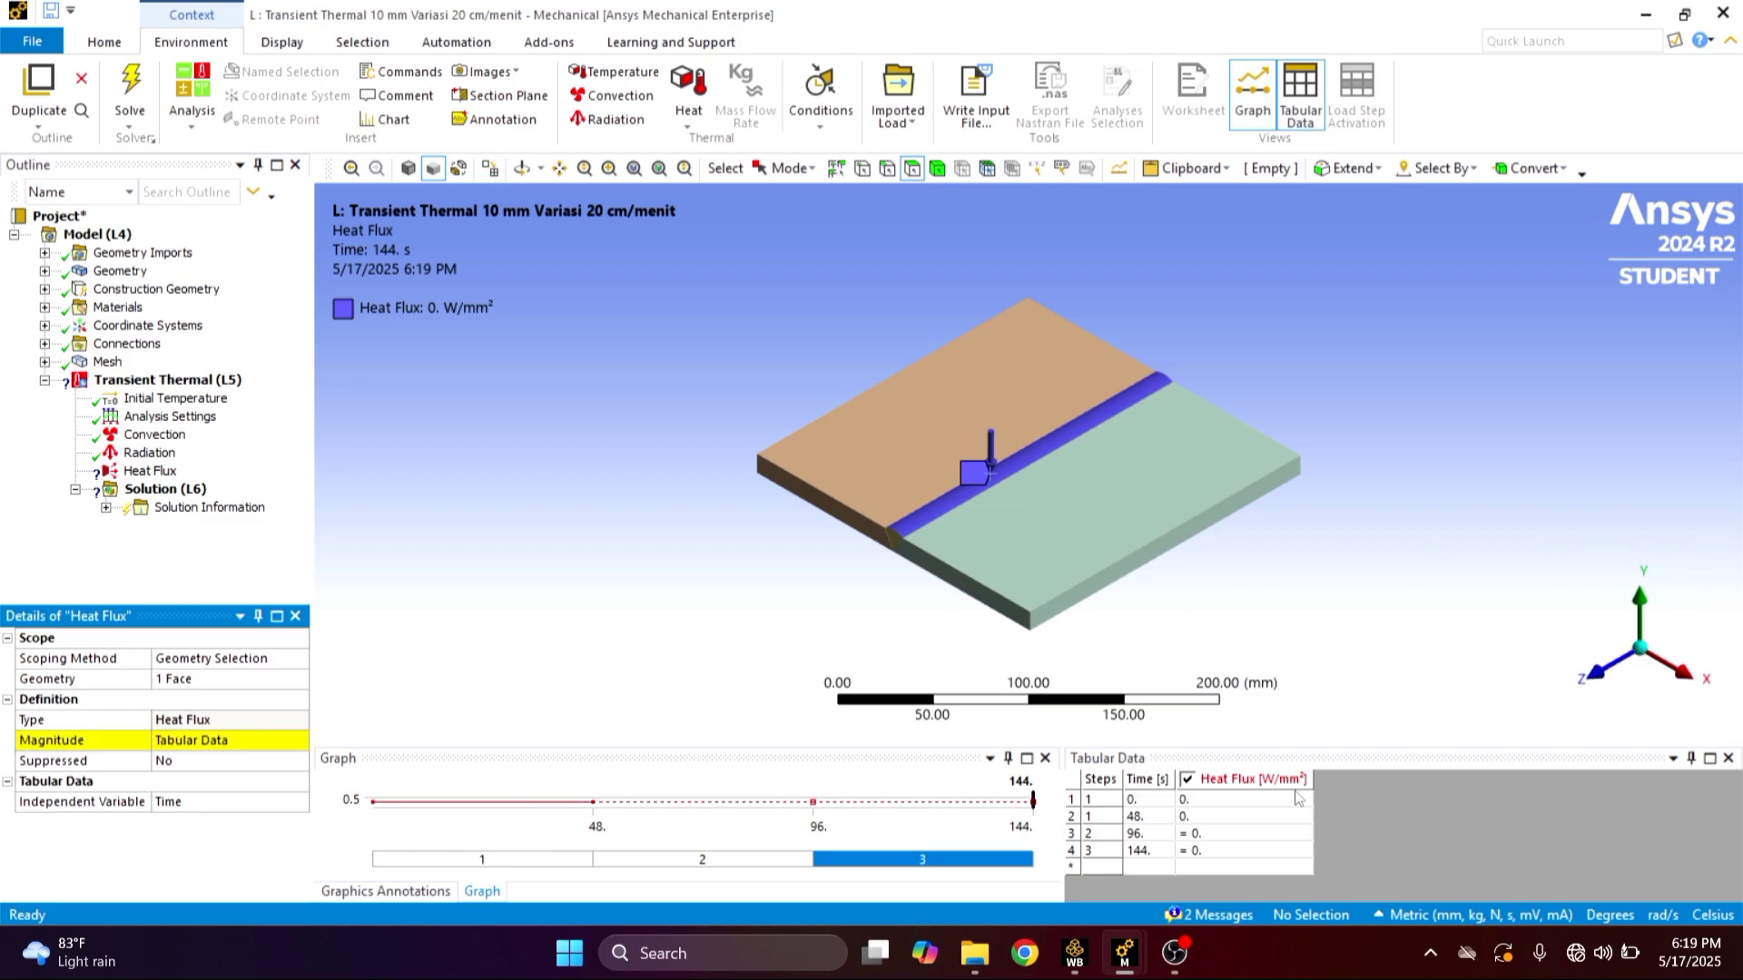
Fill in the heat flux table with 0.41139 W/mm² at 0 s and 48 s, 0.59423 at 96 s and 0.68565 at 144 s
{"action": "double_click", "coordinate": [1214, 800]}
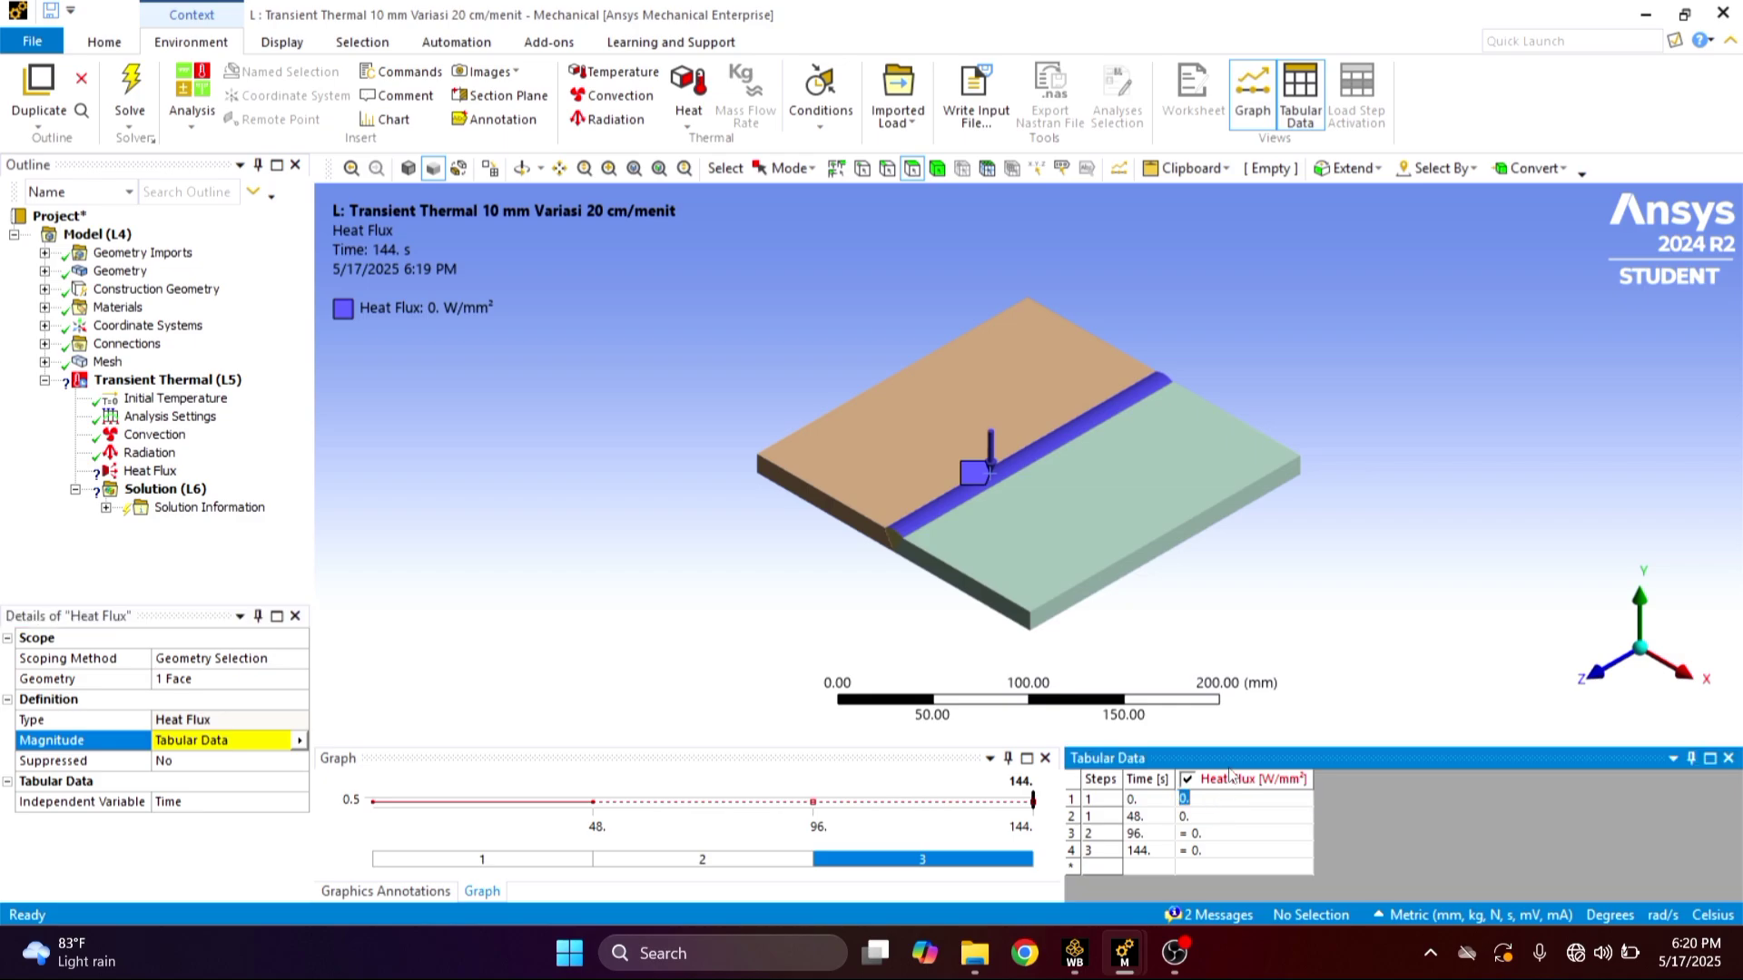
{"action": "left_click", "coordinate": [1234, 788]}
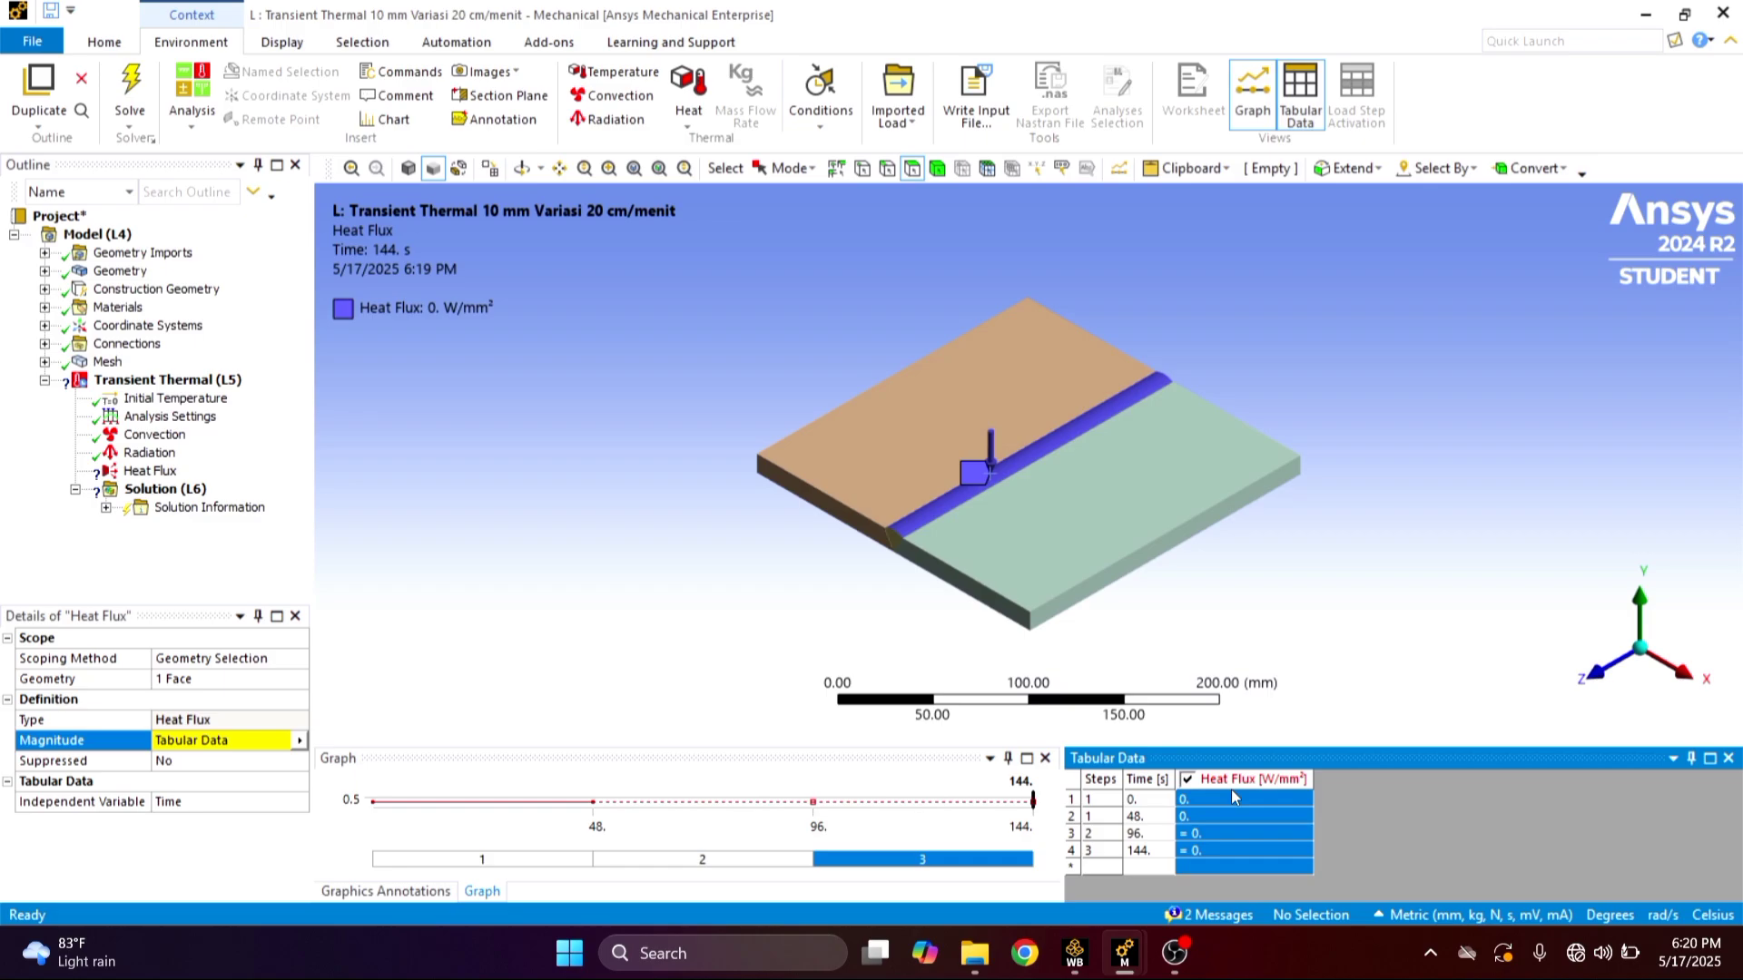
{"action": "type", "text": "0.41139 0.41139 0.59423 0.68565"}
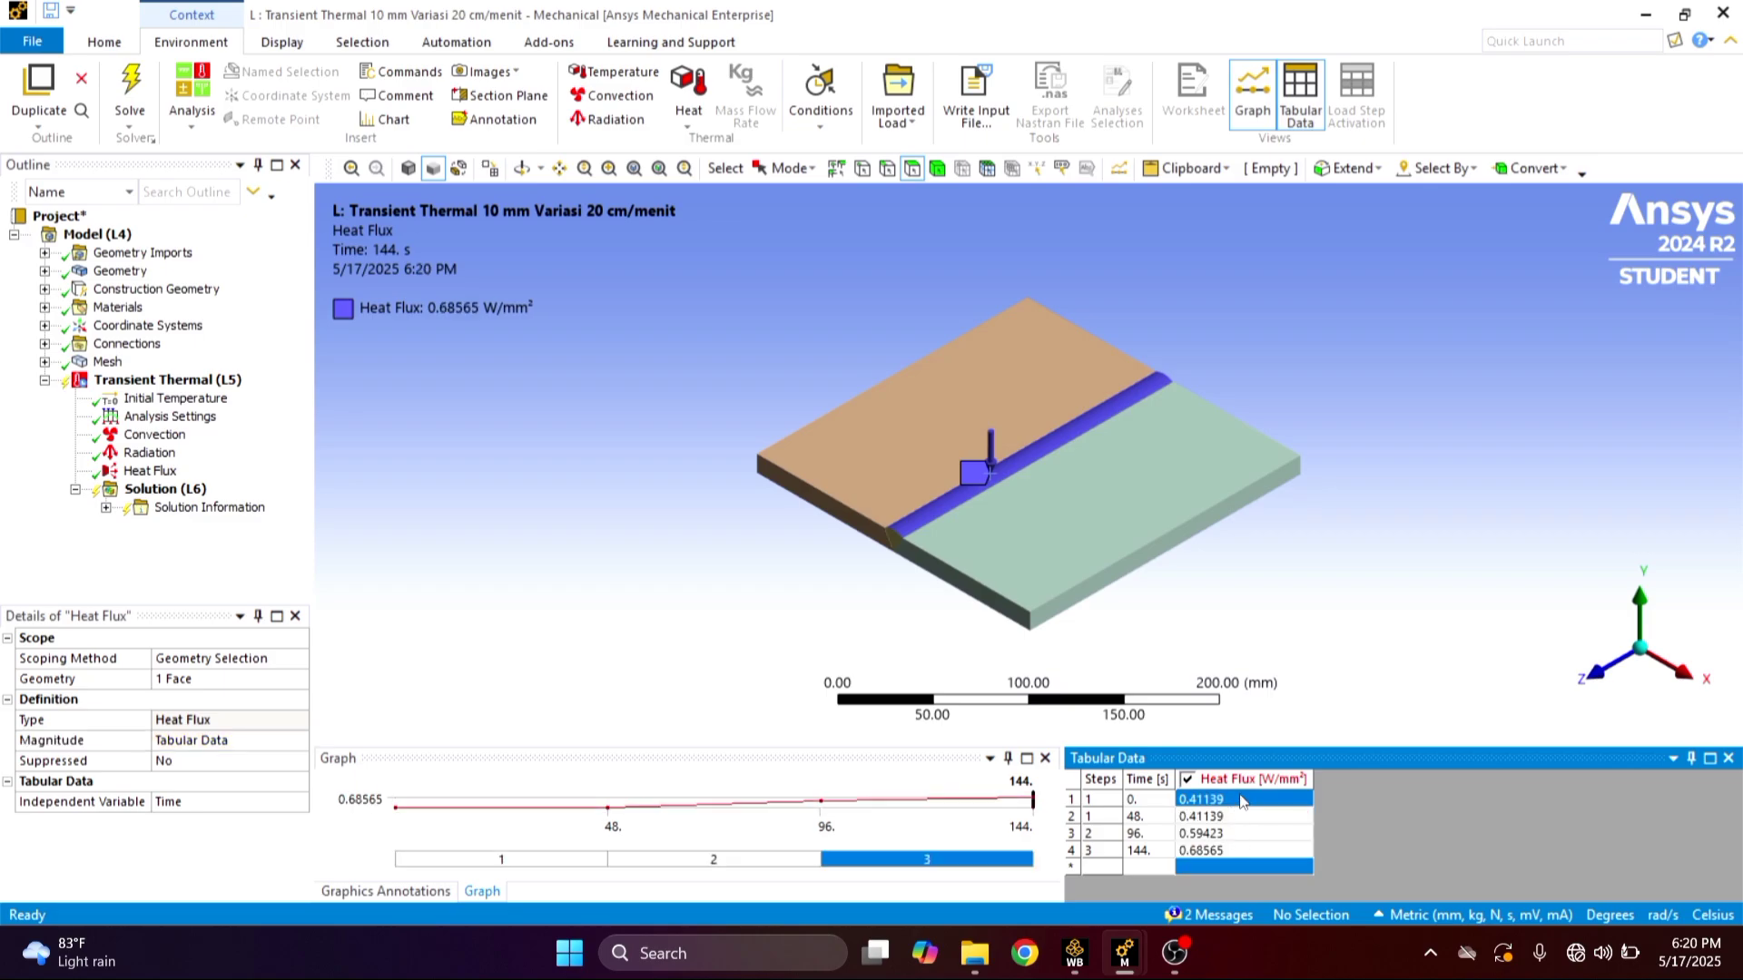
{"action": "double_click", "coordinate": [1241, 800]}
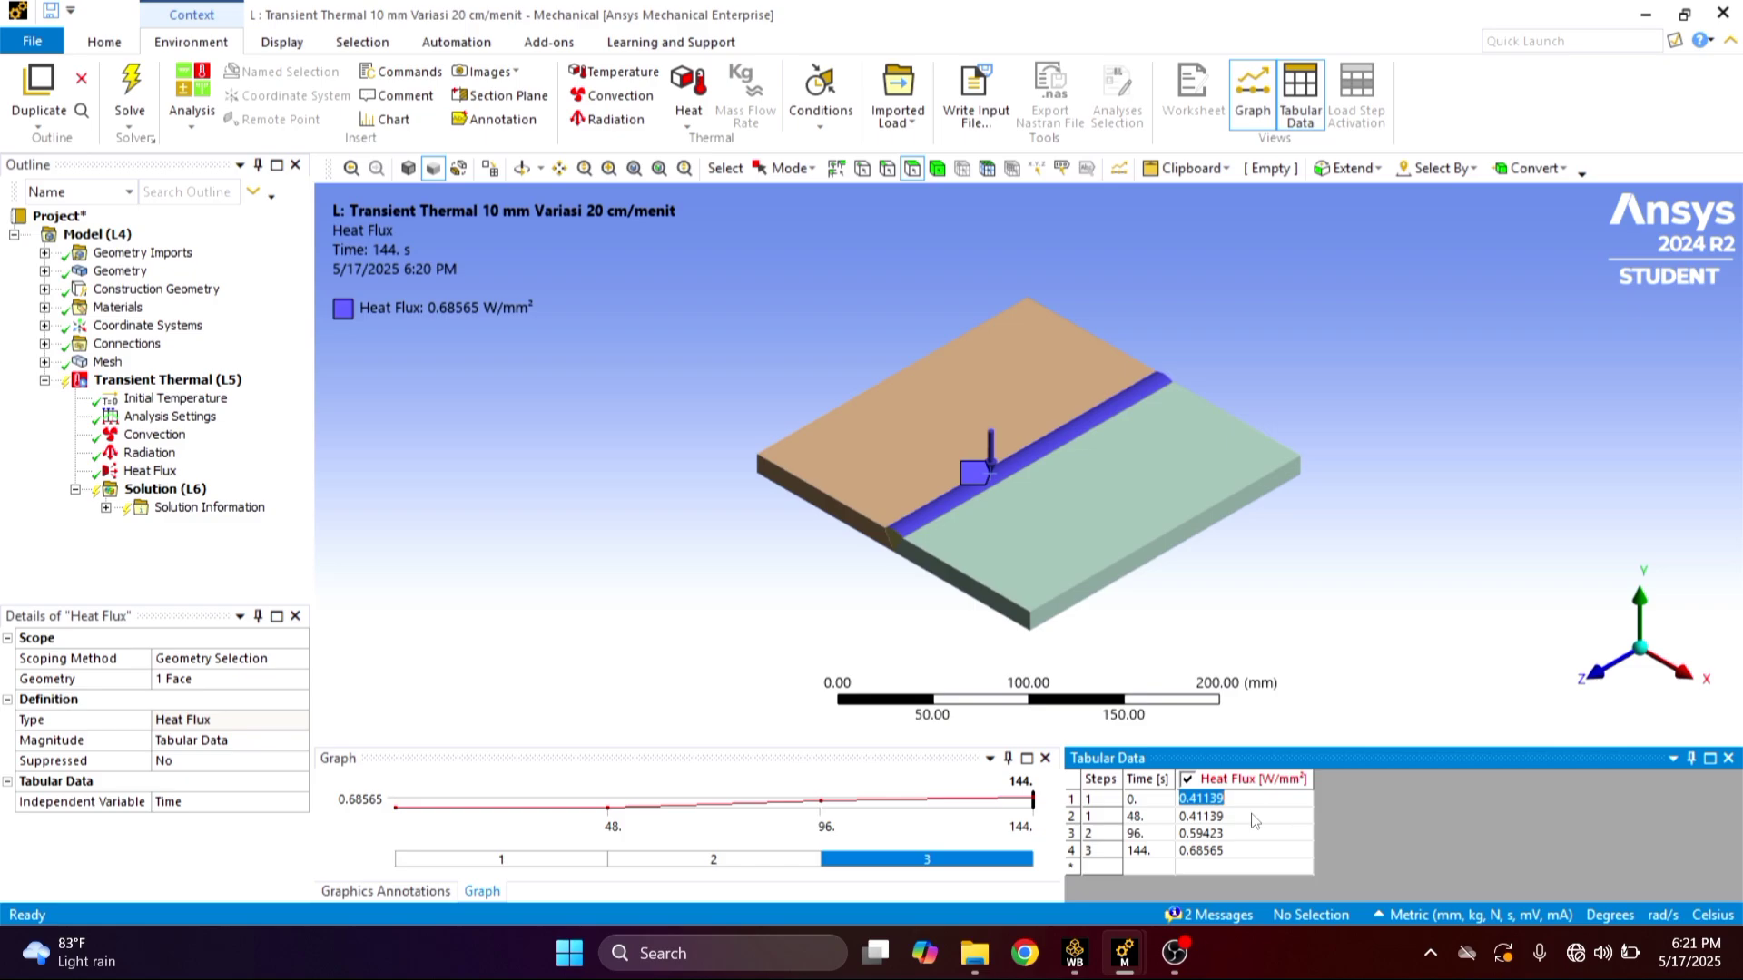
{"action": "key", "text": "Return"}
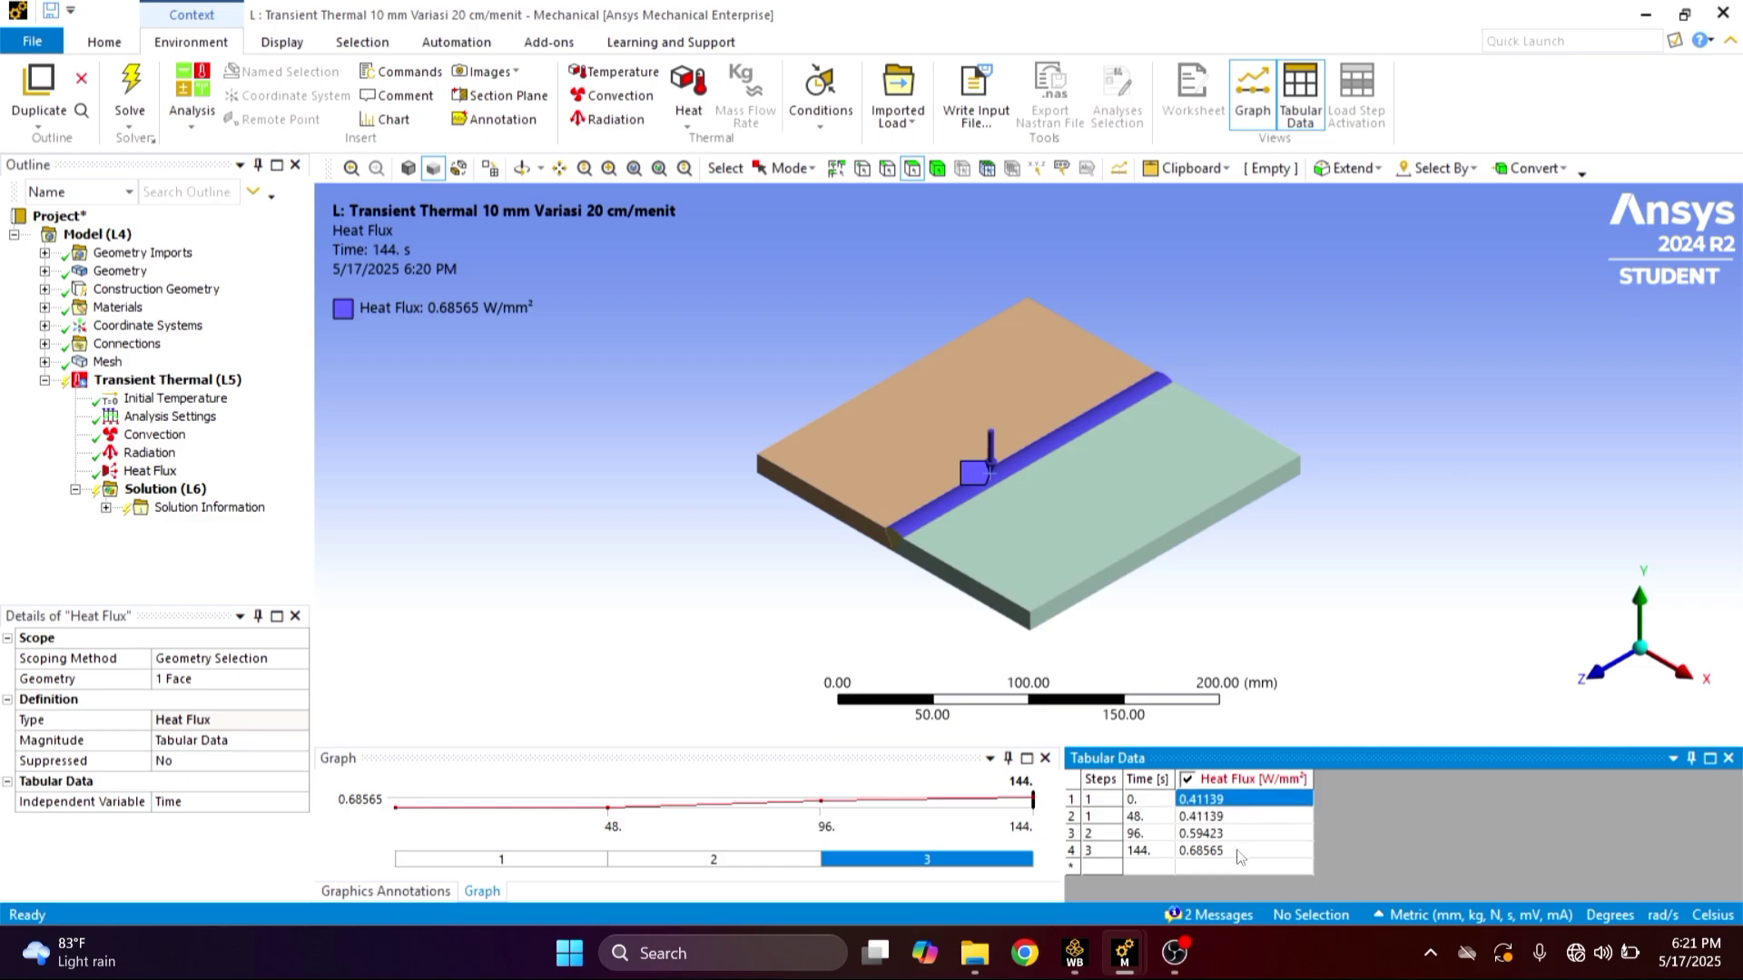
{"action": "left_click", "coordinate": [1240, 853]}
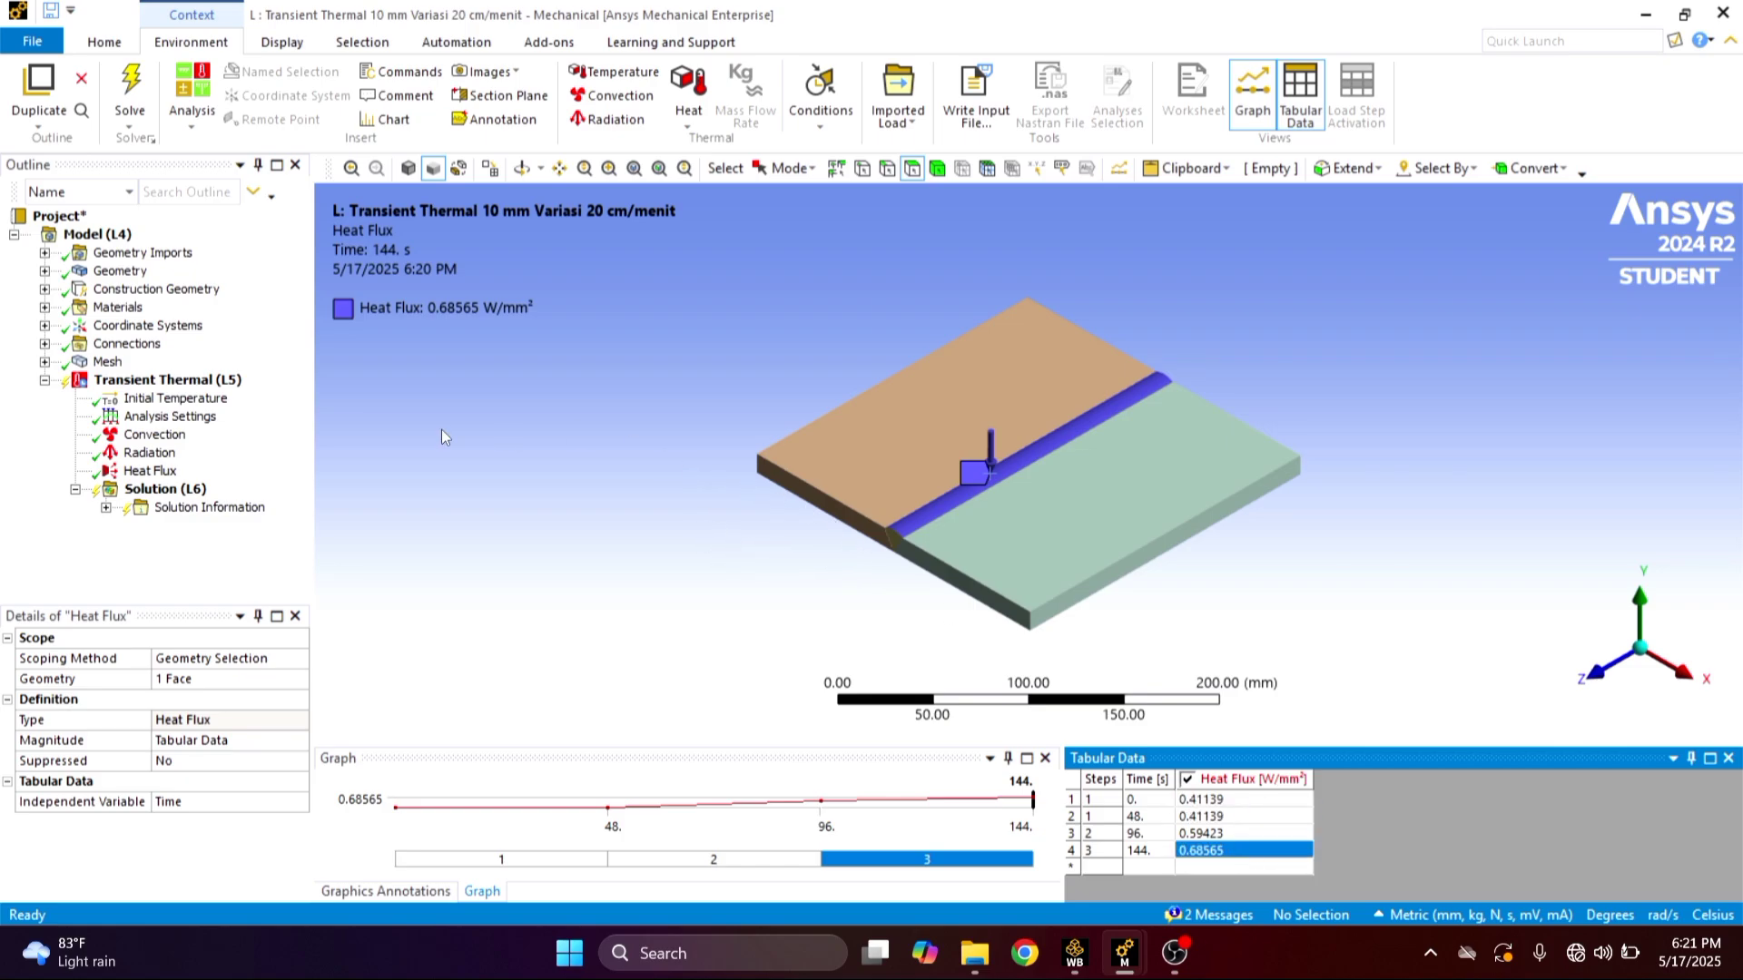
Solve the transient thermal analysis
{"action": "left_click", "coordinate": [208, 382]}
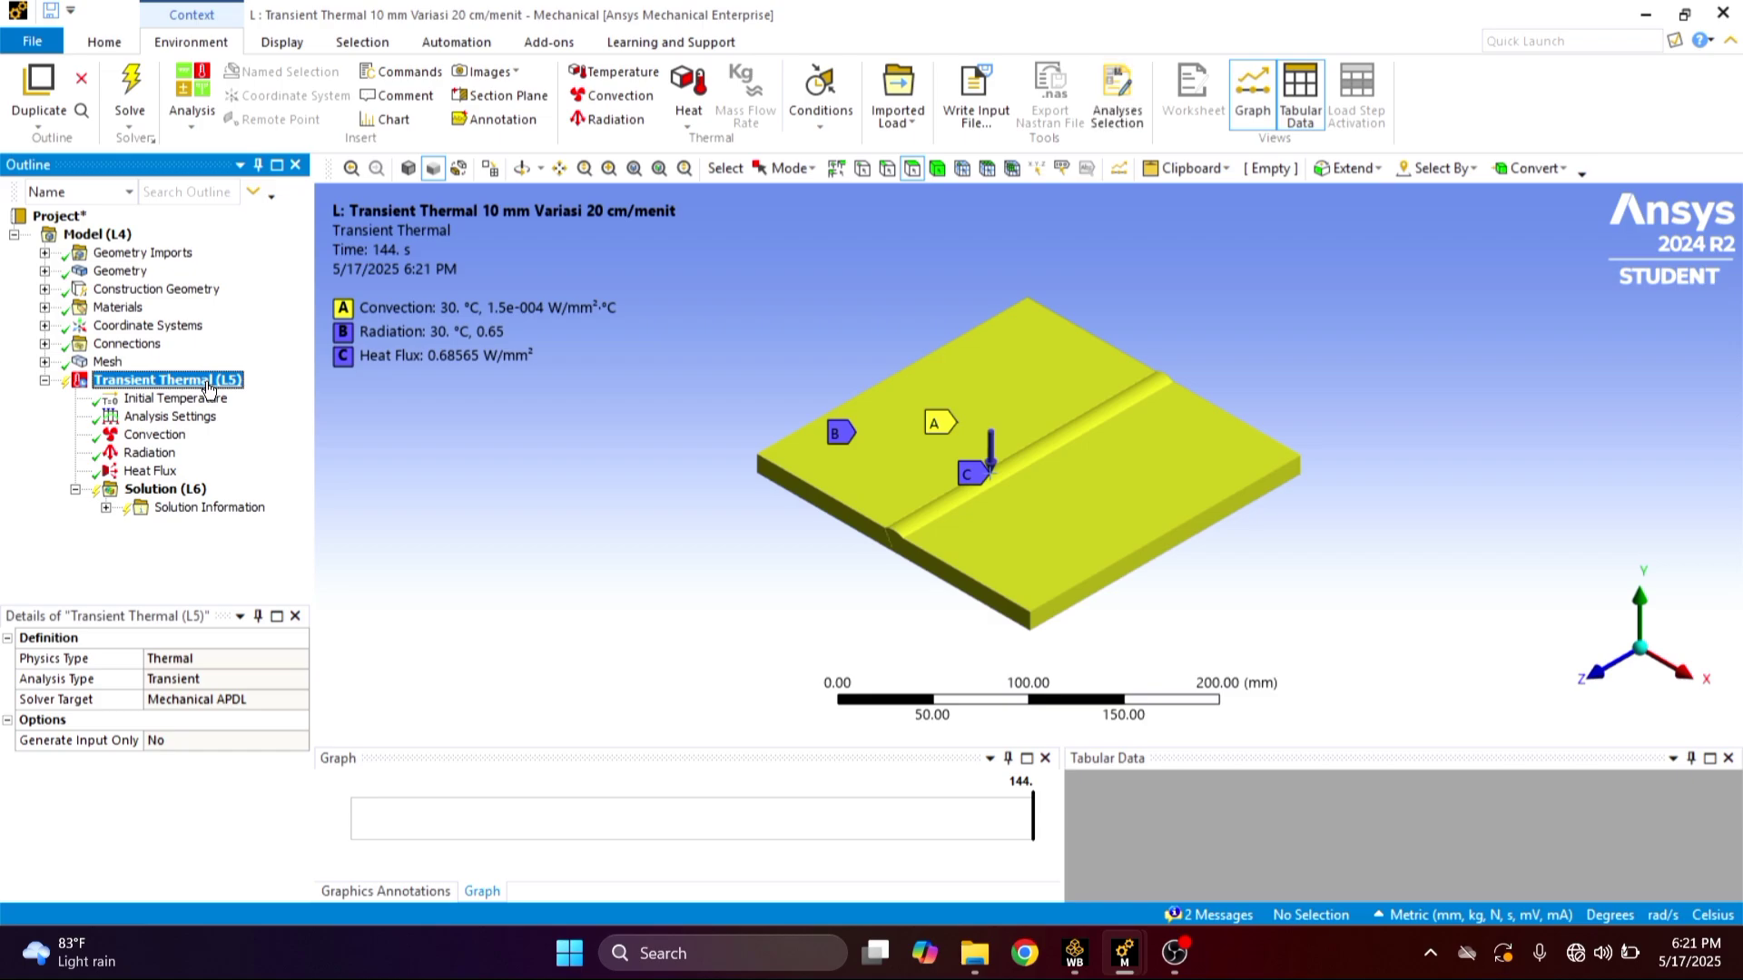
{"action": "right_click", "coordinate": [208, 386]}
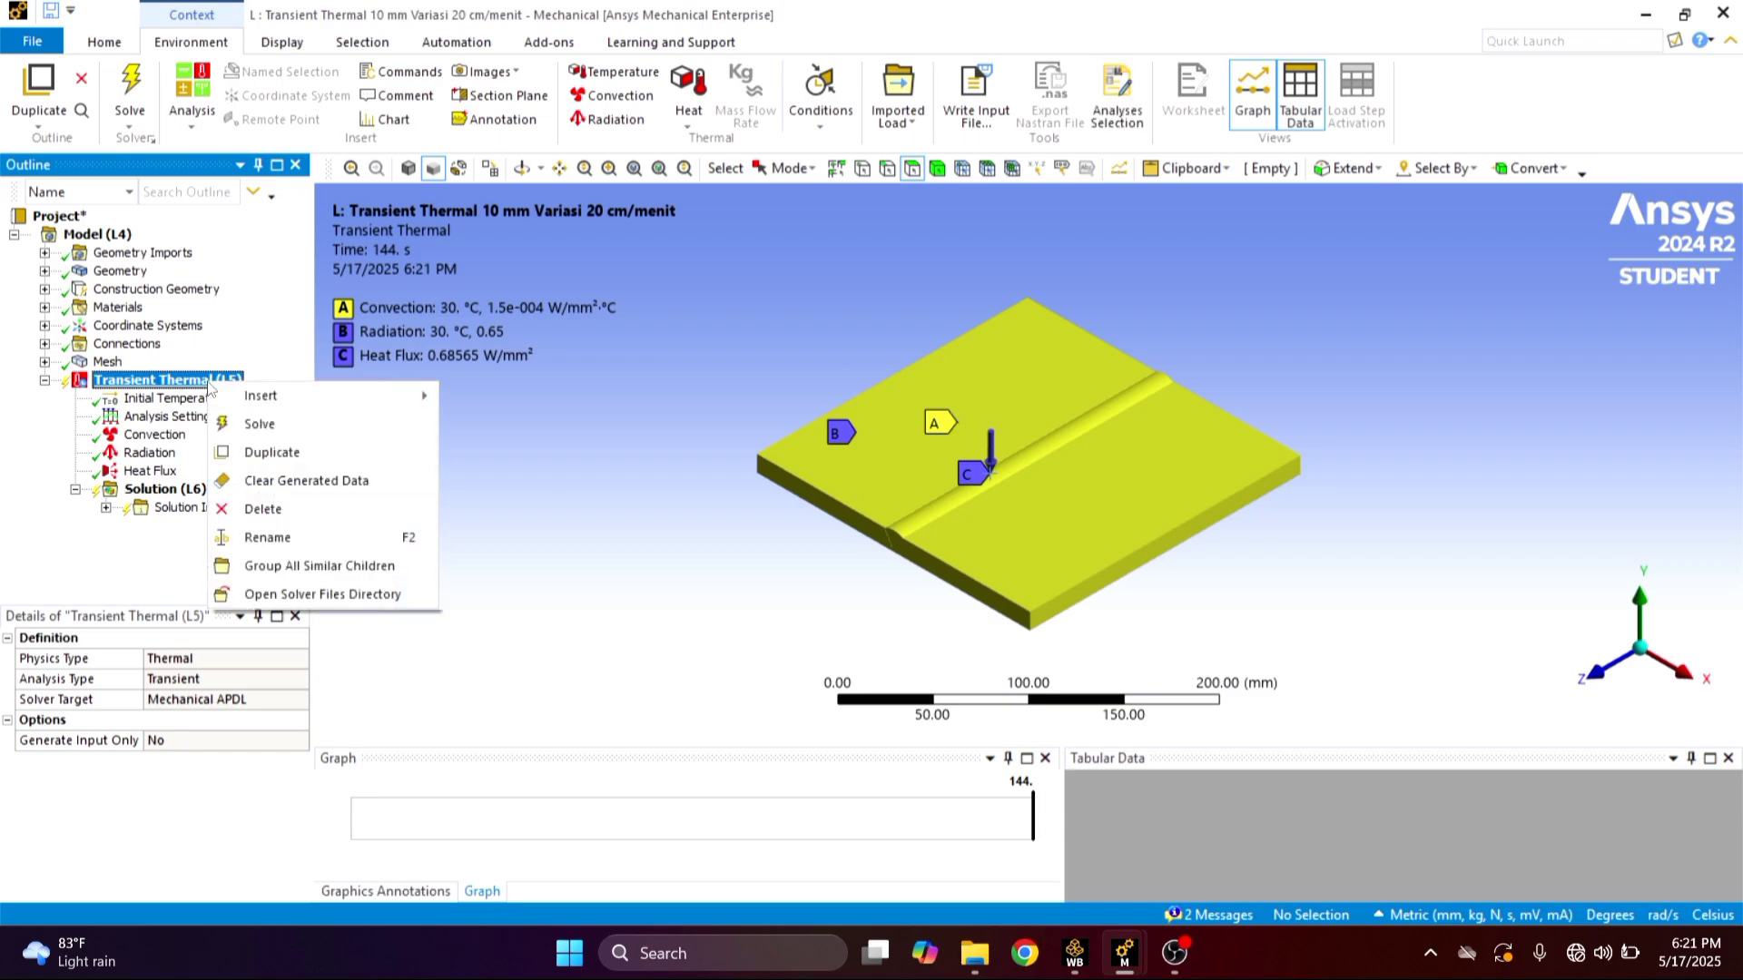
{"action": "left_click", "coordinate": [239, 424]}
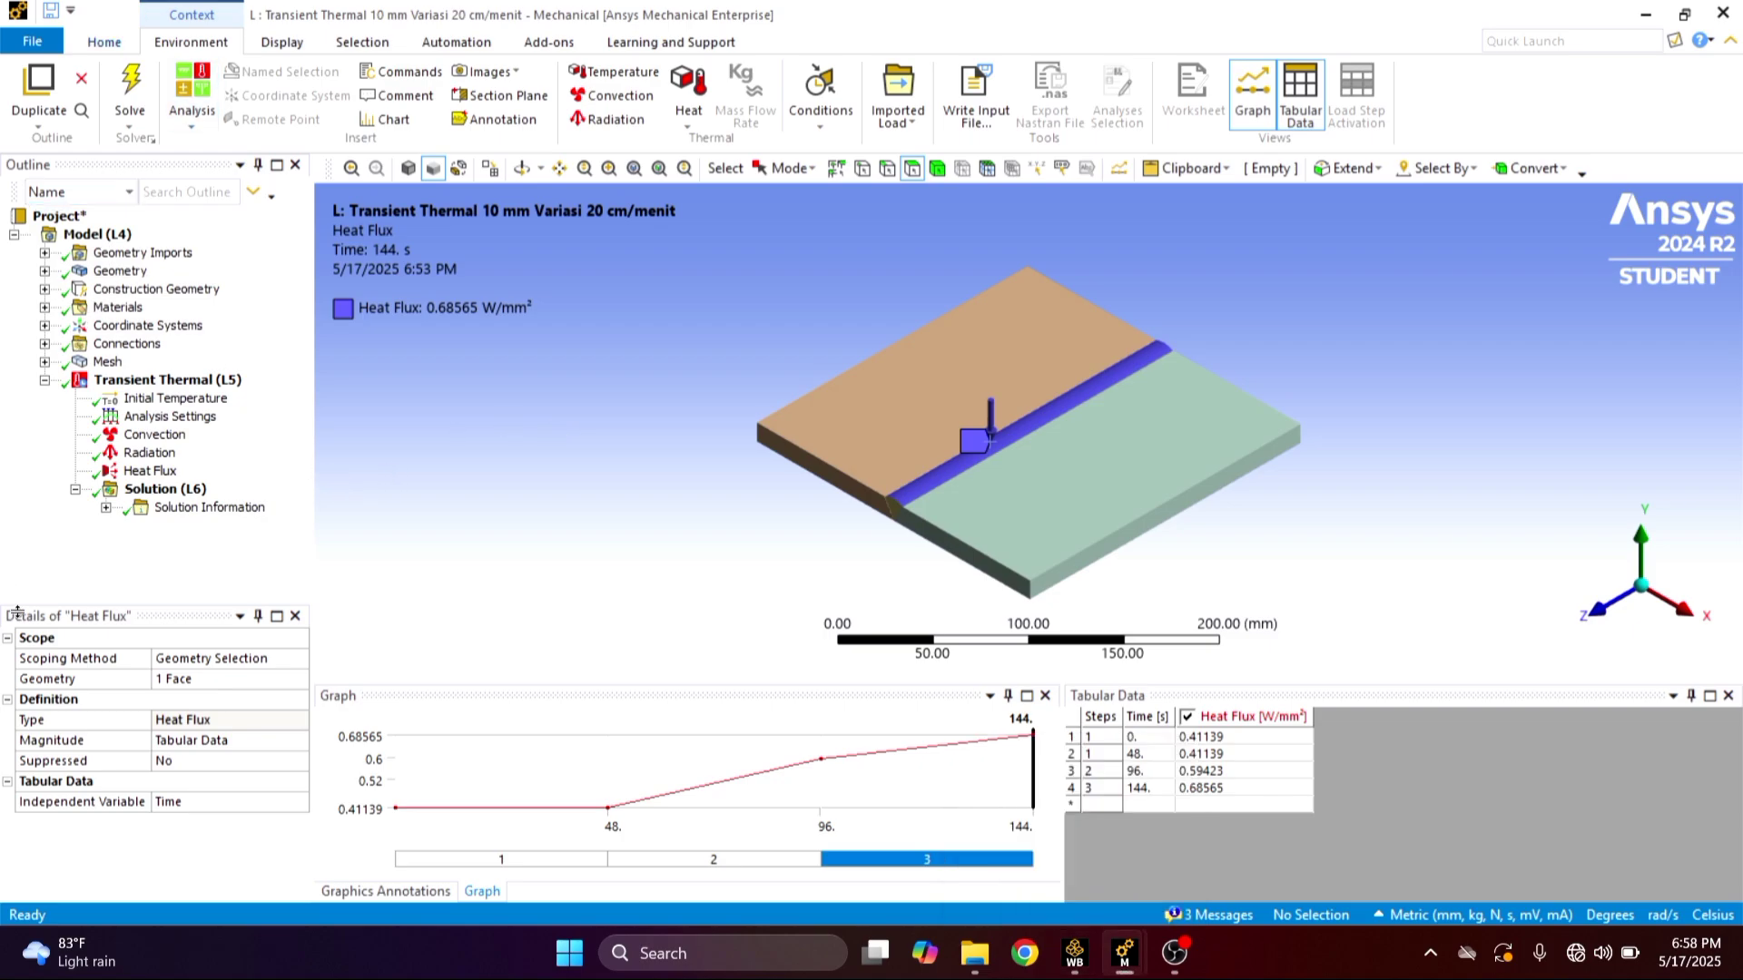
Insert a thermal Temperature result into the solution
{"action": "left_click", "coordinate": [151, 494]}
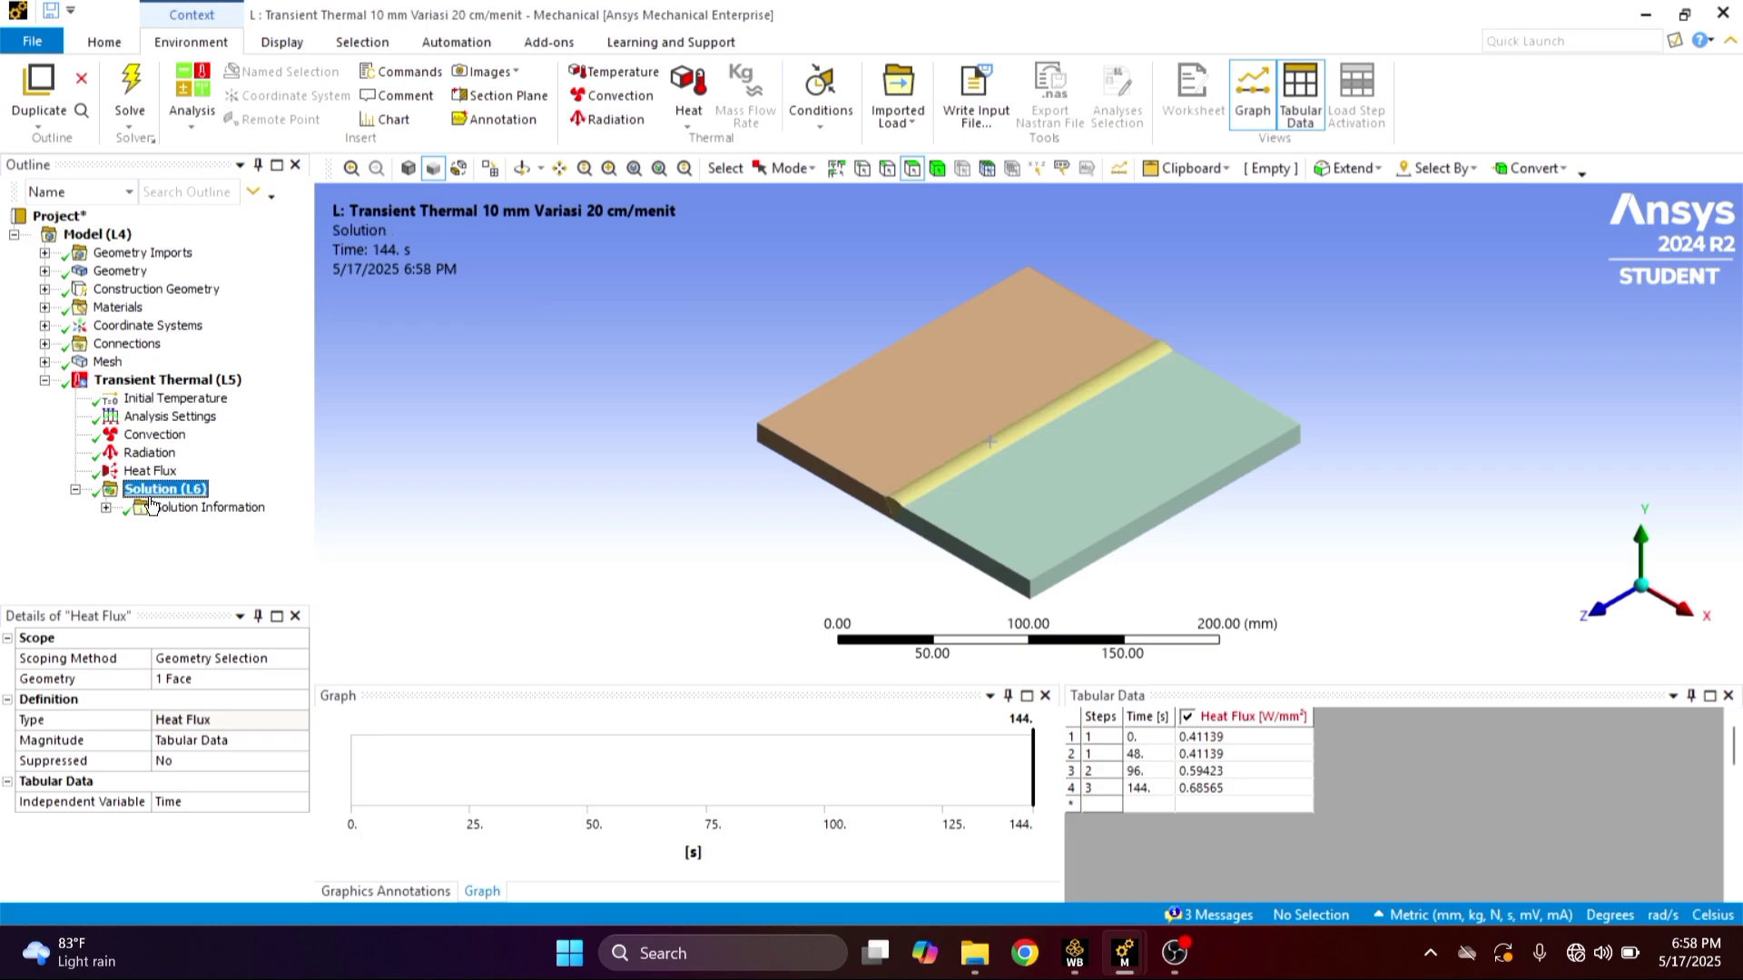
{"action": "right_click", "coordinate": [151, 499]}
{"action": "mouse_move", "coordinate": [242, 507]}
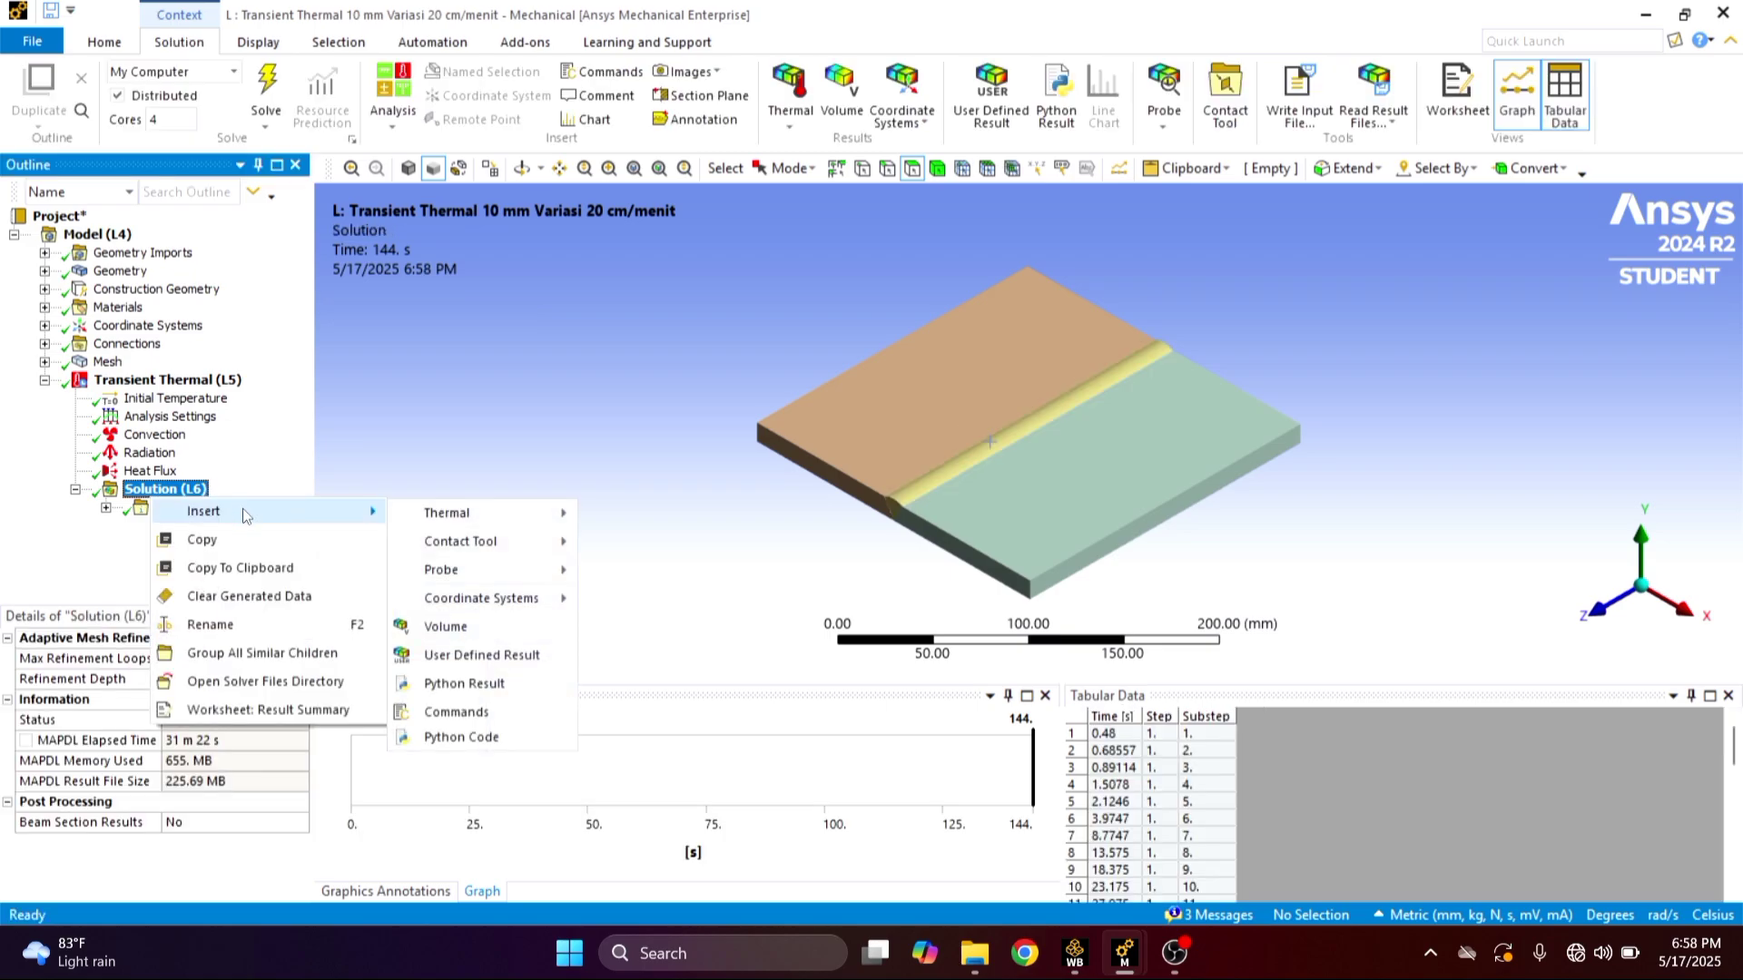
{"action": "mouse_move", "coordinate": [429, 519]}
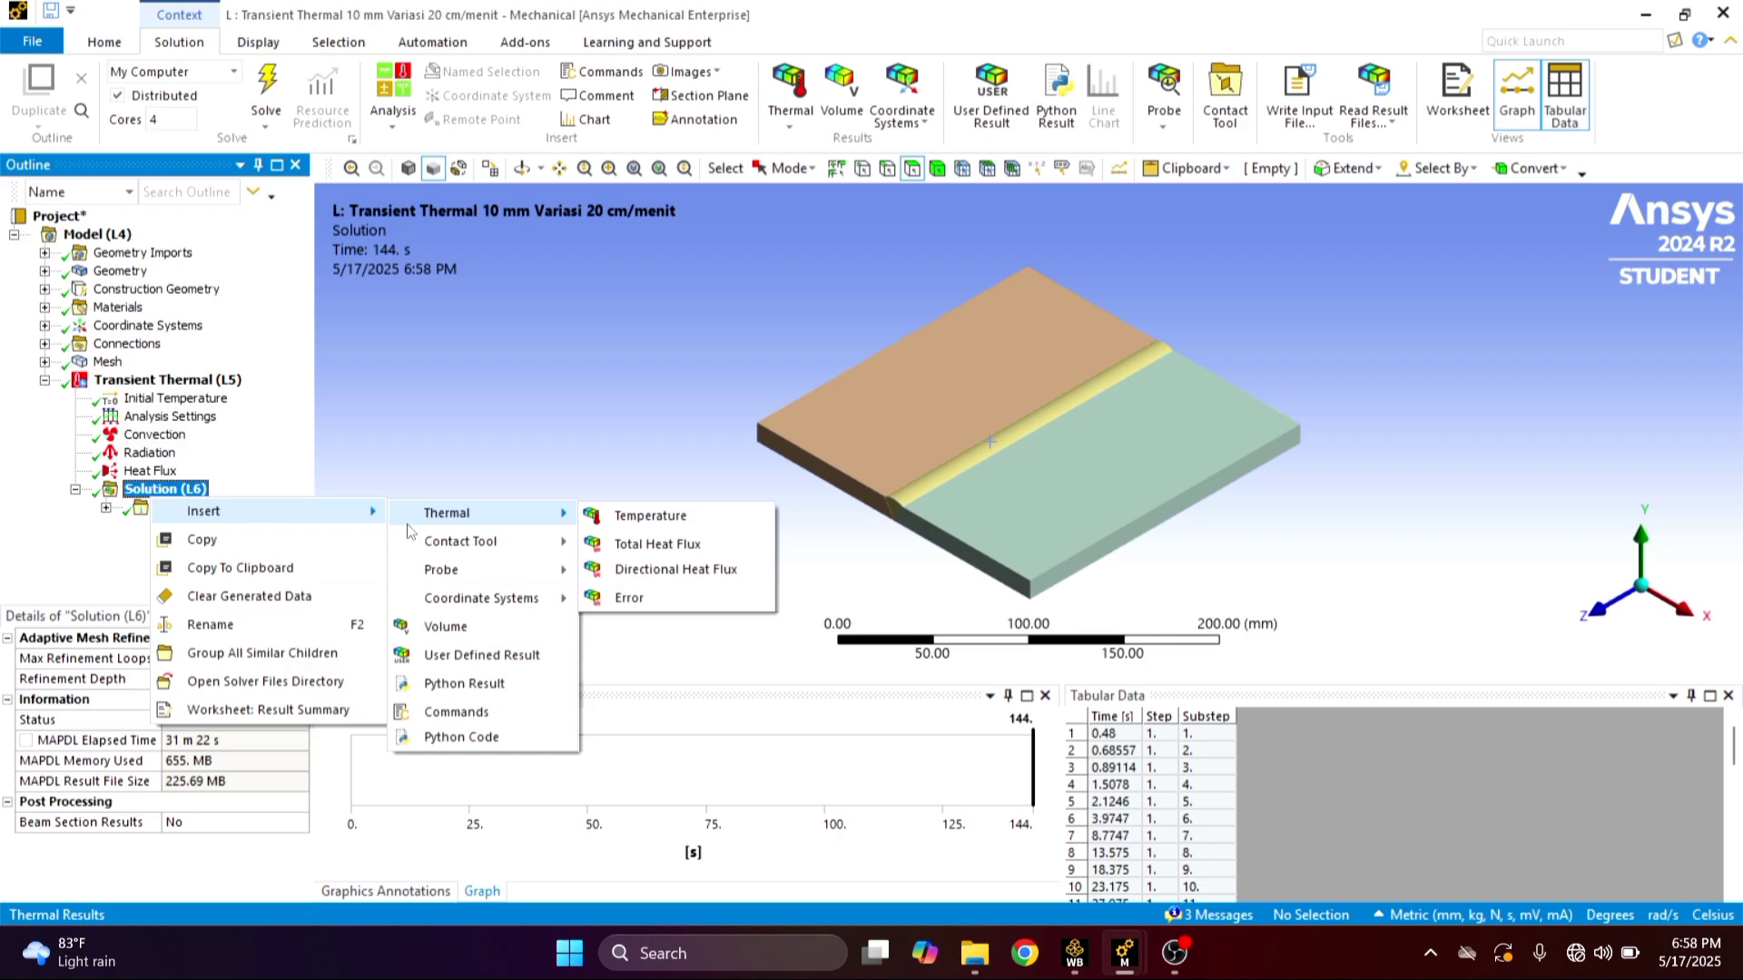
{"action": "left_click", "coordinate": [650, 516]}
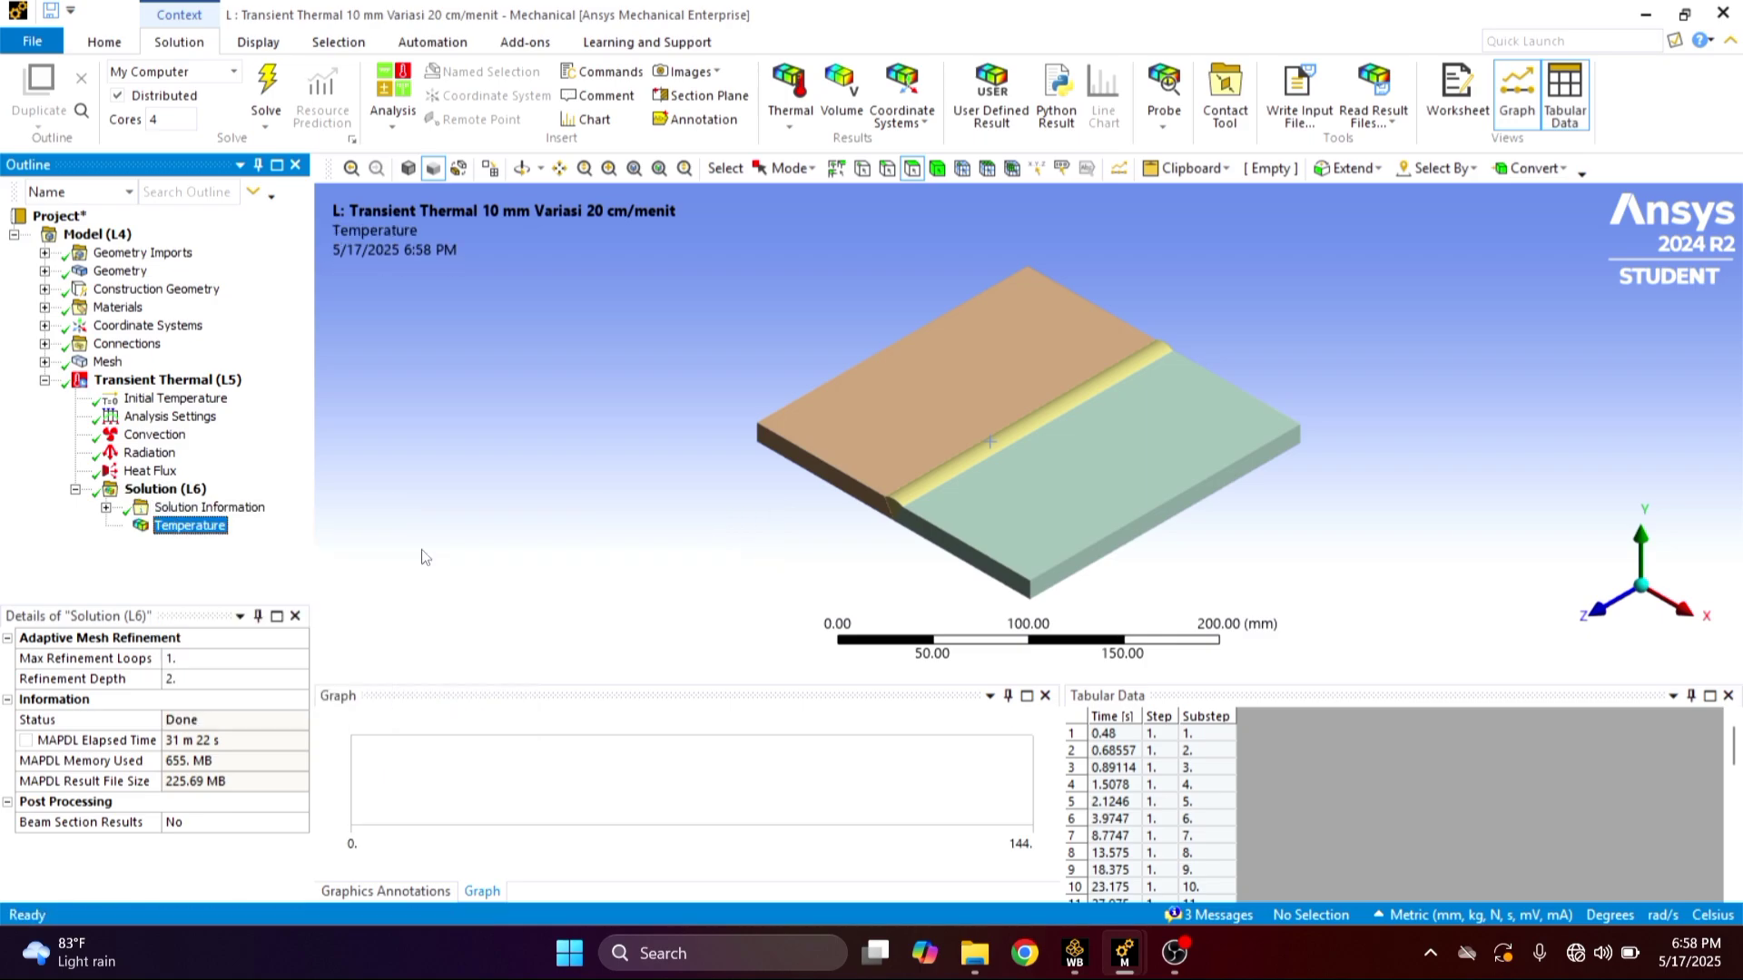
Evaluate all results of the thermal solution and open the Temperature result
{"action": "left_click", "coordinate": [151, 471]}
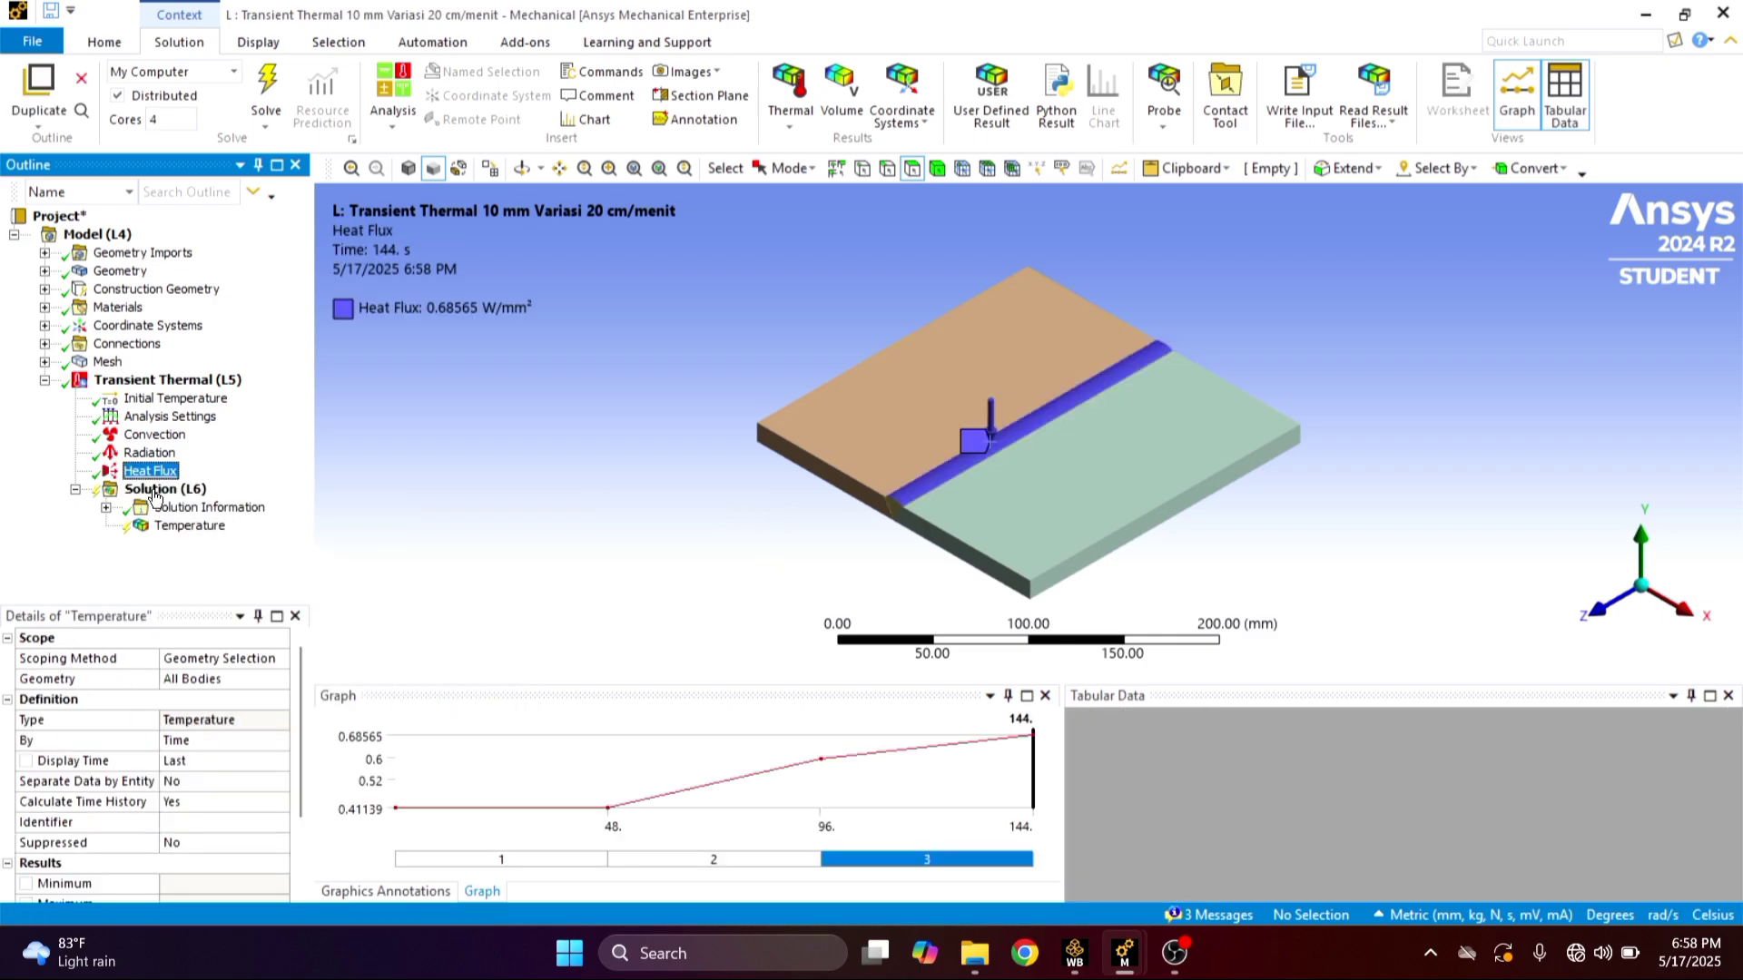
{"action": "left_click", "coordinate": [156, 493]}
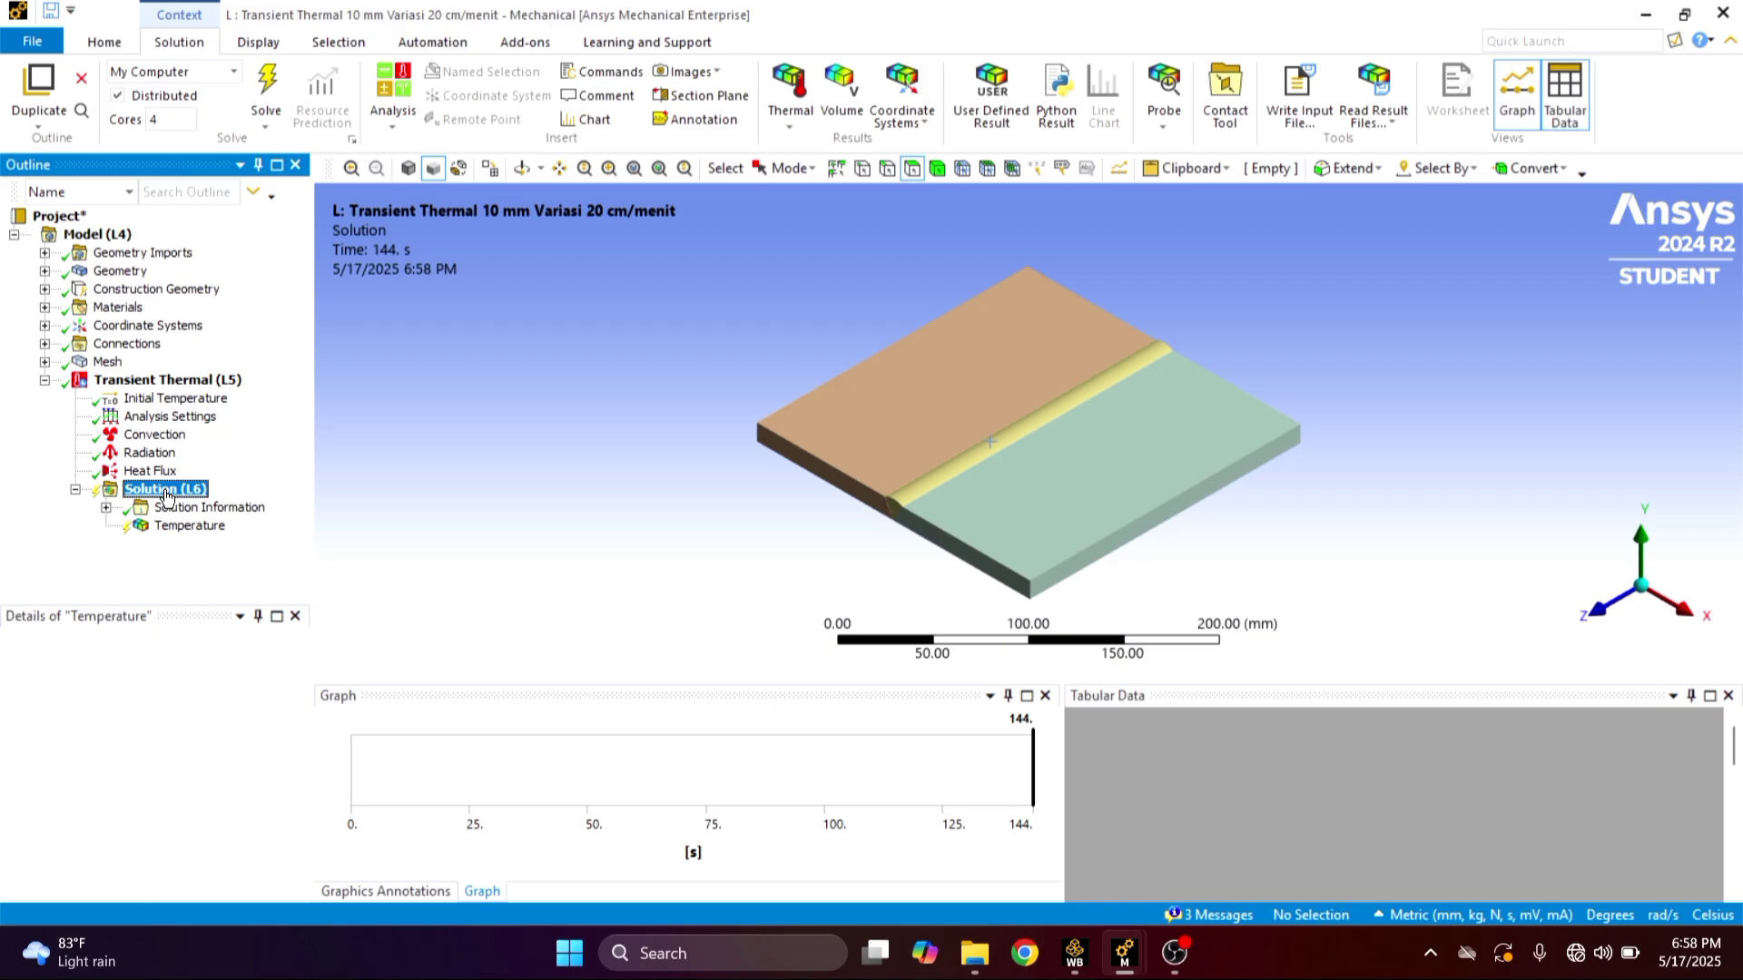
{"action": "right_click", "coordinate": [168, 495]}
{"action": "left_click", "coordinate": [237, 531]}
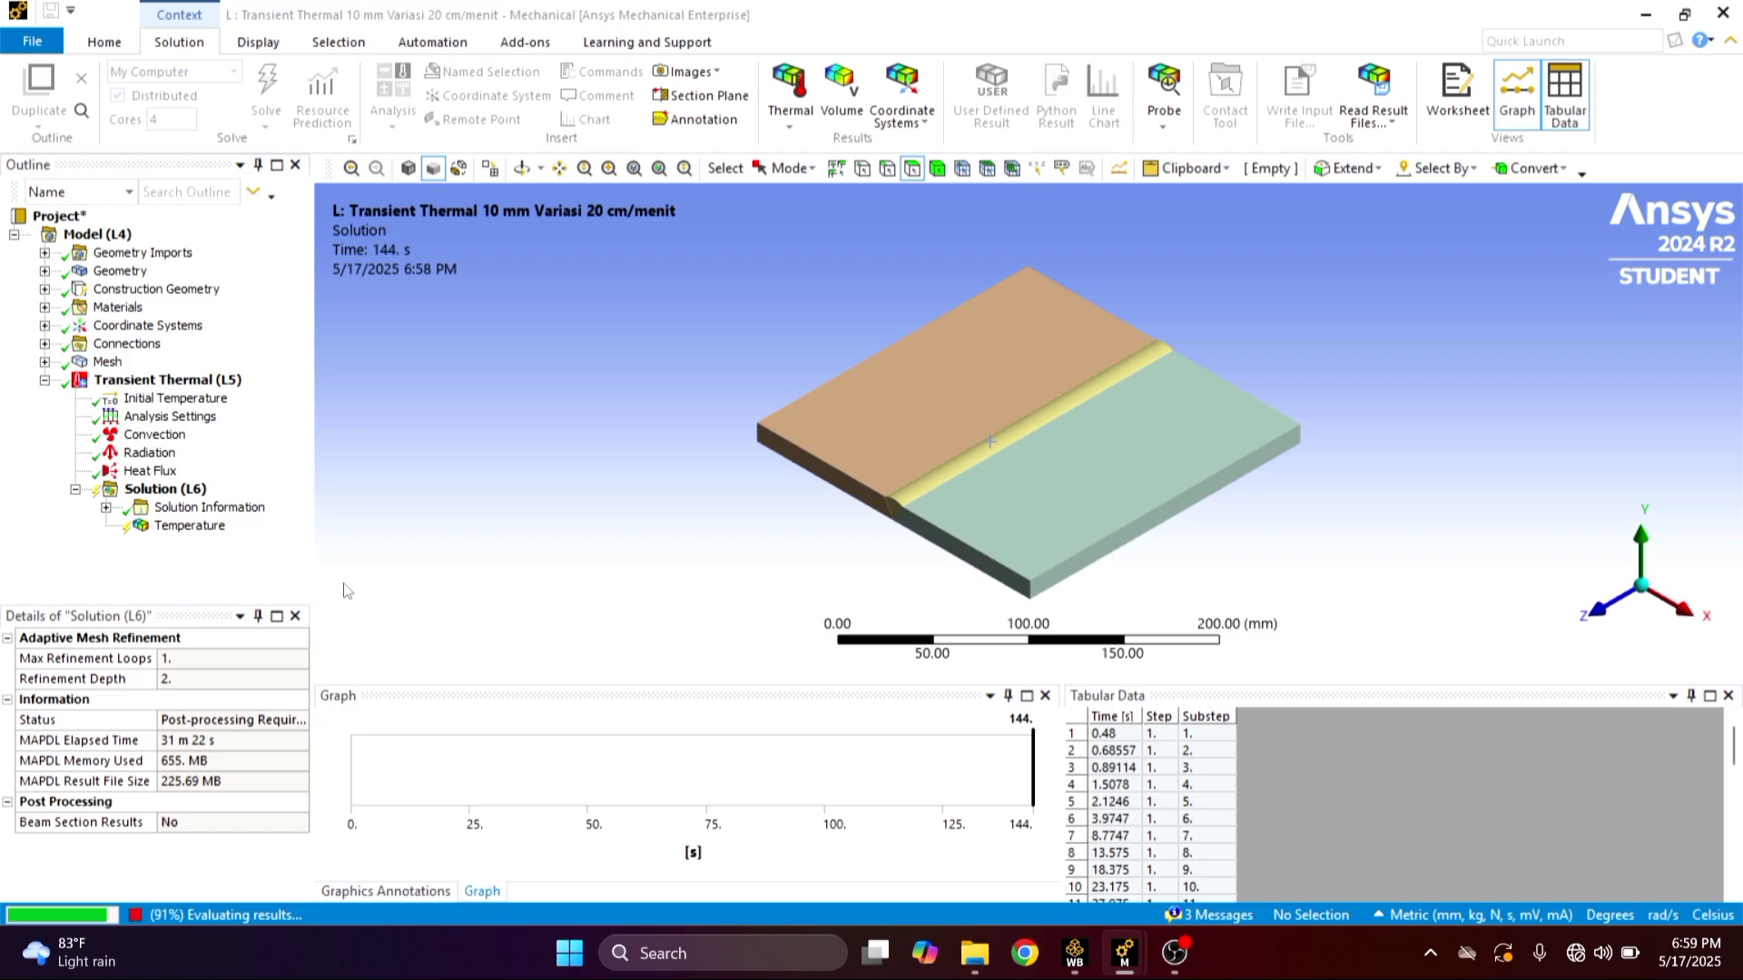
{"action": "left_click", "coordinate": [218, 533]}
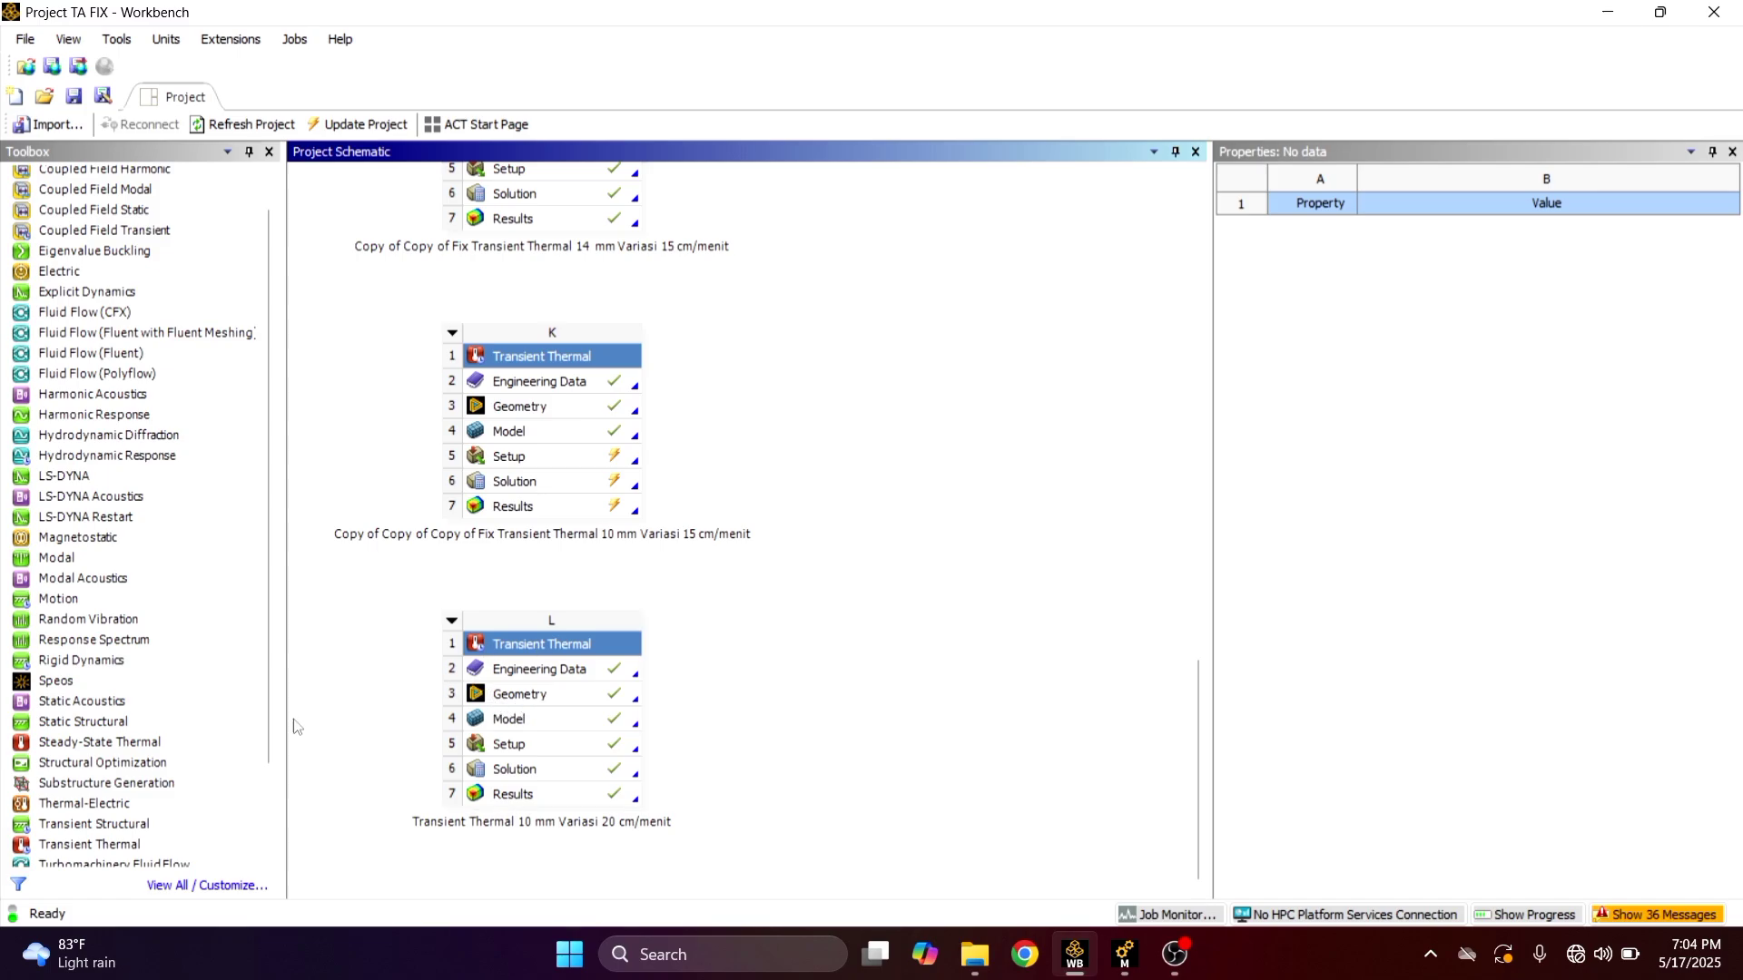
Add a Transient Structural system beside the 20 cm/menit Transient Thermal system and link the thermal model and solution to it
{"action": "scroll", "coordinate": [265, 727], "scroll_direction": "down", "scroll_amount": 1}
{"action": "left_click_drag", "start_coordinate": [264, 727], "coordinate": [261, 769]}
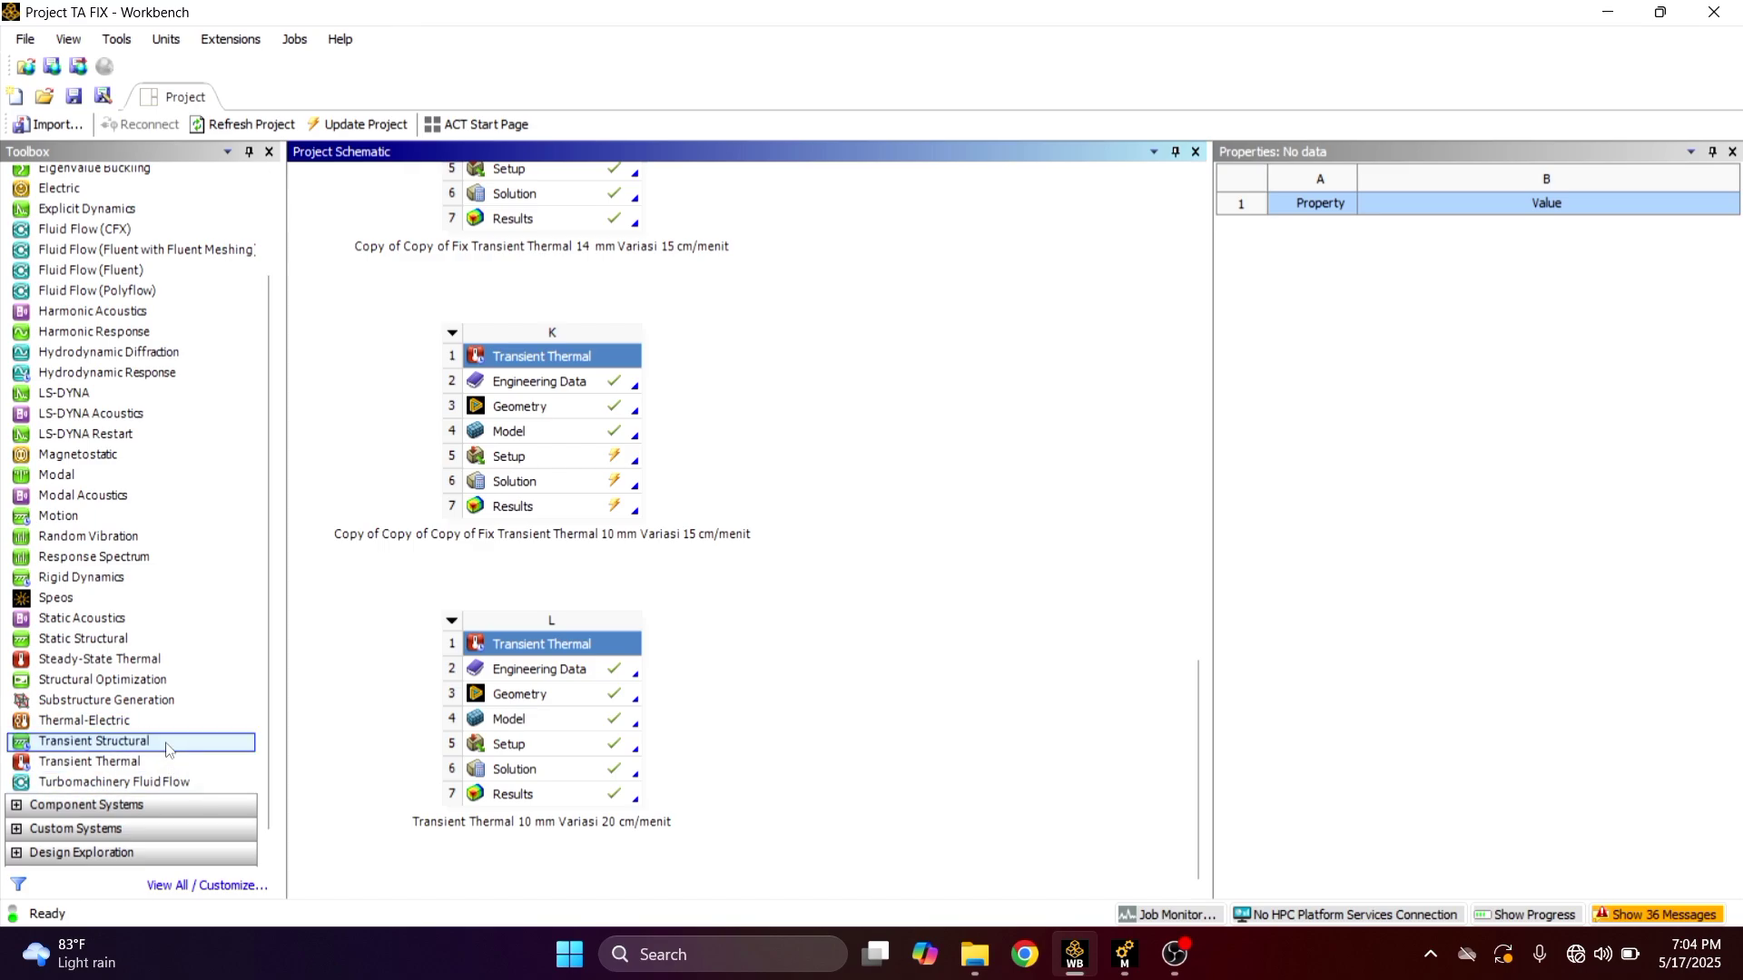
{"action": "left_click_drag", "start_coordinate": [166, 747], "coordinate": [827, 630]}
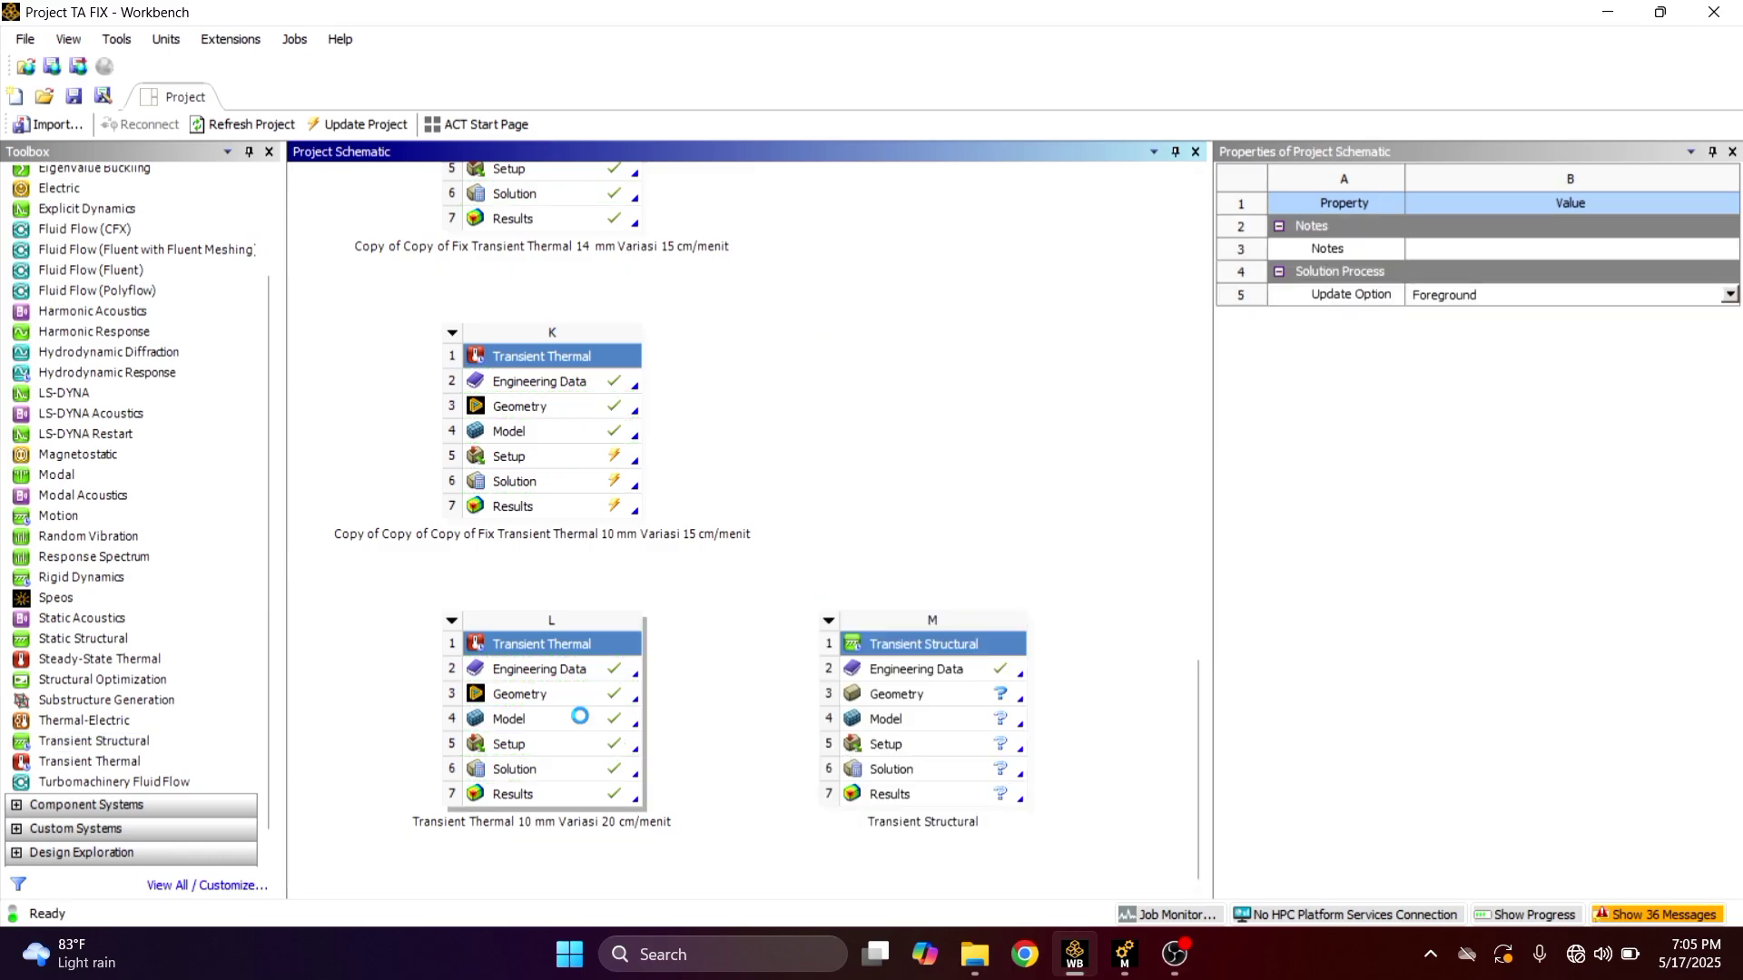
{"action": "left_click_drag", "start_coordinate": [582, 723], "coordinate": [857, 719]}
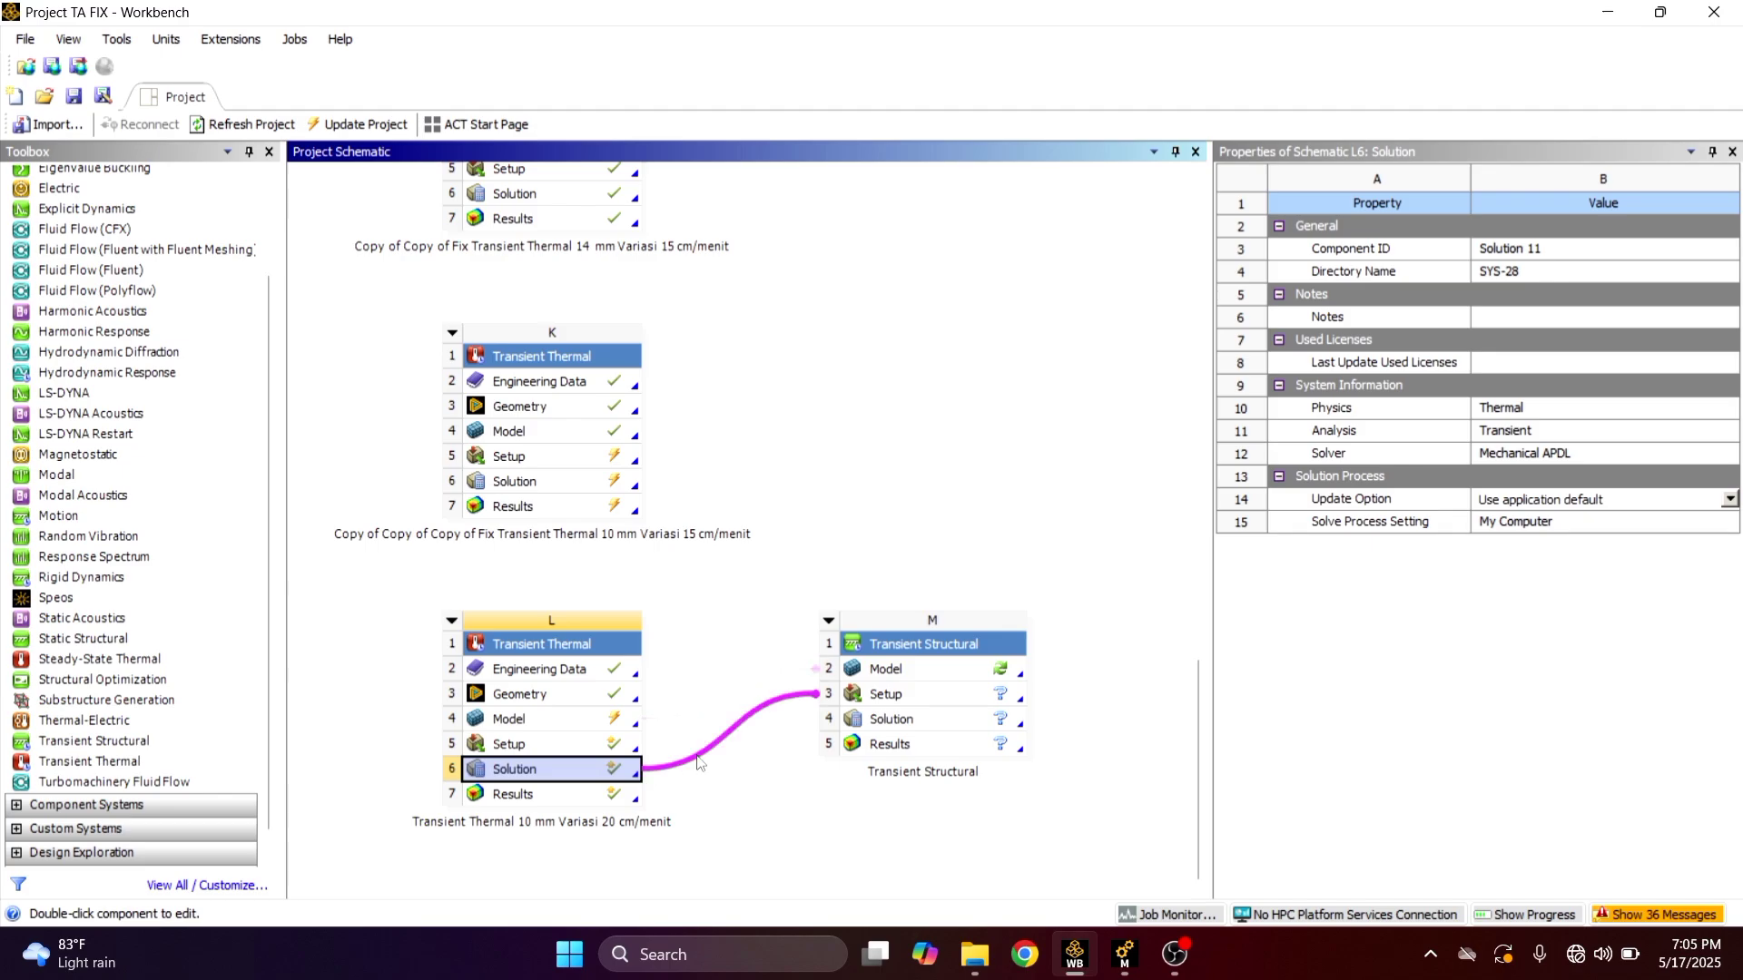
Update the 10 mm, 20 cm/menit Transient Thermal system and open the model of the linked Transient Structural system
{"action": "right_click", "coordinate": [471, 606]}
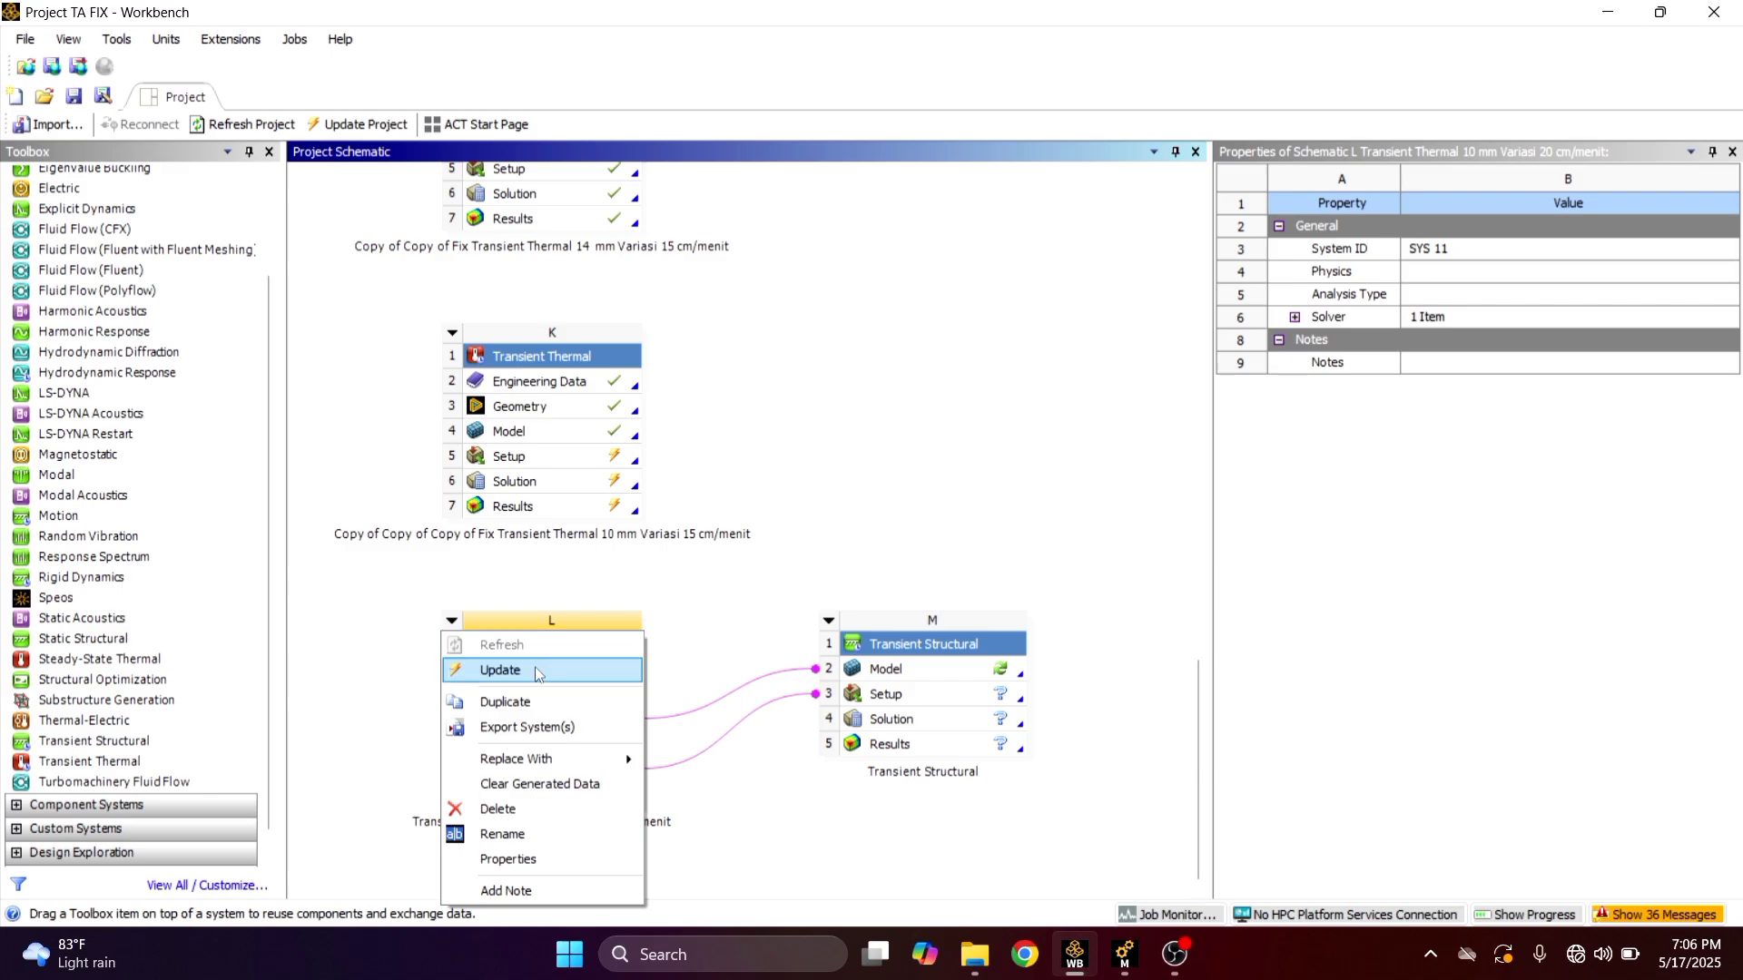
{"action": "left_click", "coordinate": [535, 670]}
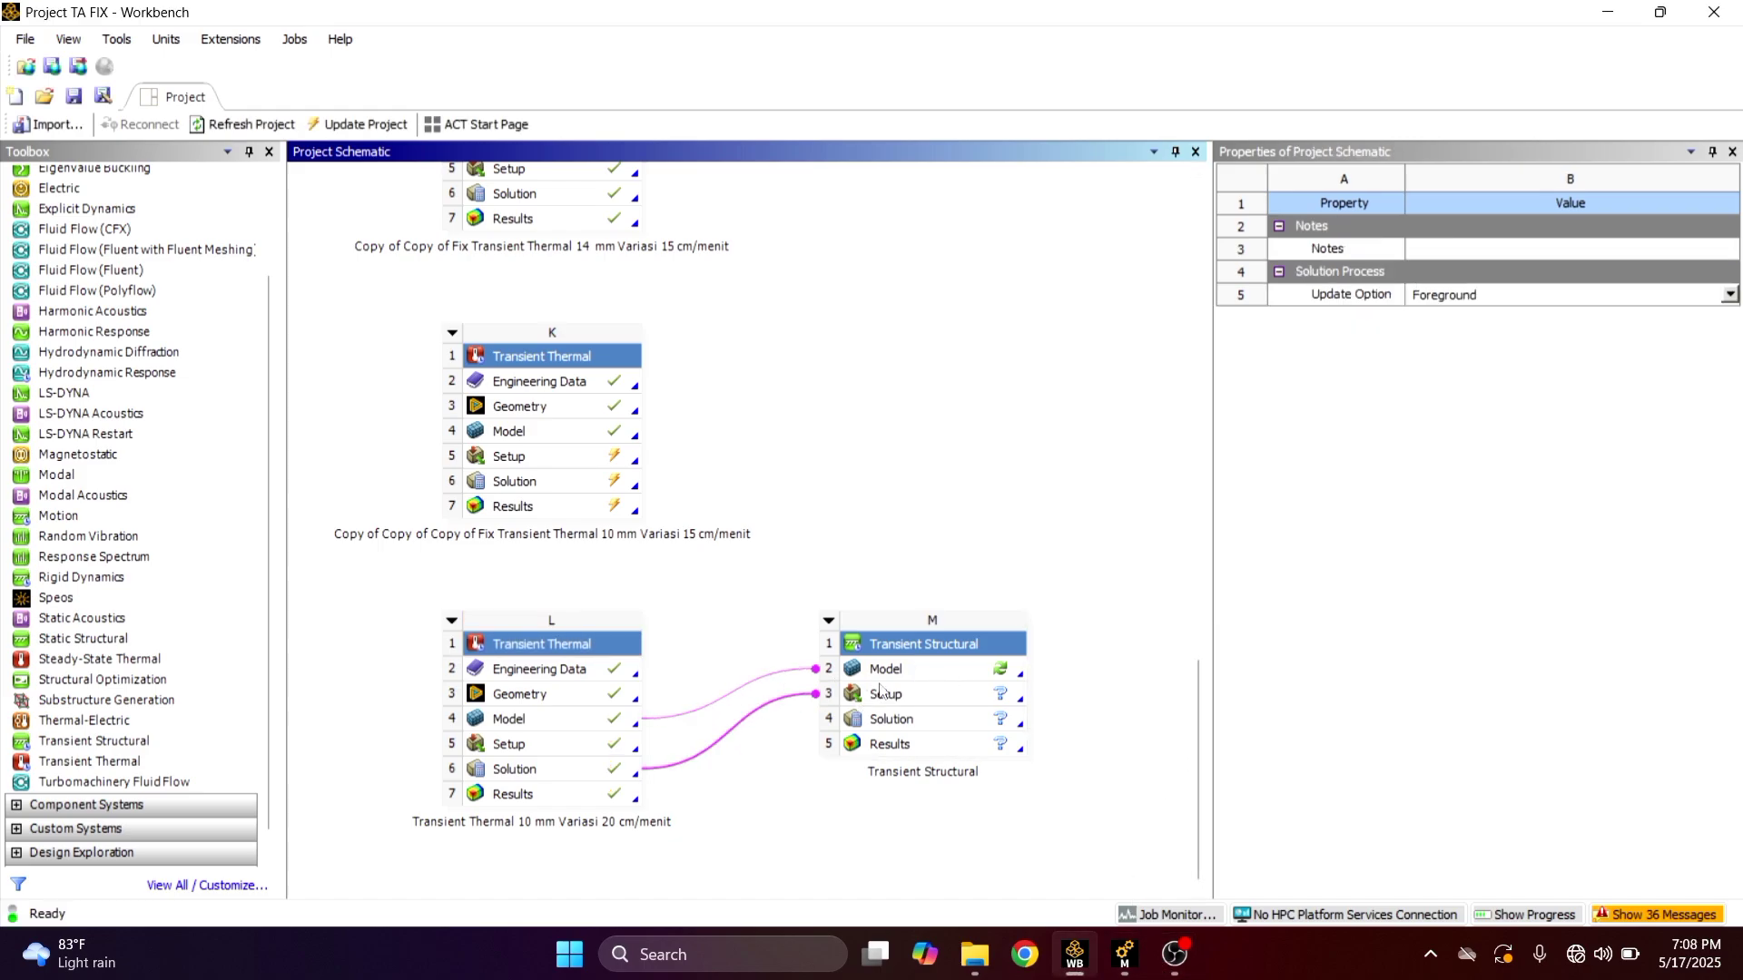
{"action": "double_click", "coordinate": [944, 674]}
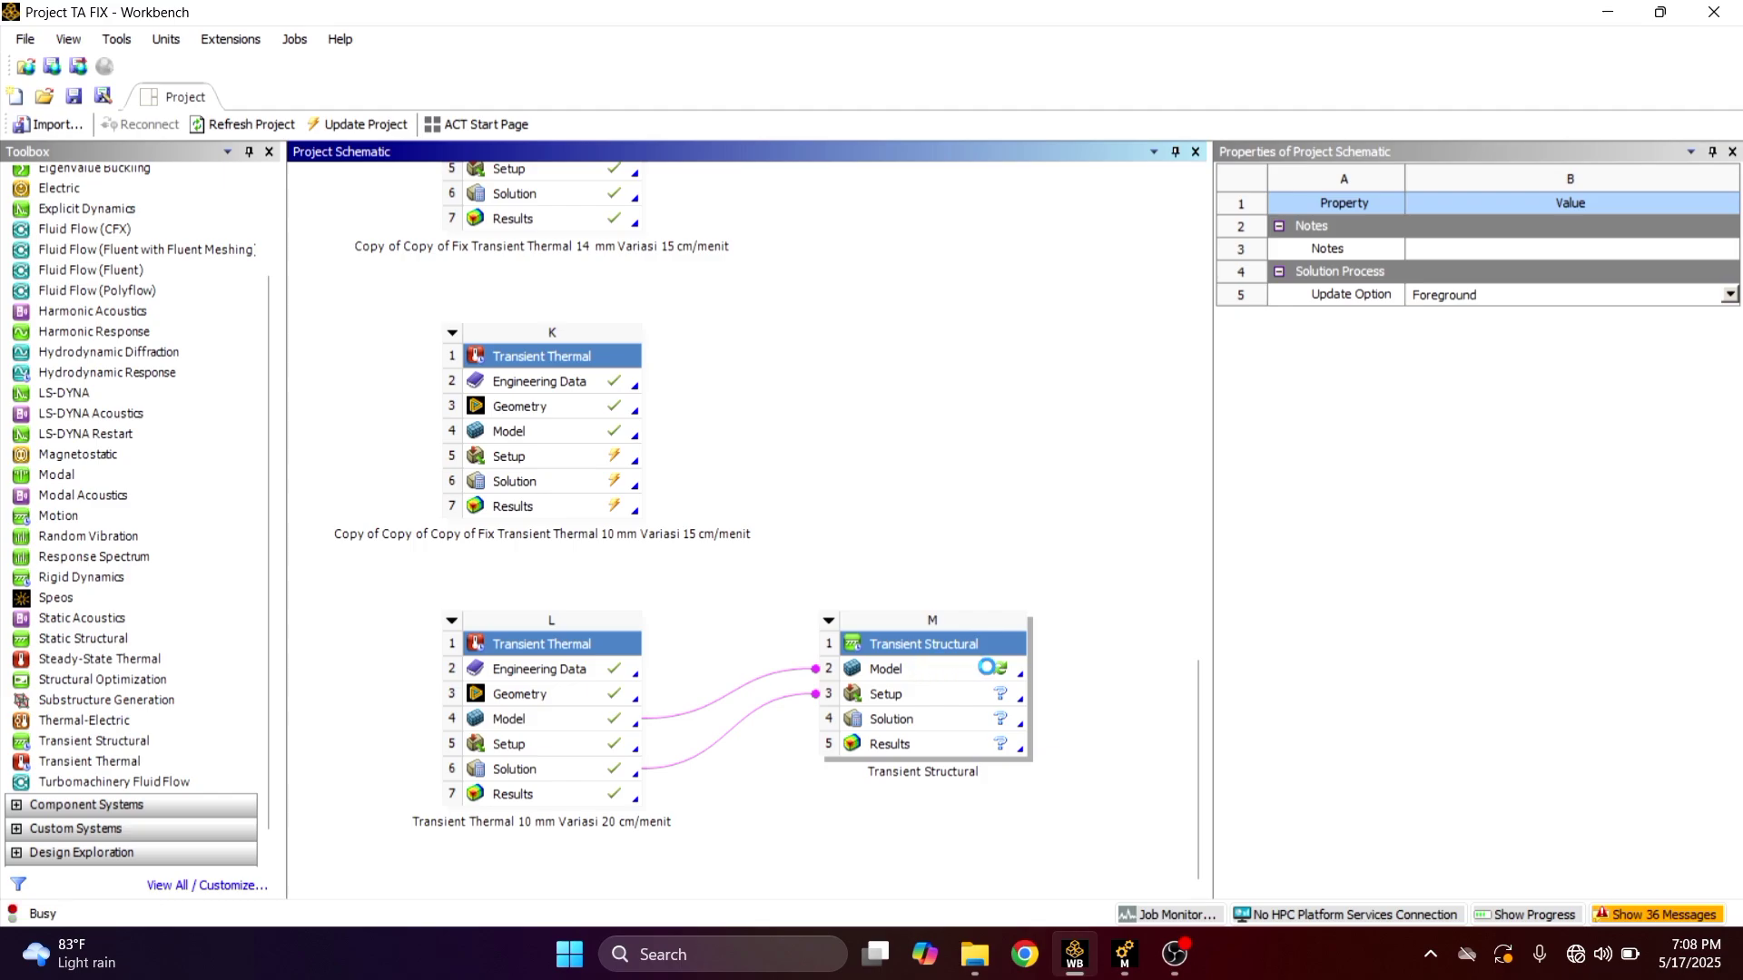
{"action": "left_click", "coordinate": [944, 679]}
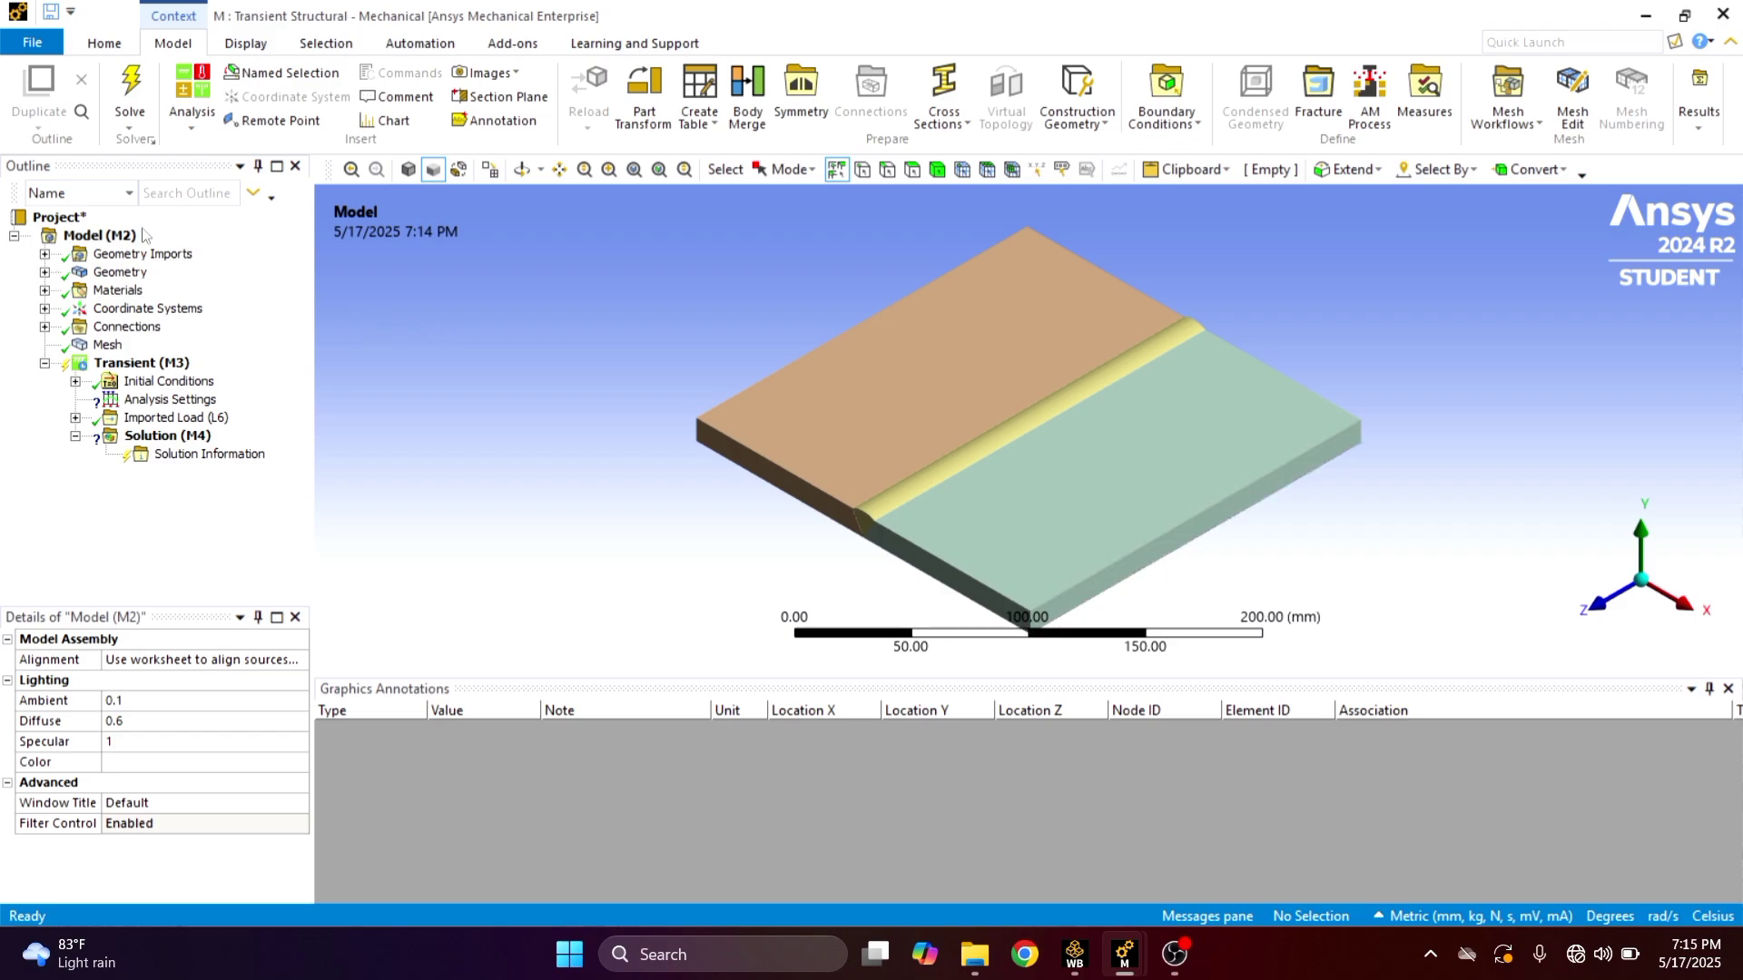
Insert a construction geometry Path into the structural model
{"action": "left_click", "coordinate": [101, 236]}
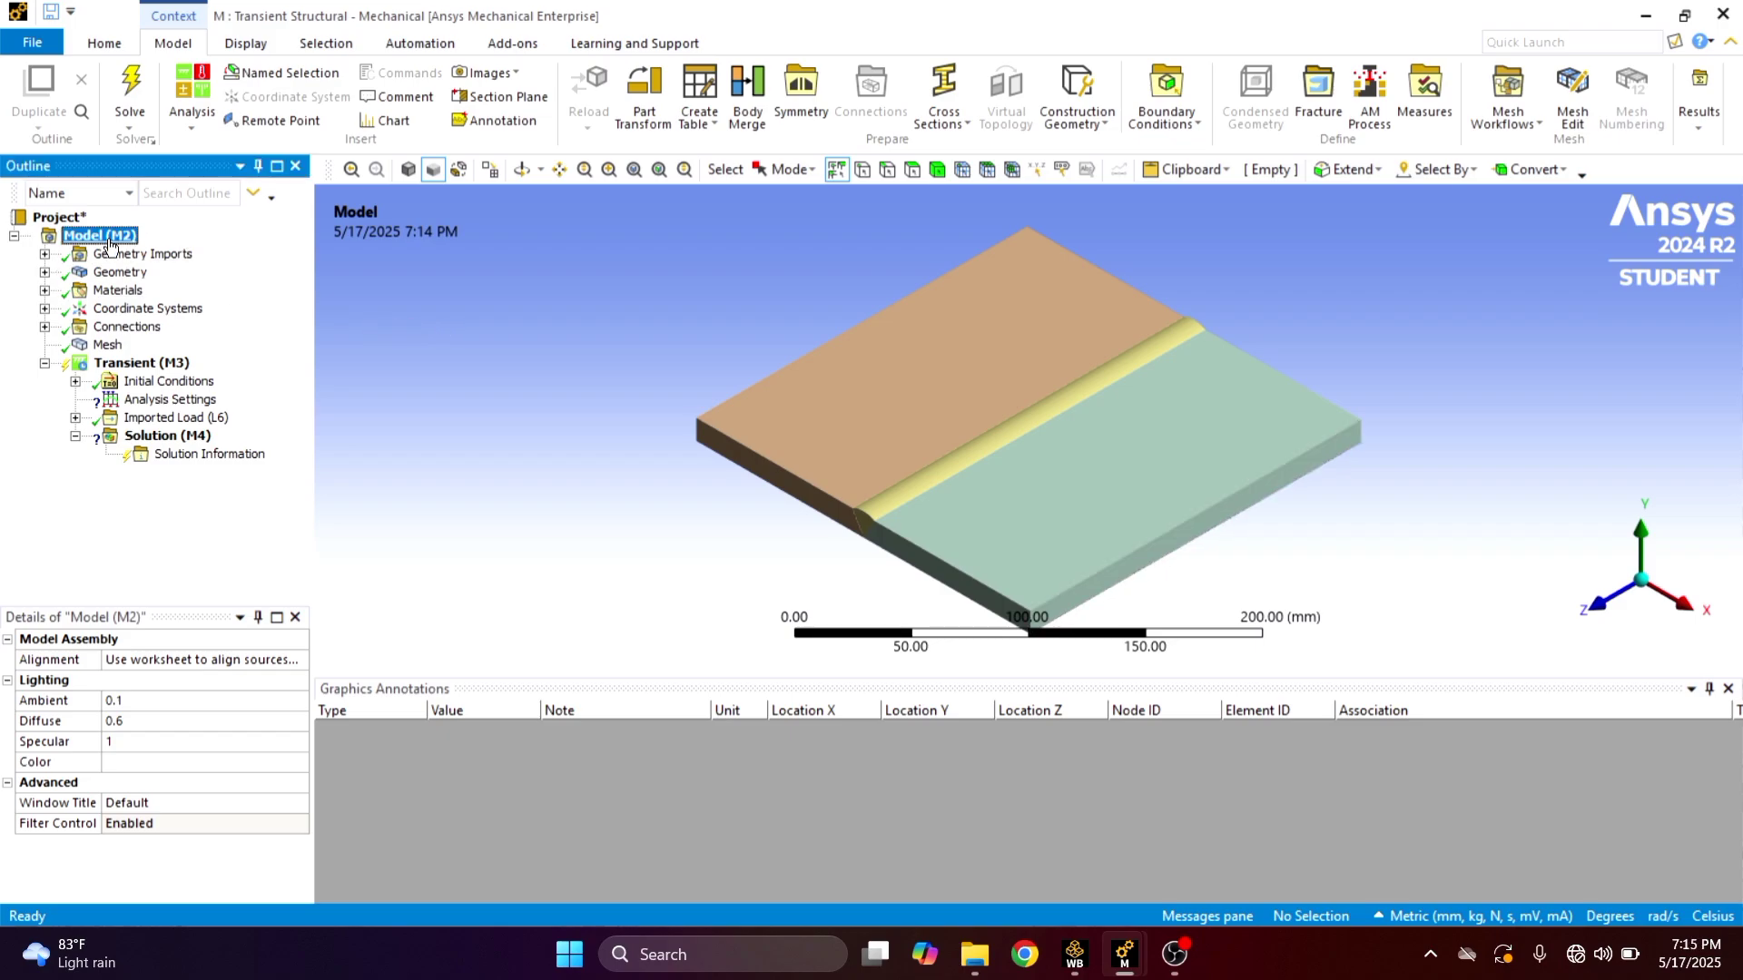
{"action": "right_click", "coordinate": [102, 247]}
{"action": "mouse_move", "coordinate": [128, 261]}
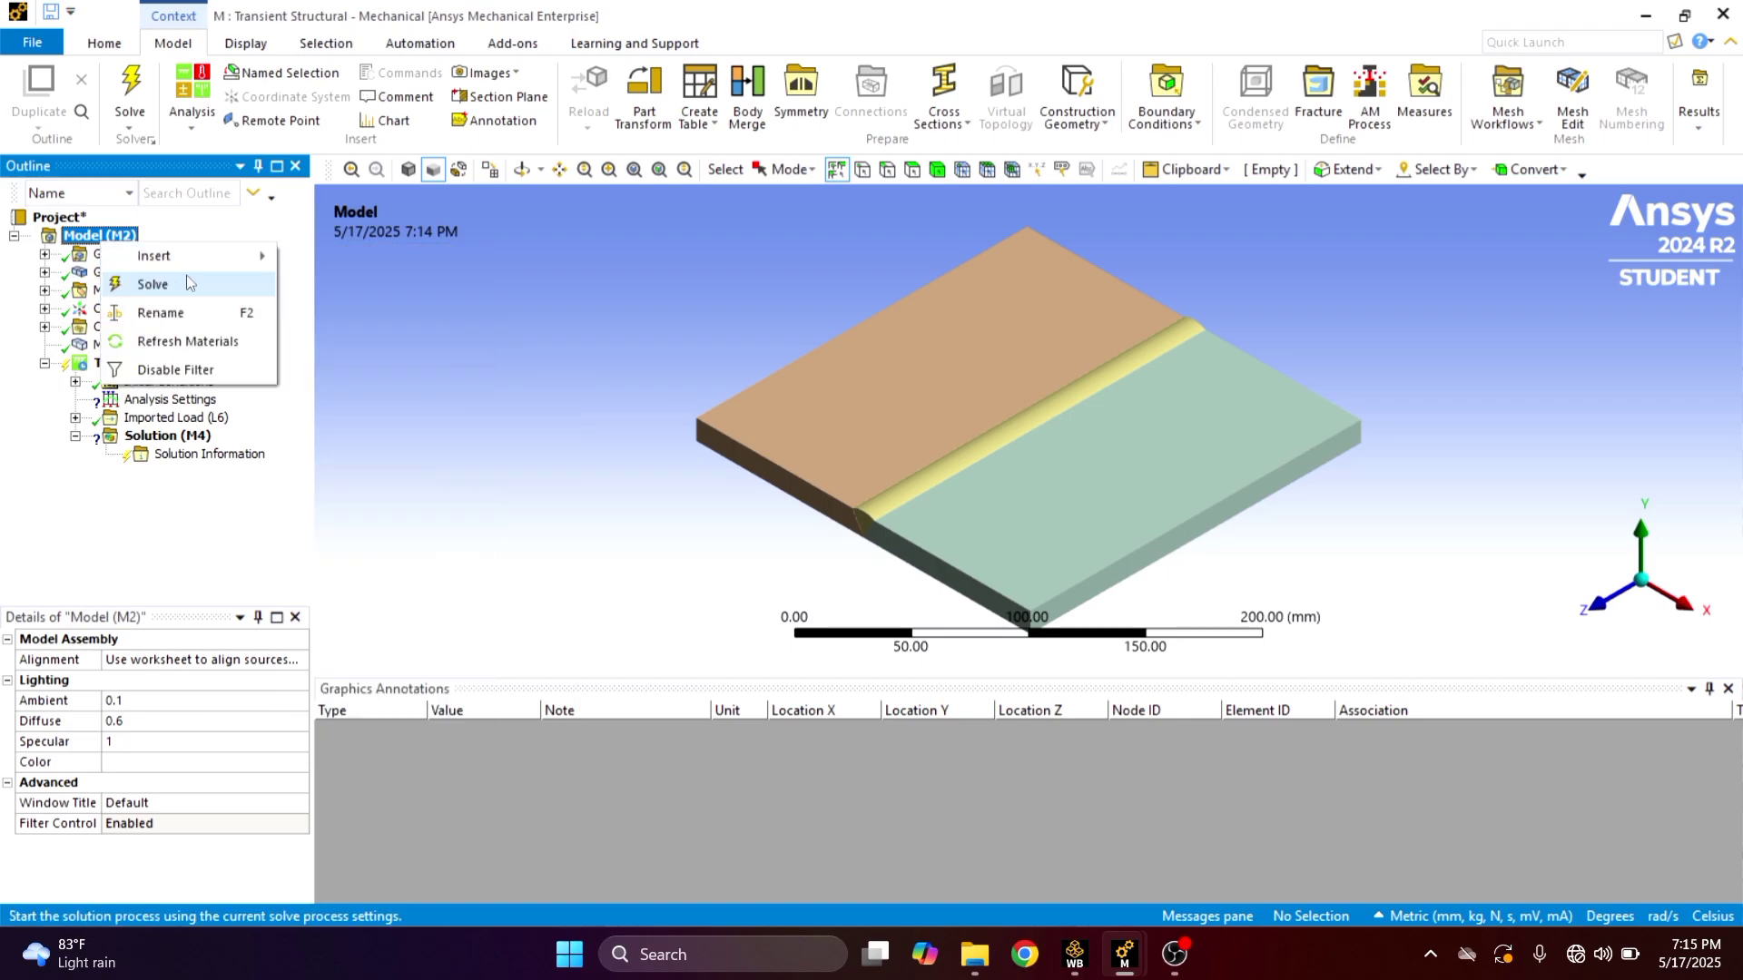
{"action": "mouse_move", "coordinate": [227, 257]}
{"action": "mouse_move", "coordinate": [363, 316]}
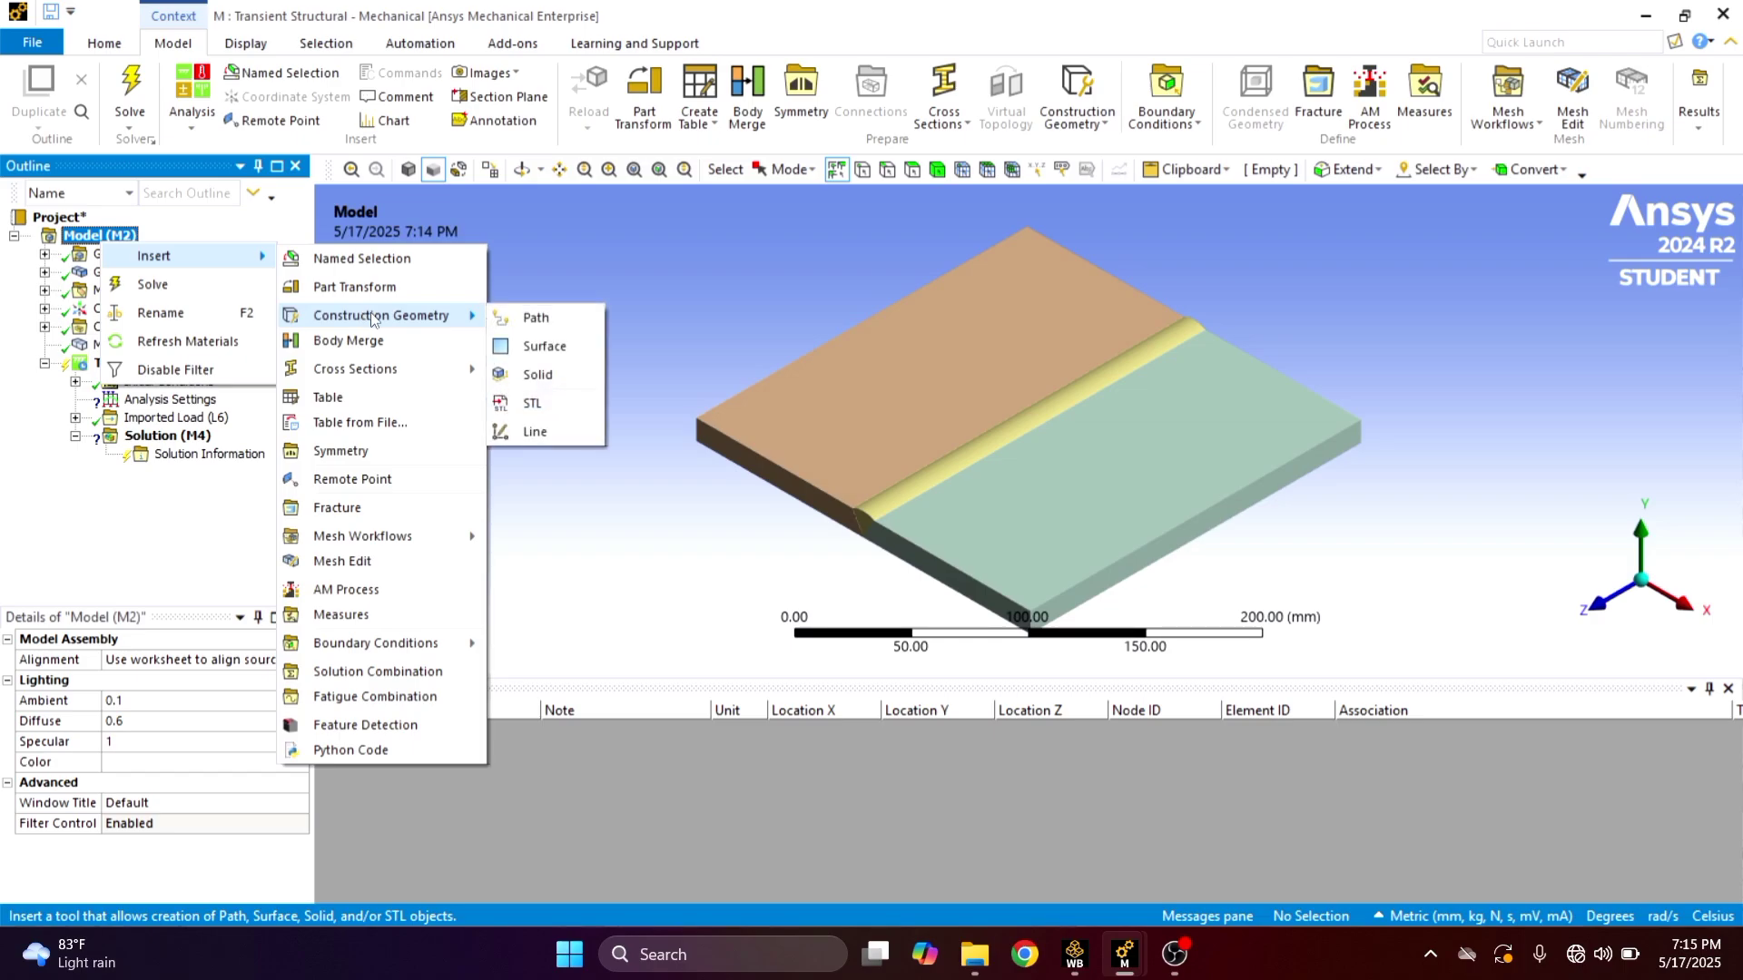
{"action": "left_click", "coordinate": [510, 320]}
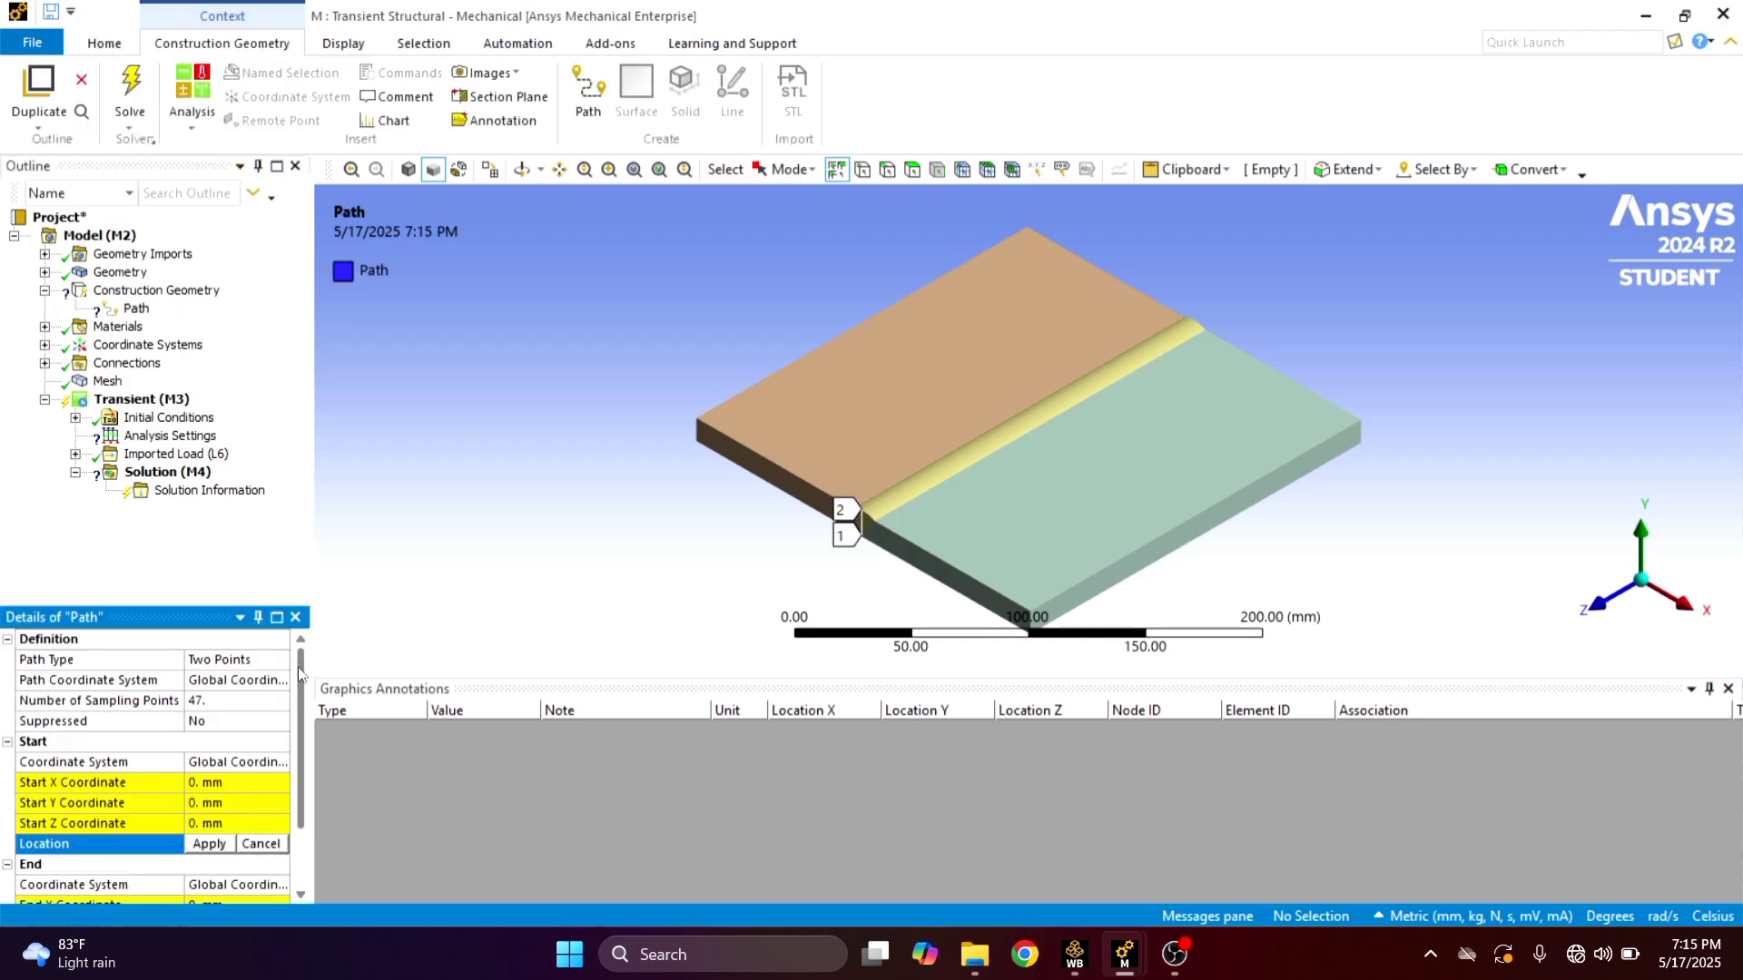
Set the path's start point to X 102 mm, Y 0 mm and Z -100 mm
{"action": "left_click", "coordinate": [222, 702]}
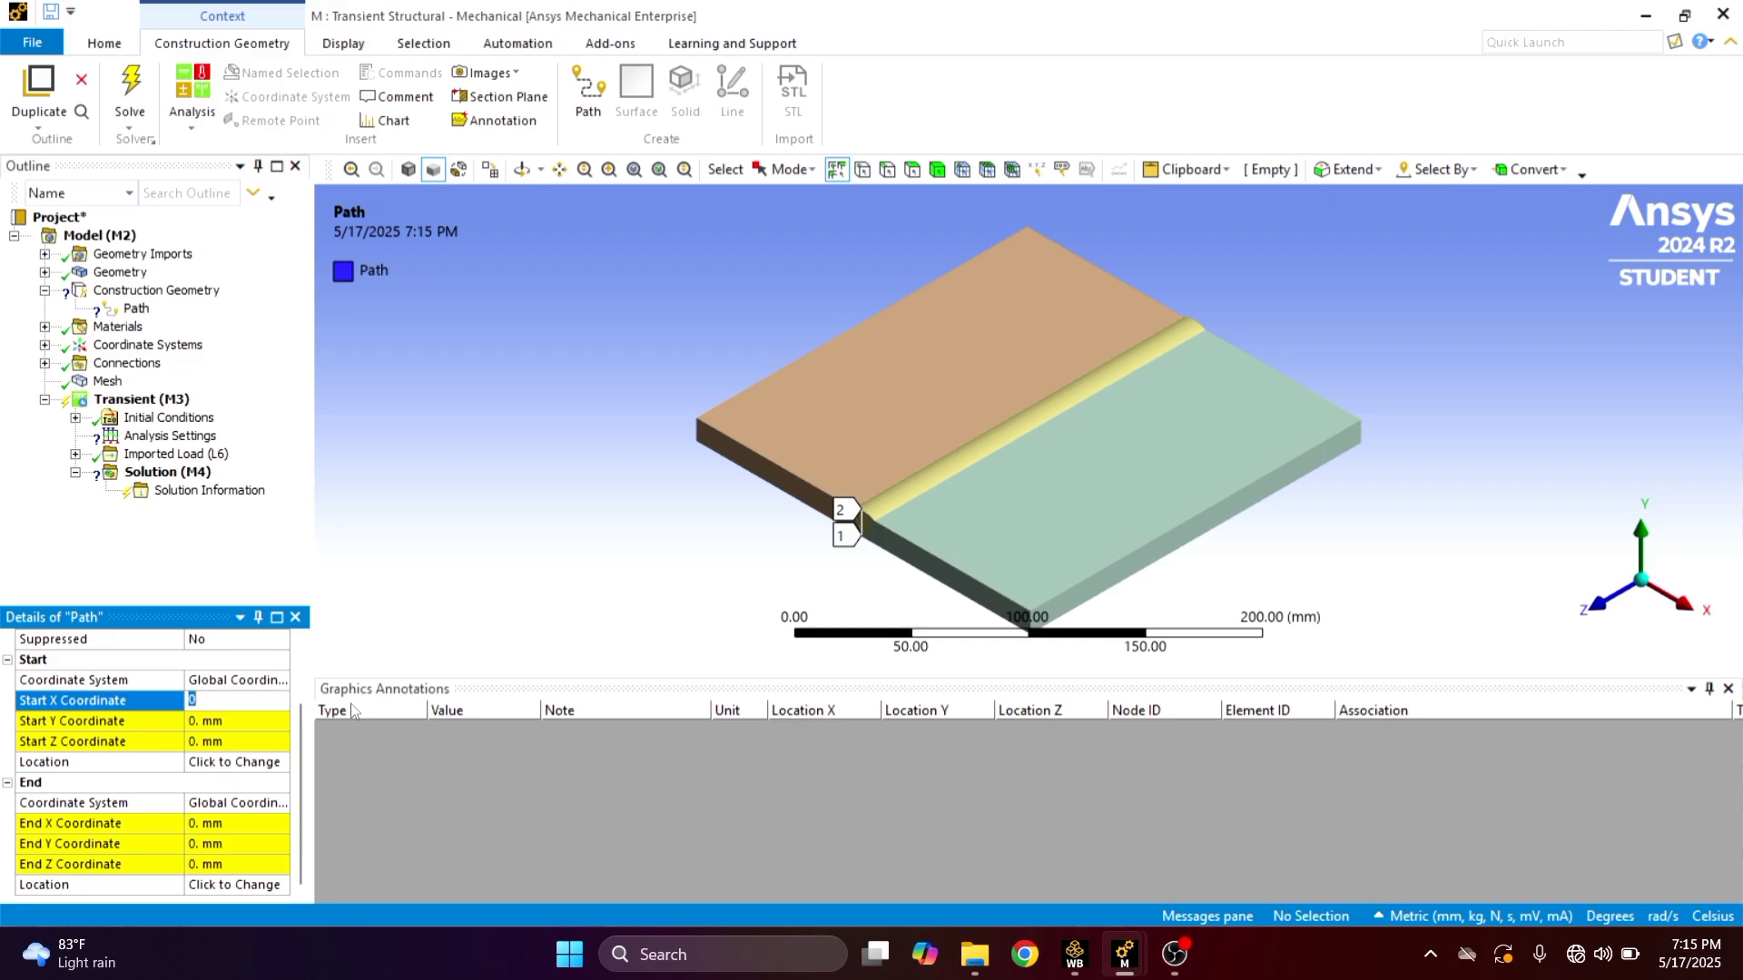
{"action": "type", "text": "102"}
{"action": "key", "text": "Return"}
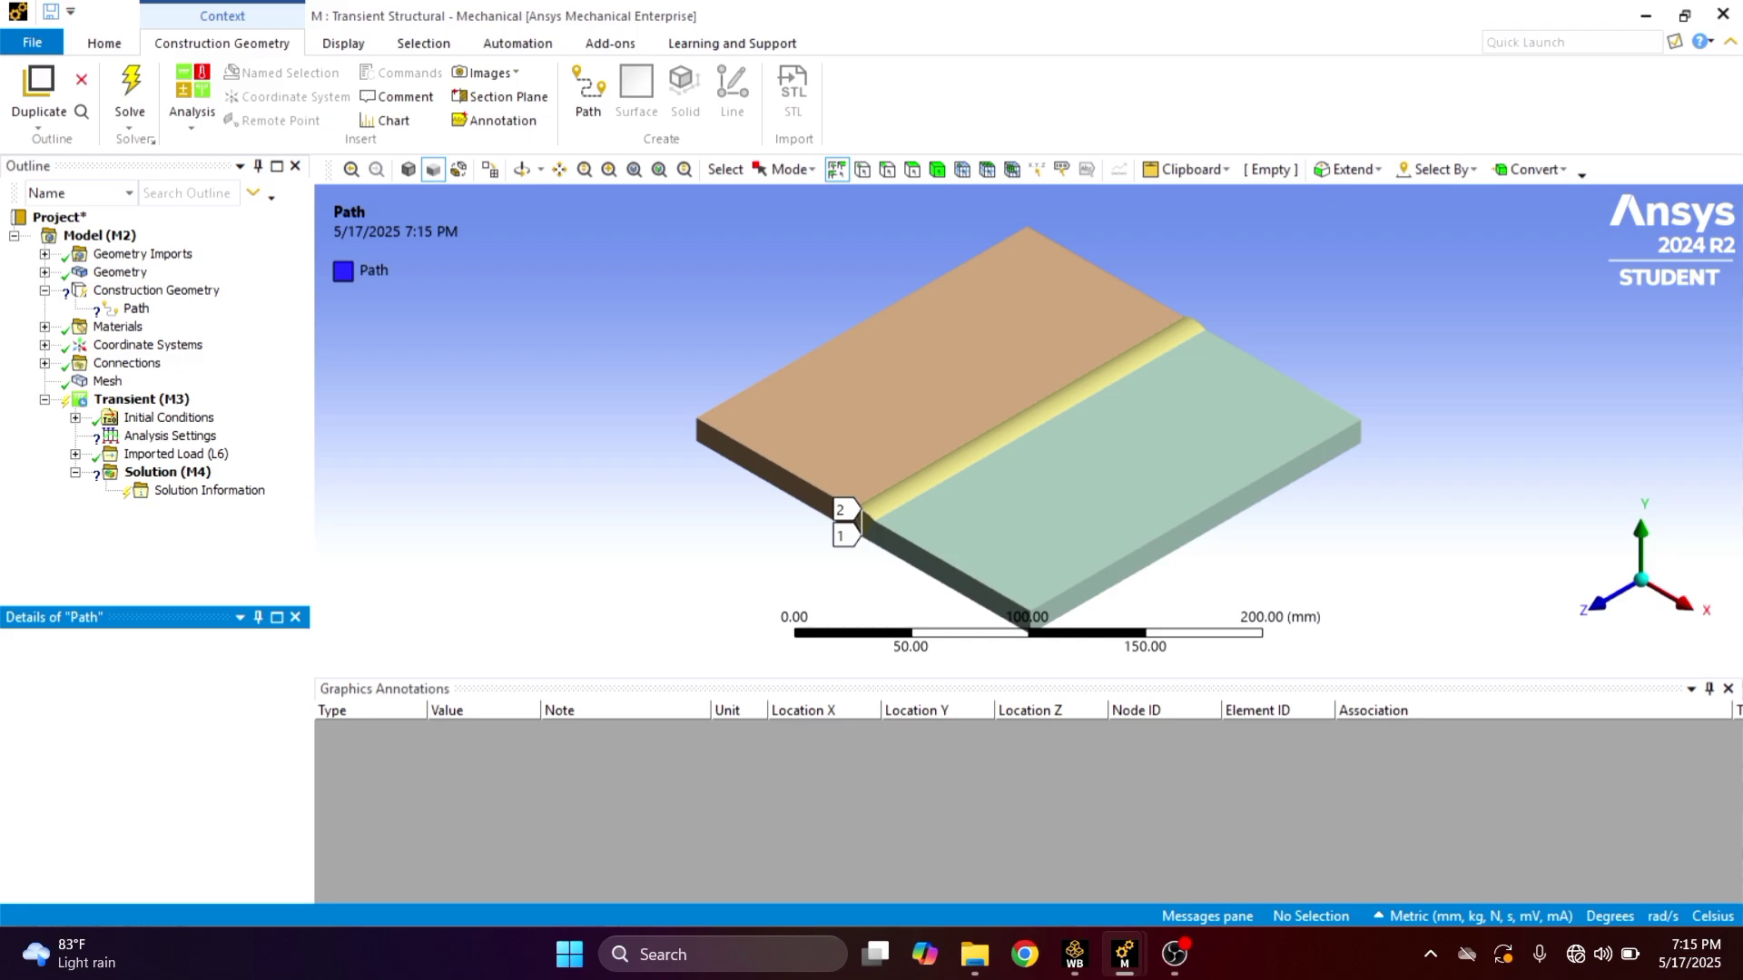
{"action": "scroll", "coordinate": [292, 759], "scroll_direction": "down", "scroll_amount": 2}
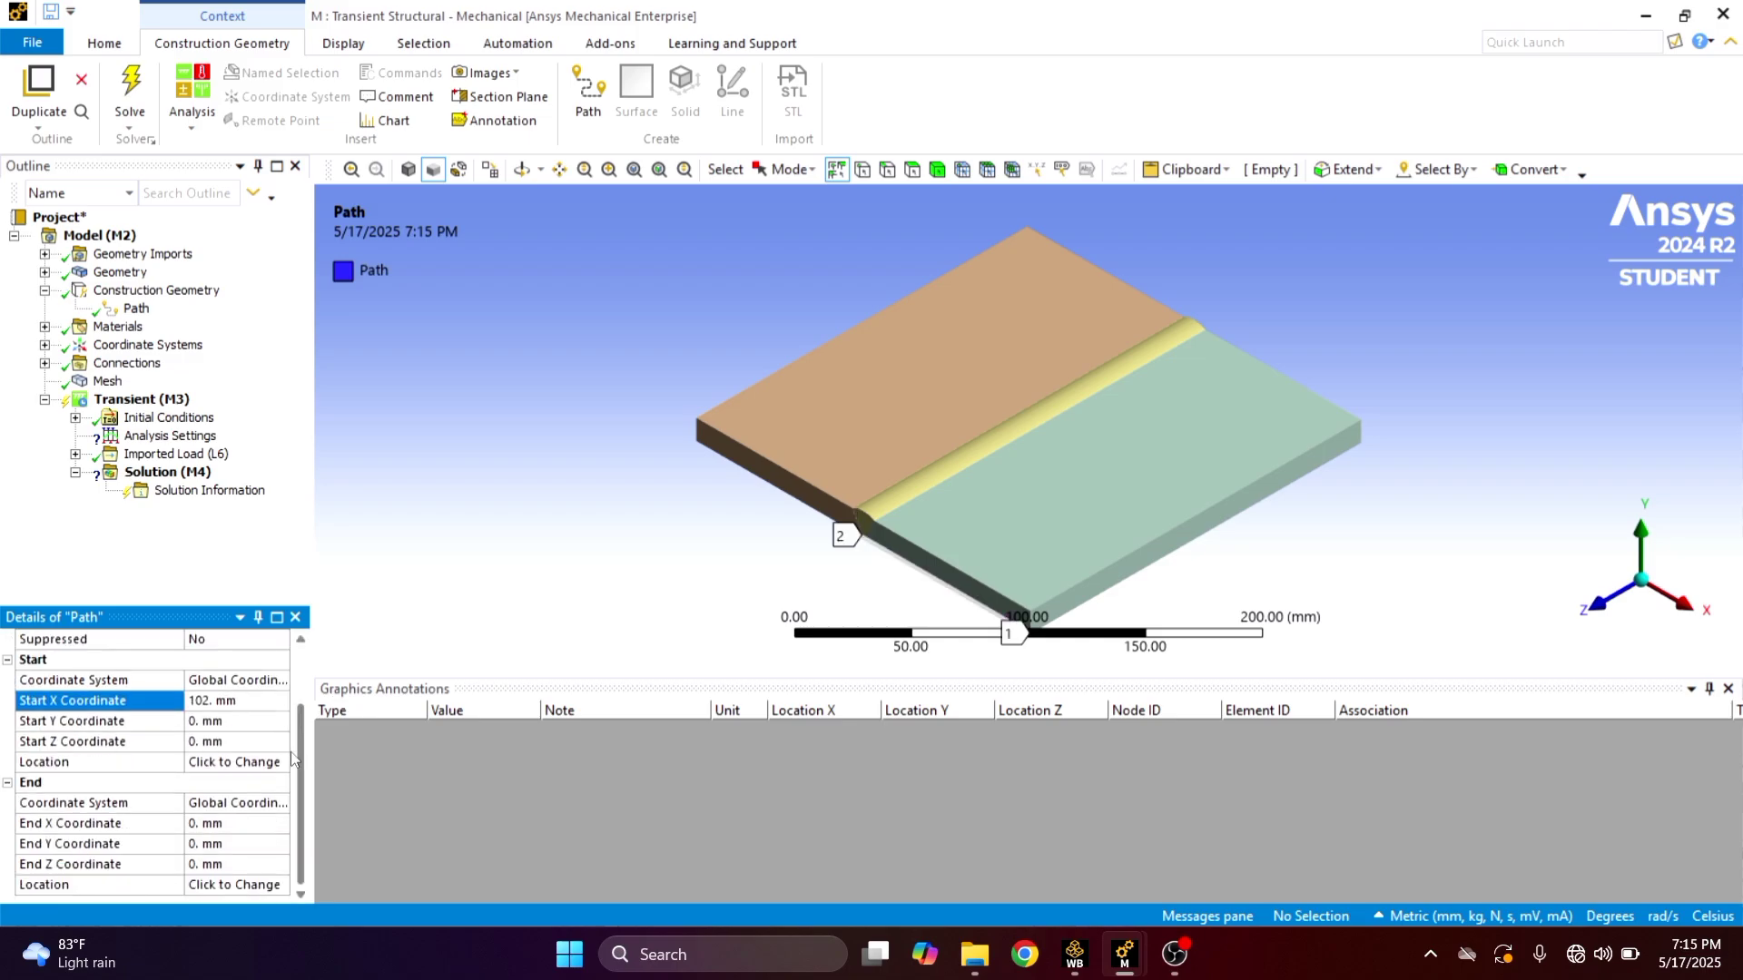
{"action": "left_click", "coordinate": [231, 724]}
{"action": "left_click", "coordinate": [232, 743]}
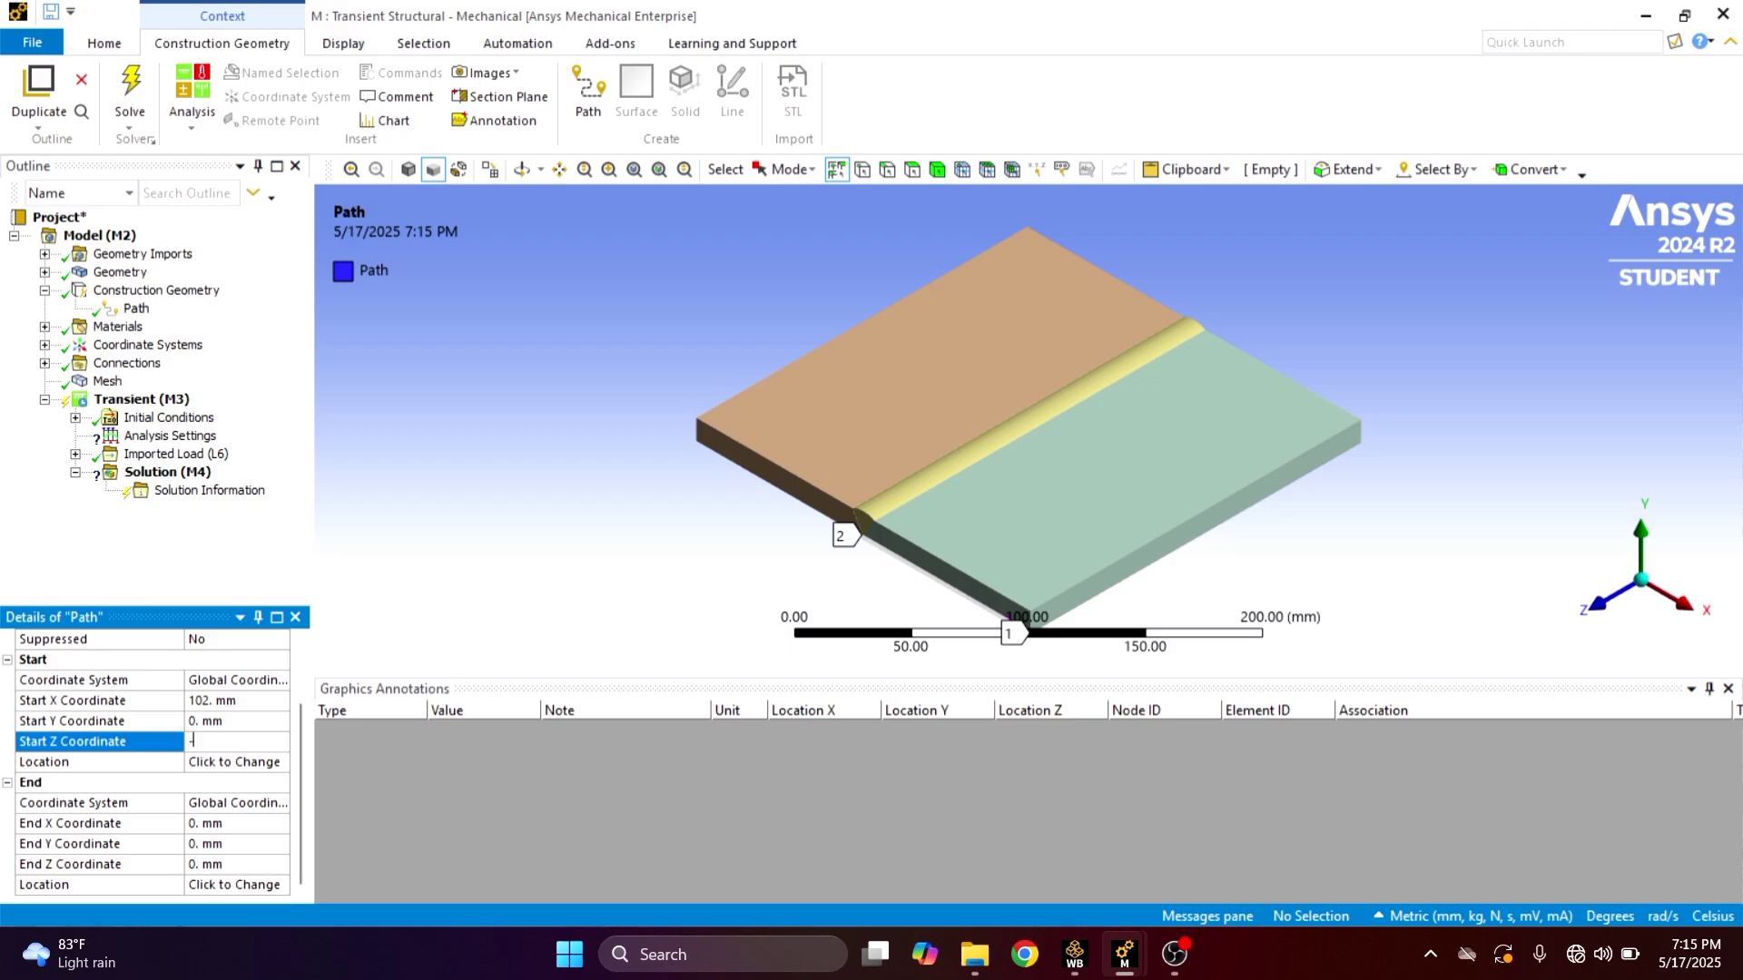
{"action": "key", "text": "Return"}
{"action": "scroll", "coordinate": [252, 791], "scroll_direction": "down", "scroll_amount": 2}
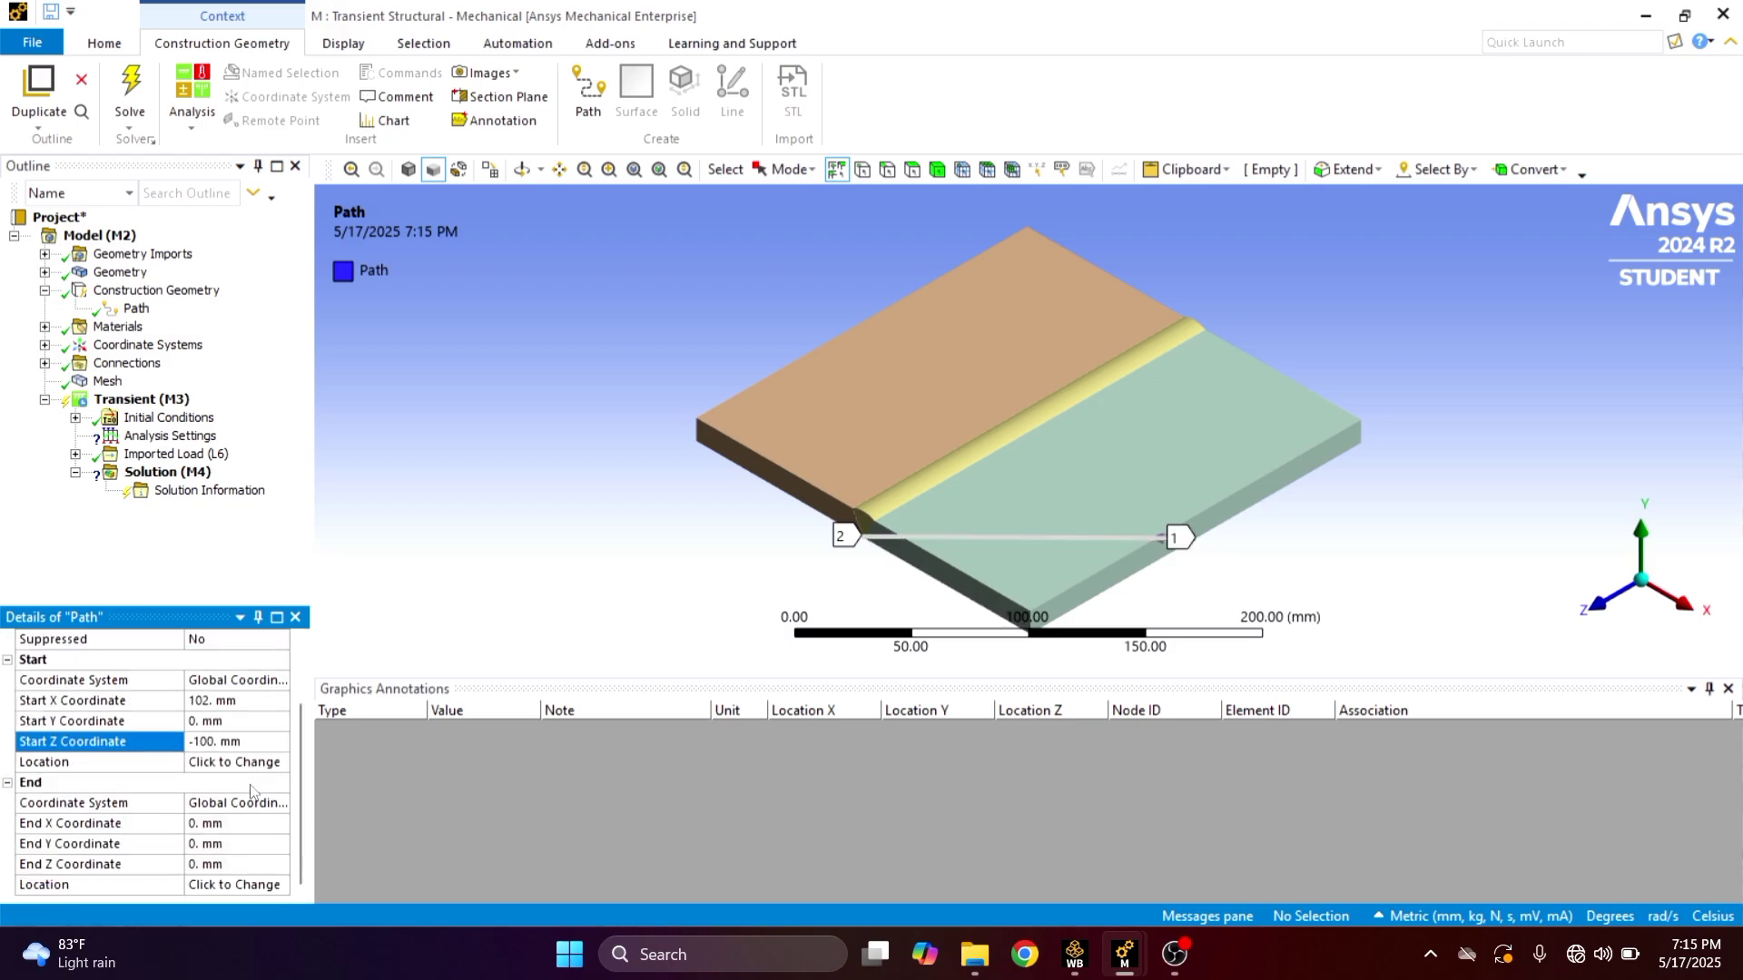
Set the path's end point to X -100 mm and Z -100 mm, and collapse the construction geometry branch
{"action": "left_click", "coordinate": [239, 824]}
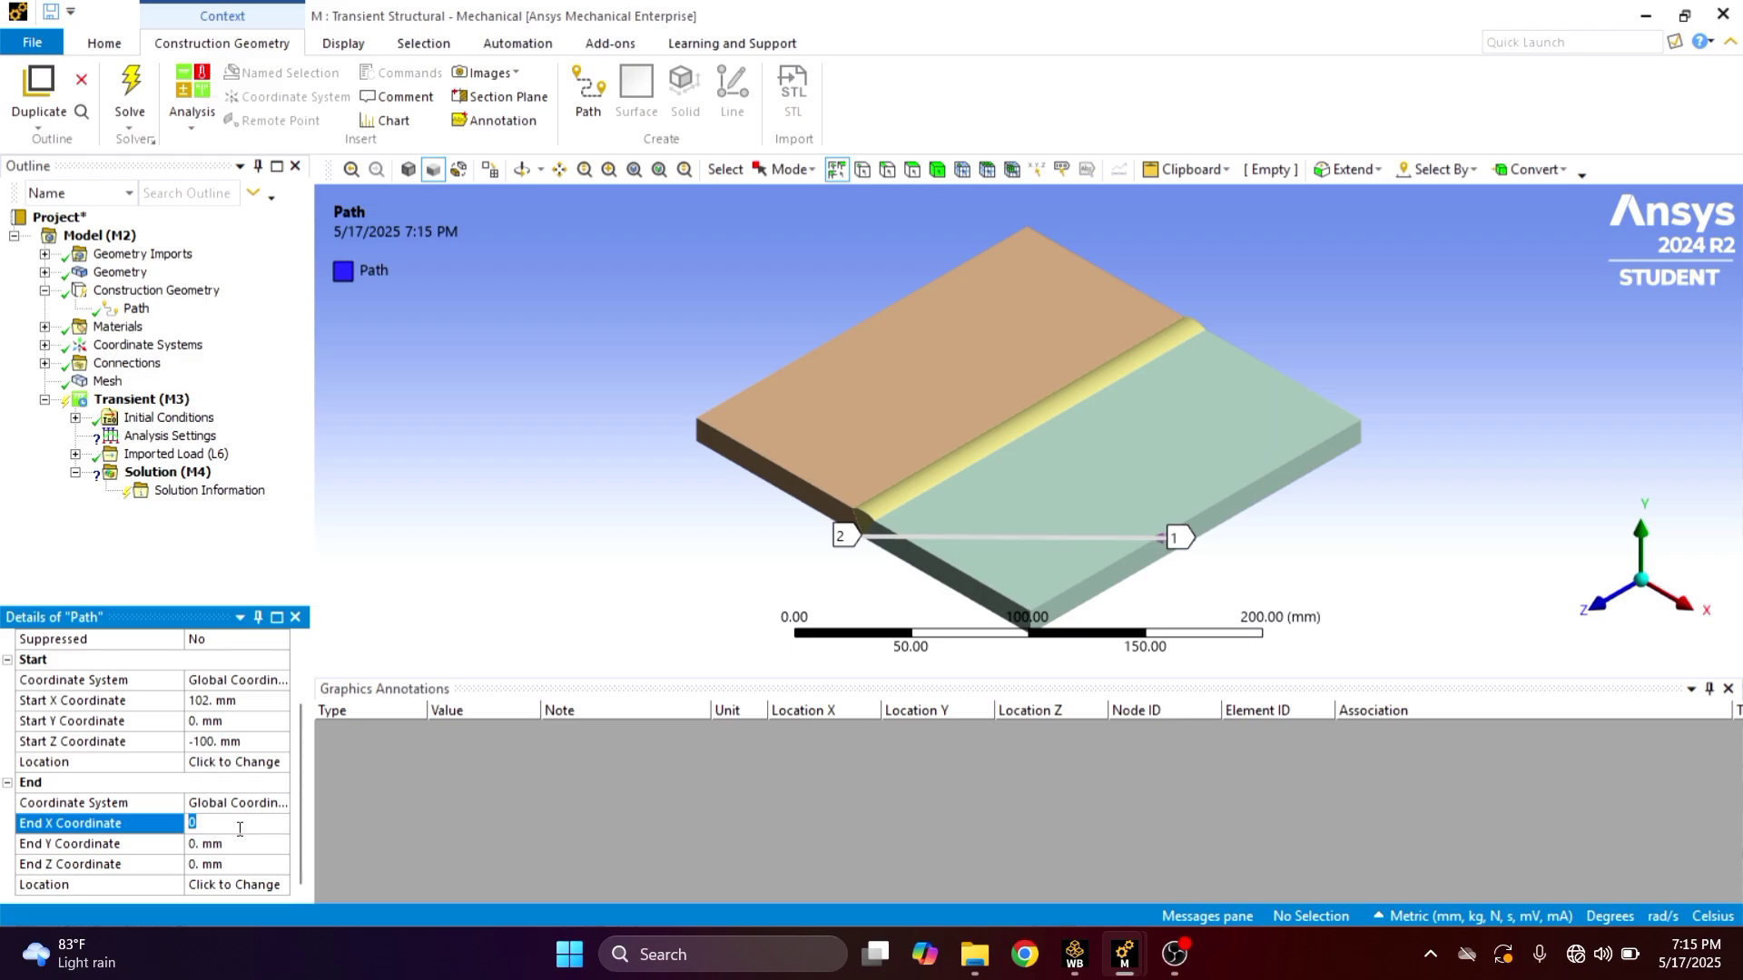
{"action": "type", "text": "-100"}
{"action": "key", "text": "Return"}
{"action": "scroll", "coordinate": [252, 879], "scroll_direction": "down", "scroll_amount": 2}
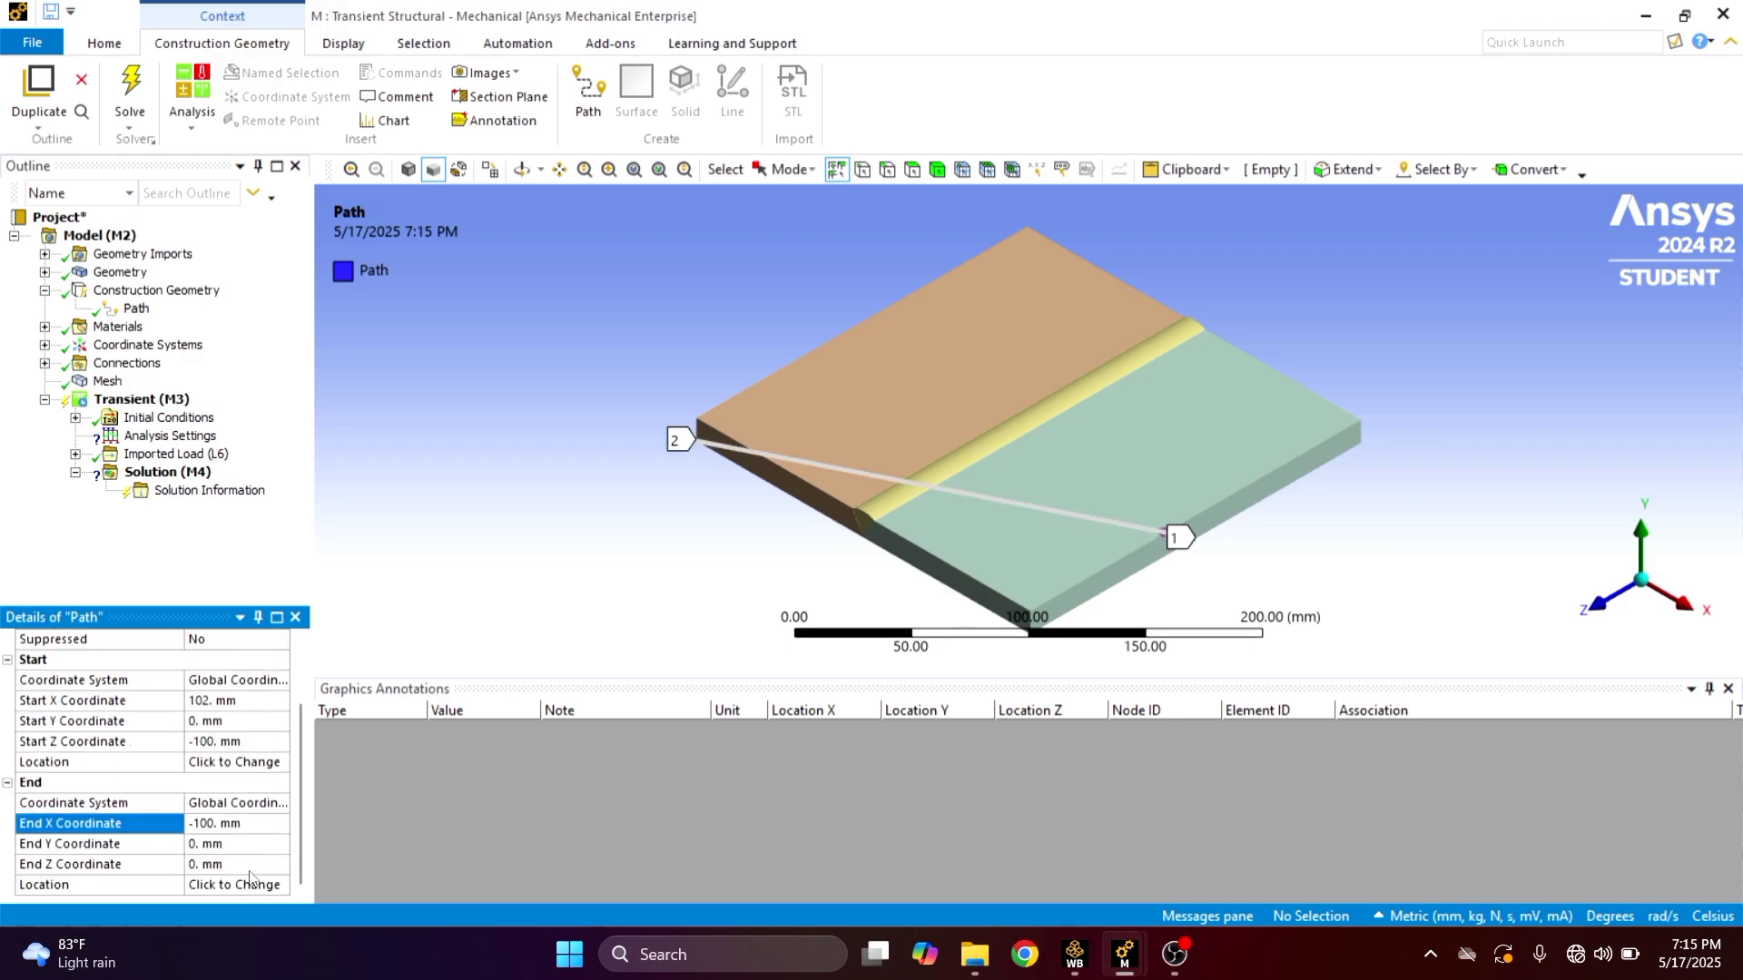
{"action": "left_click", "coordinate": [242, 863]}
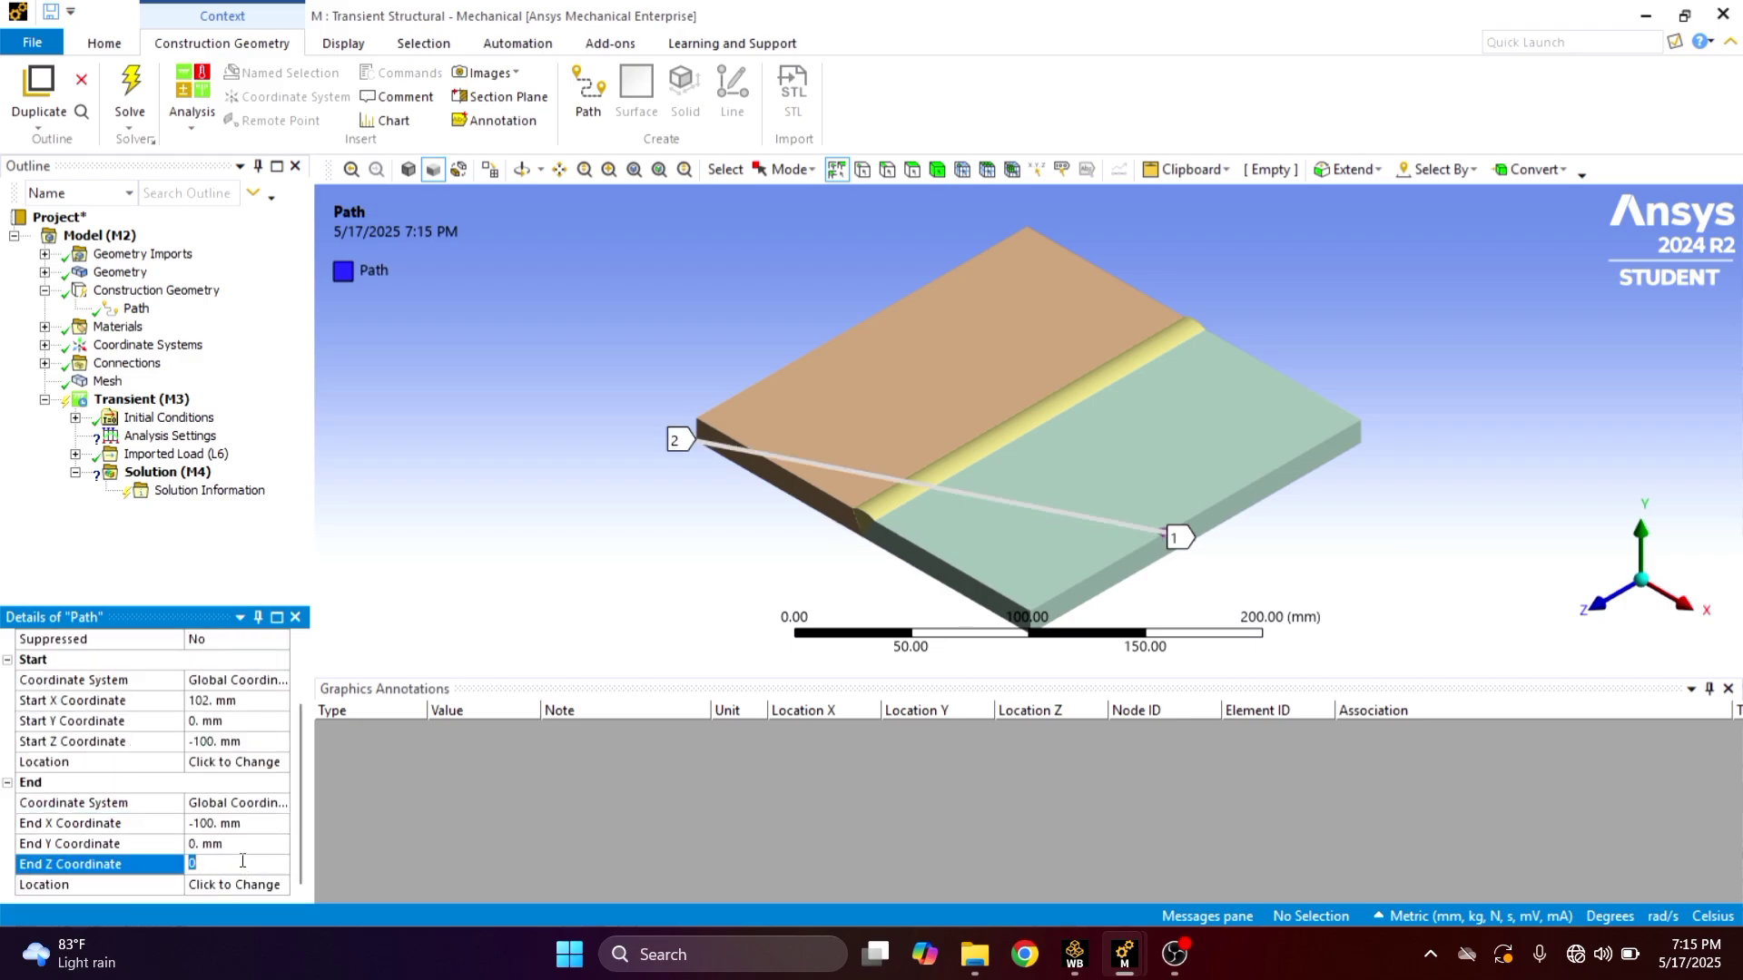
{"action": "type", "text": "-100"}
{"action": "key", "text": "Return"}
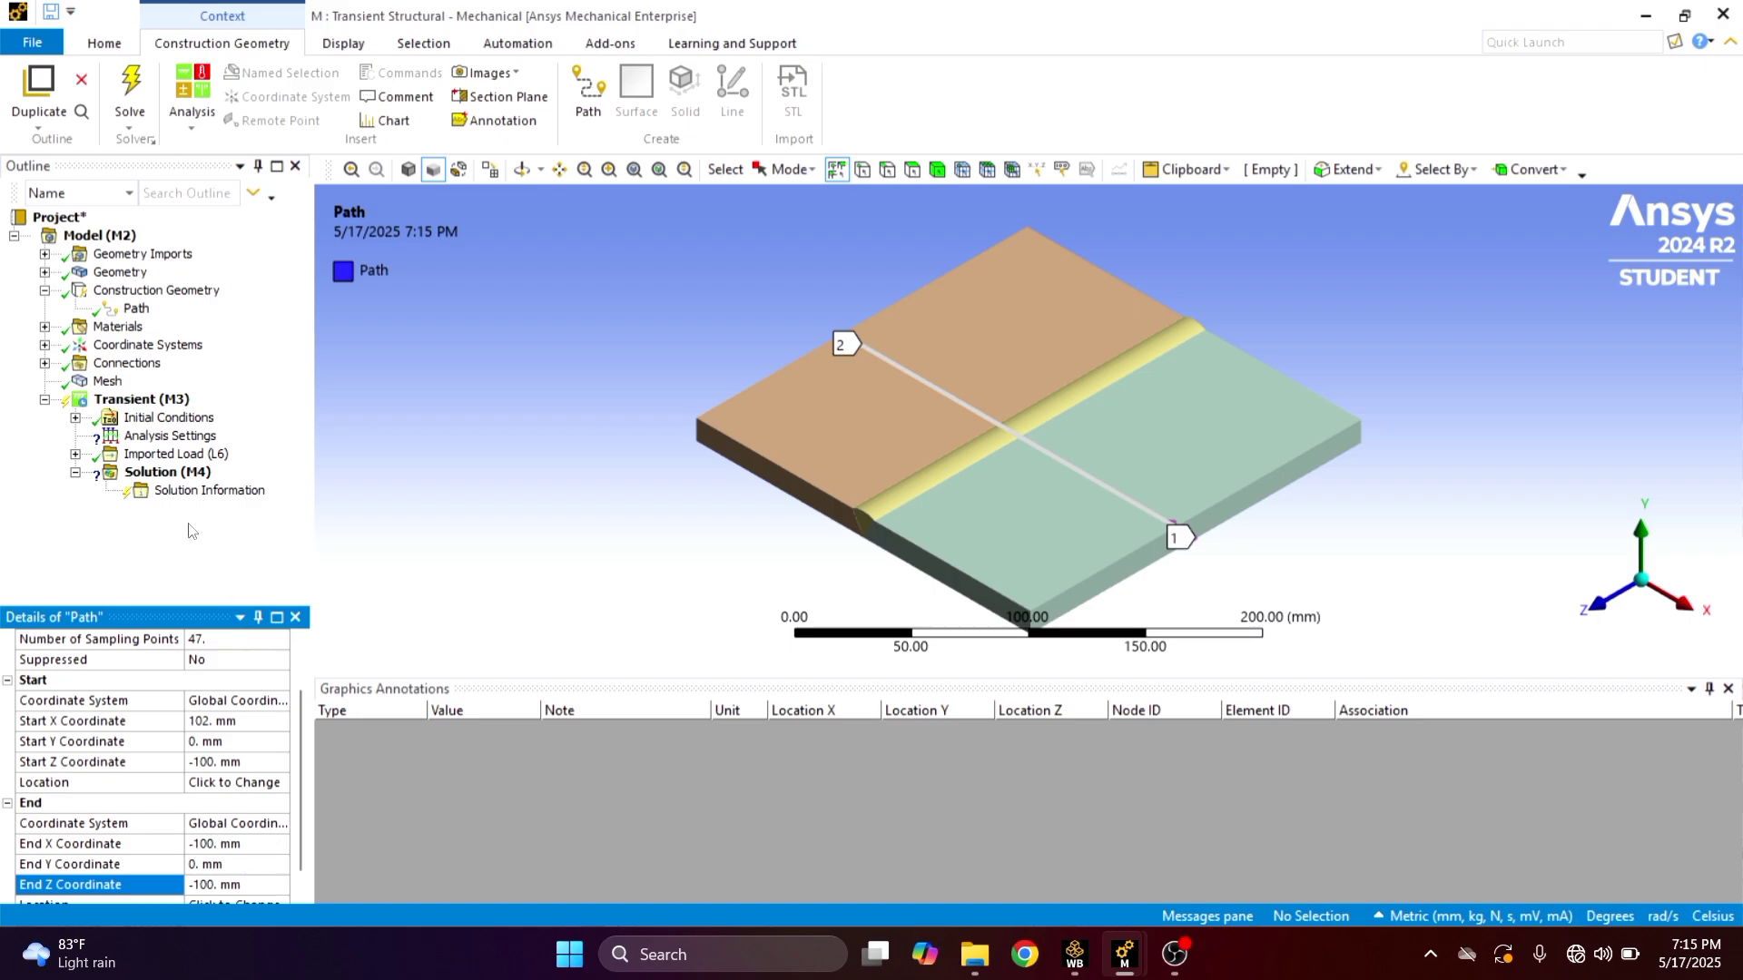
{"action": "left_click", "coordinate": [45, 291]}
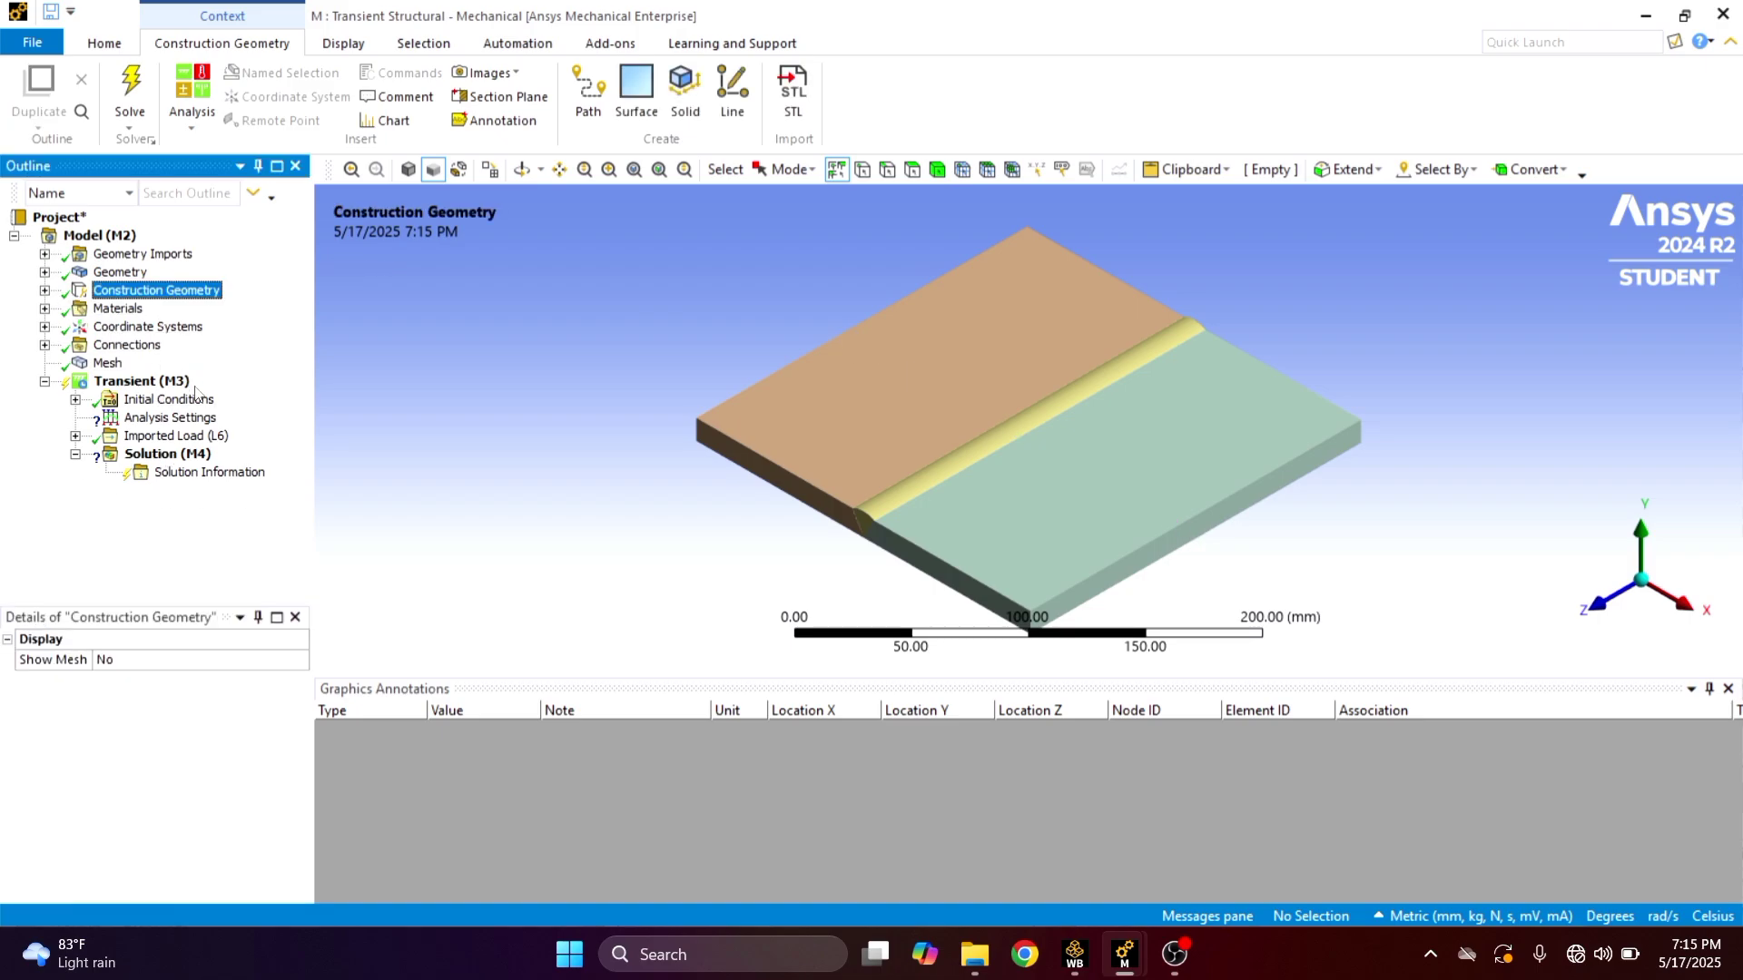
Insert a Velocity initial condition into the transient structural analysis
{"action": "left_click", "coordinate": [150, 382]}
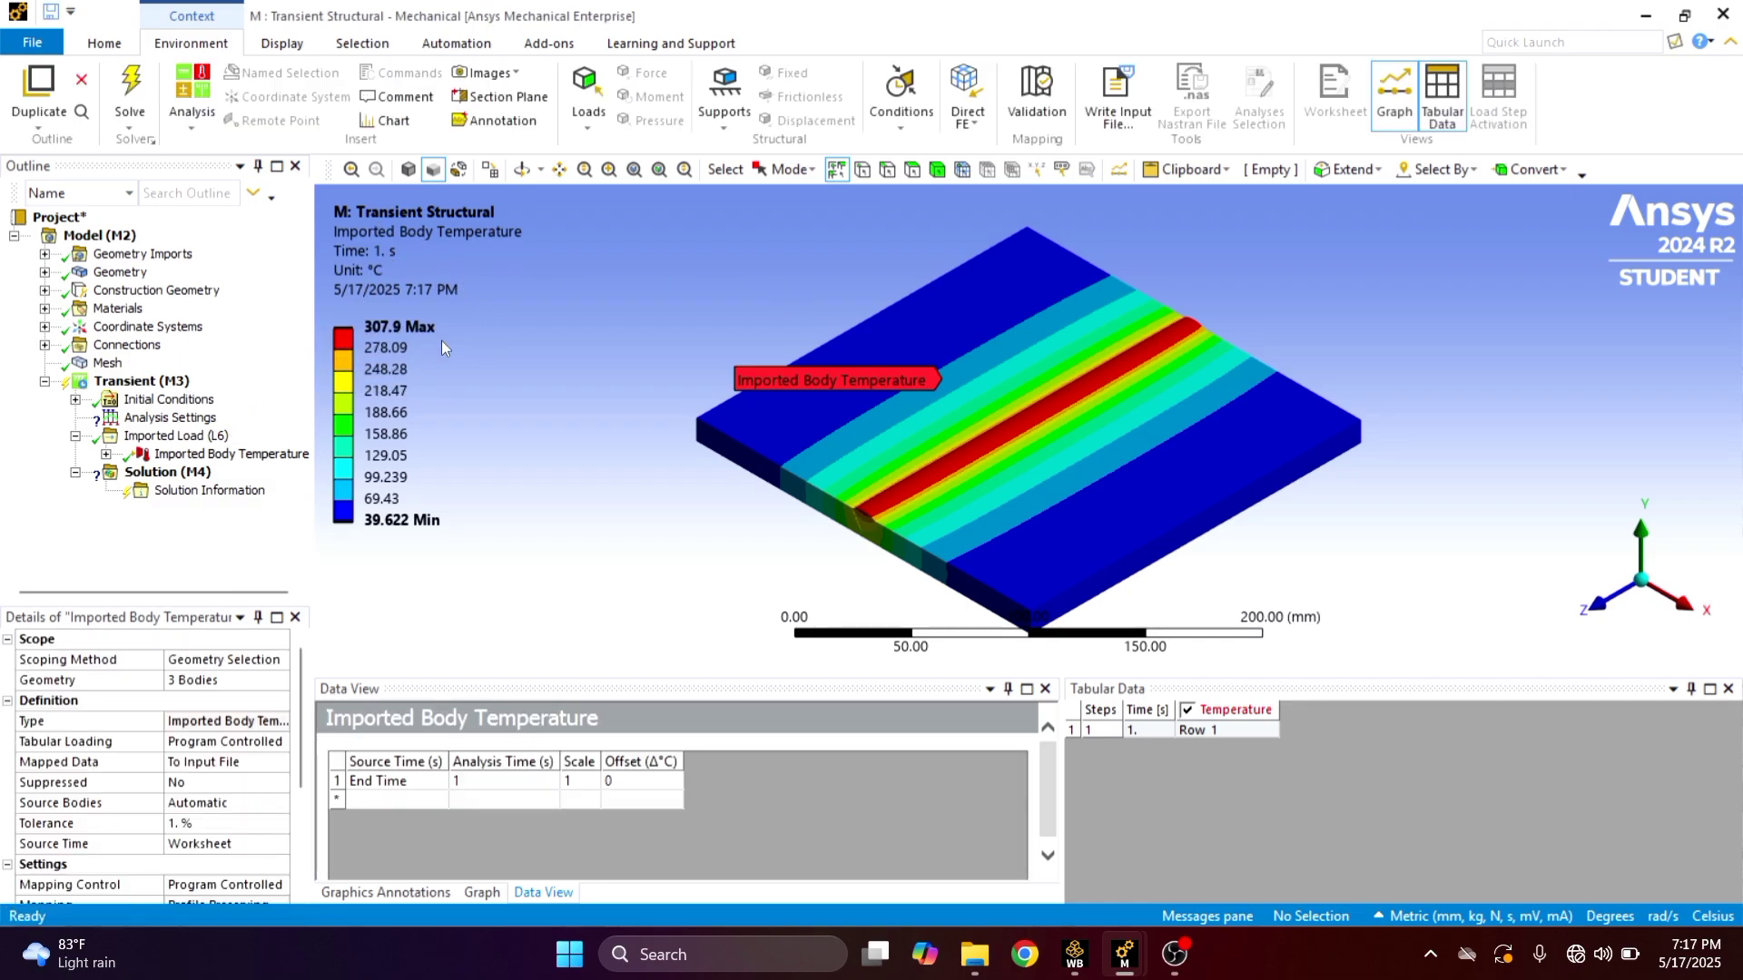
{"action": "left_click", "coordinate": [165, 382]}
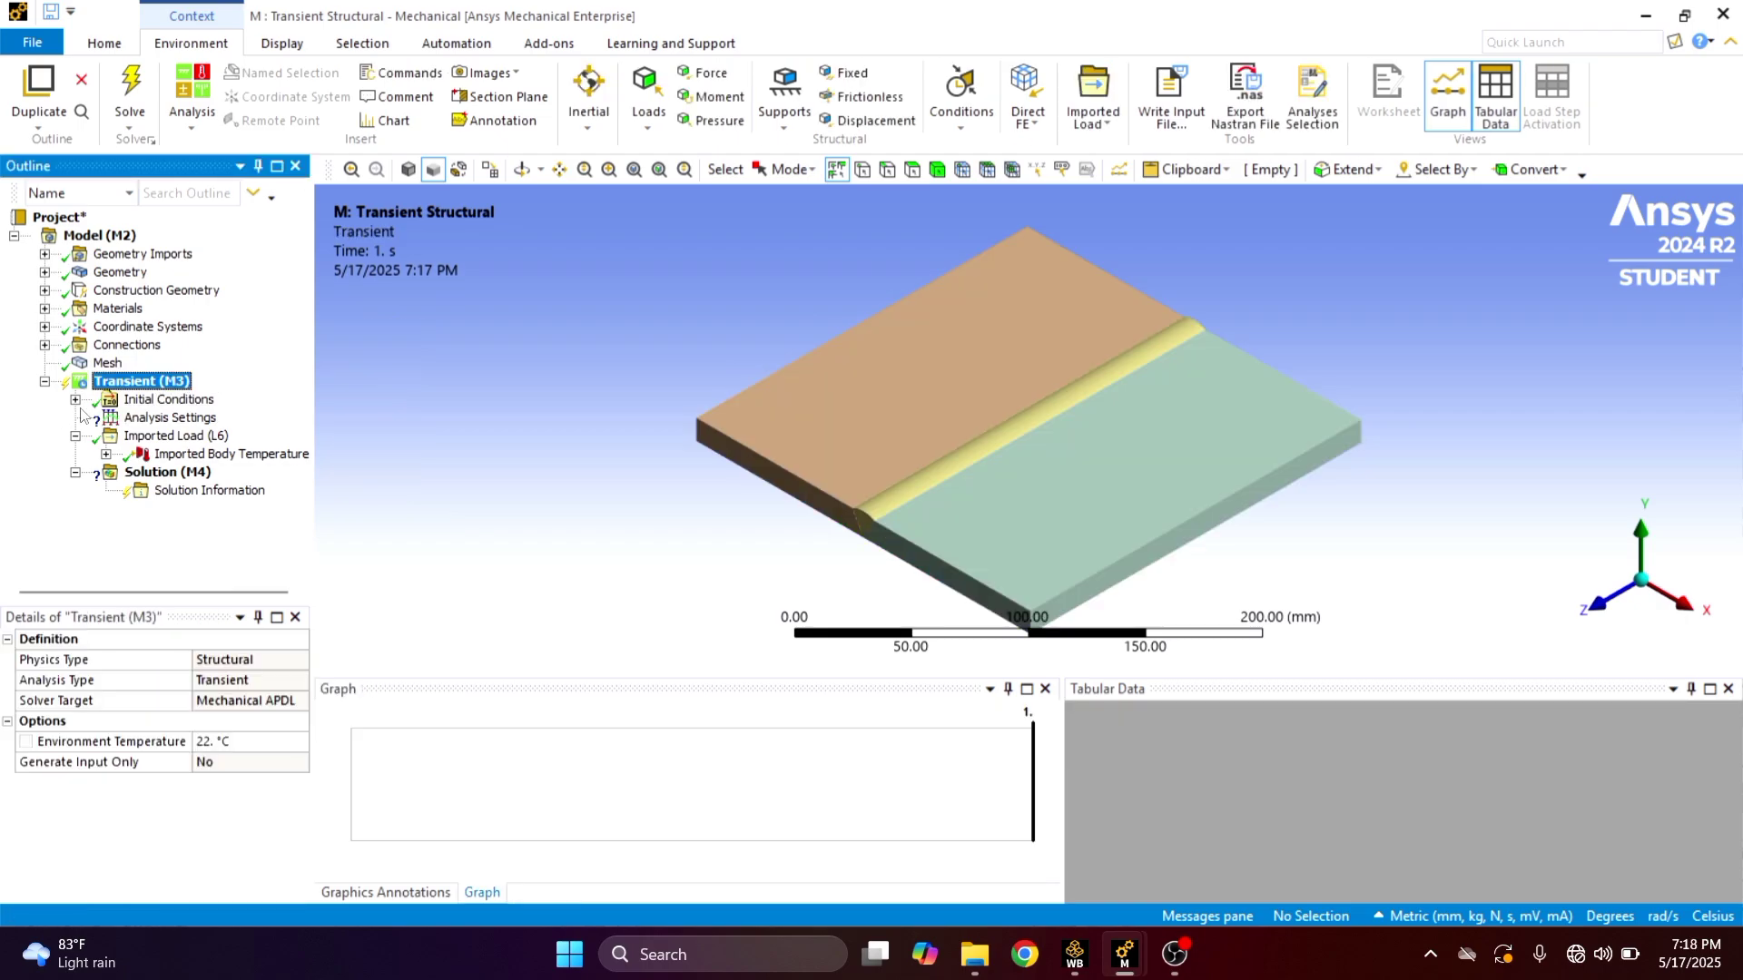
{"action": "left_click", "coordinate": [75, 400]}
{"action": "left_click", "coordinate": [201, 405]}
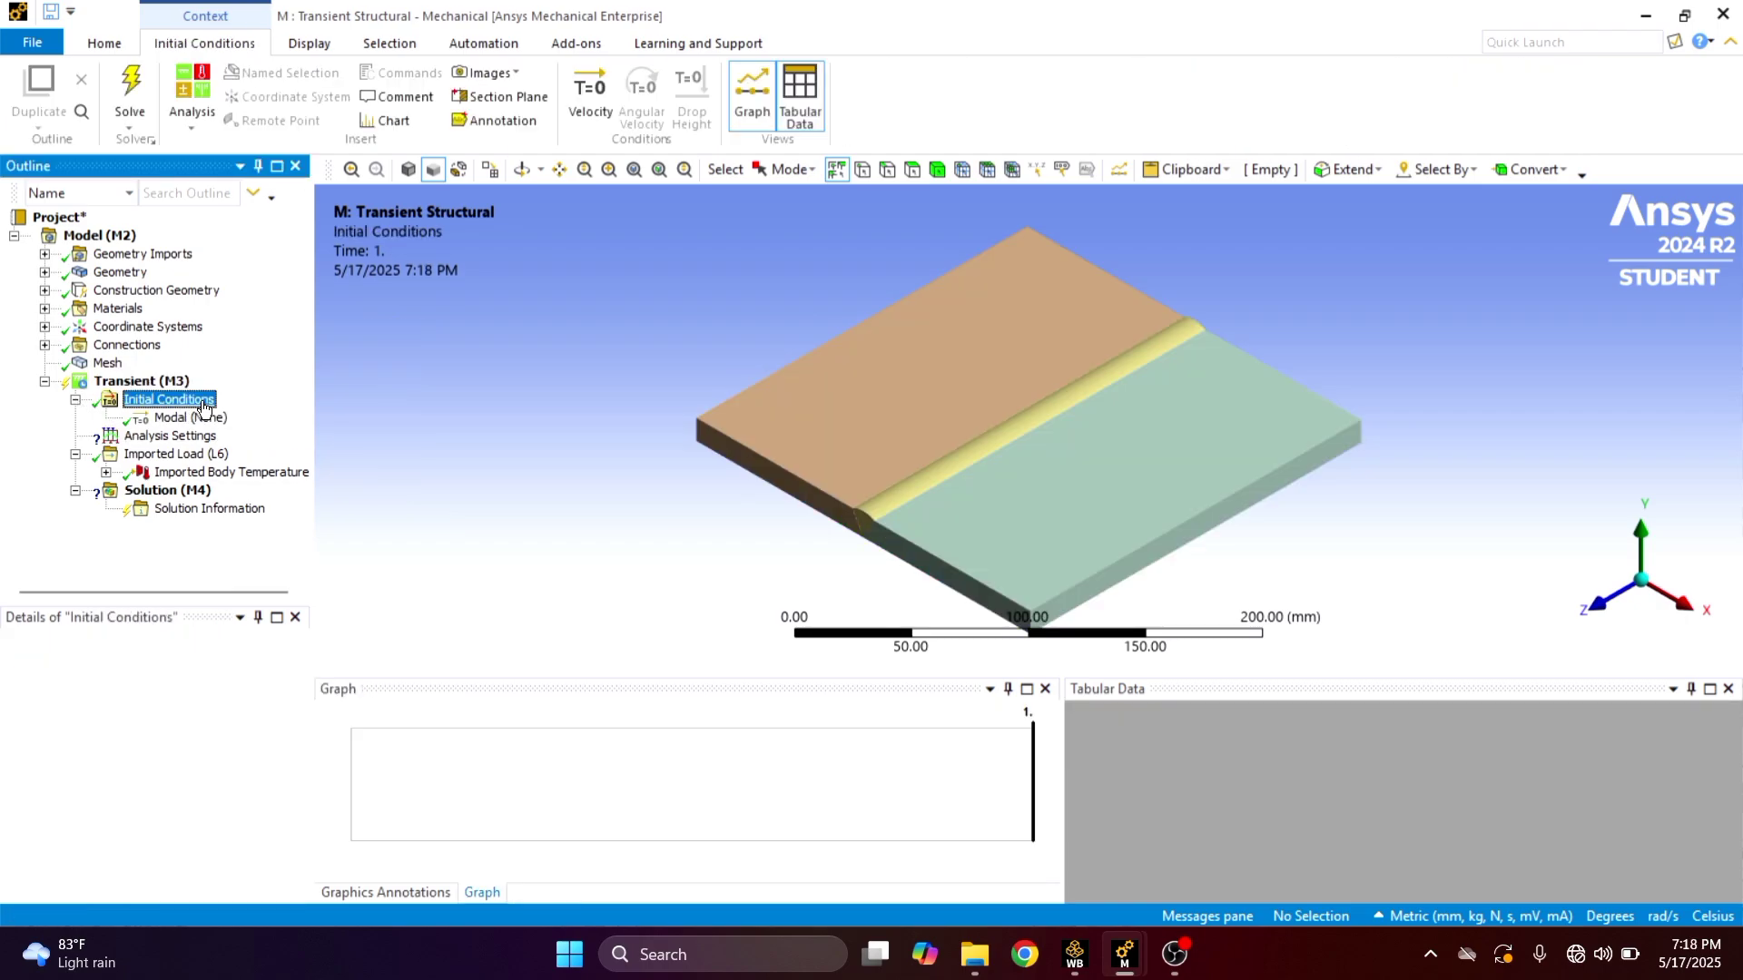
{"action": "right_click", "coordinate": [204, 407]}
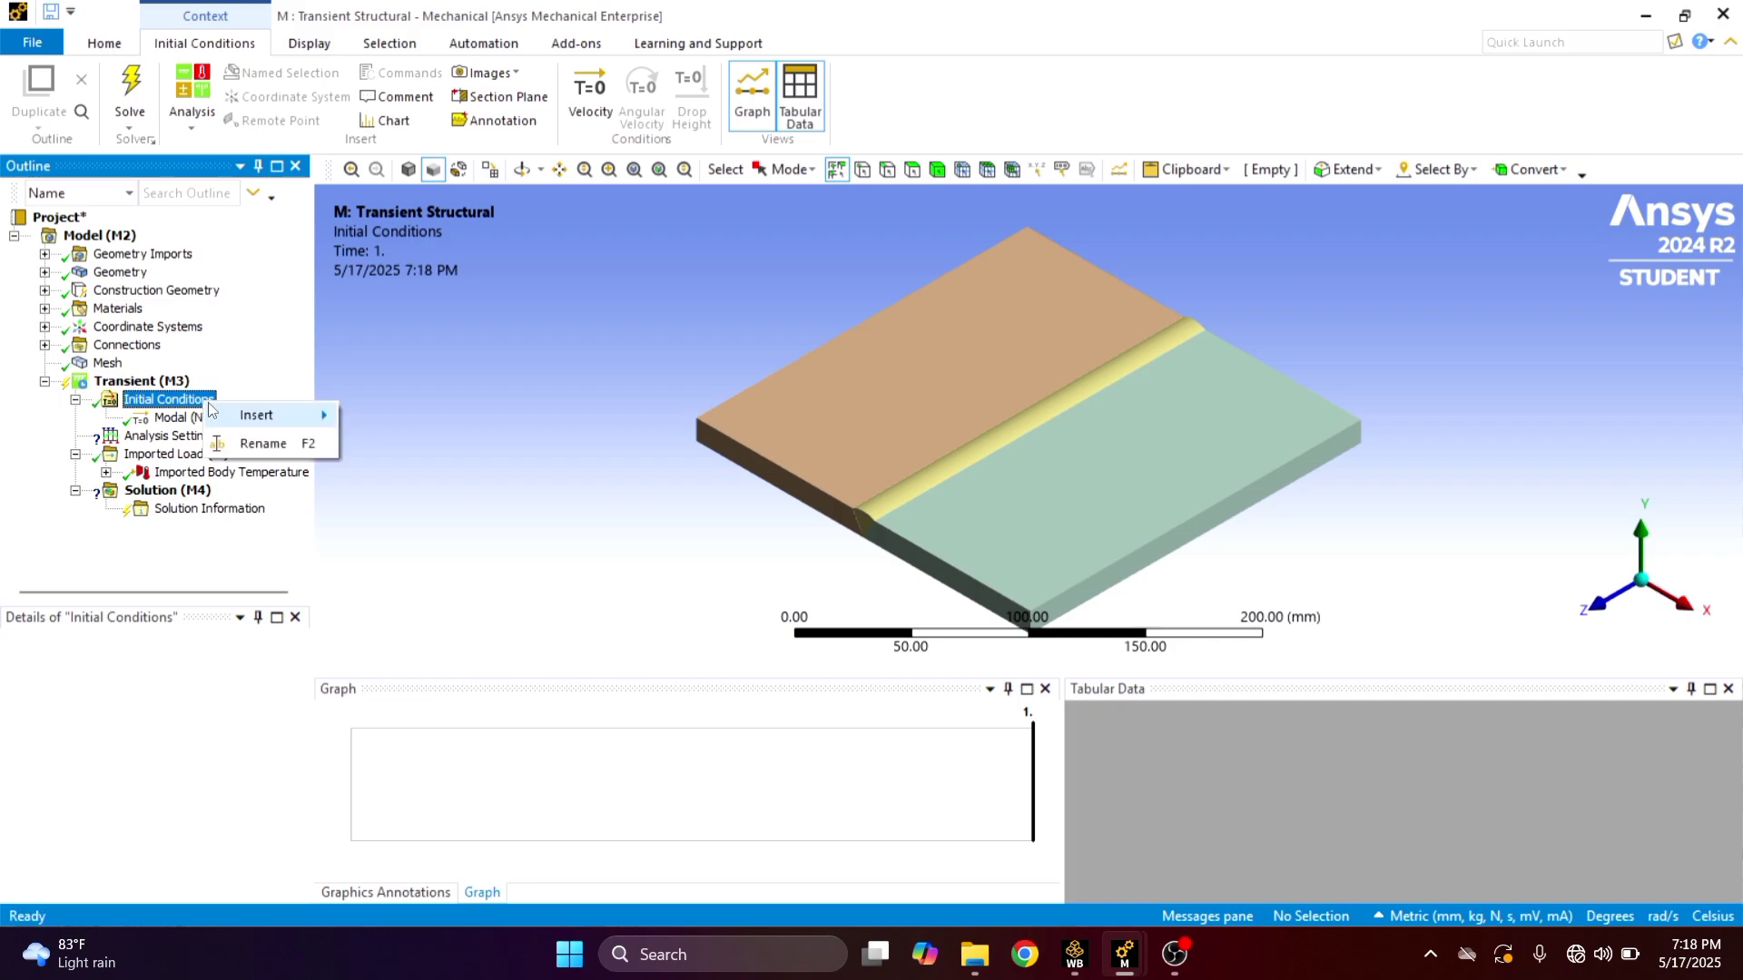
{"action": "mouse_move", "coordinate": [263, 415]}
{"action": "left_click", "coordinate": [381, 419]}
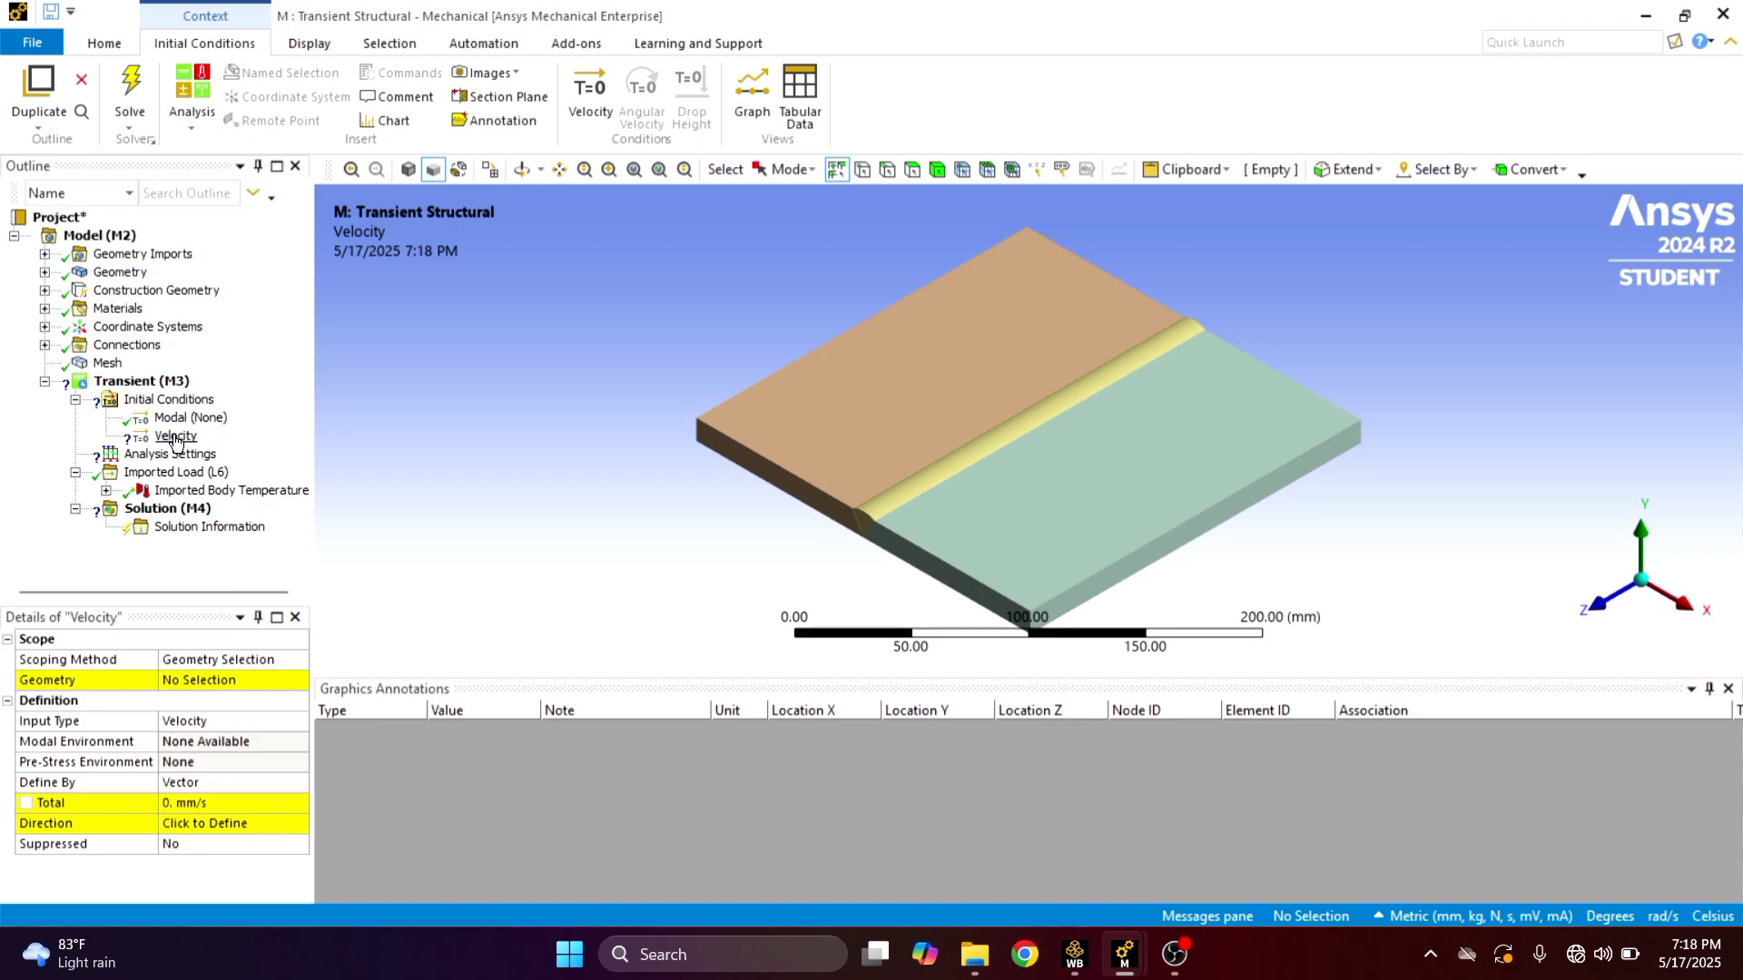
Scope the velocity to the weld bead body and set its total to 3.33 mm/s
{"action": "left_click", "coordinate": [939, 171]}
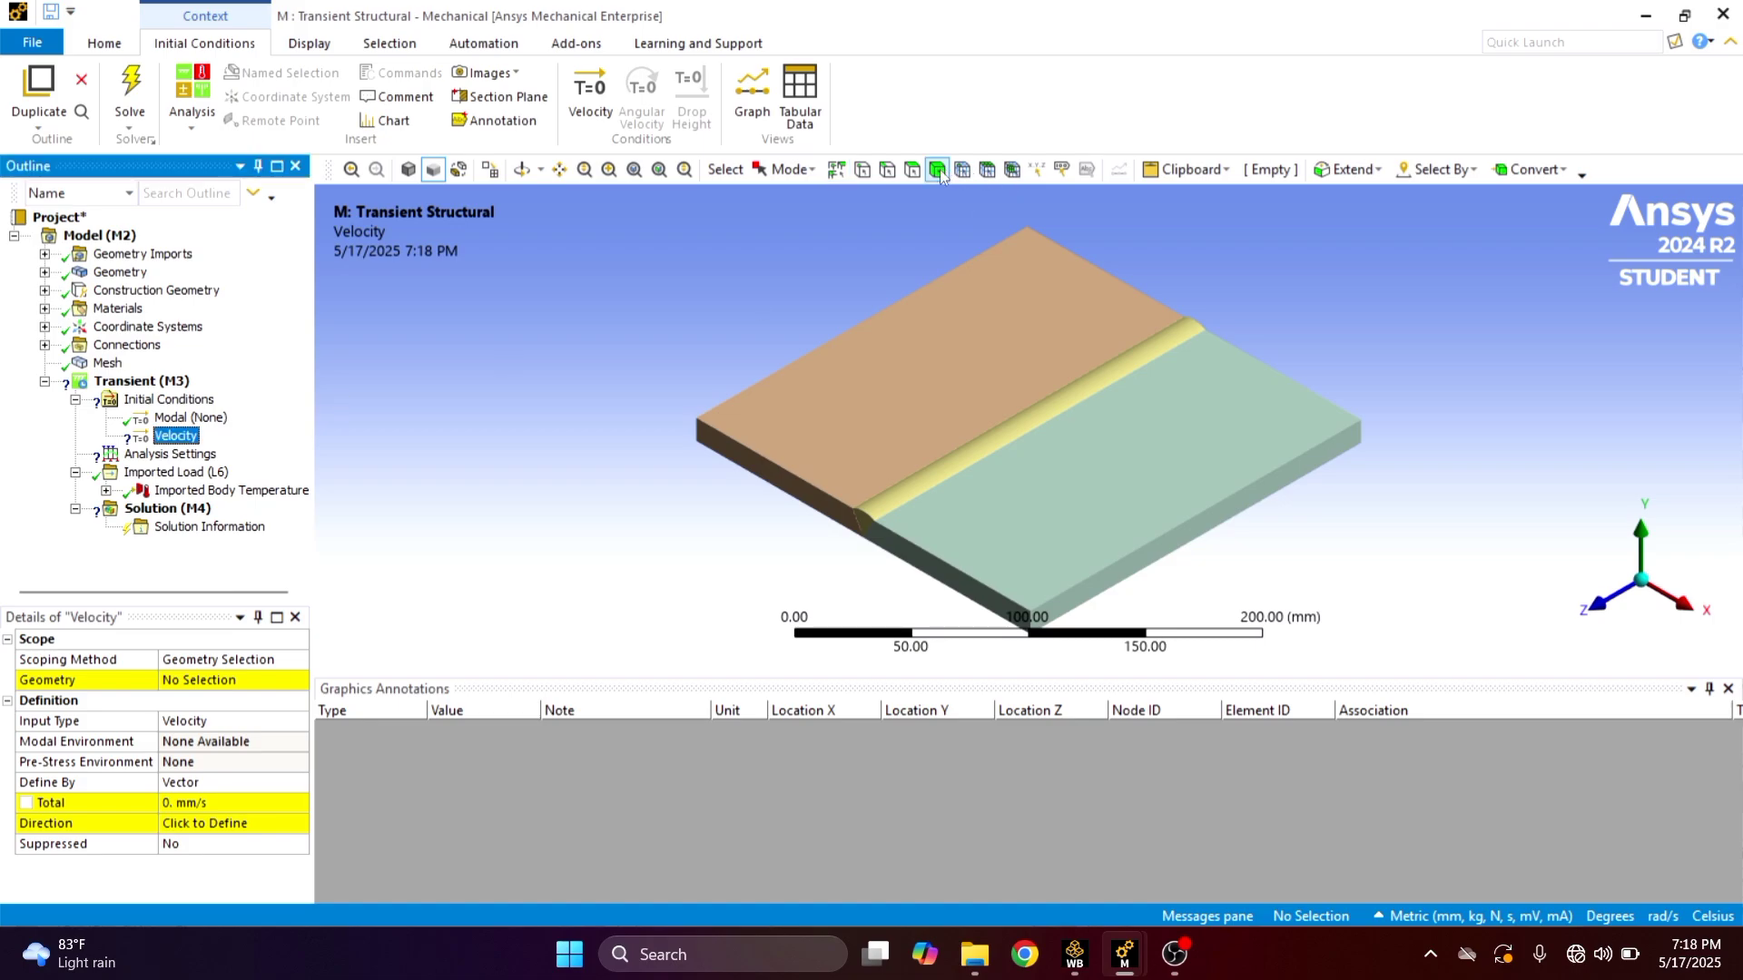
{"action": "left_click", "coordinate": [1096, 385]}
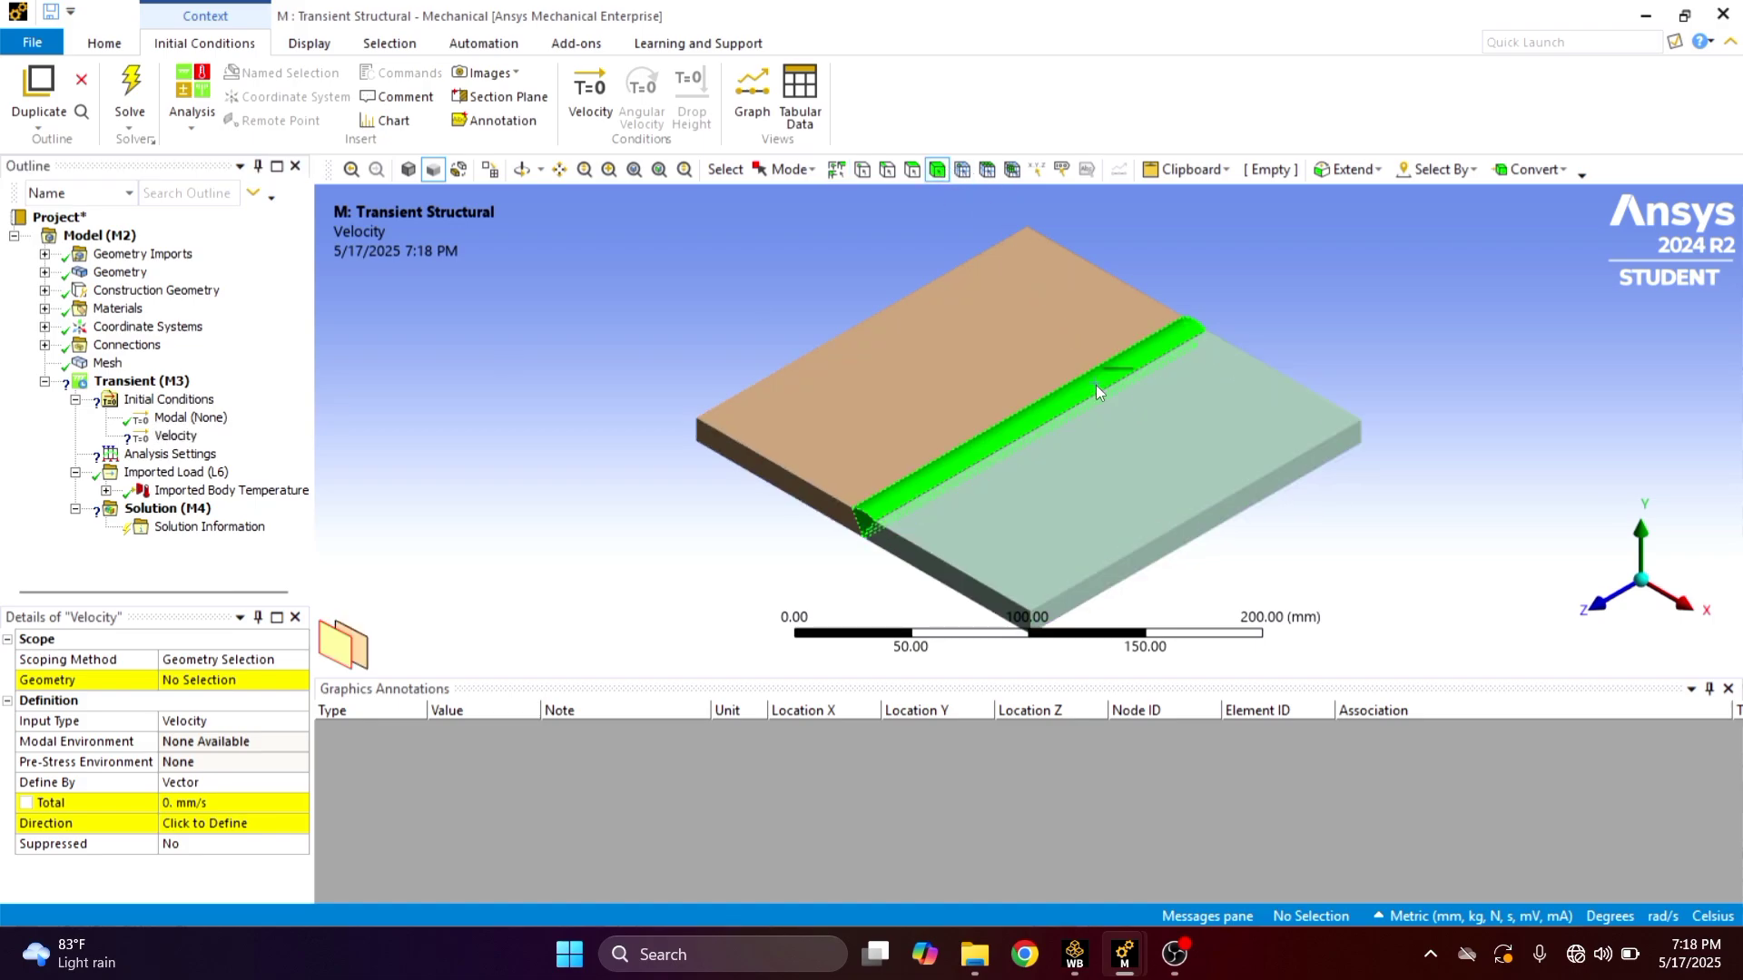
{"action": "left_click", "coordinate": [187, 681]}
{"action": "left_click", "coordinate": [192, 679]}
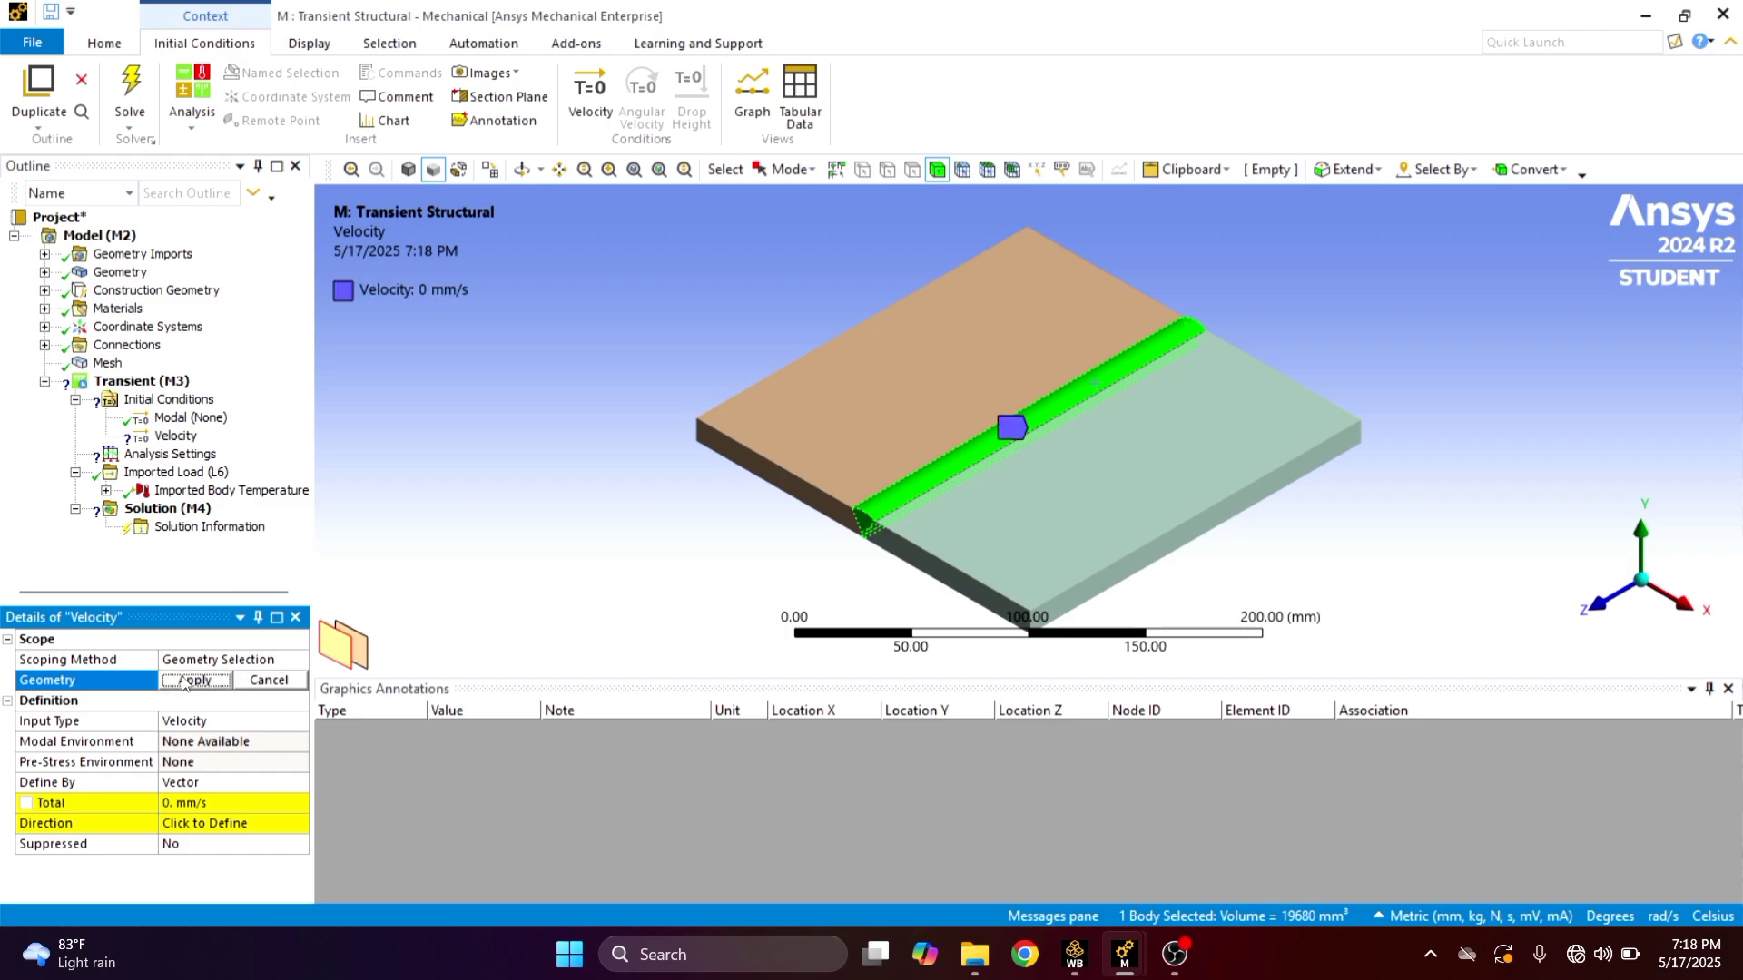
{"action": "left_click", "coordinate": [232, 822]}
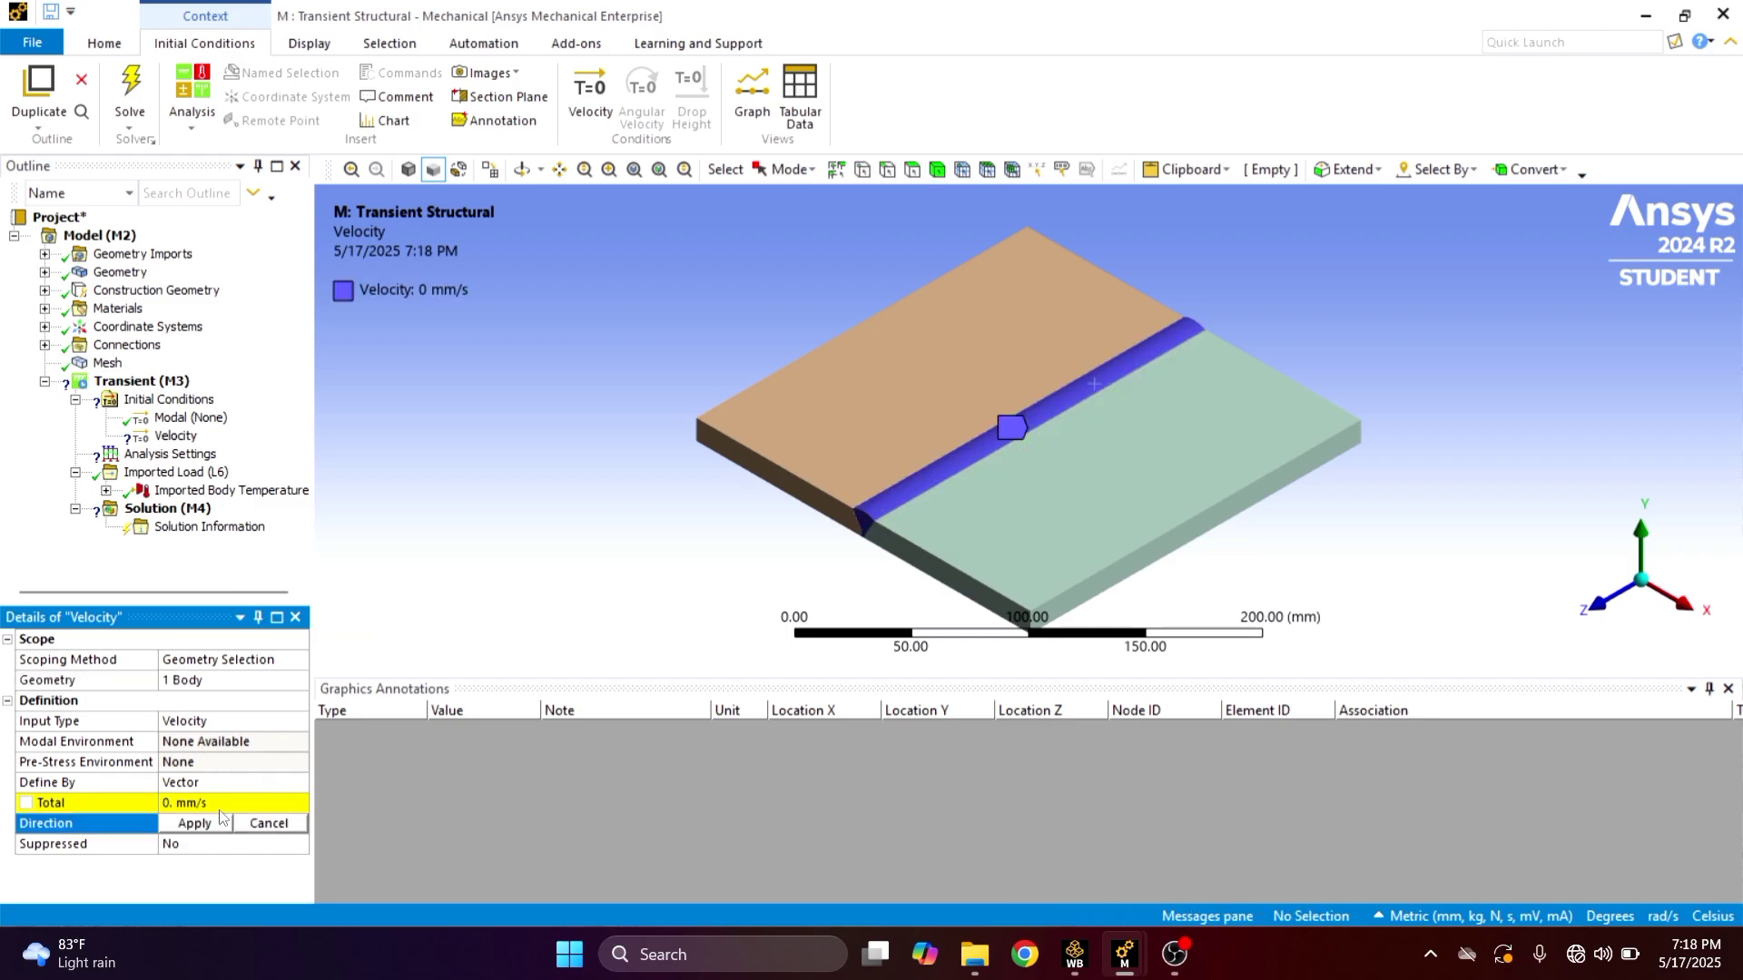
{"action": "left_click", "coordinate": [212, 804]}
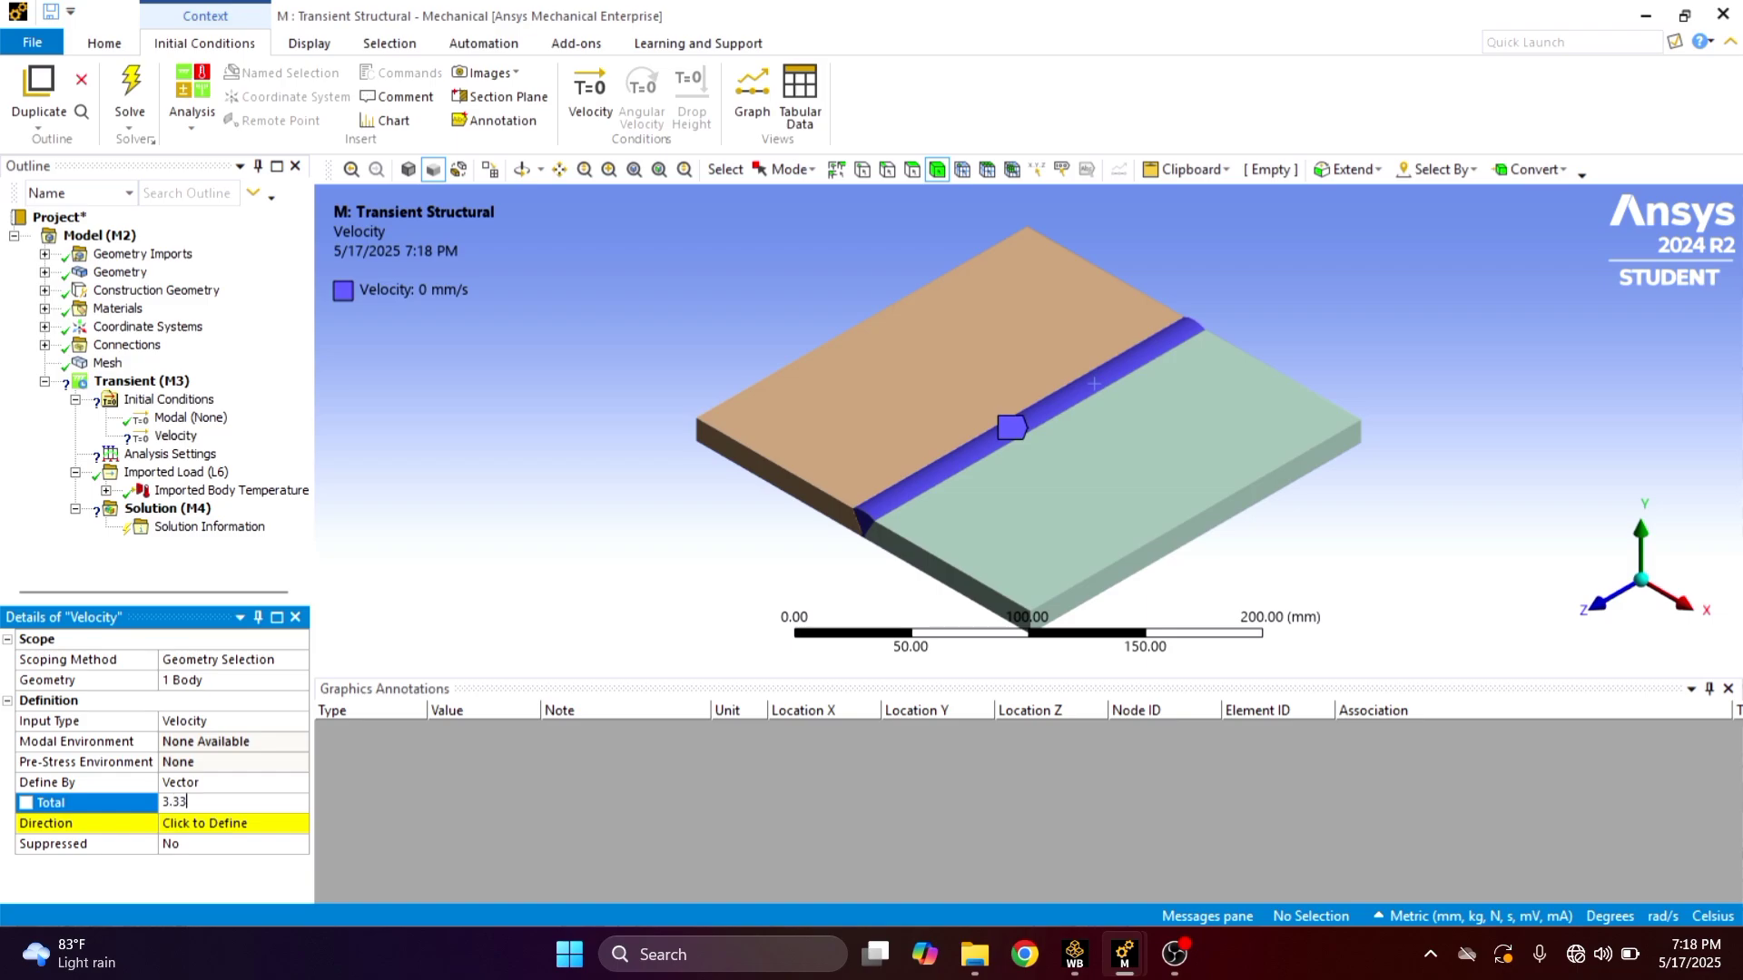
{"action": "type", "text": "3.33"}
{"action": "key", "text": "Return"}
Define the velocity direction along the weld bead's lengthwise edge and collapse the initial conditions
{"action": "left_click", "coordinate": [155, 401]}
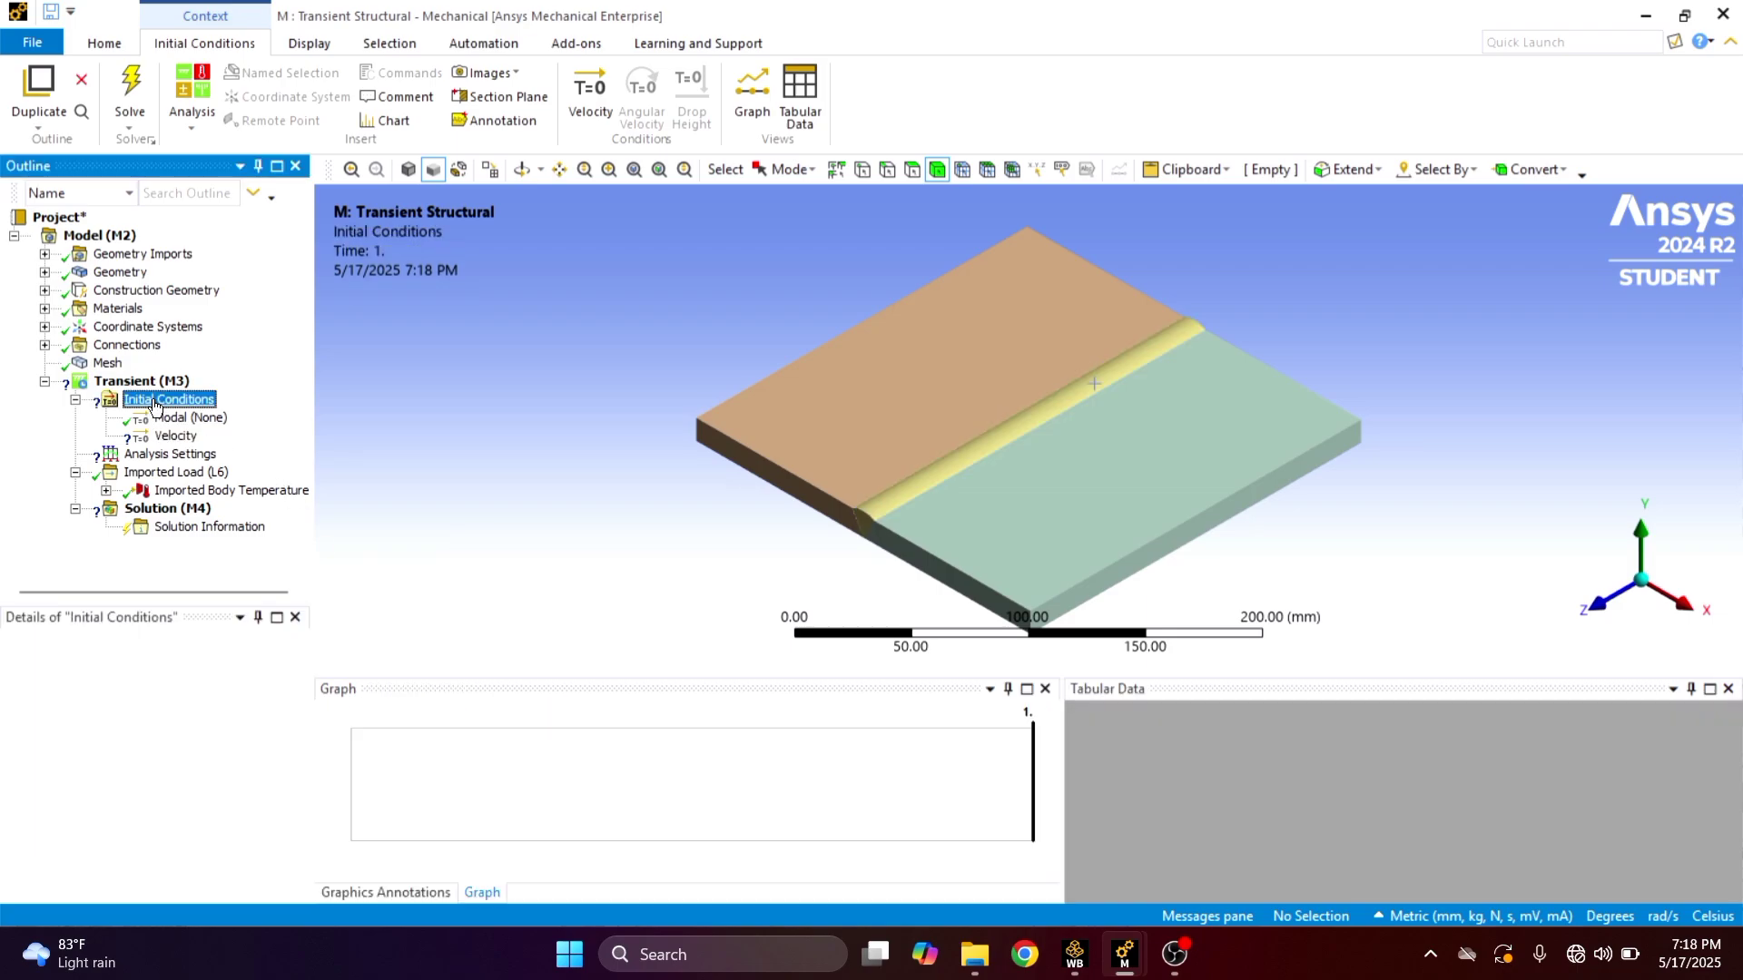
{"action": "right_click", "coordinate": [155, 402]}
{"action": "left_click", "coordinate": [400, 379]}
{"action": "key", "text": "Down"}
{"action": "key", "text": "Down"}
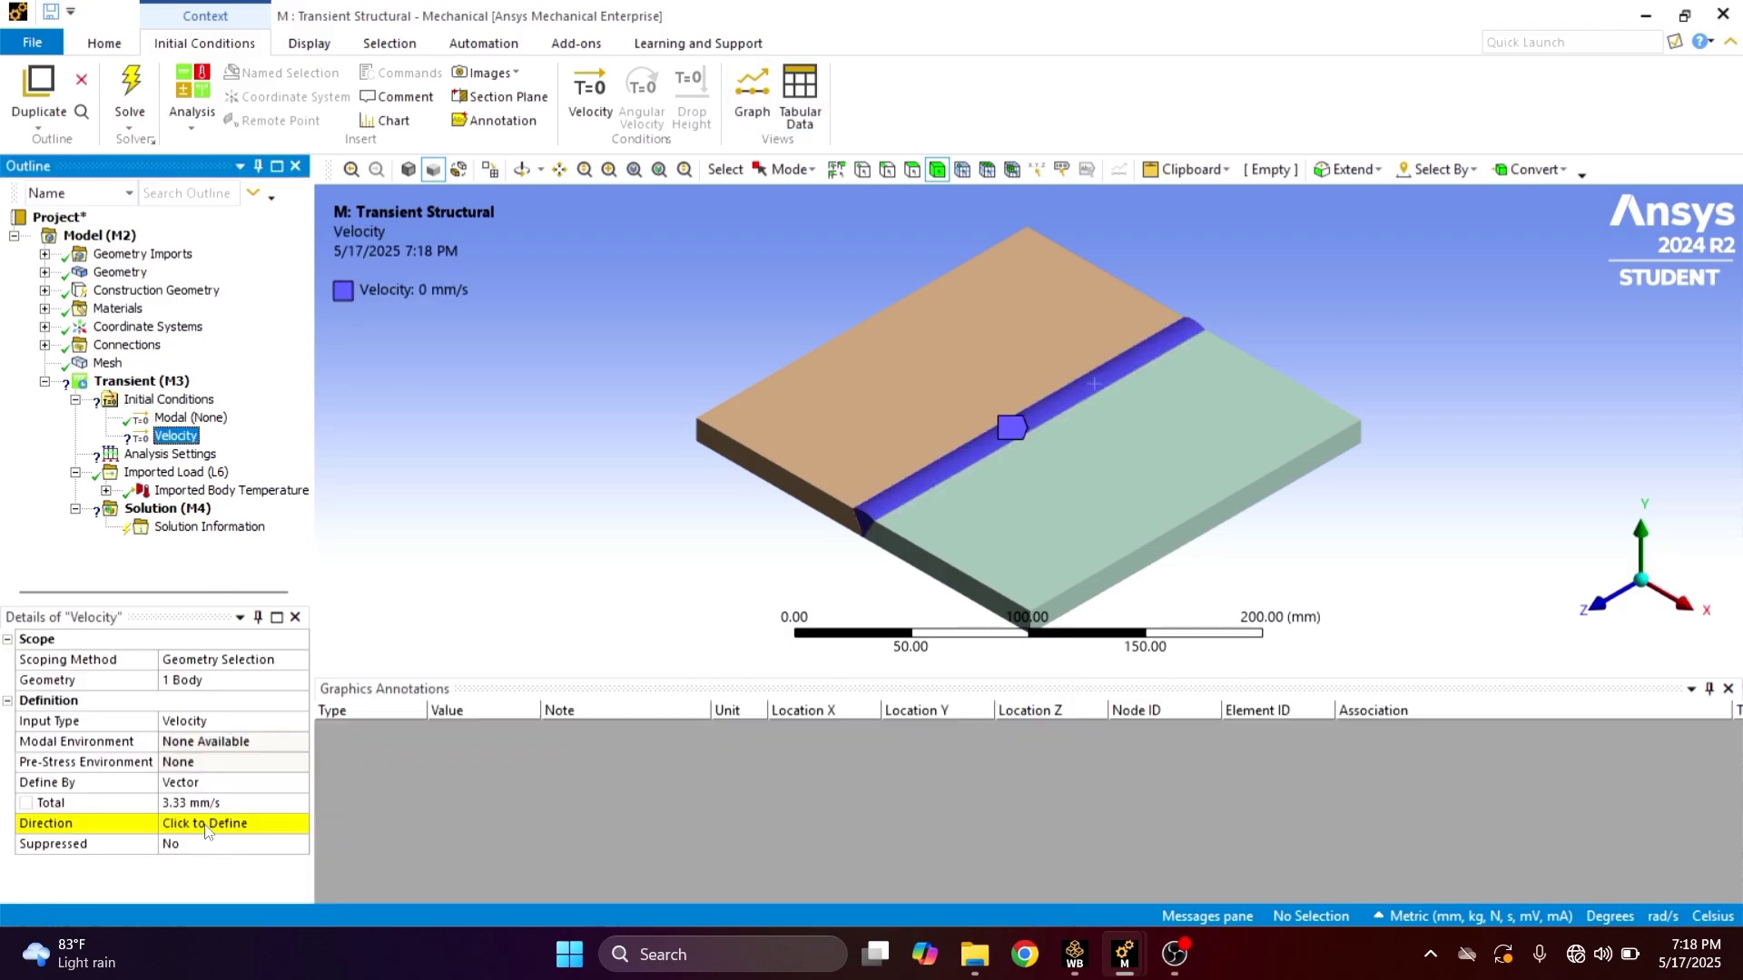
{"action": "left_click", "coordinate": [206, 823]}
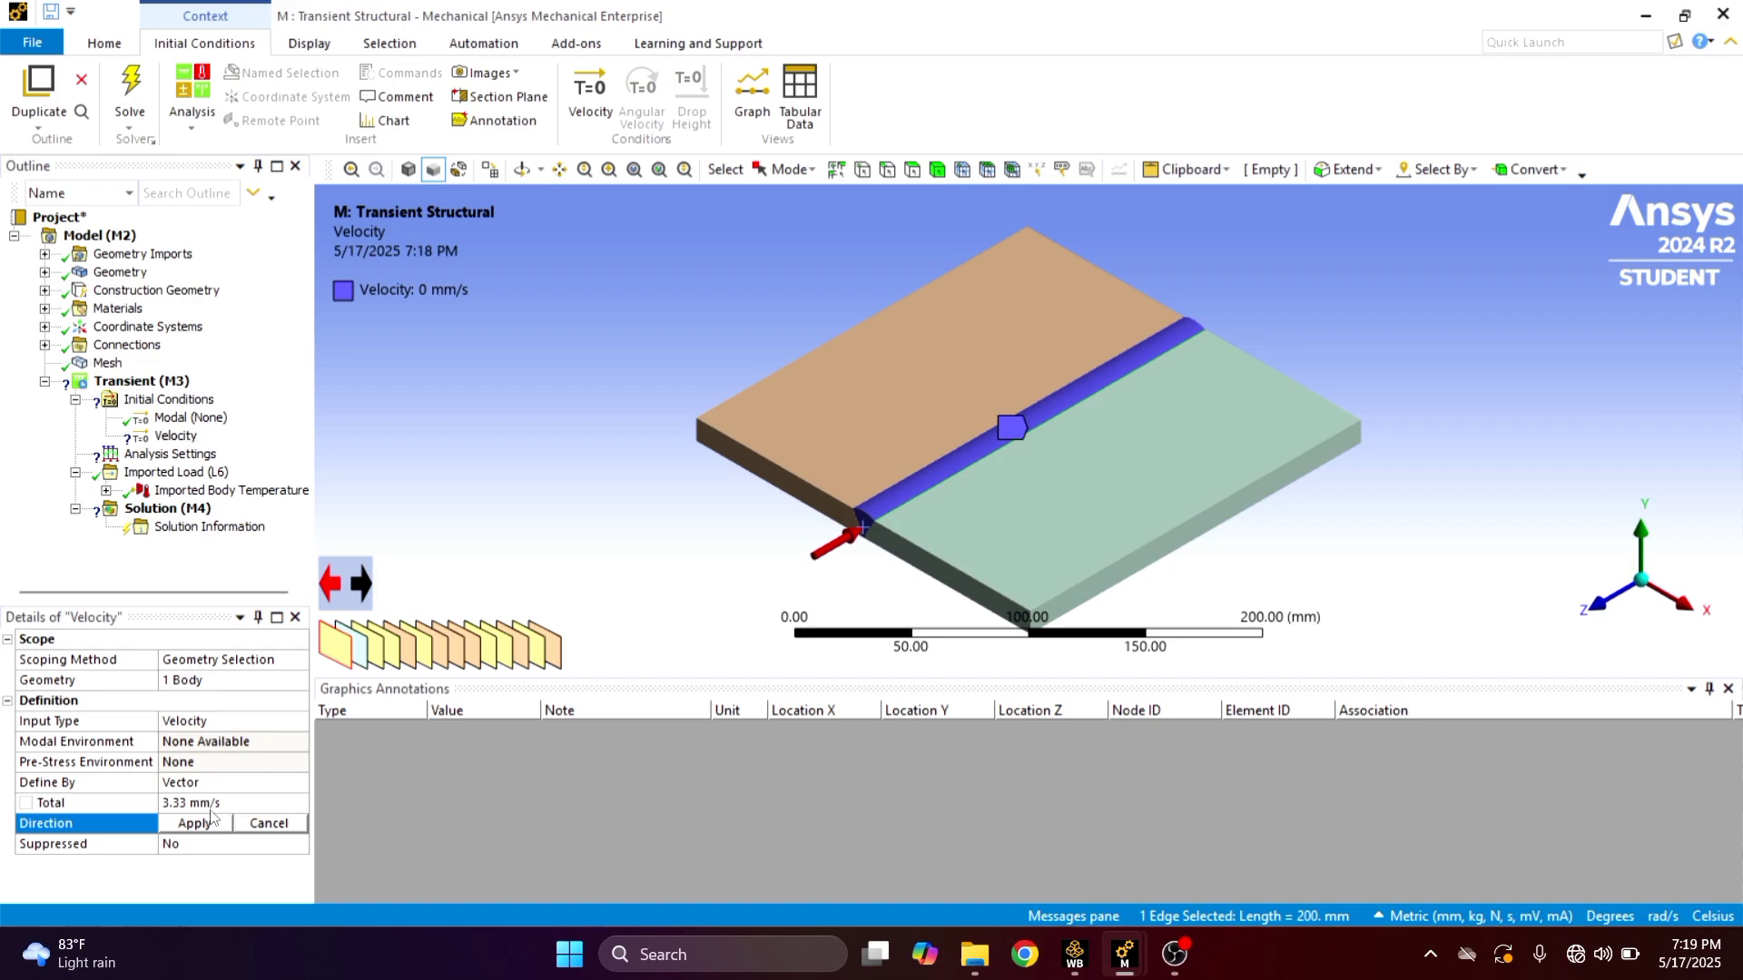
{"action": "left_click", "coordinate": [194, 822]}
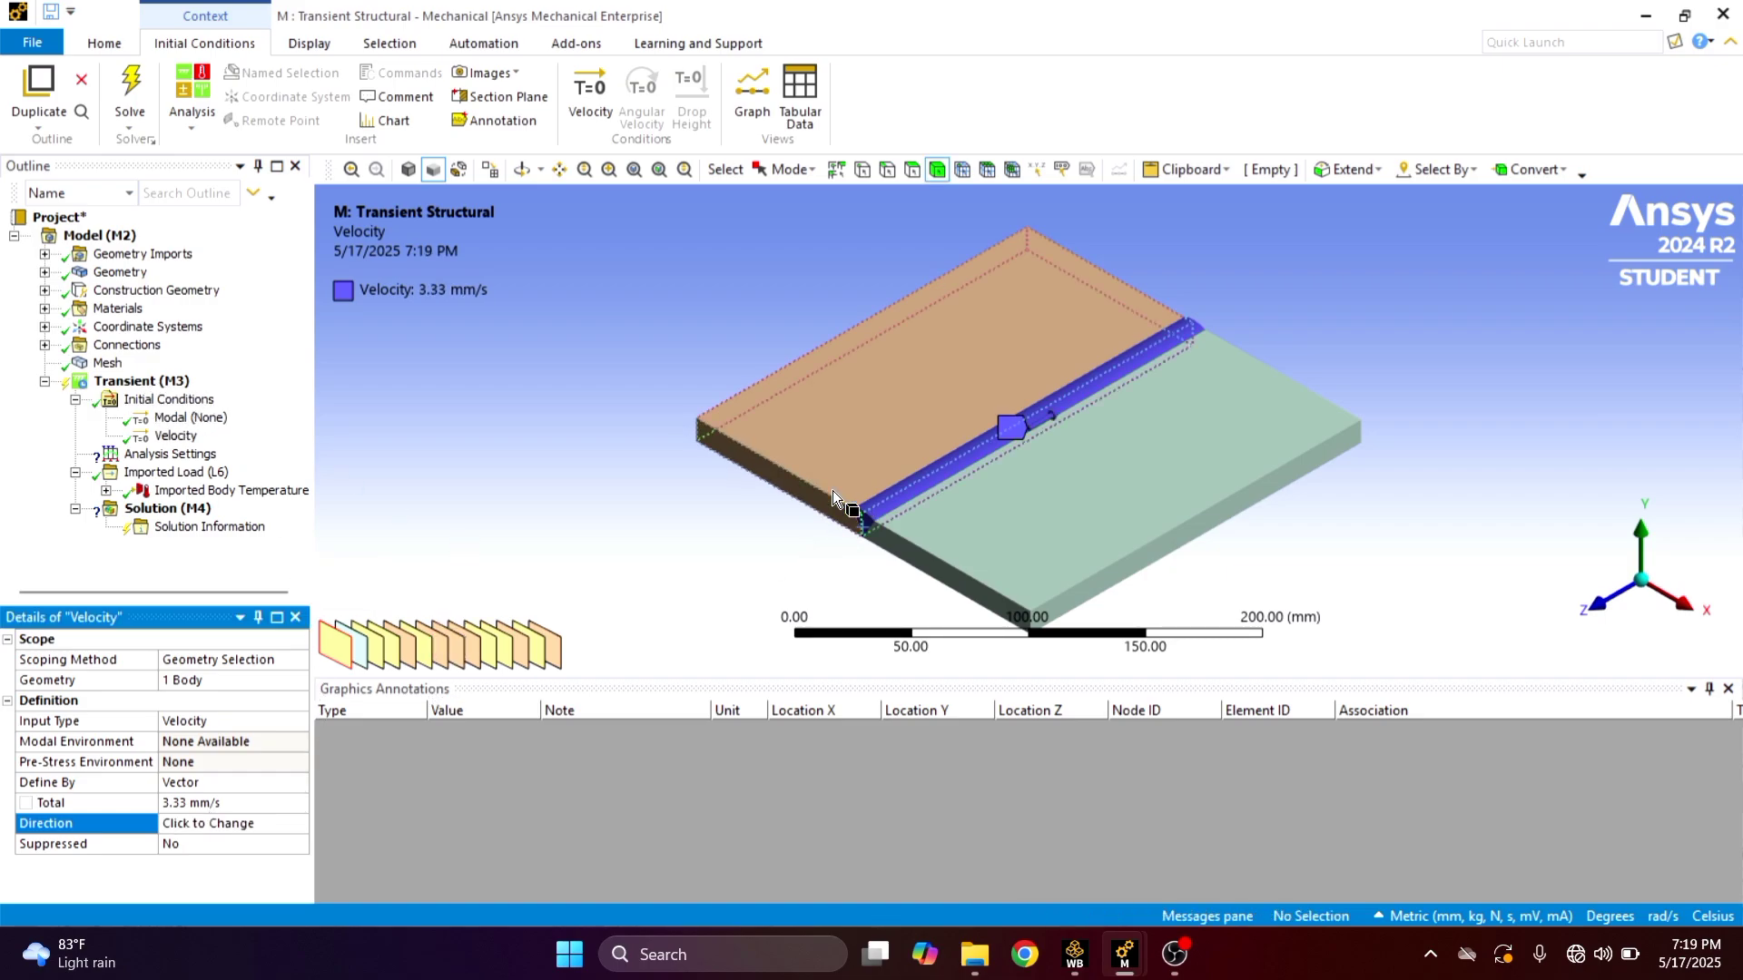
{"action": "left_click", "coordinate": [74, 402]}
Check the step controls in the analysis settings of reference analysis D: Transient Structural, and return to analysis M
{"action": "left_click", "coordinate": [152, 419]}
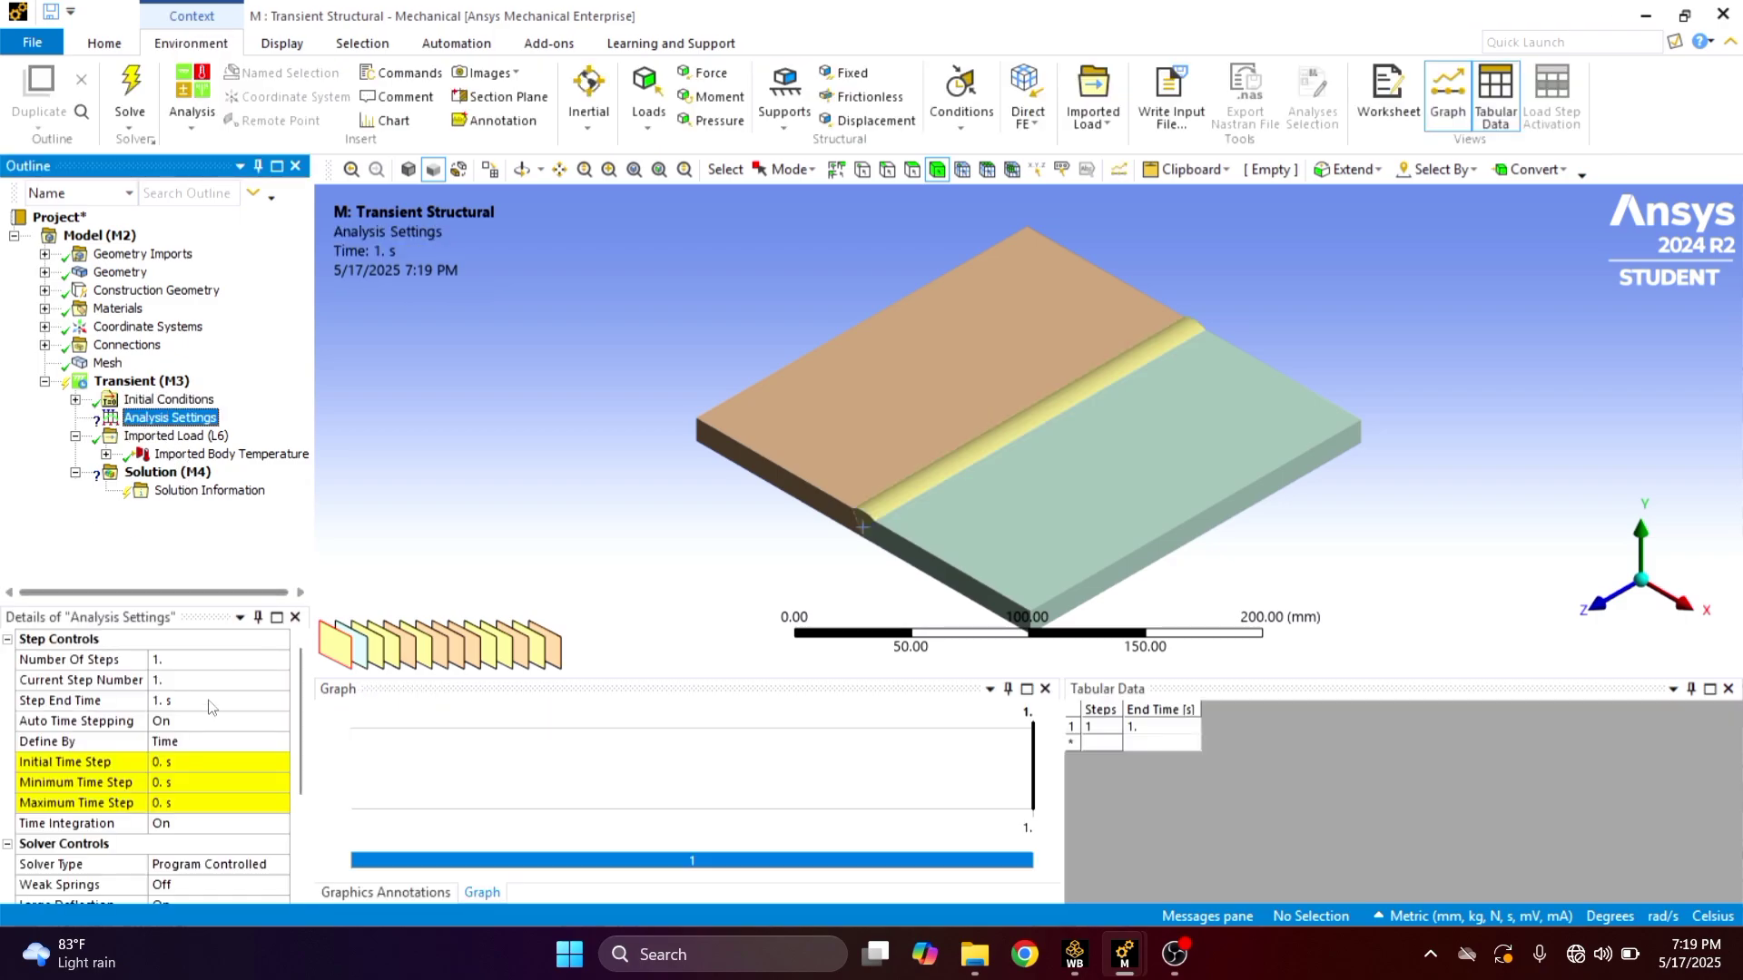
{"action": "mouse_move", "coordinate": [1139, 955]}
{"action": "left_click", "coordinate": [1121, 862]}
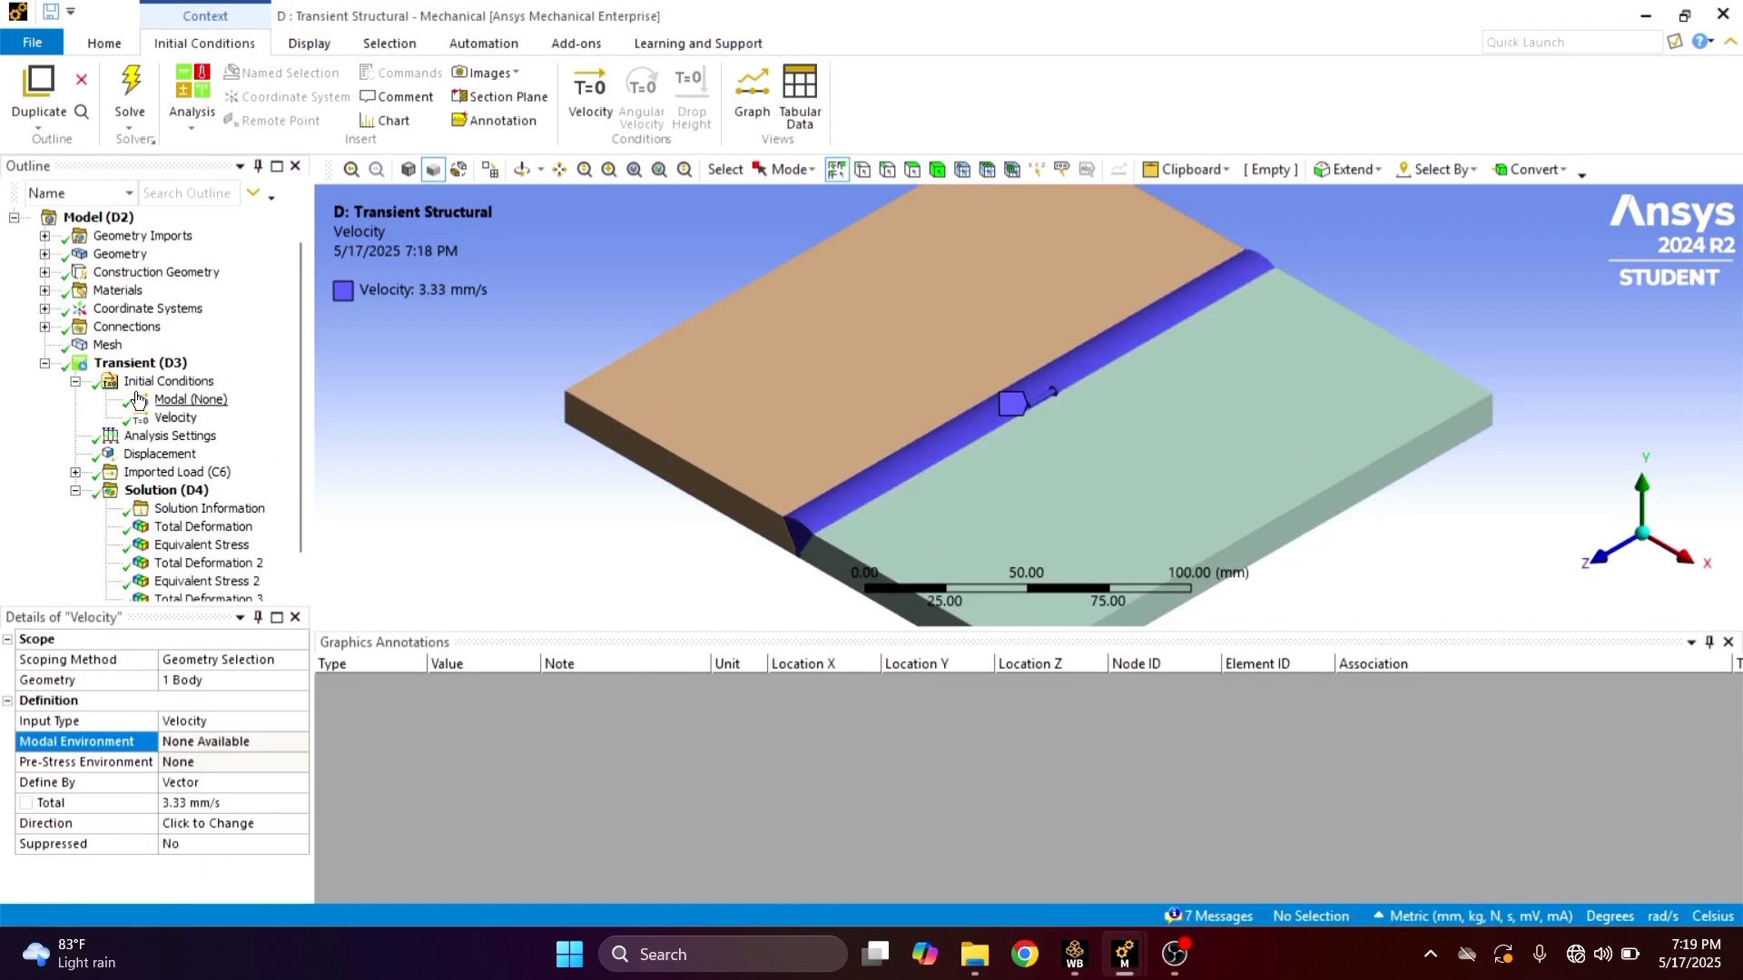
{"action": "left_click", "coordinate": [76, 381]}
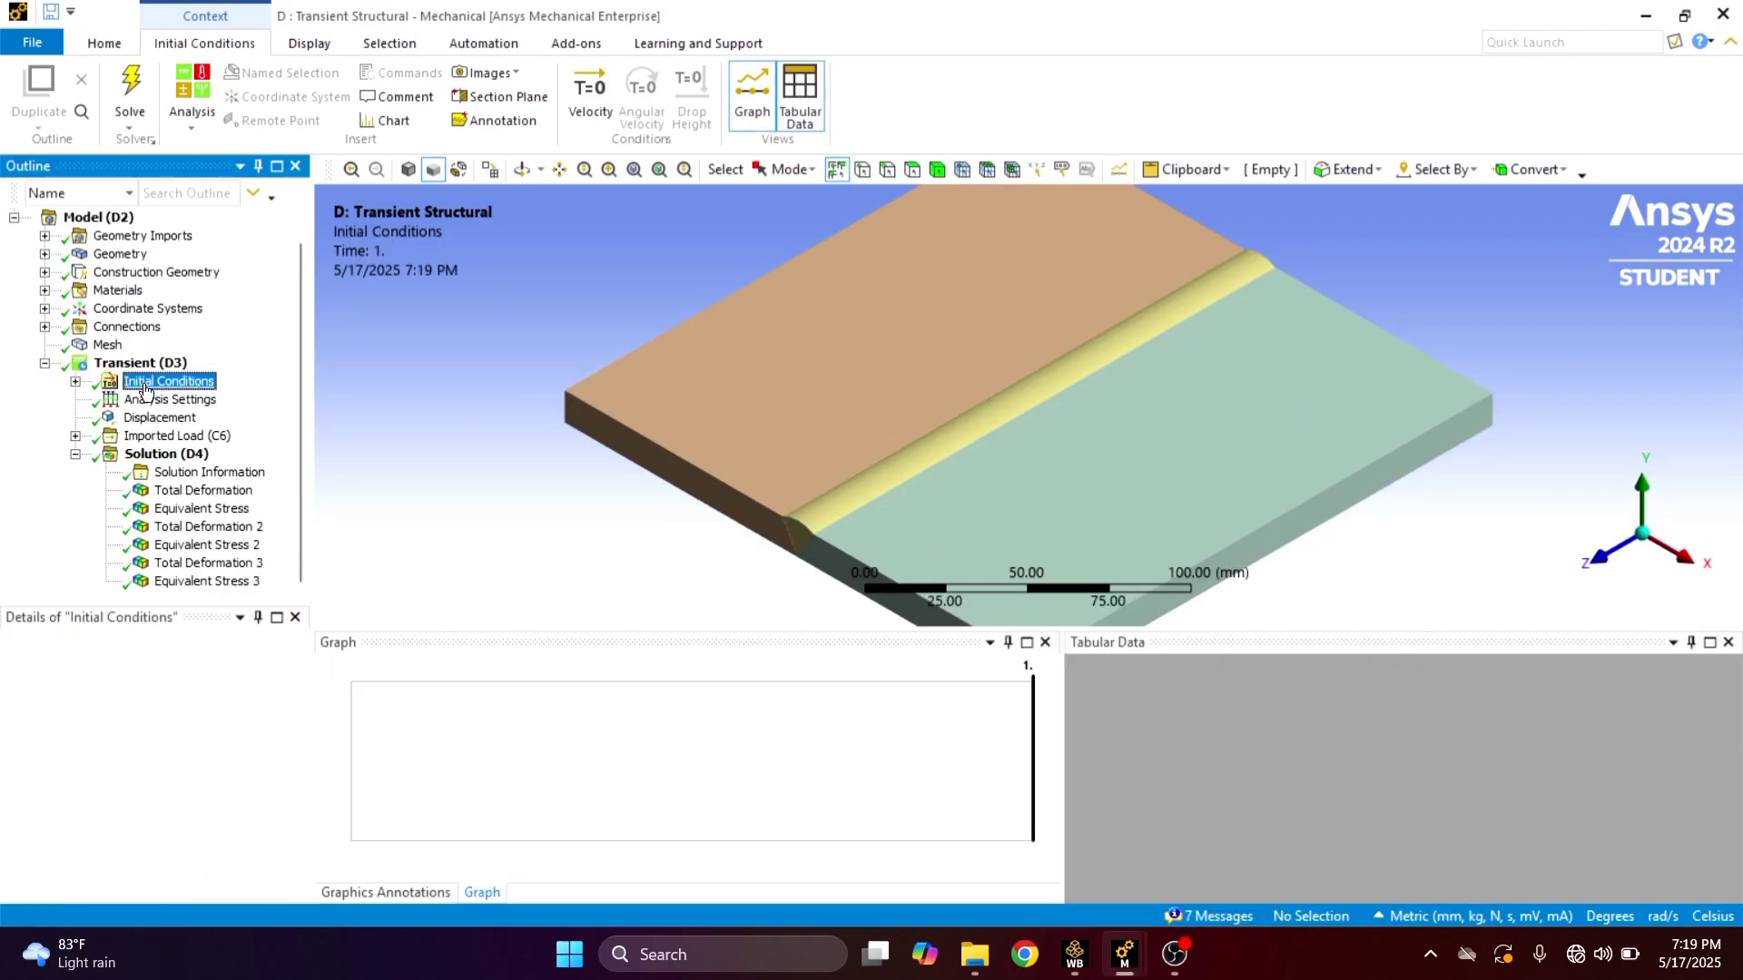
{"action": "left_click", "coordinate": [165, 400]}
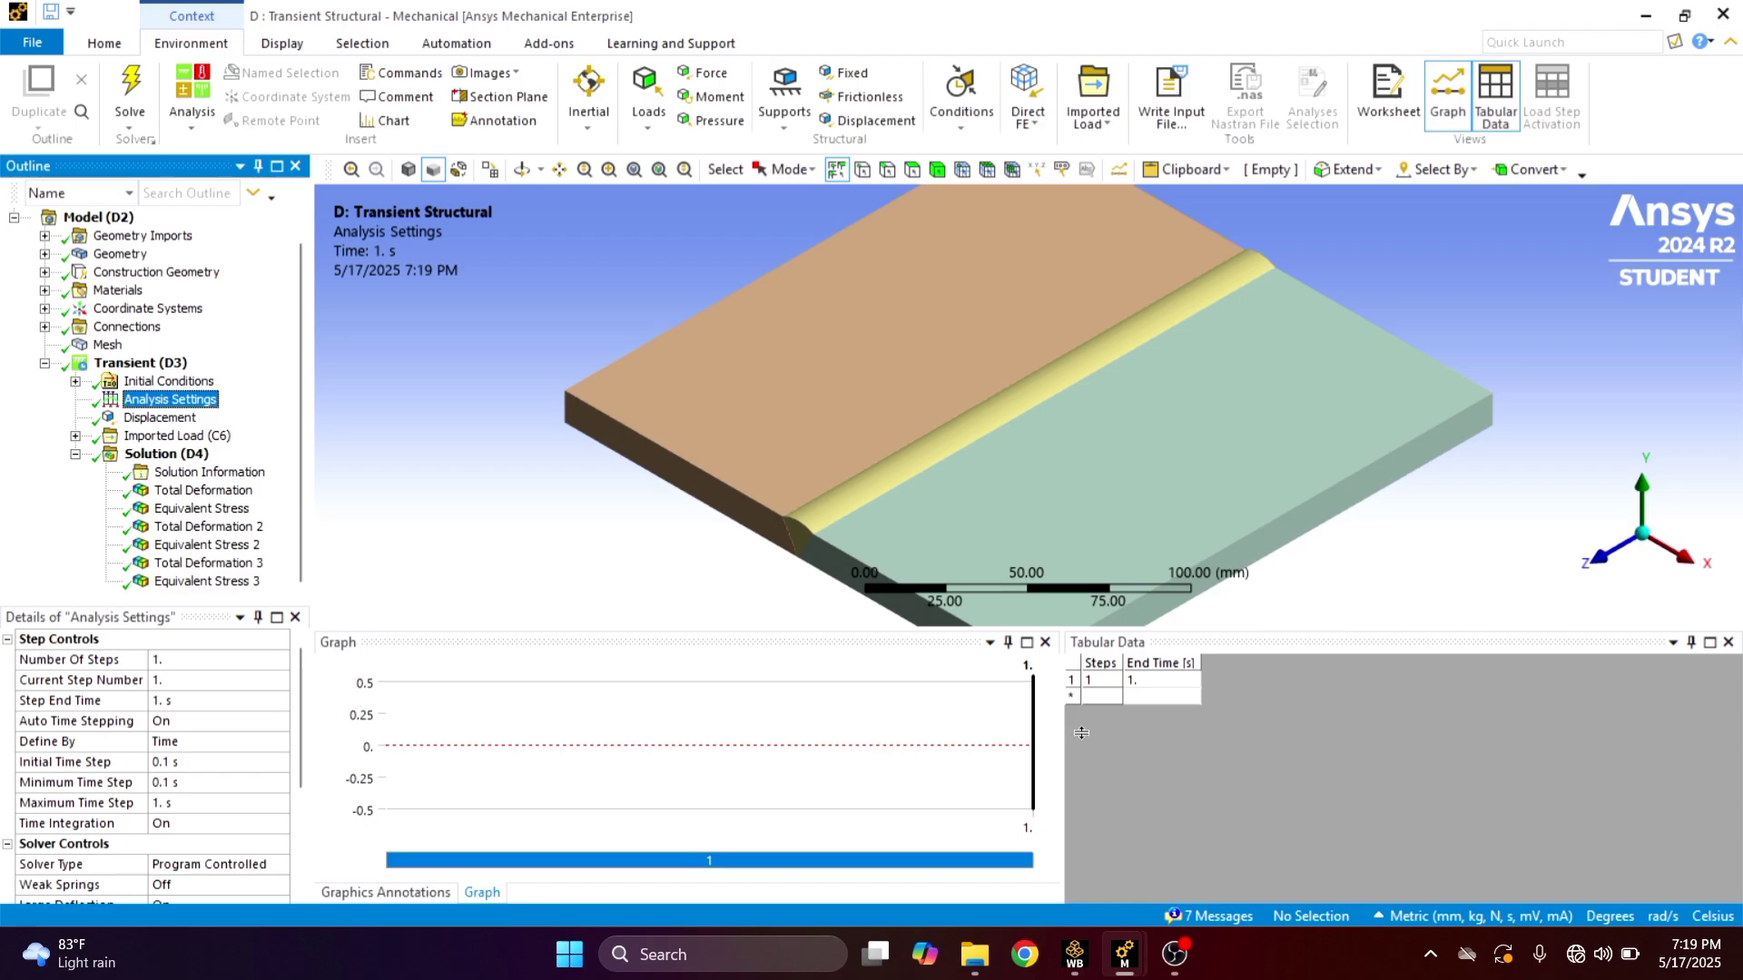
{"action": "mouse_move", "coordinate": [1122, 954]}
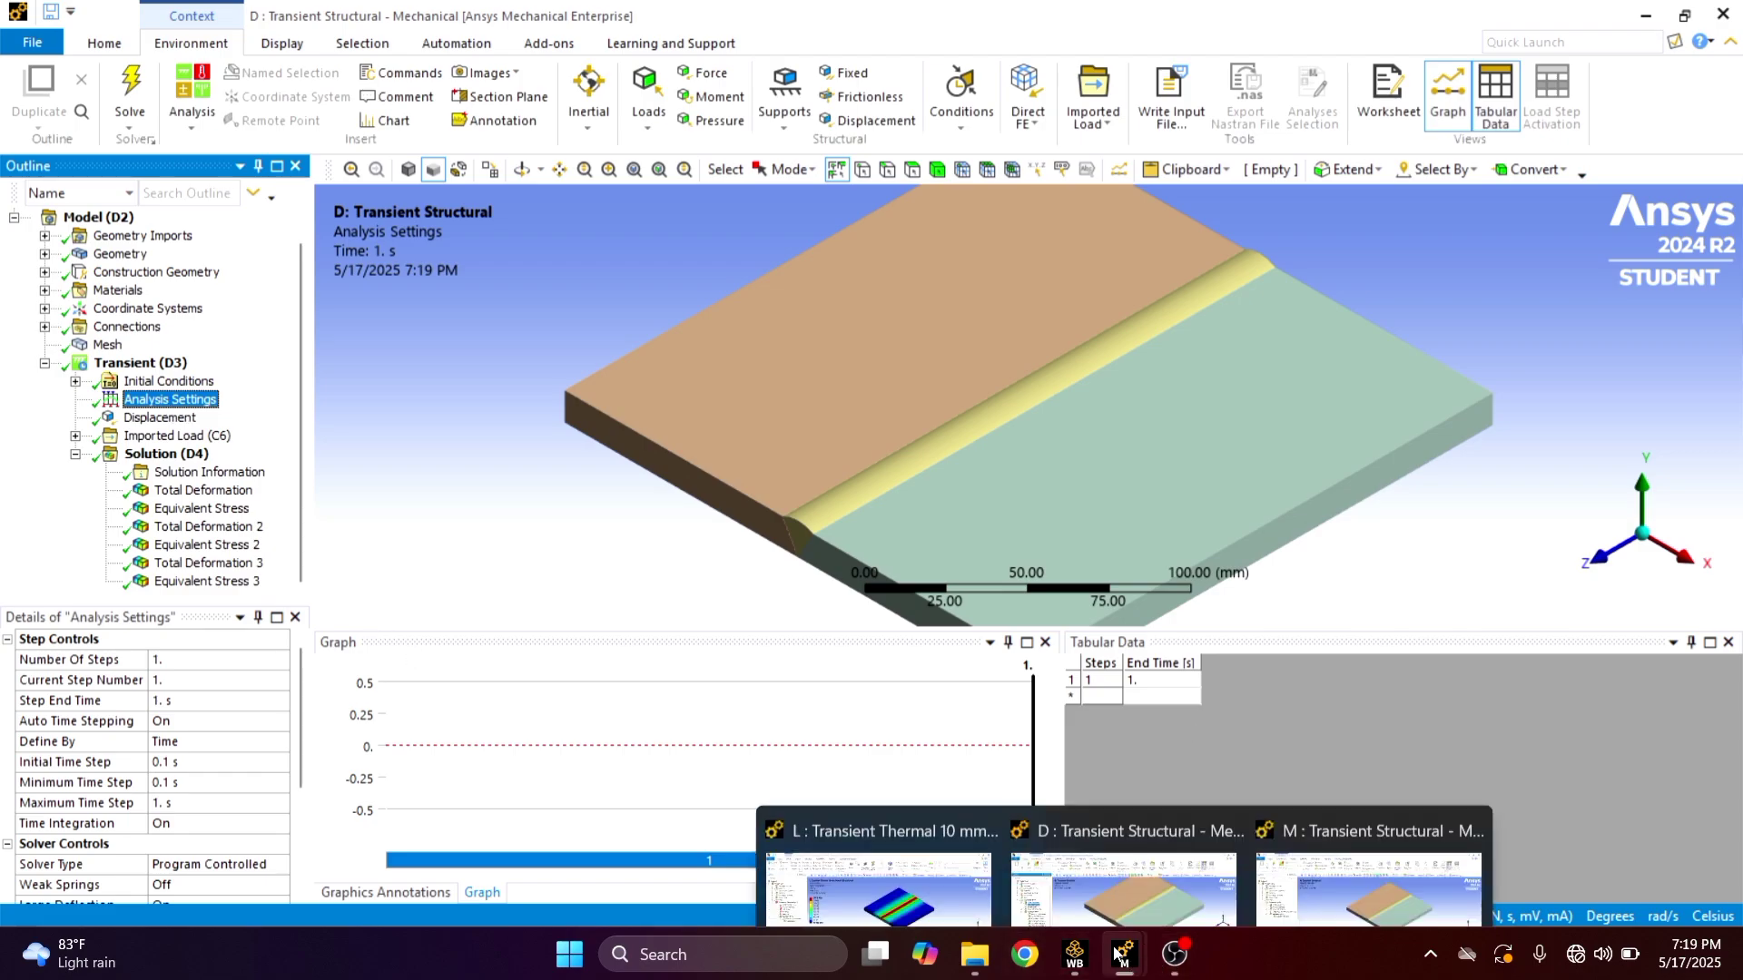
{"action": "left_click", "coordinate": [1377, 844]}
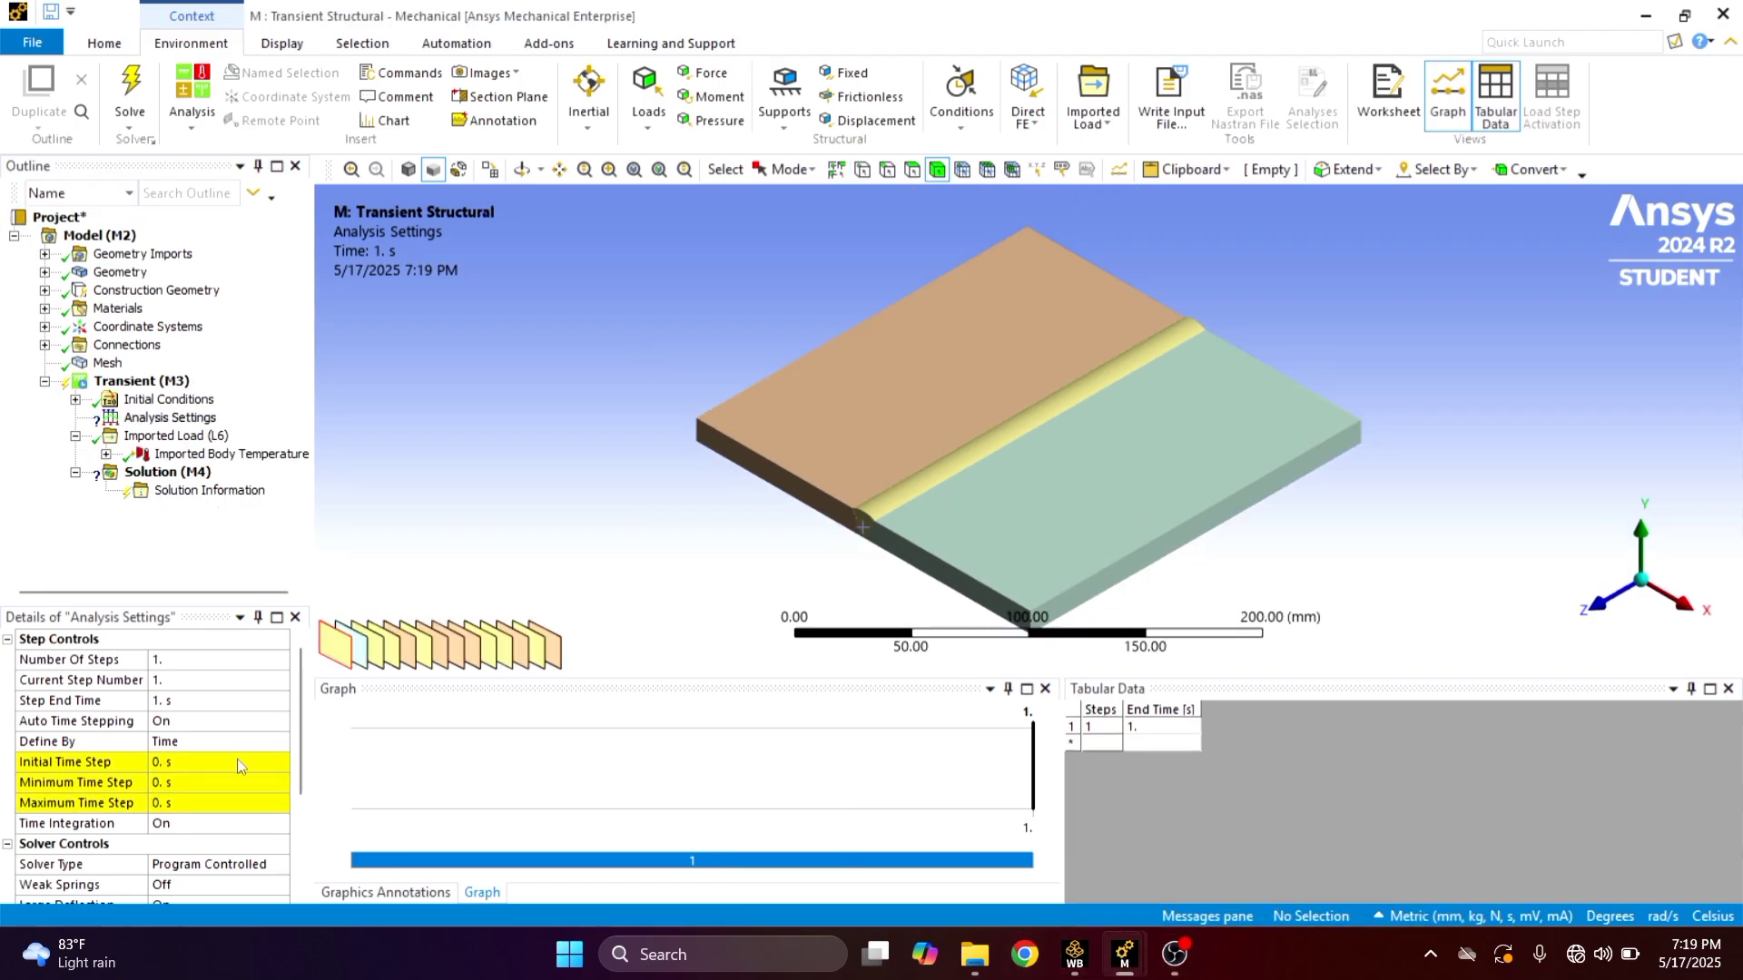
Set the initial and minimum time steps to 0.1 s and the maximum time step to 1 s in the transient analysis settings
{"action": "left_click", "coordinate": [238, 760]}
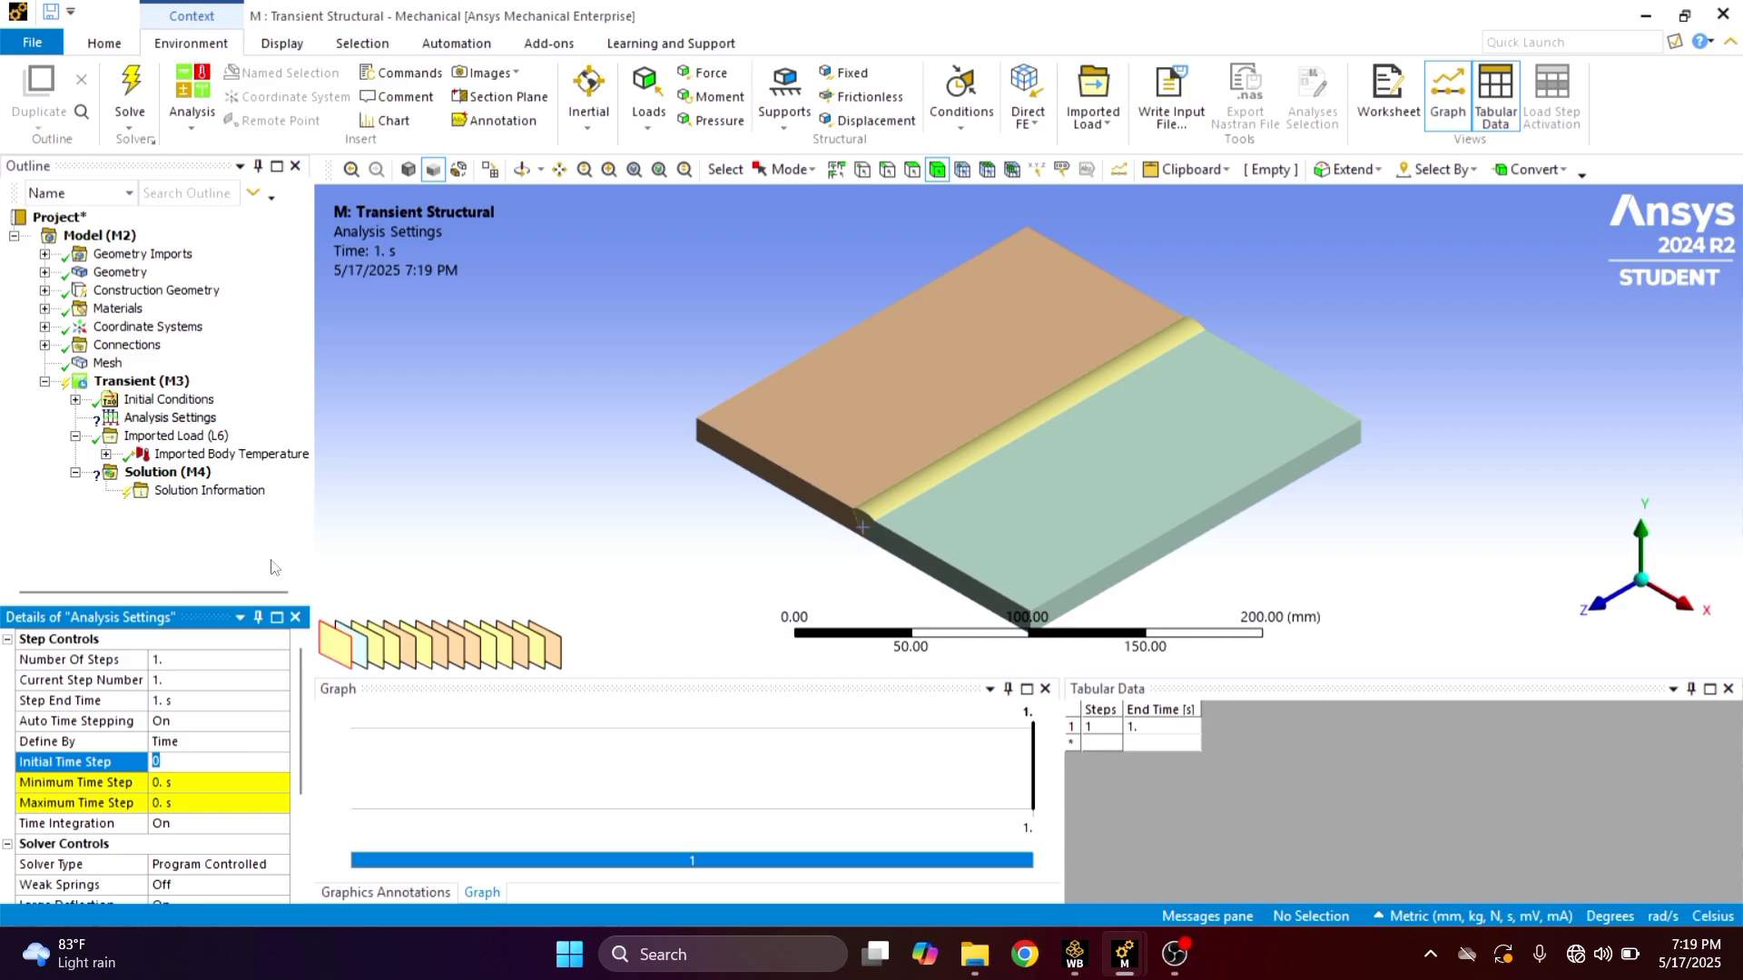
{"action": "left_click", "coordinate": [138, 417]}
{"action": "left_click", "coordinate": [184, 759]}
{"action": "key", "text": "Return"}
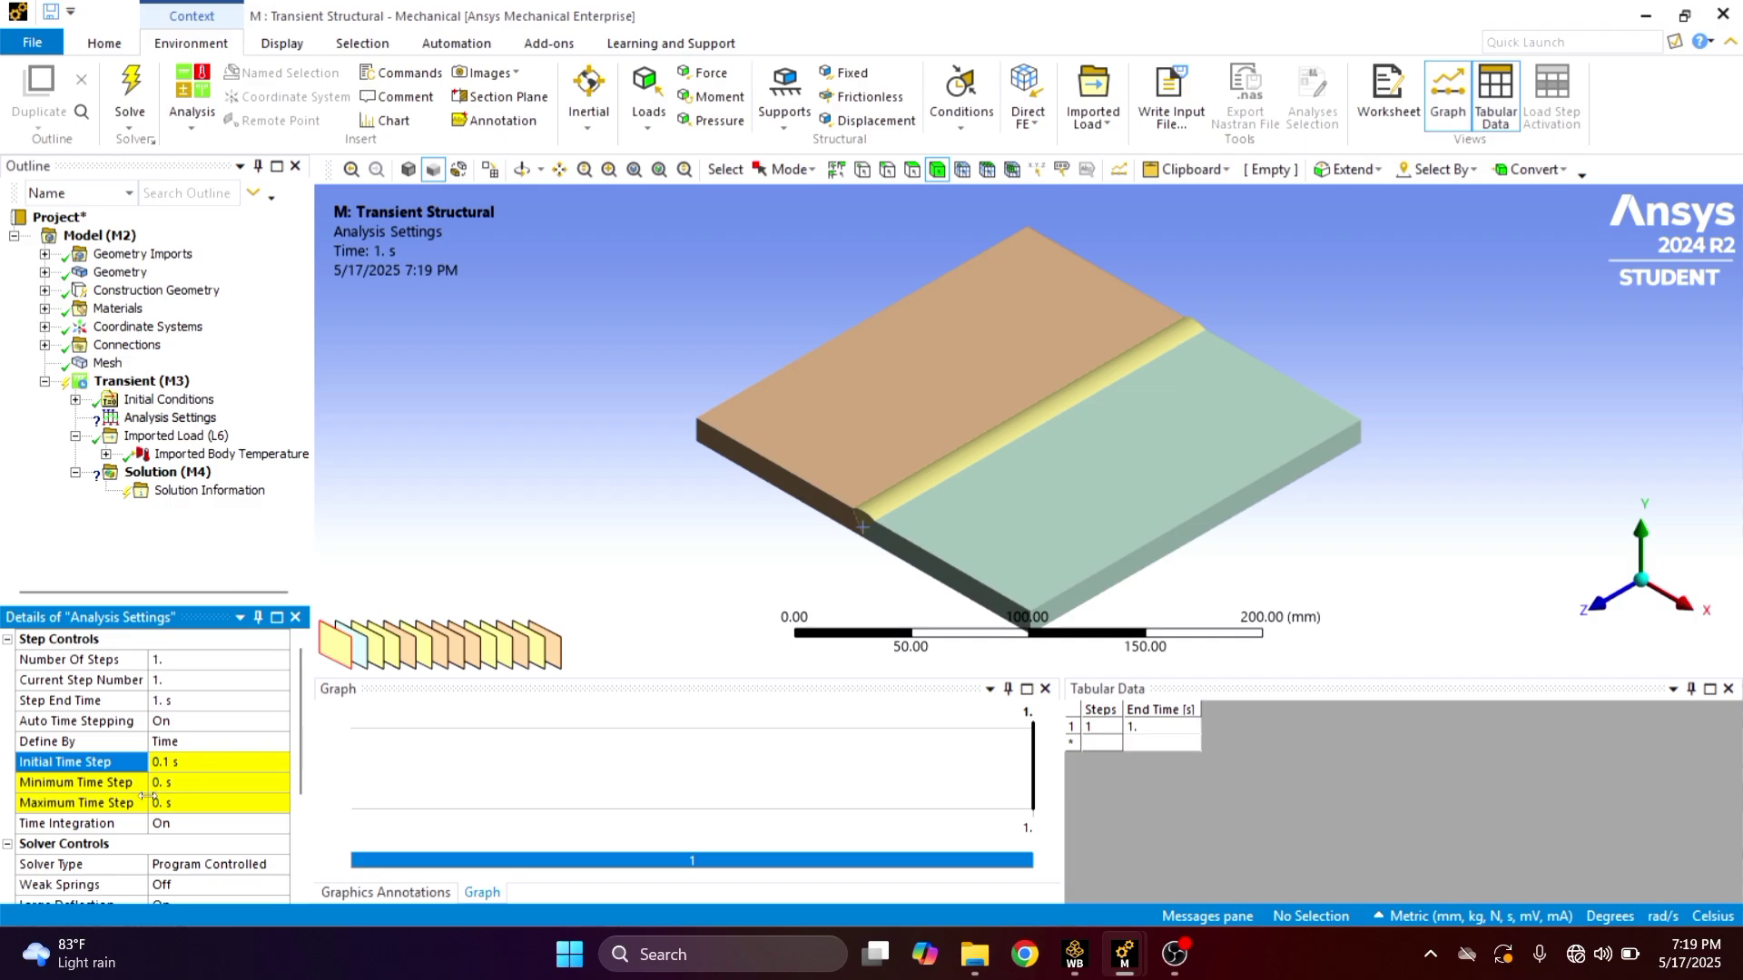
{"action": "left_click", "coordinate": [169, 786]}
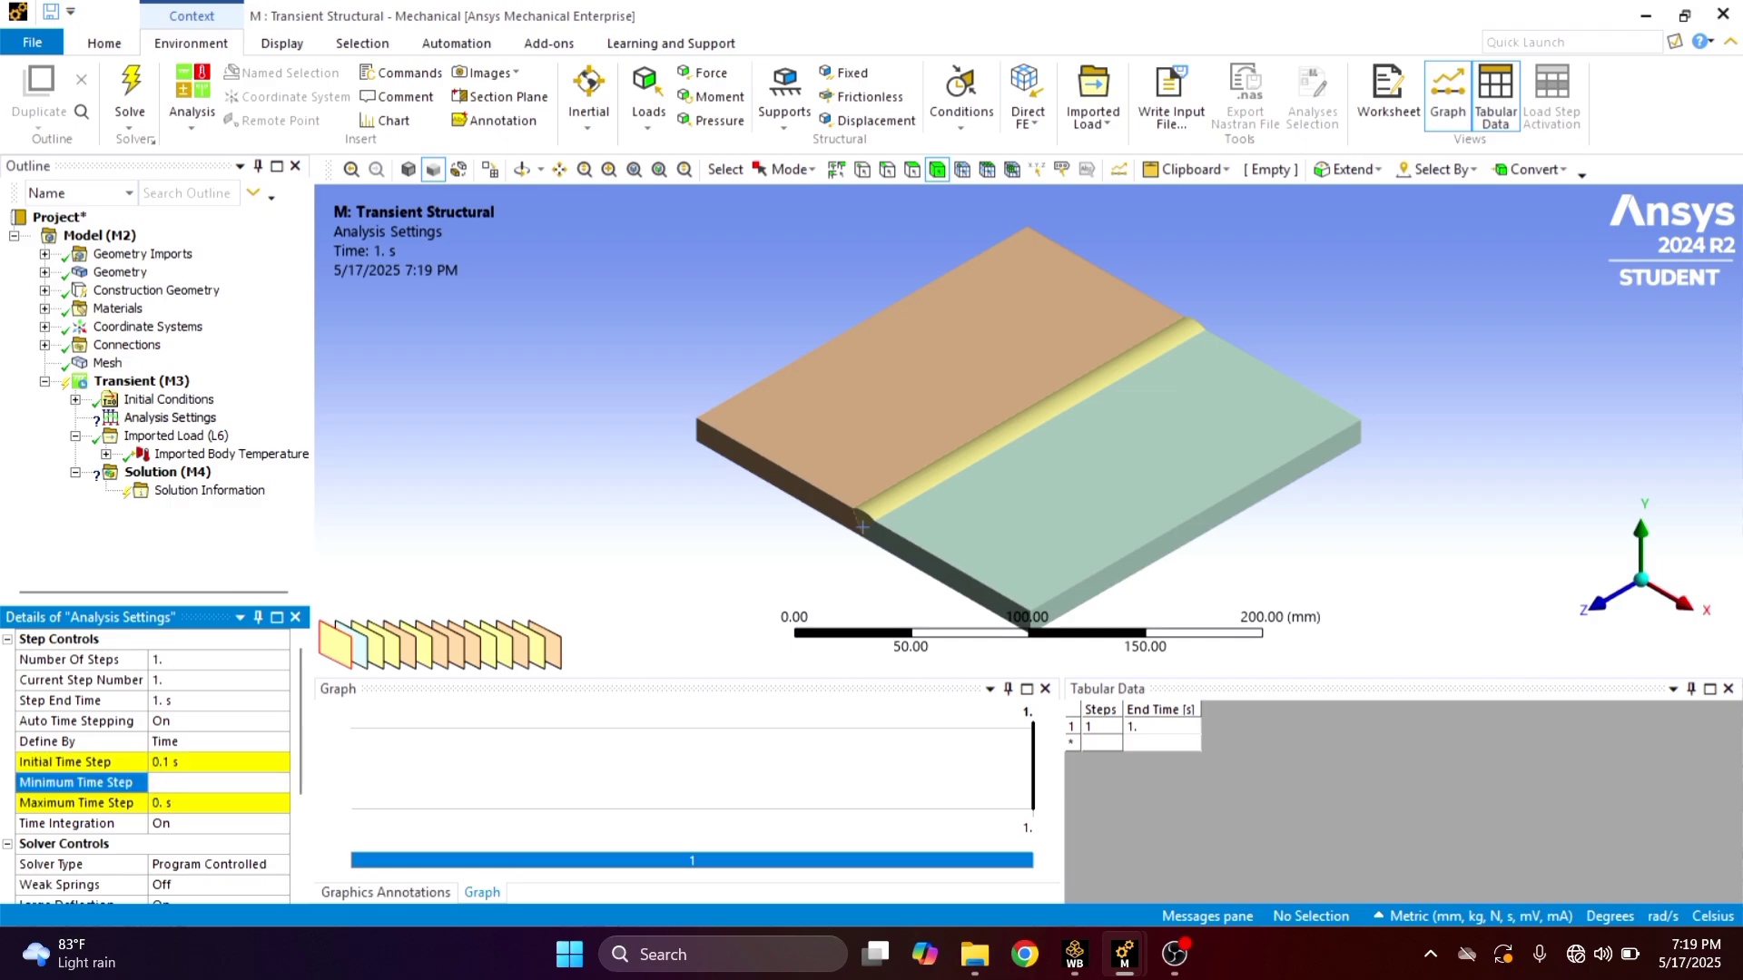
{"action": "type", "text": "0.1"}
{"action": "key", "text": "Return"}
{"action": "left_click", "coordinate": [217, 804]}
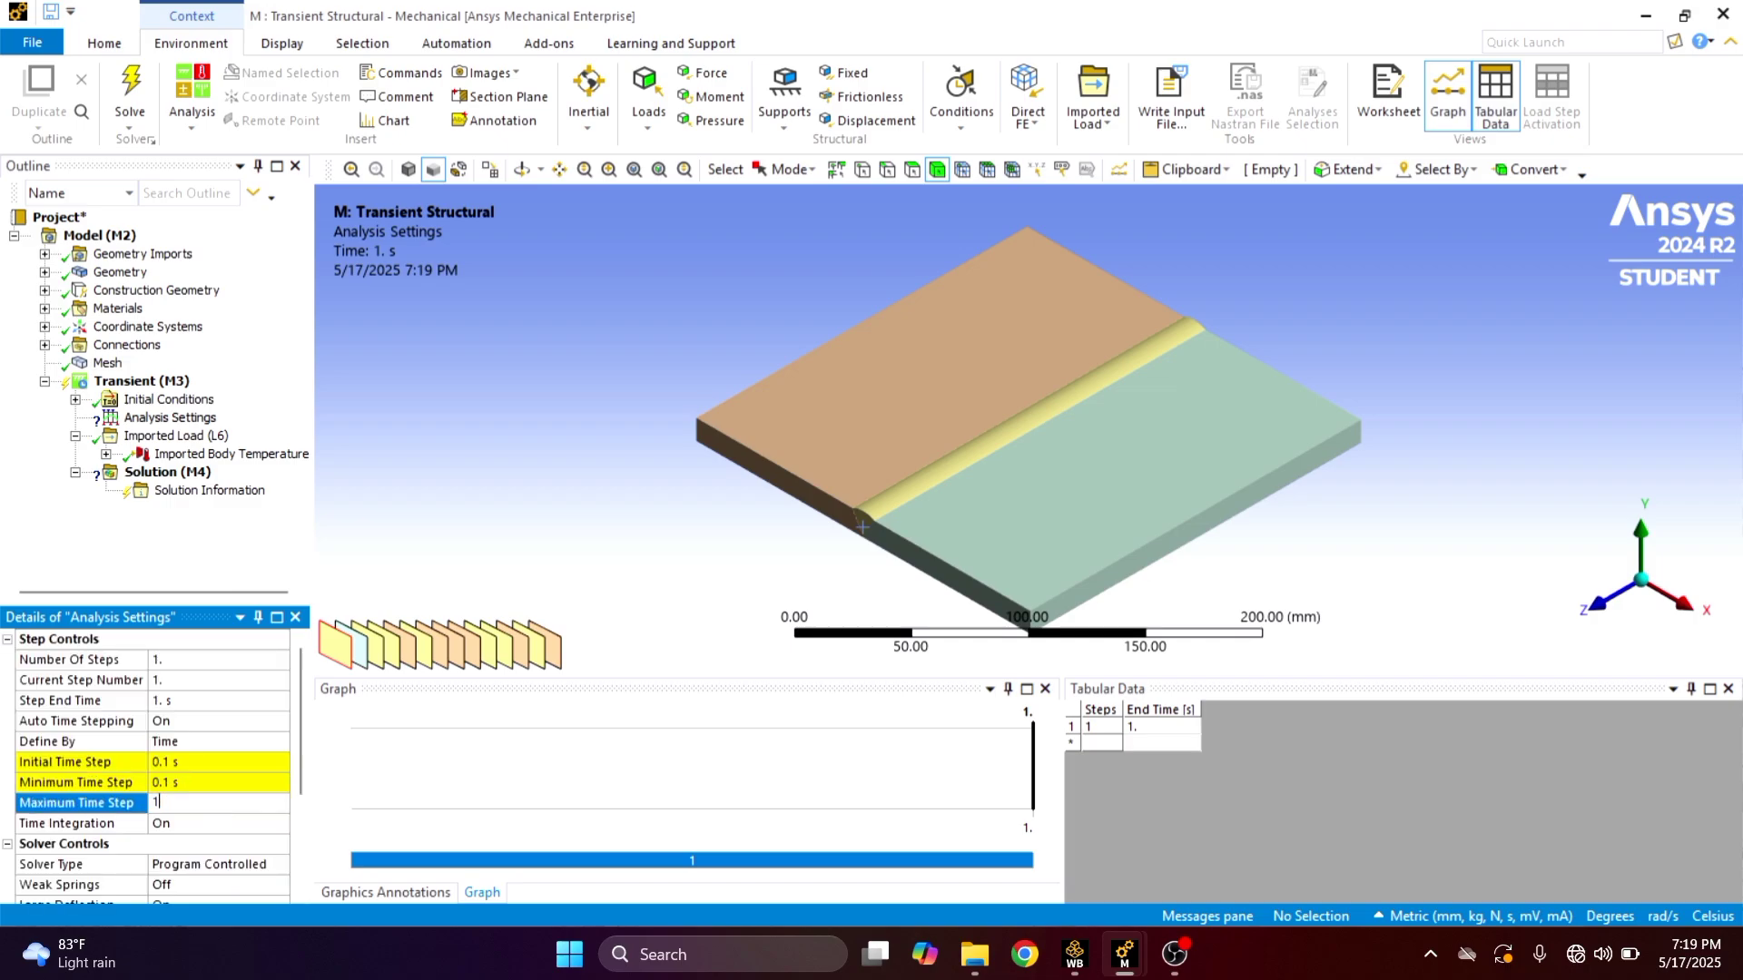
{"action": "key", "text": "Return"}
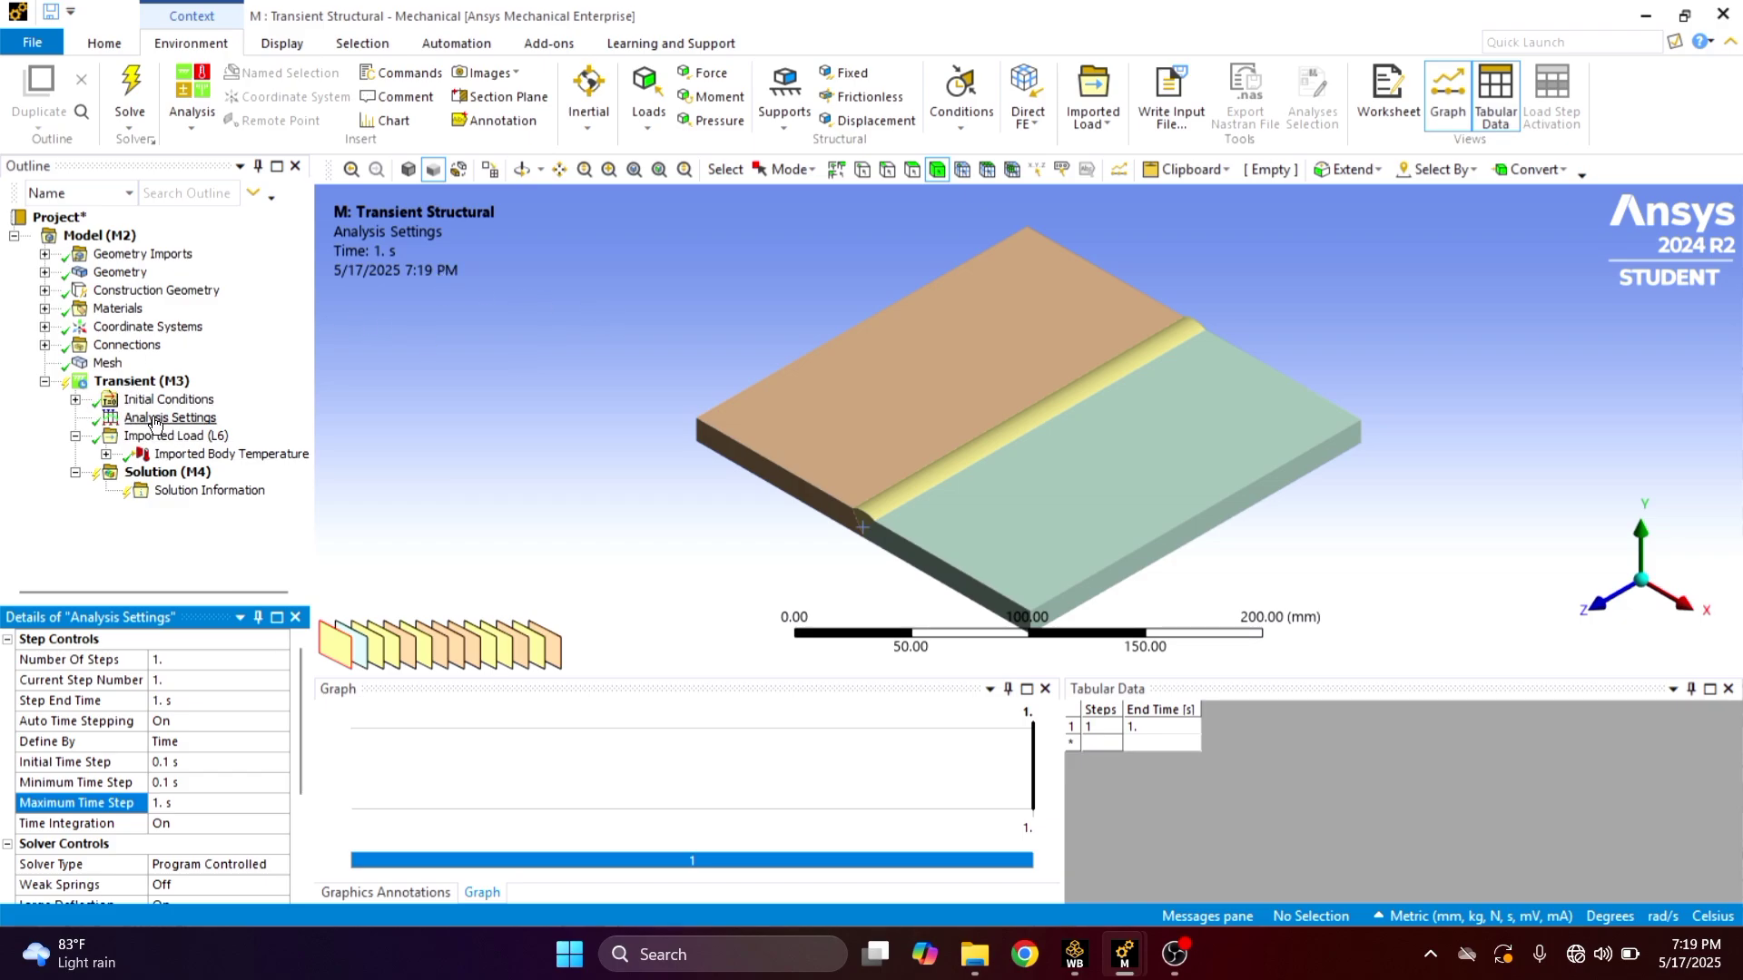
Insert a Displacement support into the transient structural analysis
{"action": "left_click", "coordinate": [153, 385]}
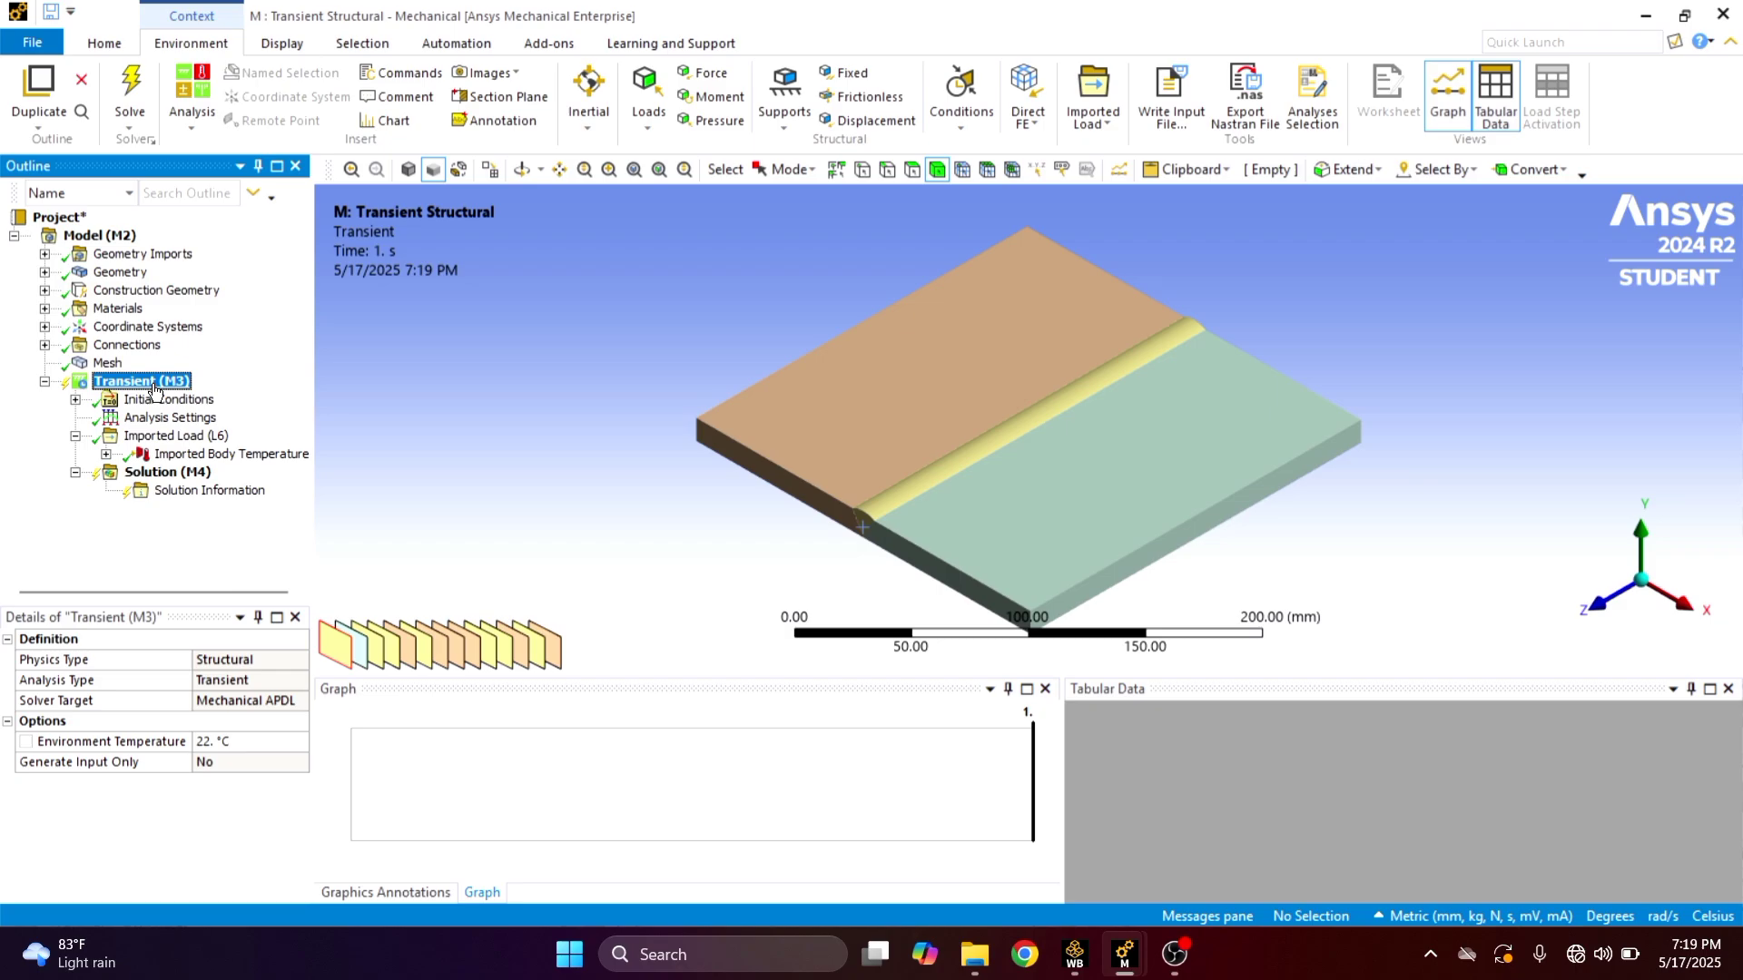
{"action": "right_click", "coordinate": [155, 388]}
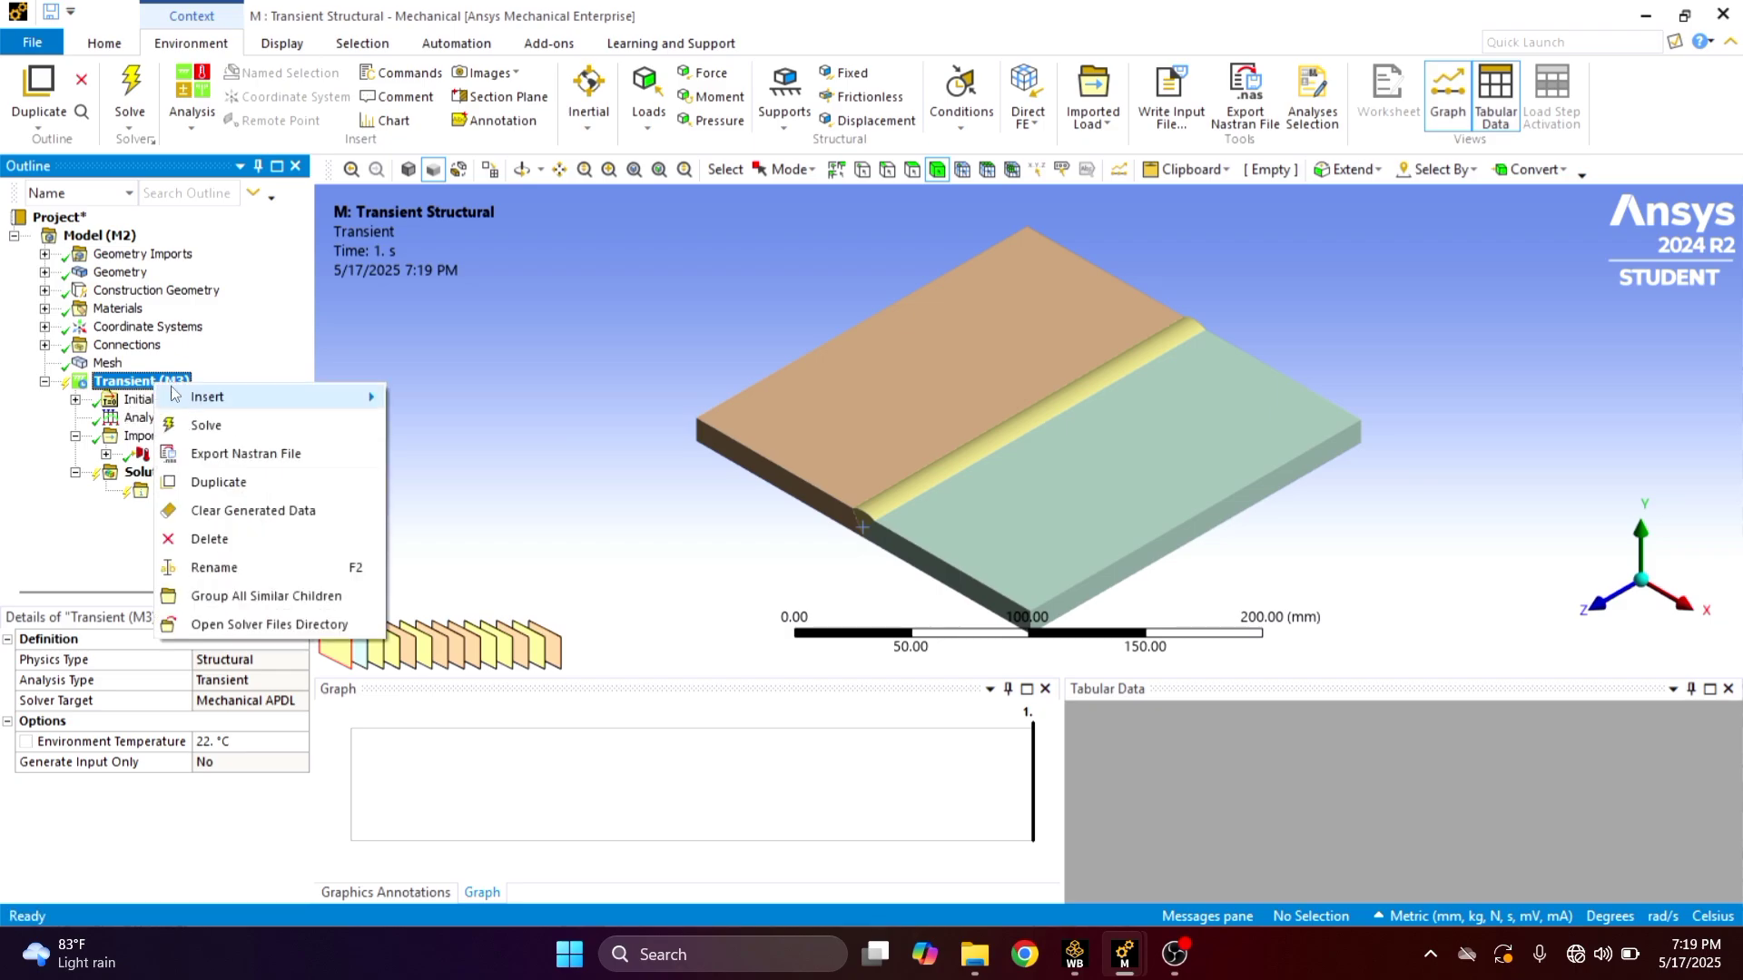
{"action": "mouse_move", "coordinate": [177, 394]}
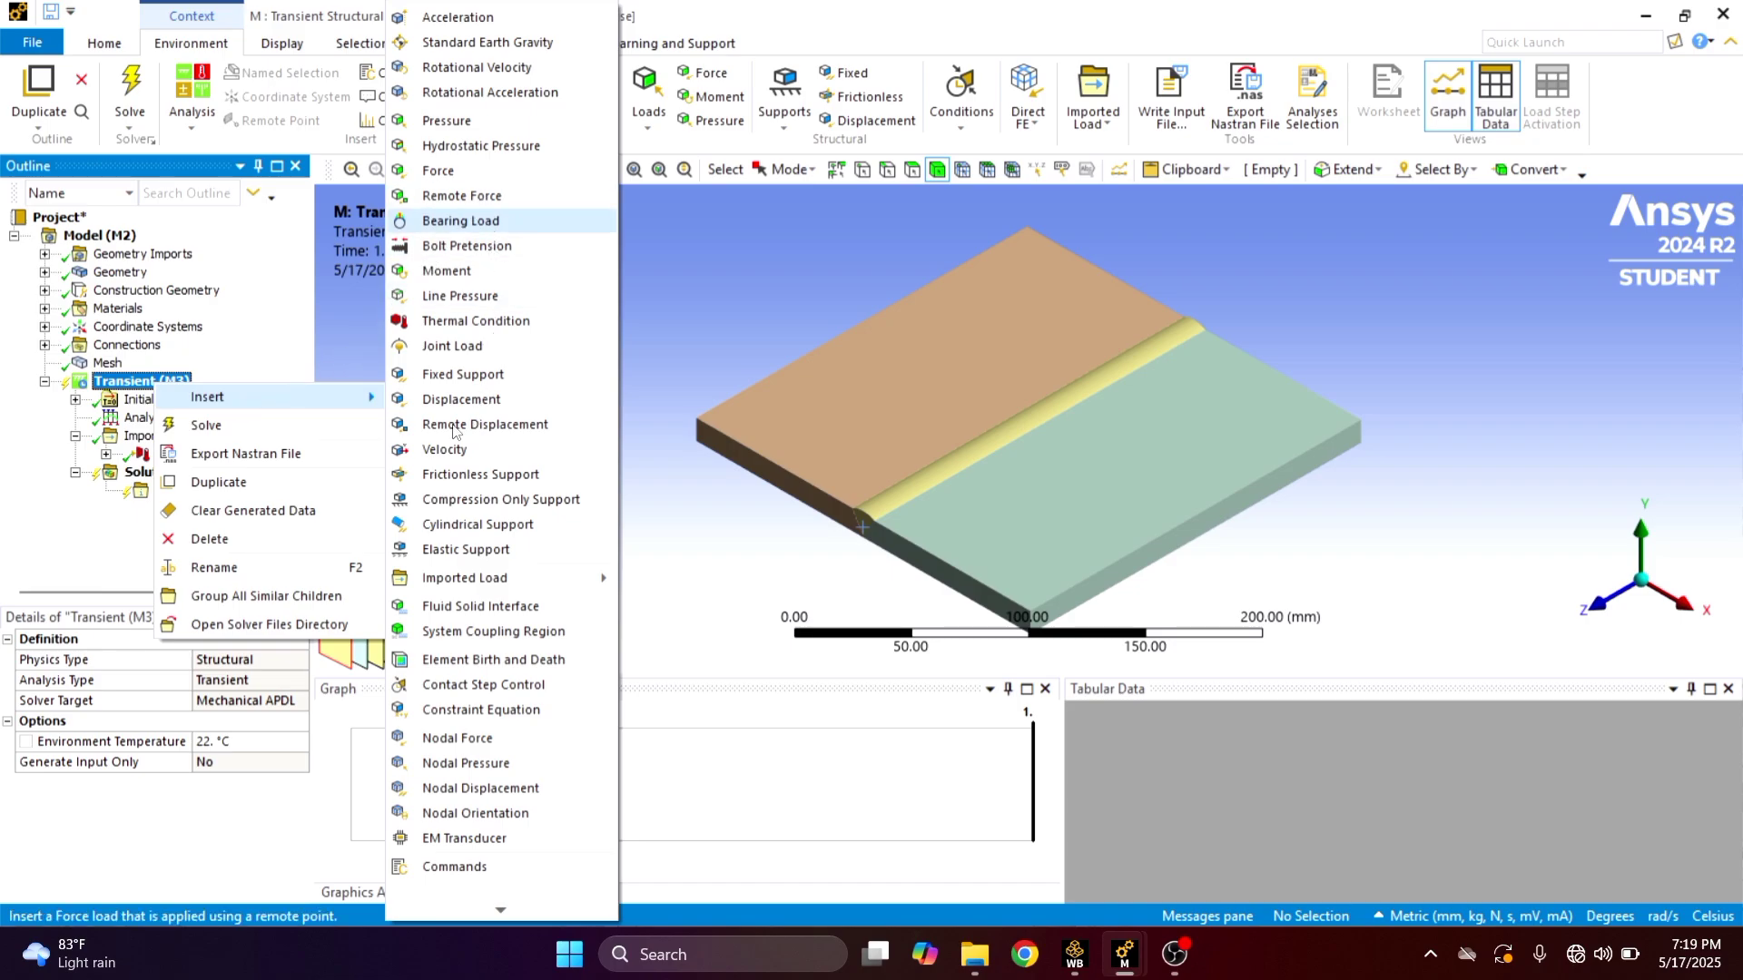
{"action": "left_click", "coordinate": [443, 401]}
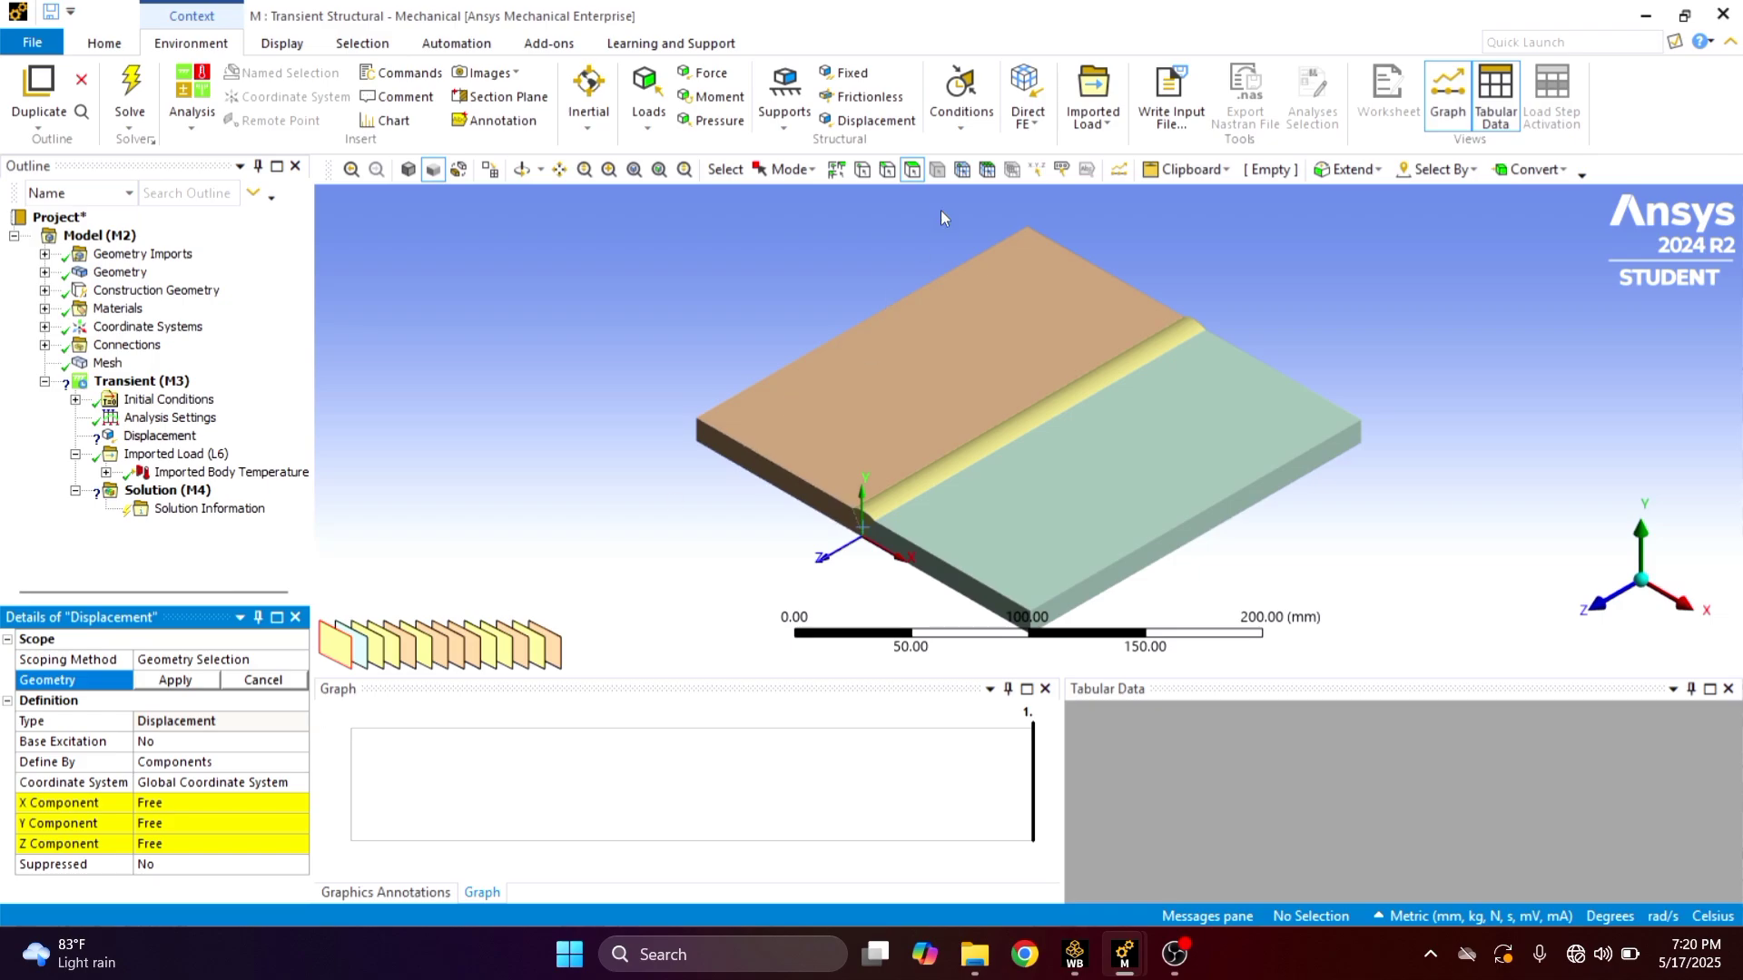
Scope the displacement to the six end faces of the two plates and weld bead, three at each end of the weld
{"action": "left_click", "coordinate": [912, 171]}
{"action": "left_click_drag", "start_coordinate": [795, 486], "coordinate": [897, 551]}
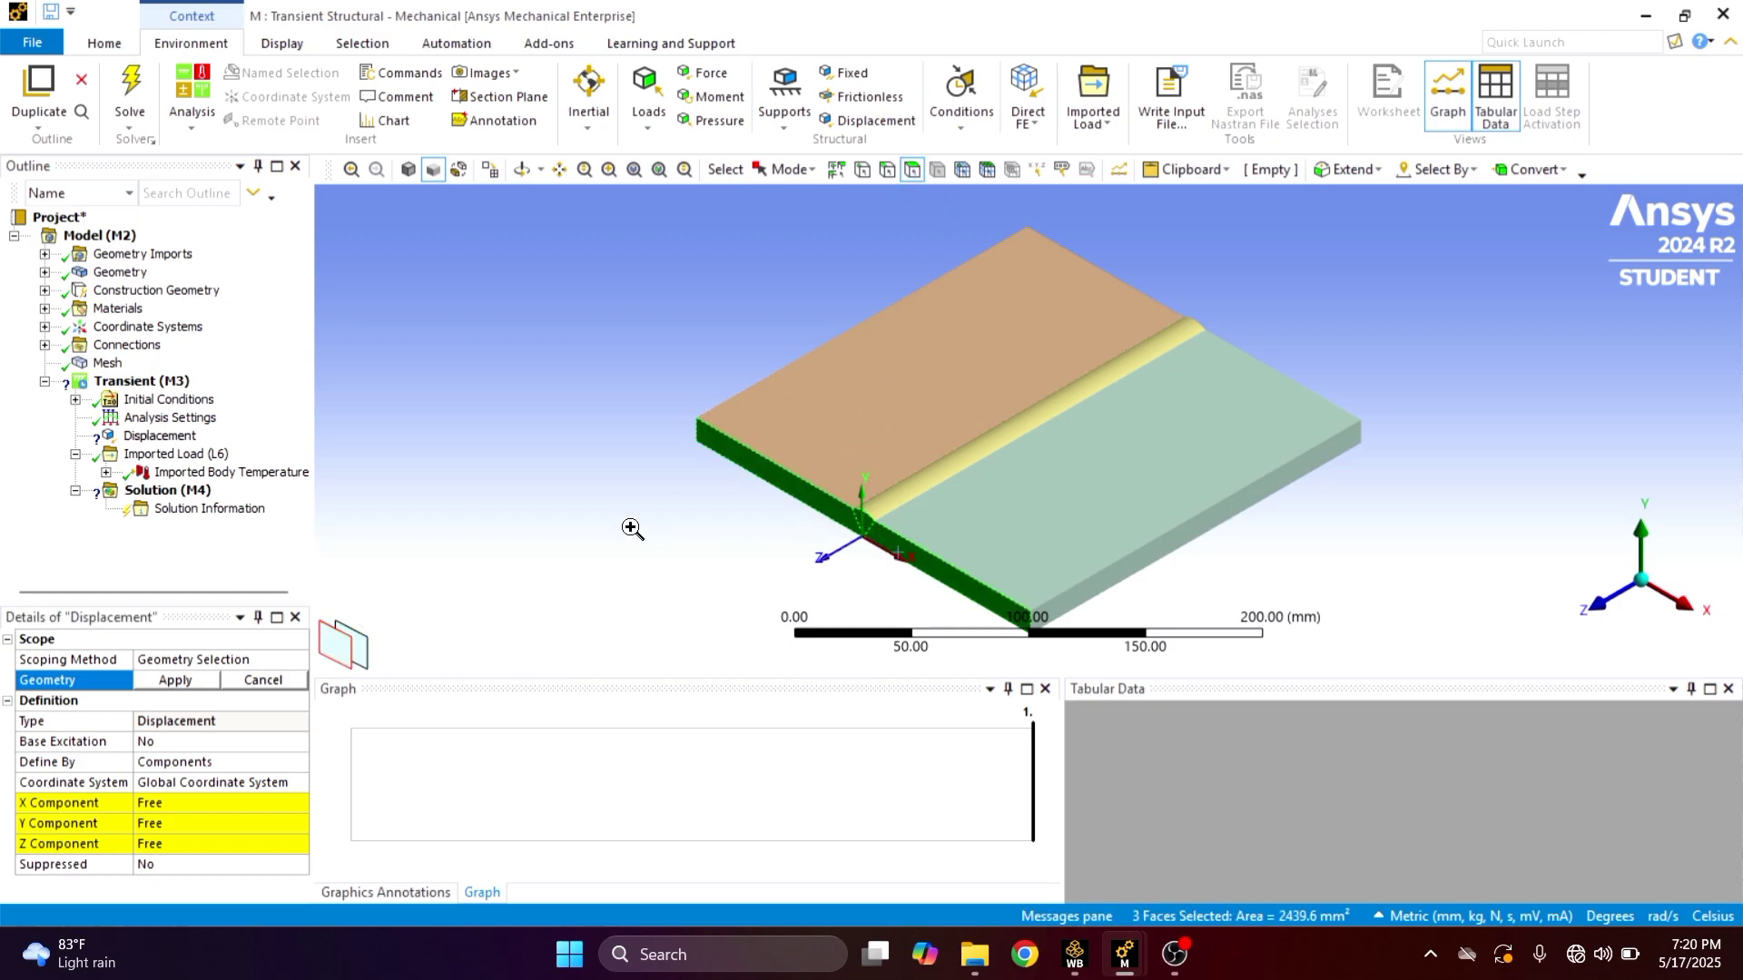
{"action": "right_click", "coordinate": [694, 547]}
{"action": "mouse_move", "coordinate": [796, 451]}
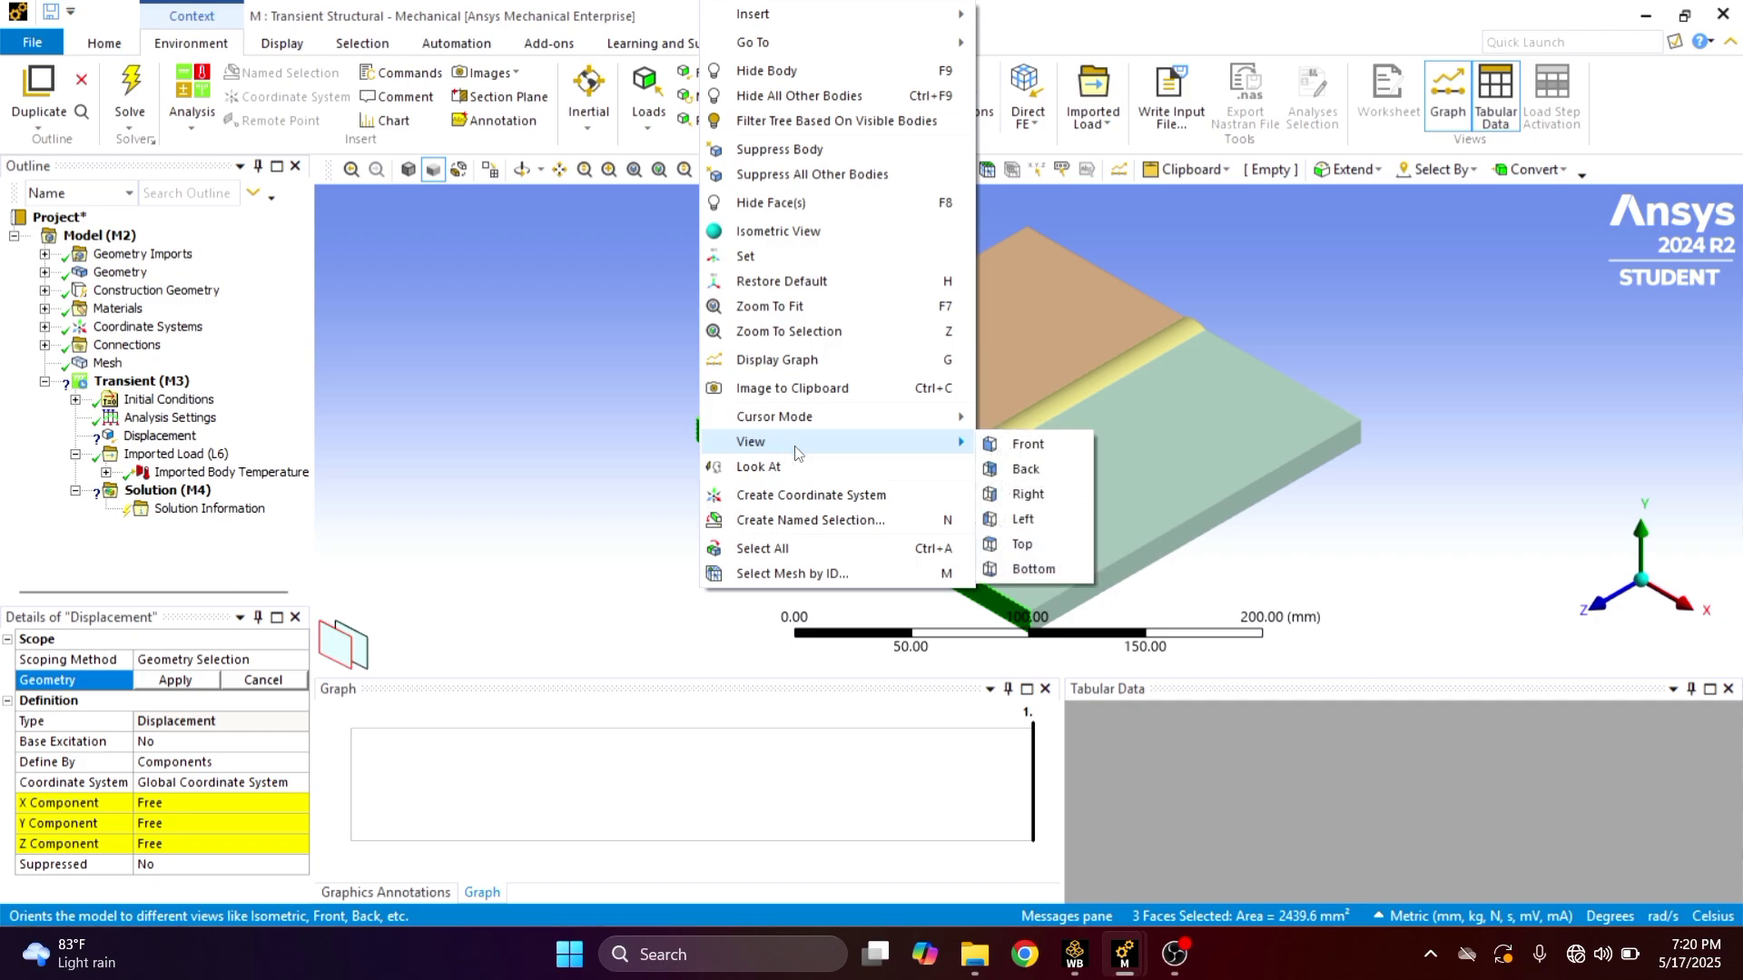
{"action": "left_click", "coordinate": [1060, 443]}
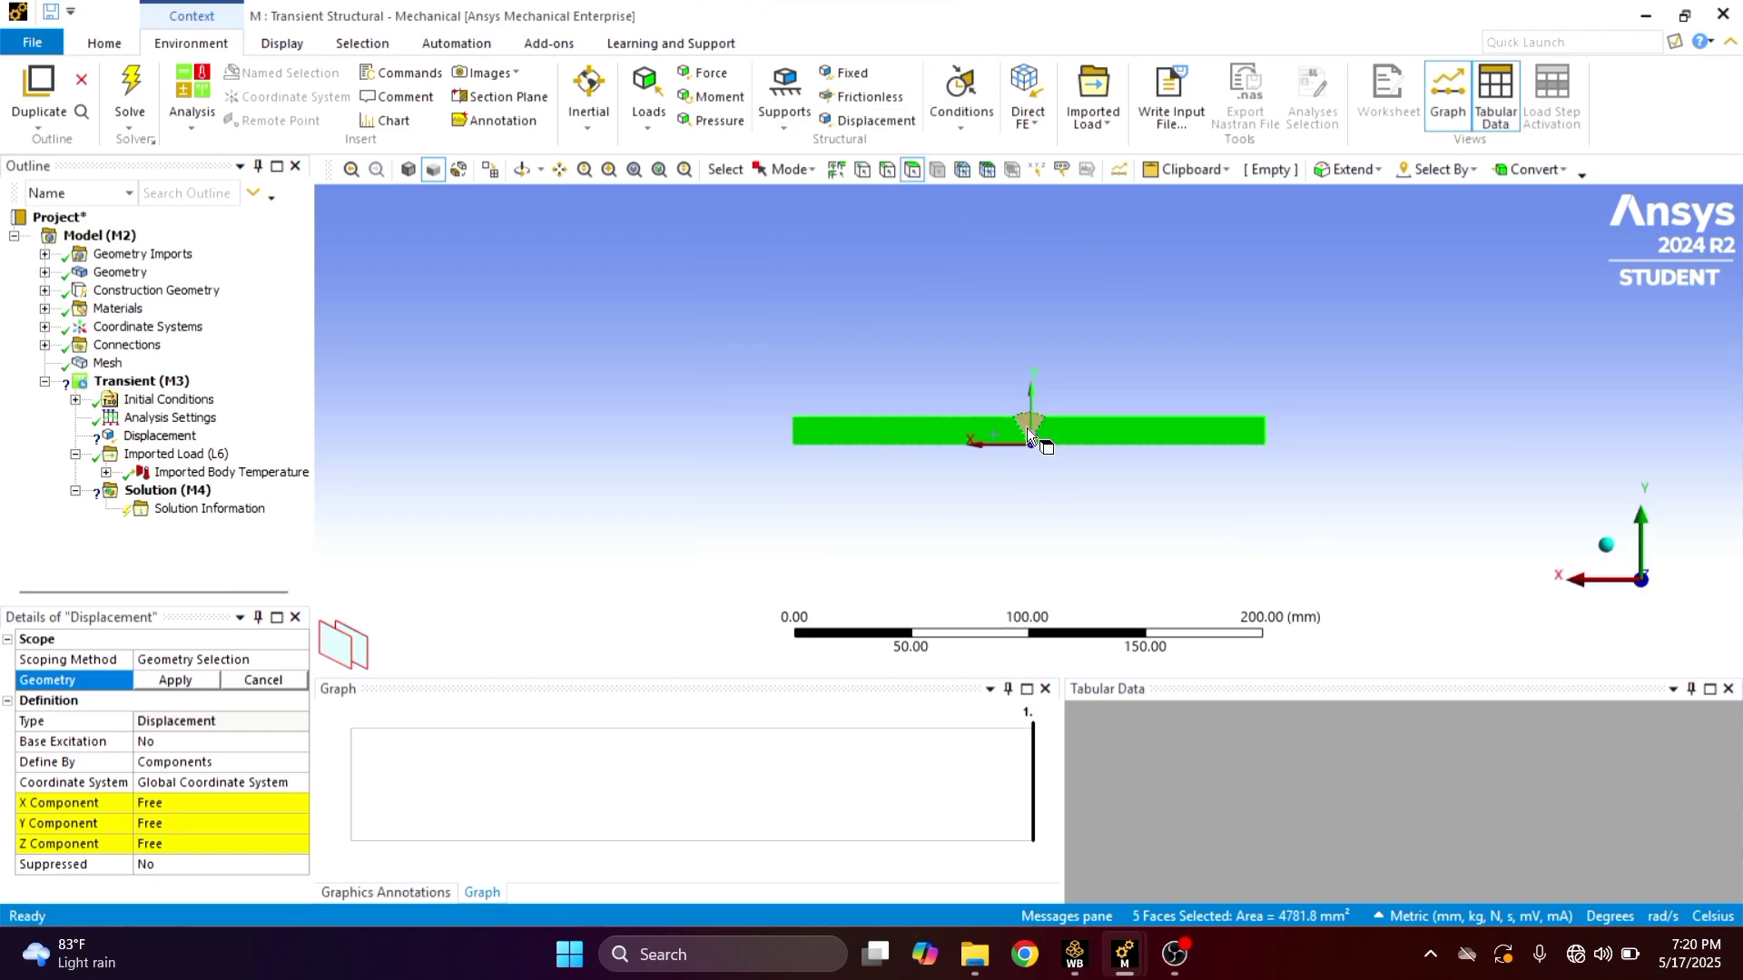
{"action": "left_click", "coordinate": [1027, 427], "text": "ctrl"}
{"action": "left_click", "coordinate": [179, 681]}
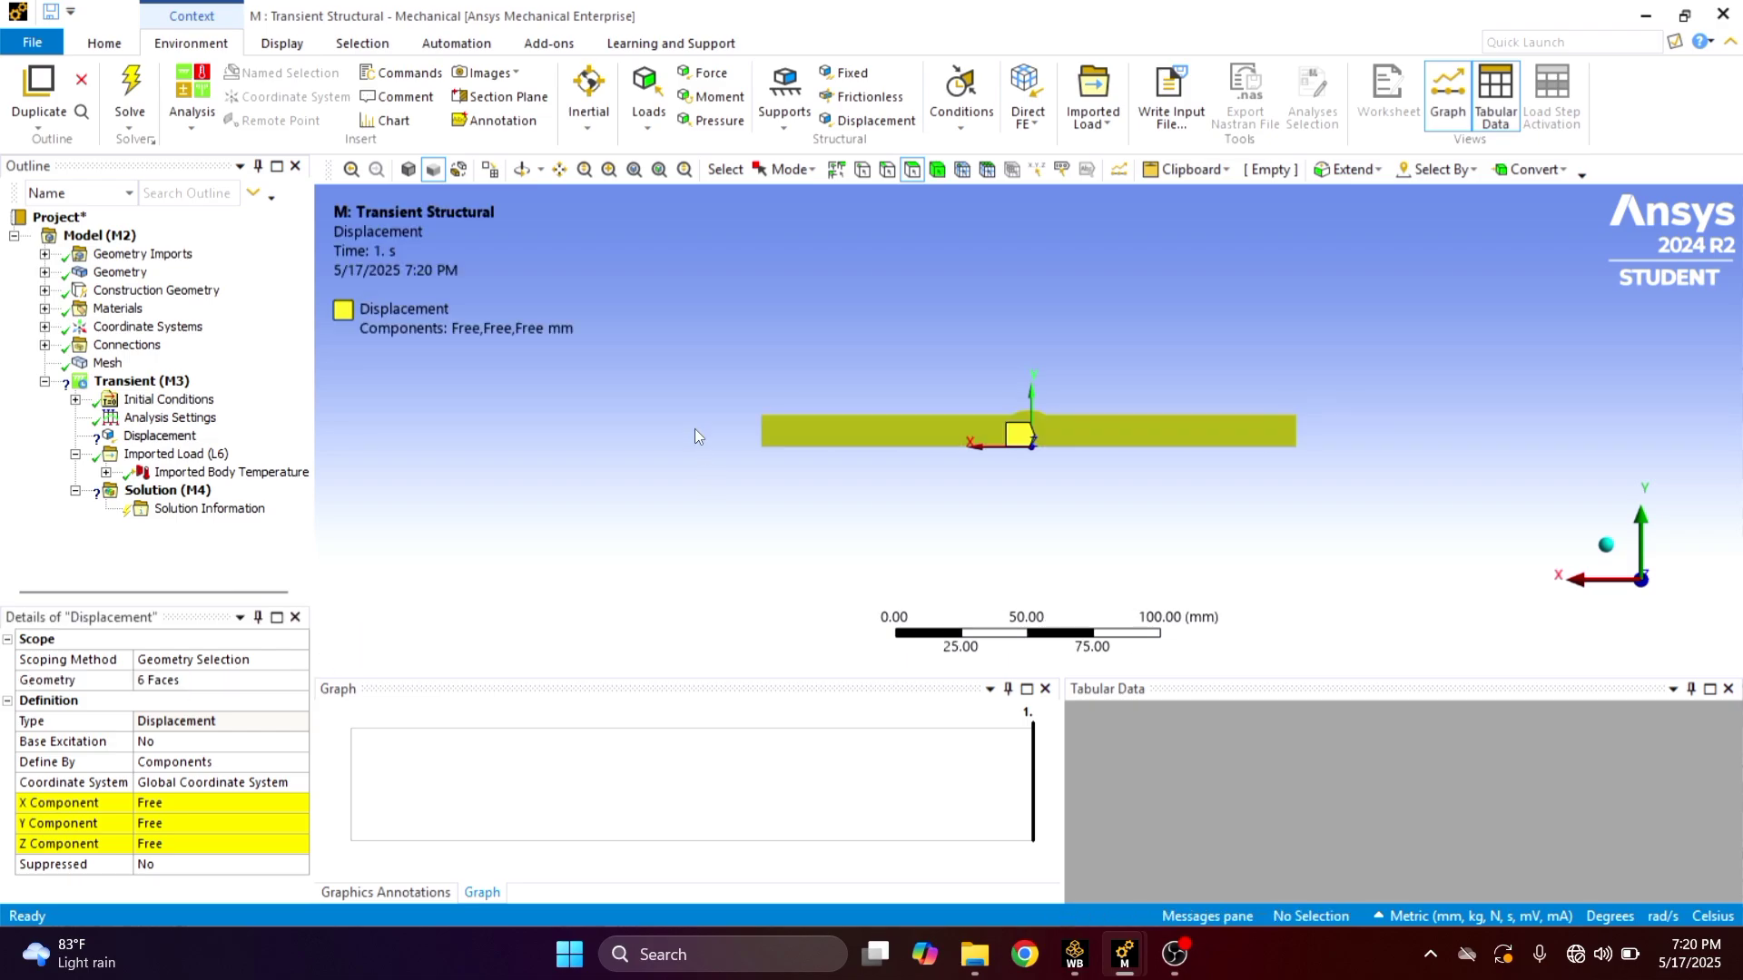
Set the displacement's Y component to 0 mm, leaving the X and Z components free
{"action": "right_click", "coordinate": [792, 428]}
{"action": "left_click", "coordinate": [850, 483]}
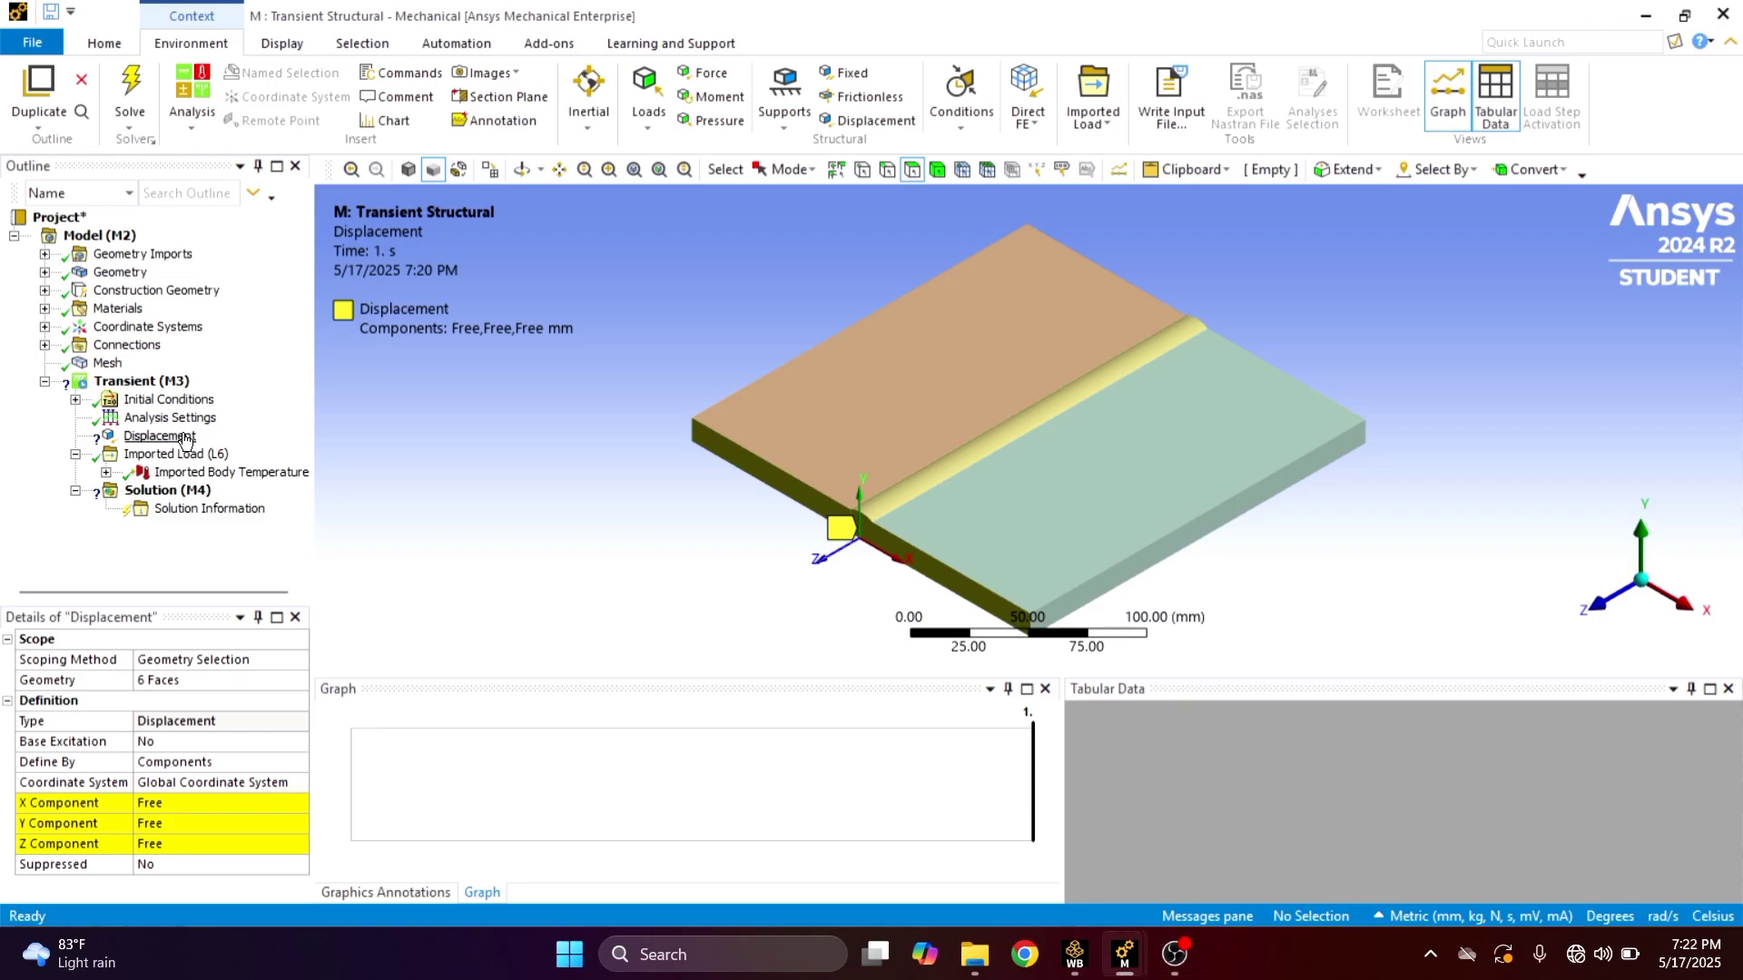
{"action": "left_click", "coordinate": [158, 436]}
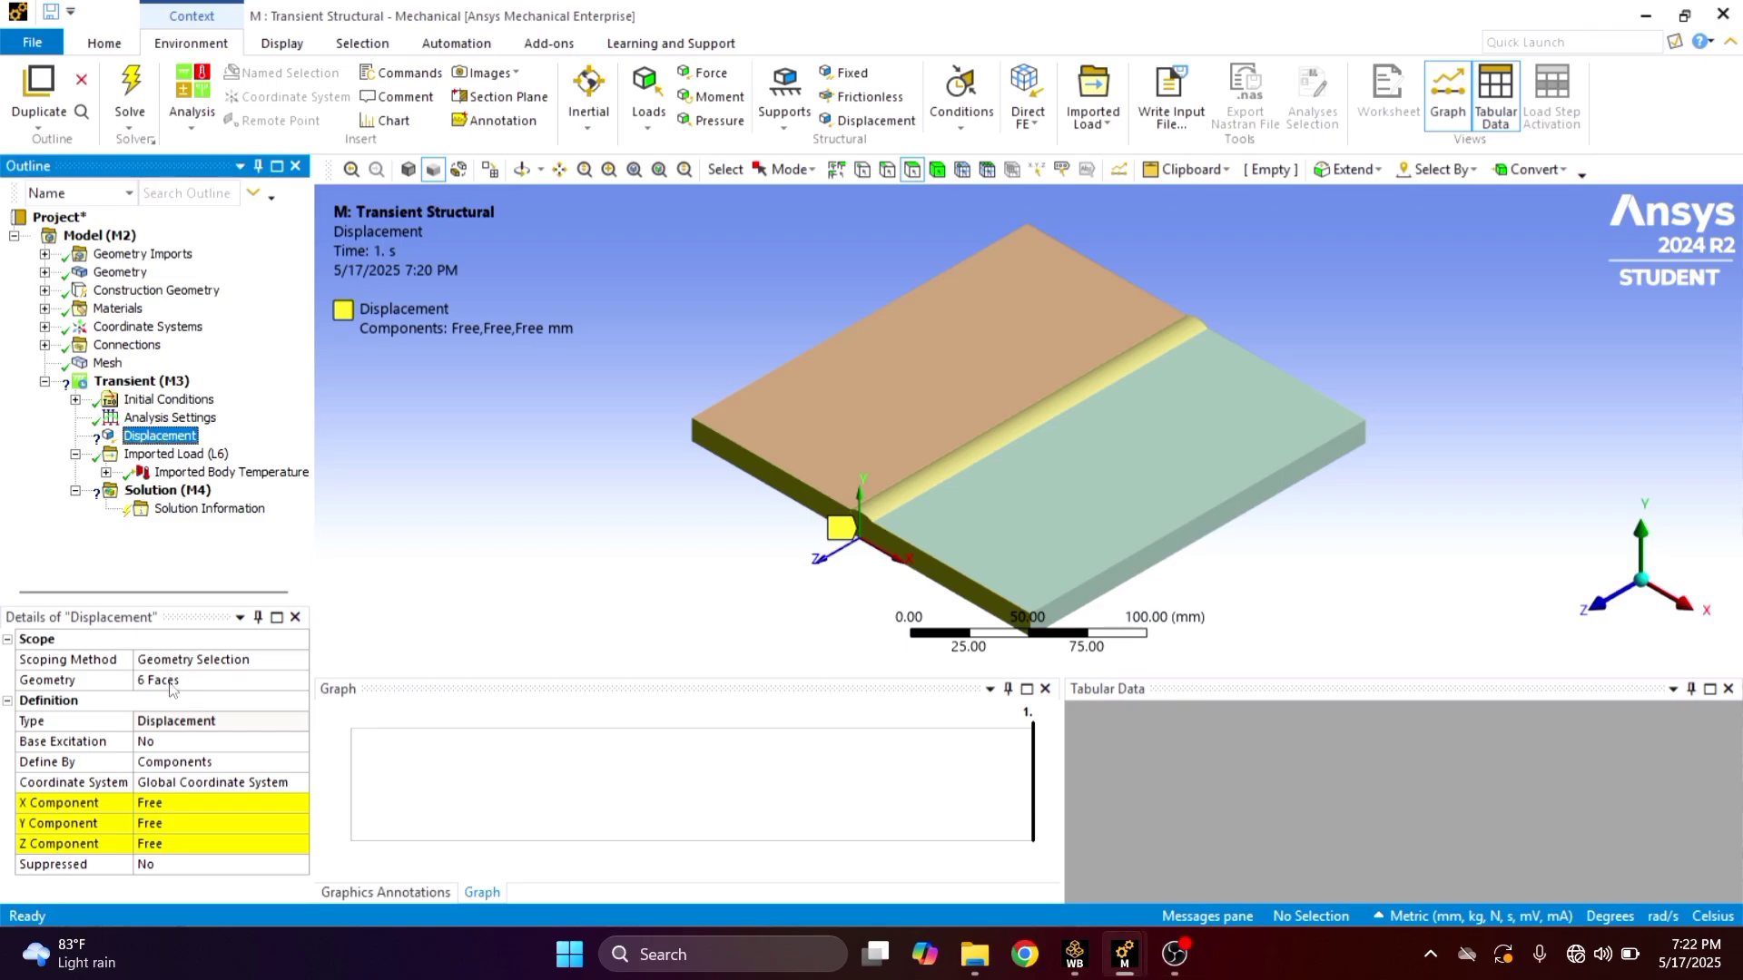
{"action": "left_click", "coordinate": [195, 826]}
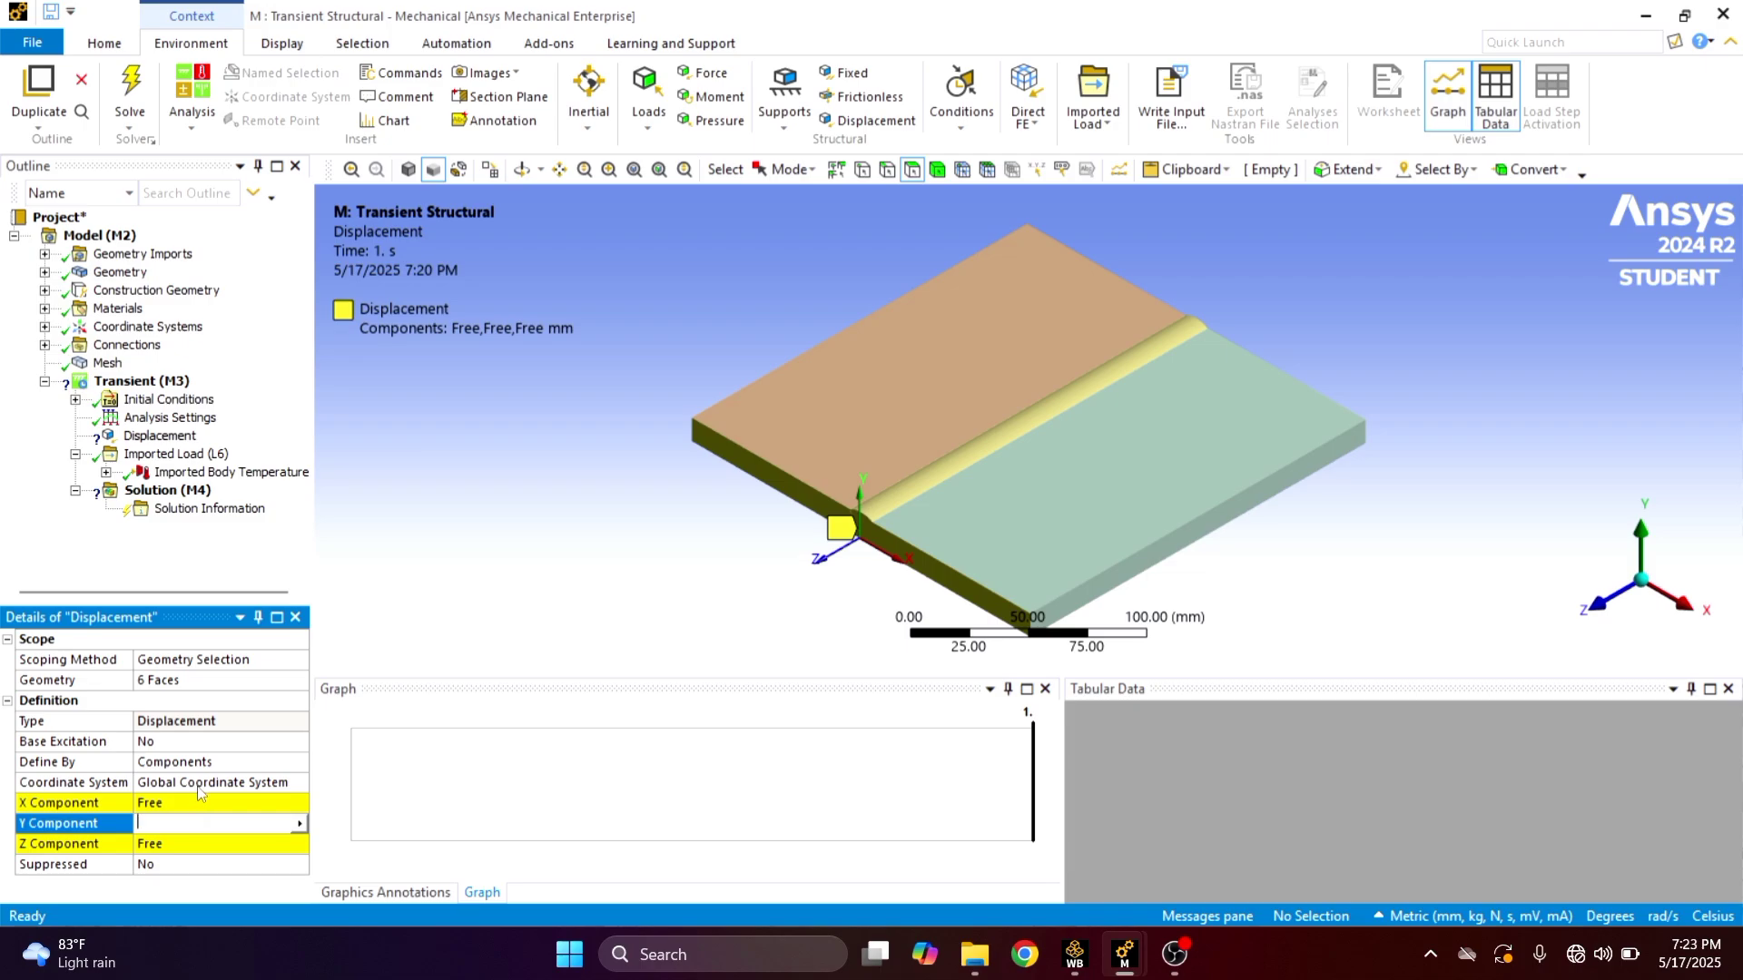
{"action": "type", "text": "0"}
{"action": "key", "text": "Return"}
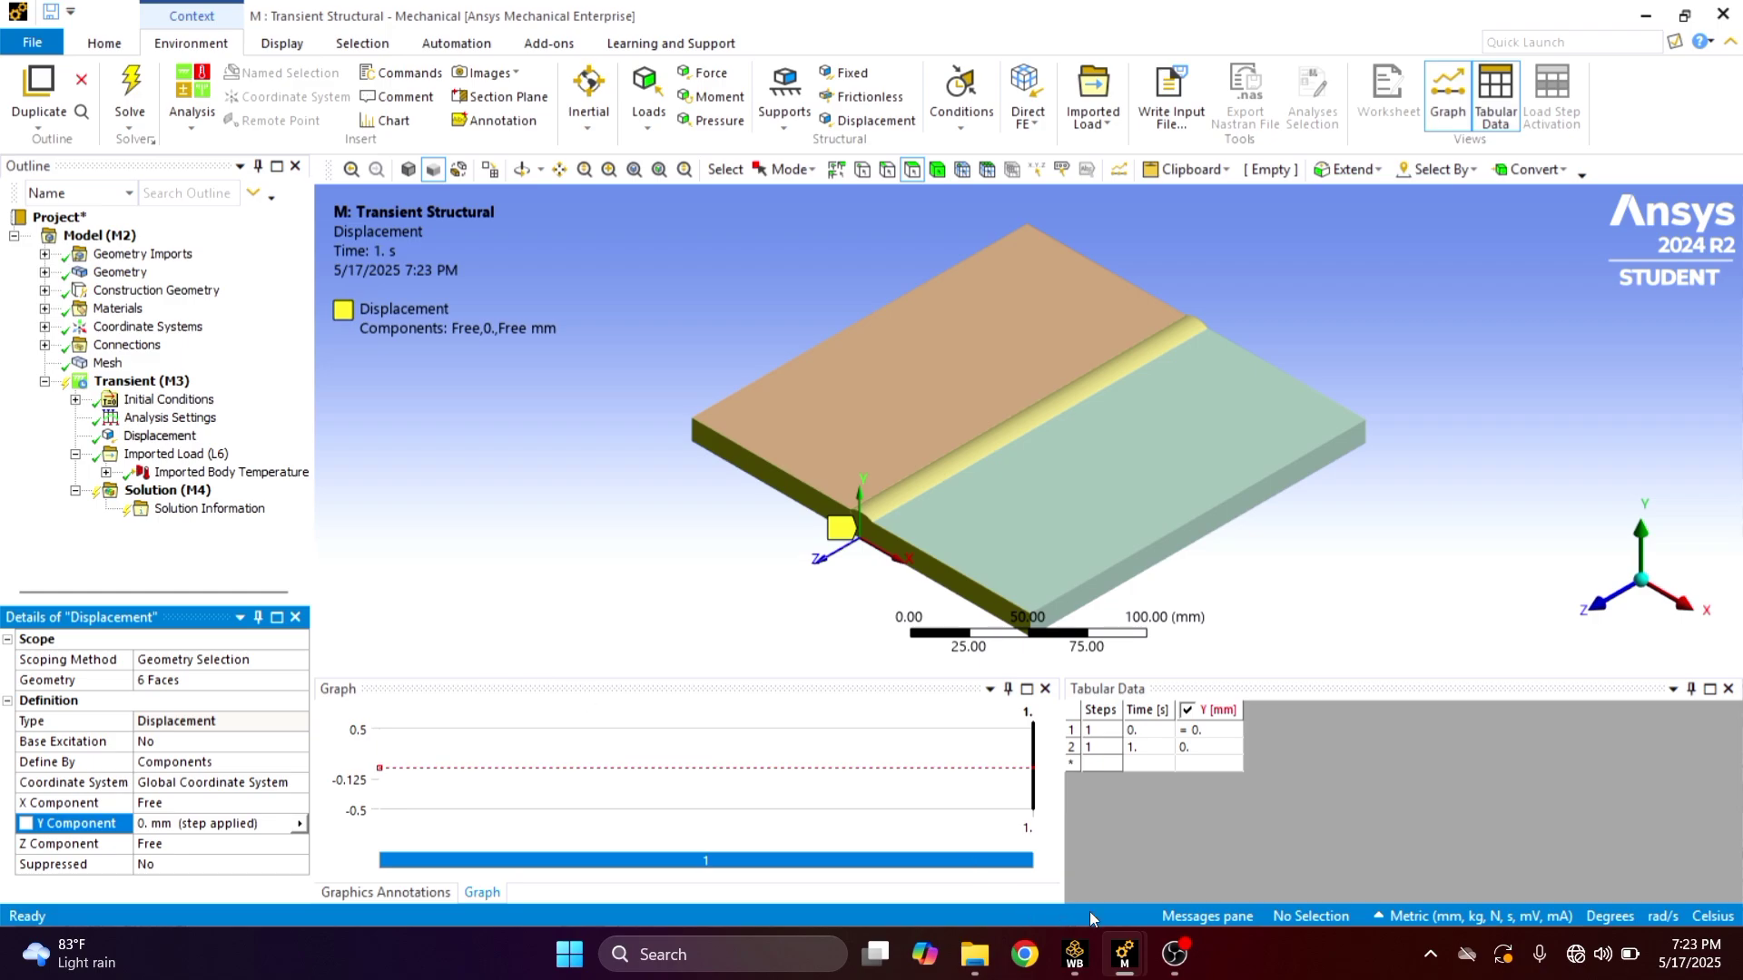
Solve the transient structural analysis M3
{"action": "left_click", "coordinate": [163, 383]}
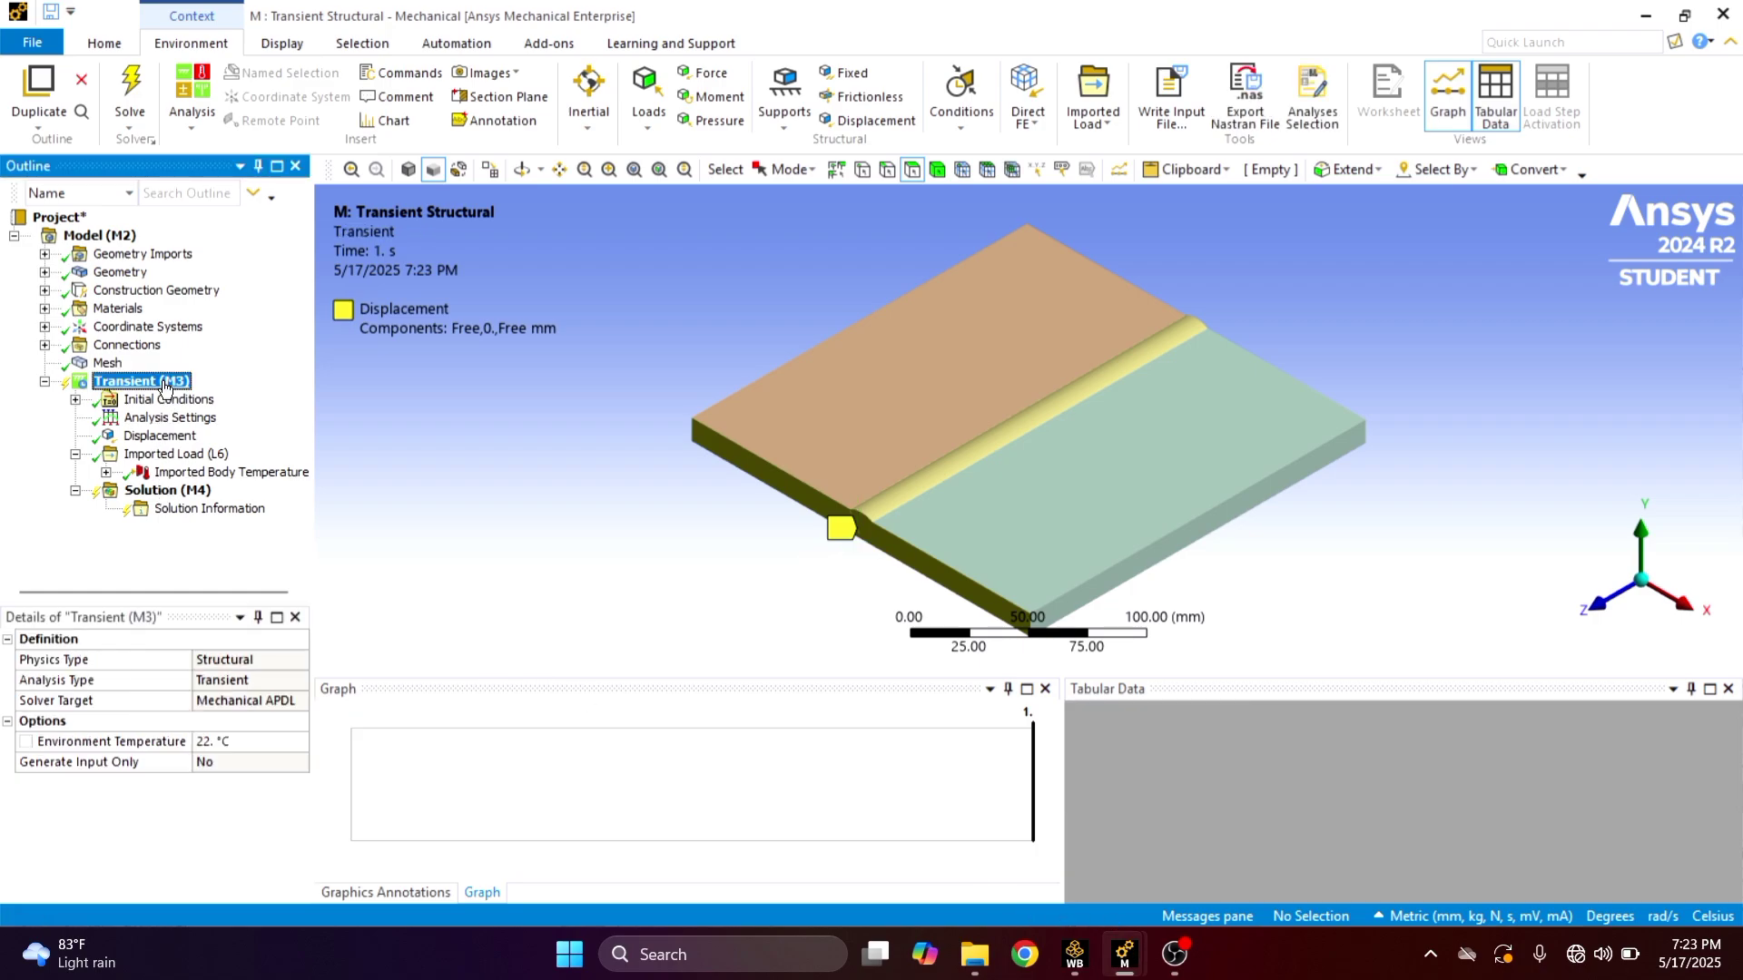
{"action": "right_click", "coordinate": [165, 388]}
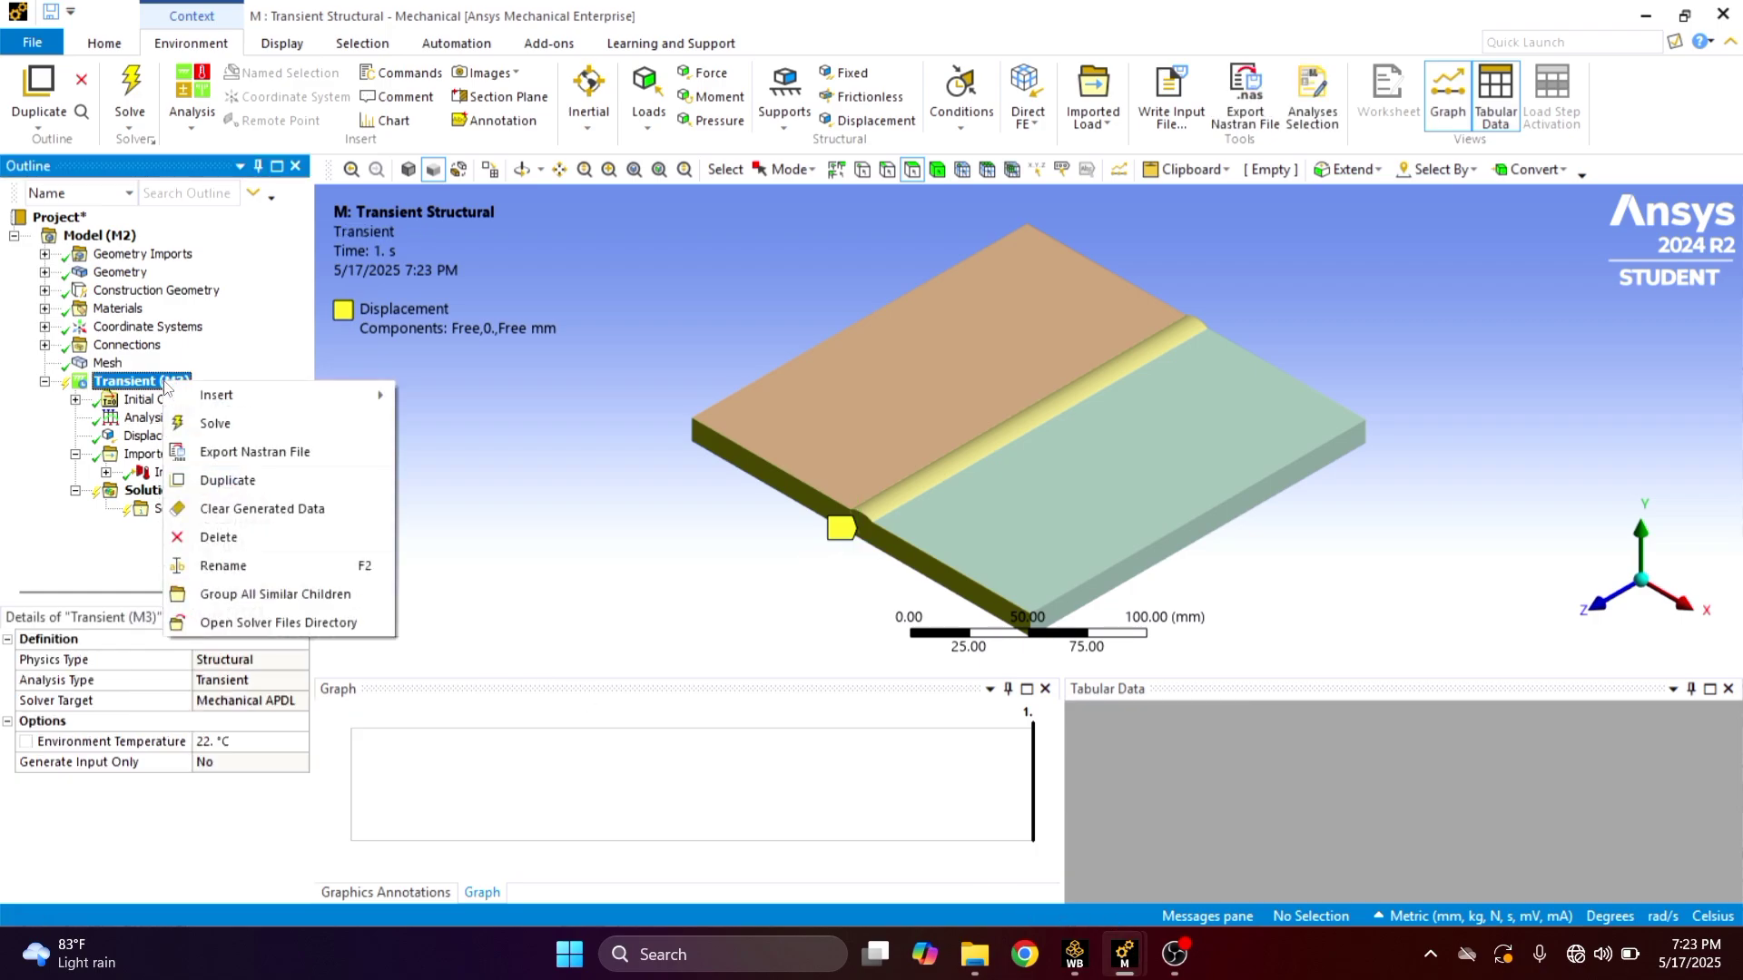
{"action": "left_click", "coordinate": [218, 432]}
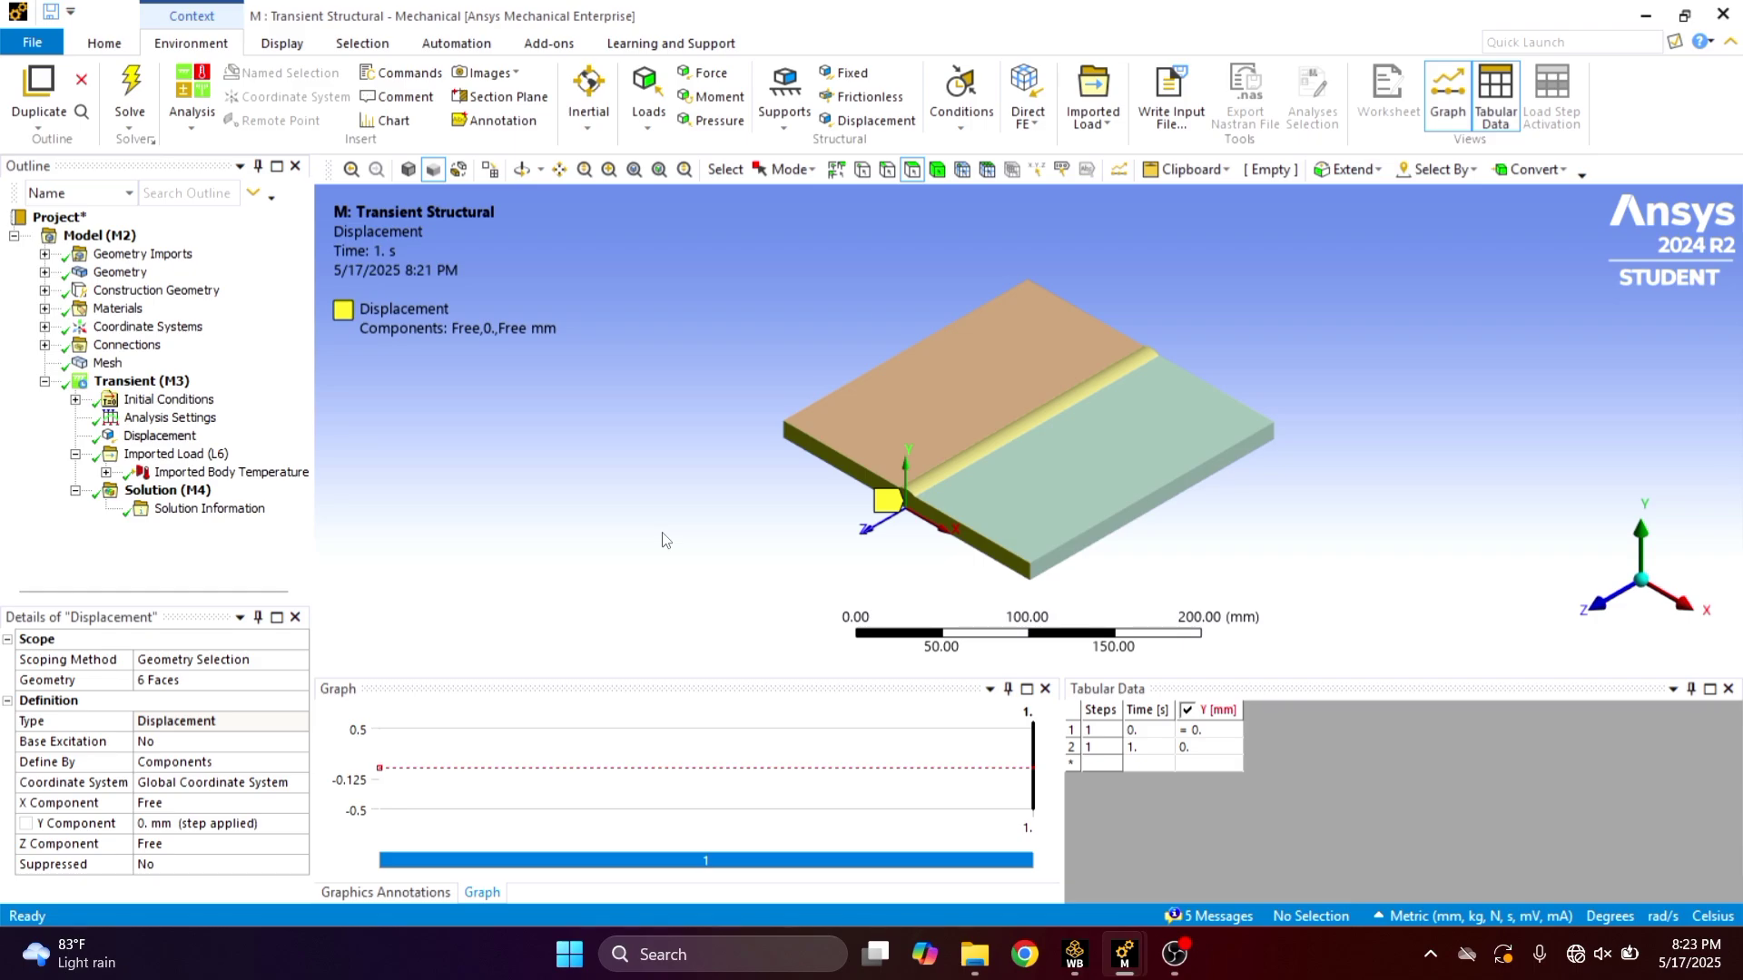
Add a Total Deformation result to the transient structural solution
{"action": "left_click", "coordinate": [191, 493]}
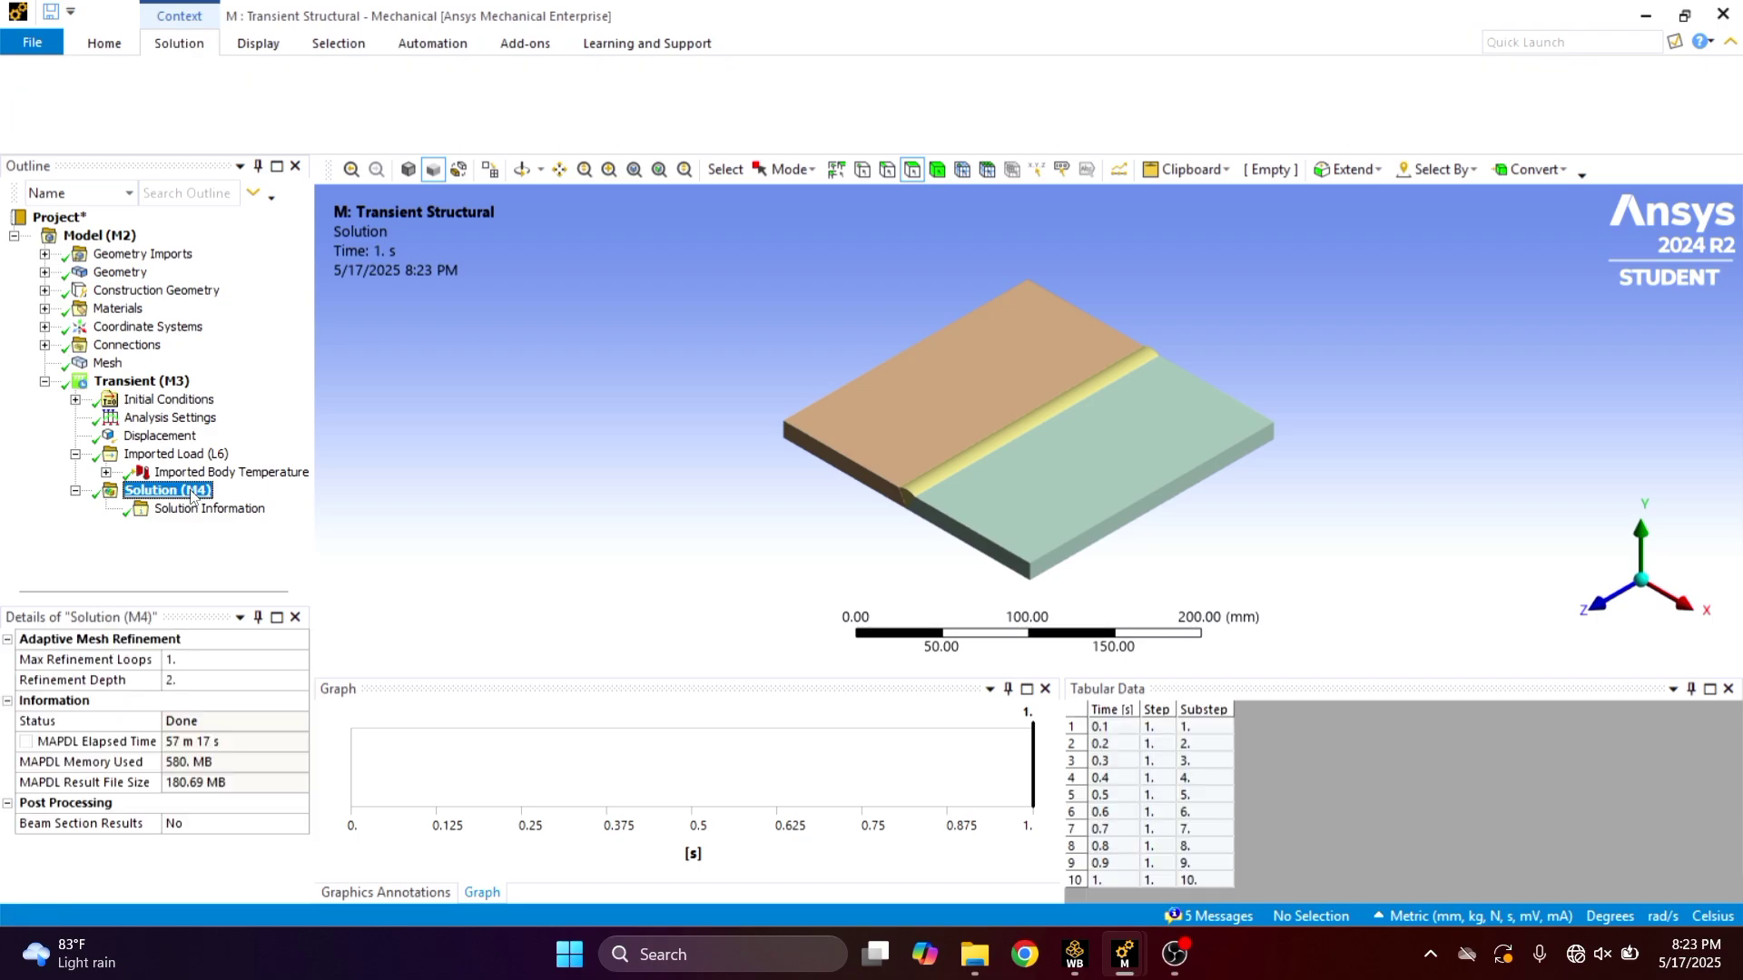
{"action": "right_click", "coordinate": [191, 495]}
{"action": "mouse_move", "coordinate": [356, 505]}
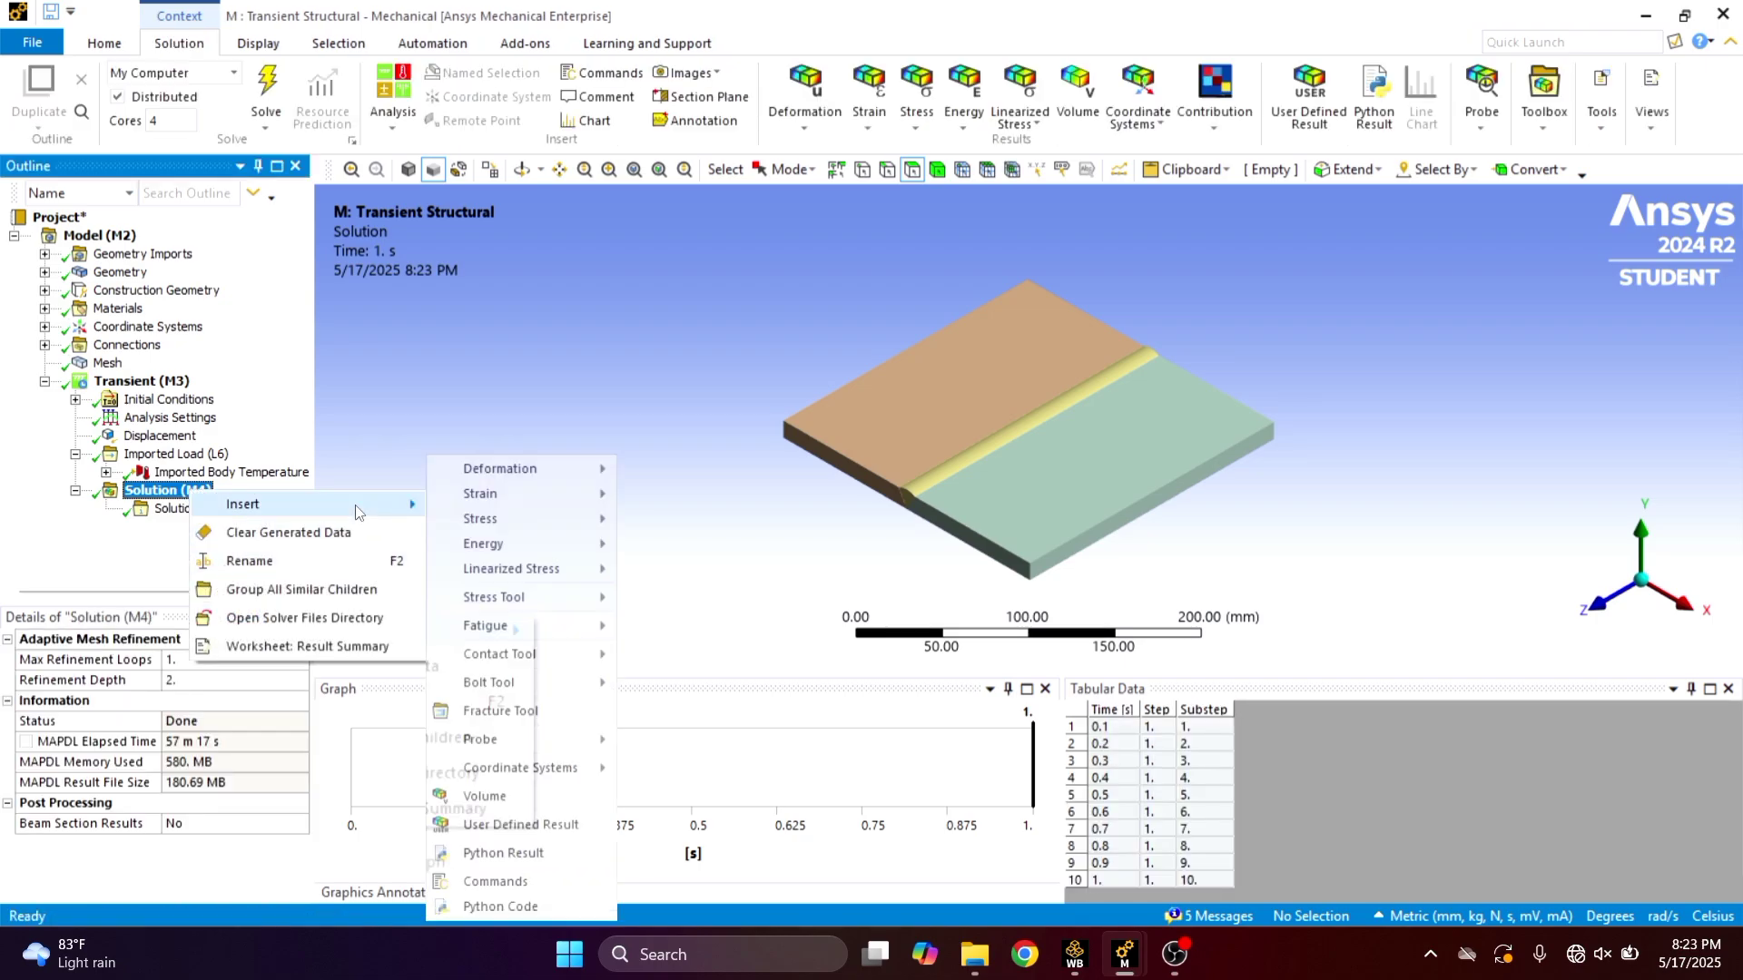
{"action": "mouse_move", "coordinate": [588, 480]}
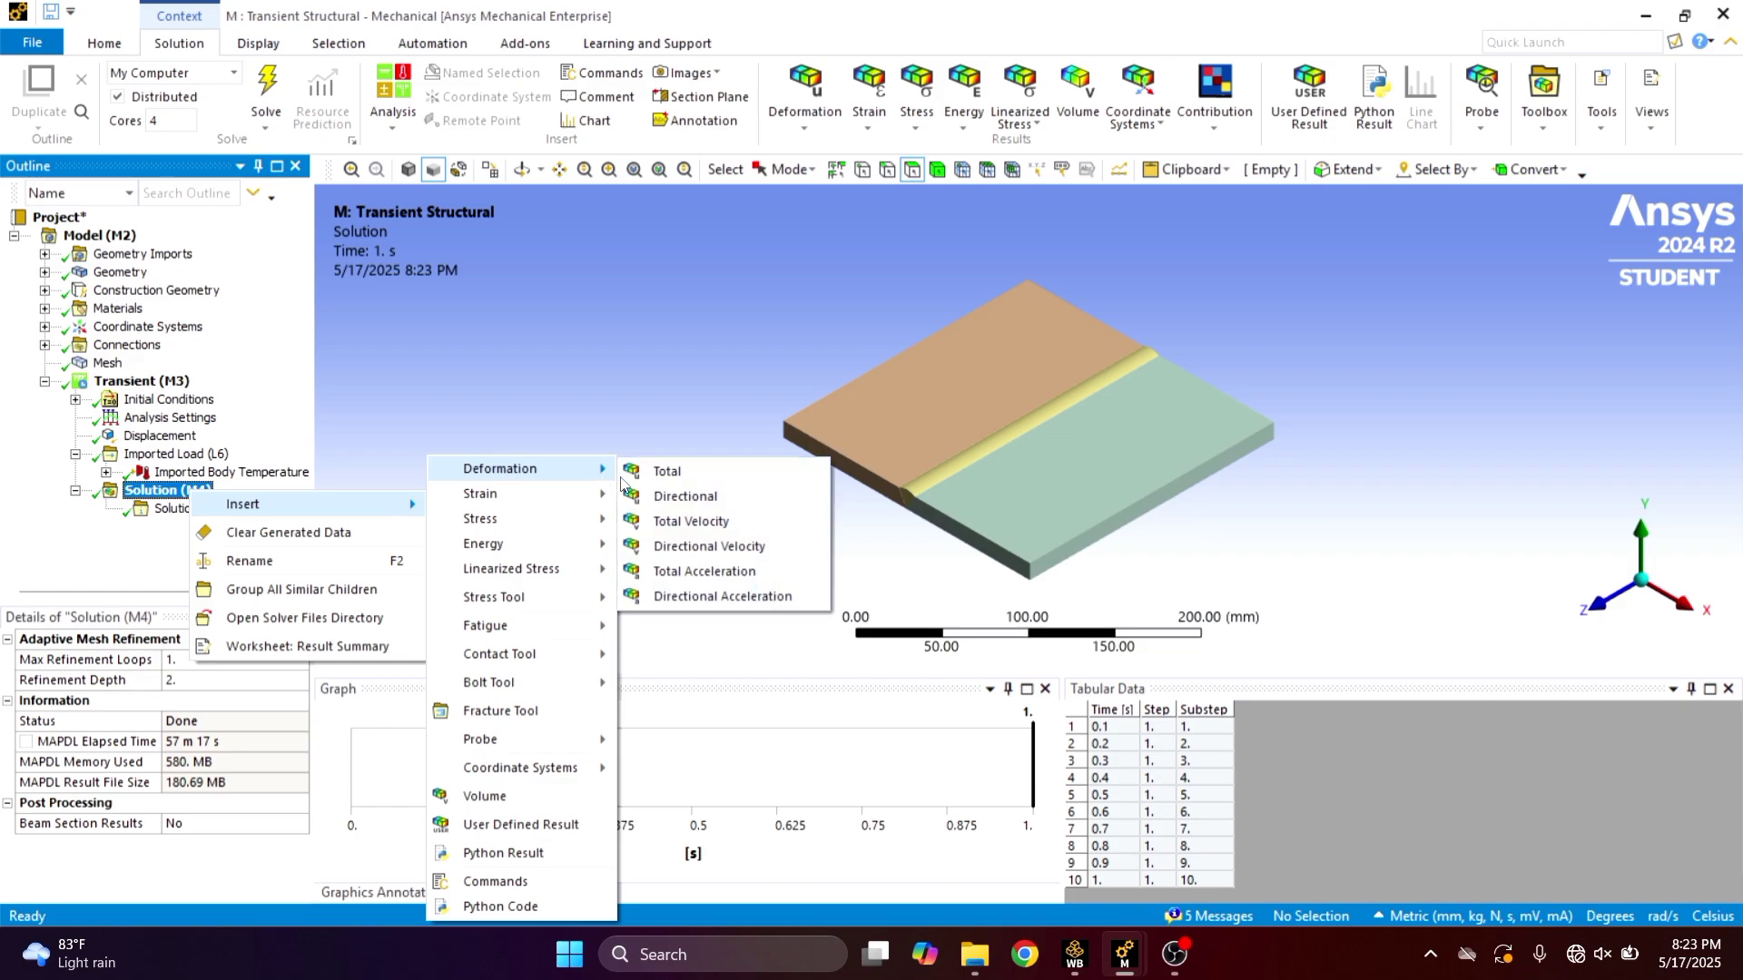
{"action": "left_click", "coordinate": [667, 471]}
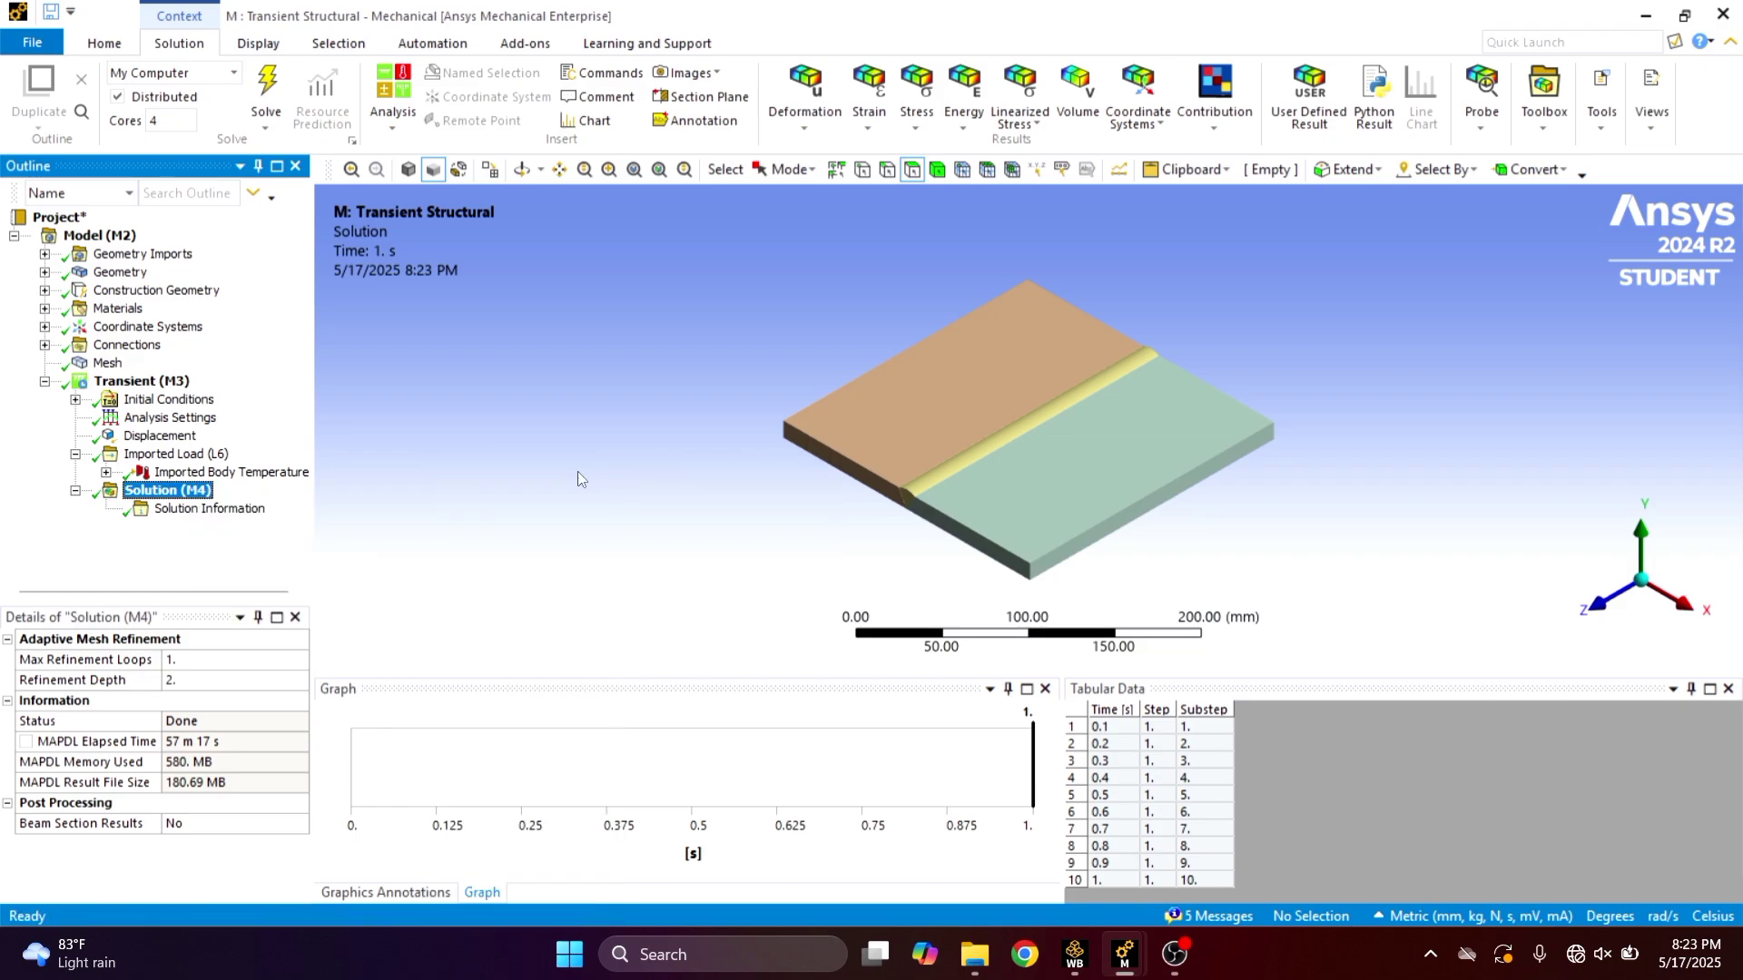
Add an Equivalent (von-Mises) Stress result to the transient structural solution
{"action": "left_click", "coordinate": [193, 495]}
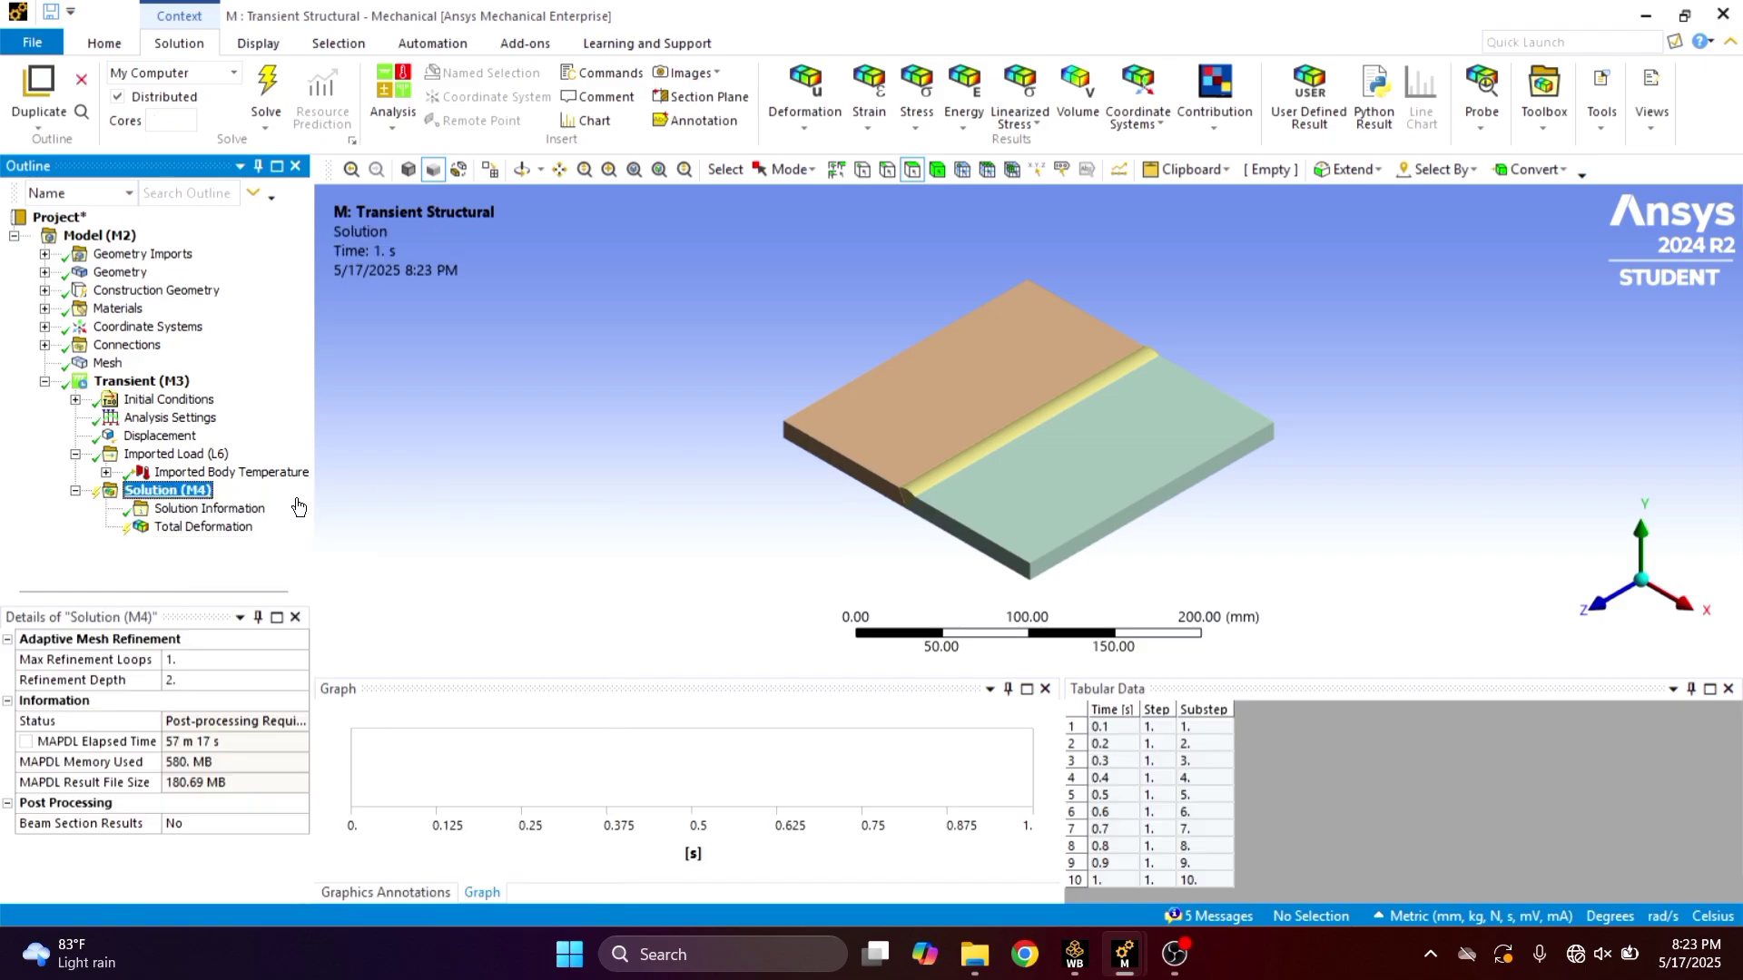
{"action": "right_click", "coordinate": [188, 490]}
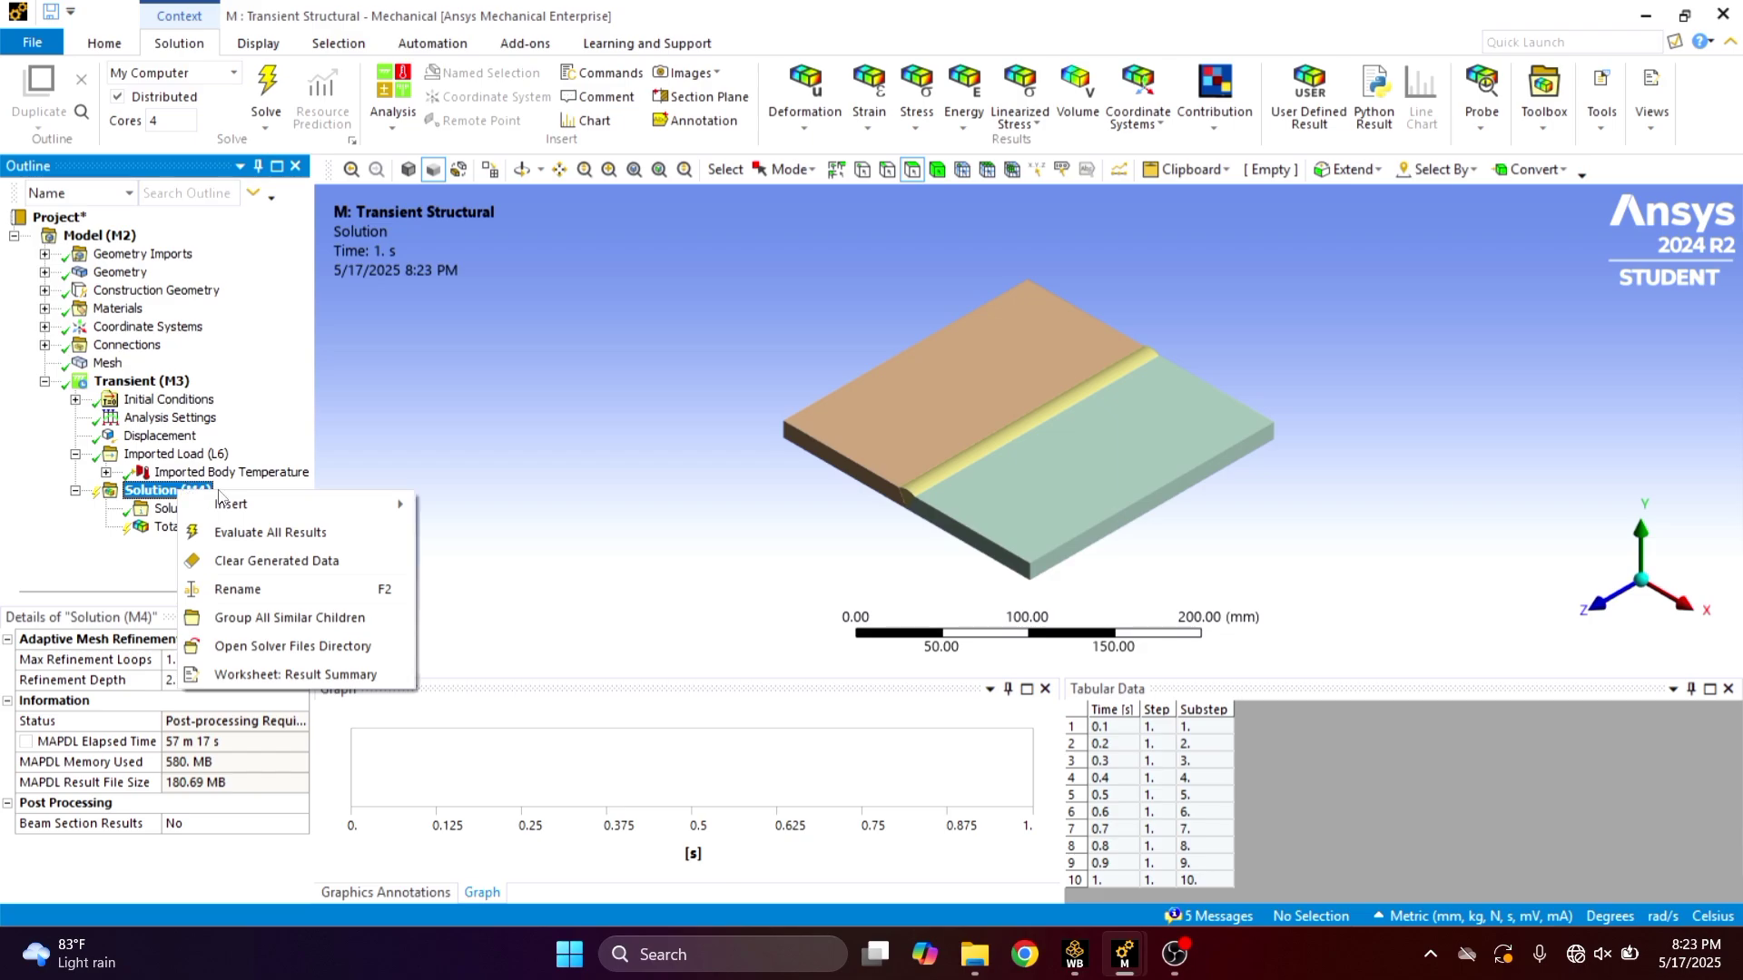
{"action": "mouse_move", "coordinate": [363, 505]}
{"action": "mouse_move", "coordinate": [381, 513]}
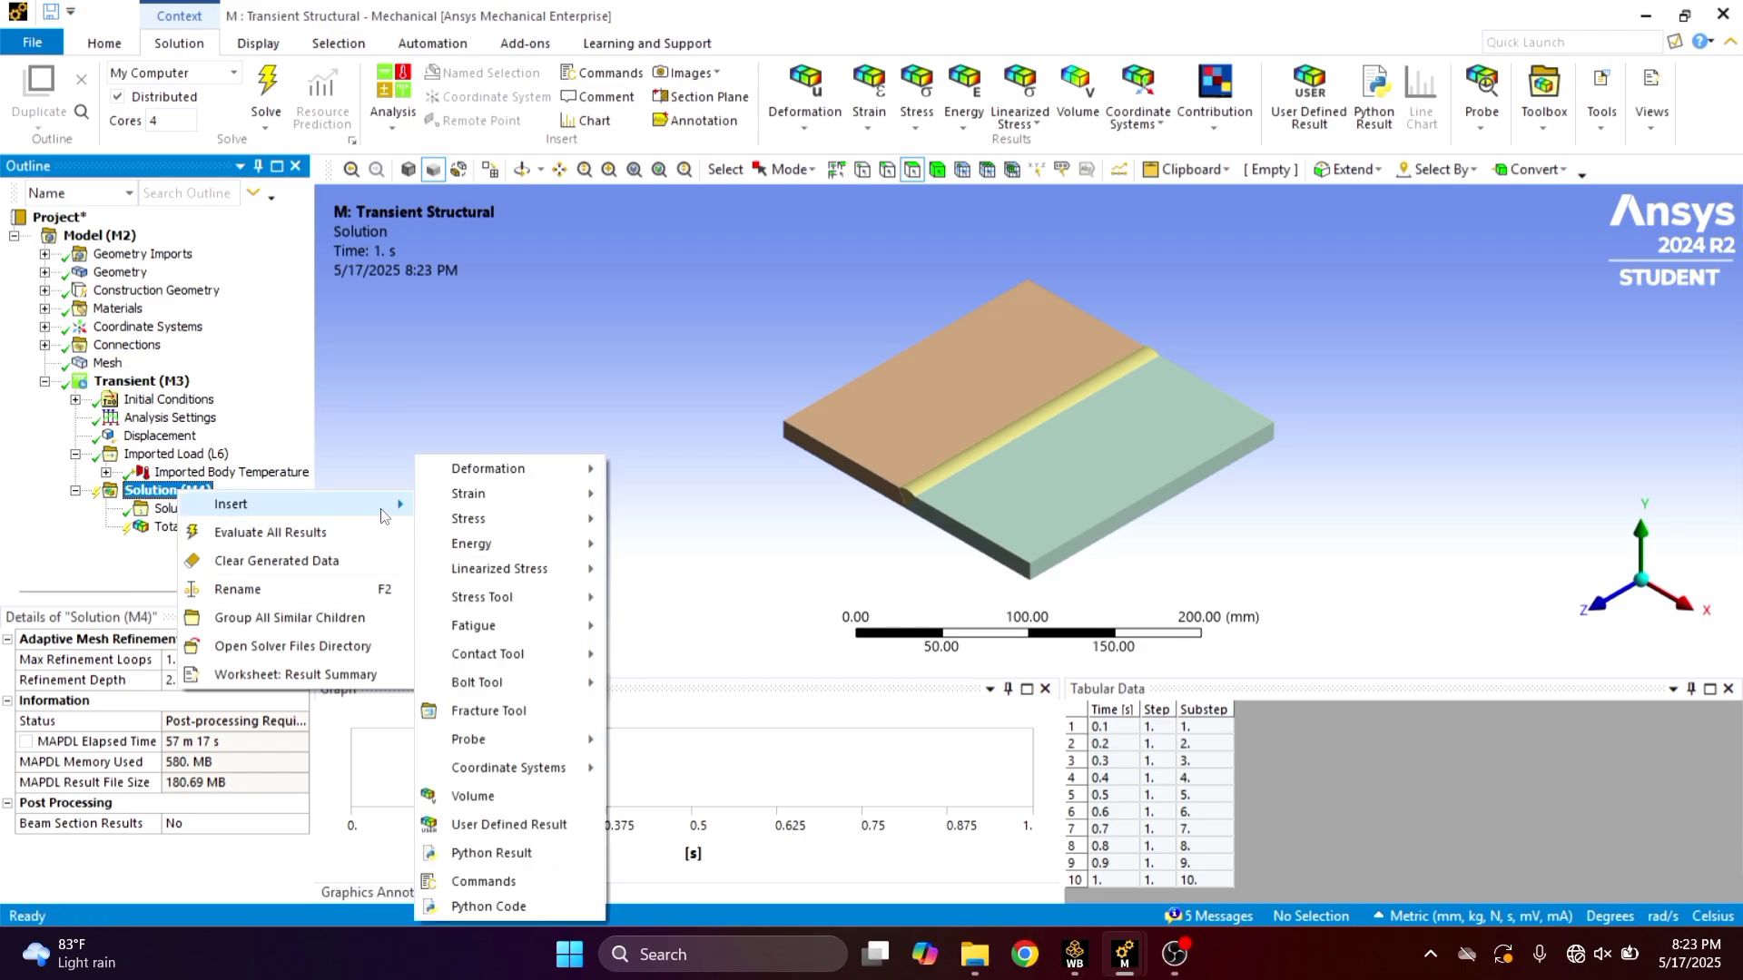
{"action": "mouse_move", "coordinate": [485, 523]}
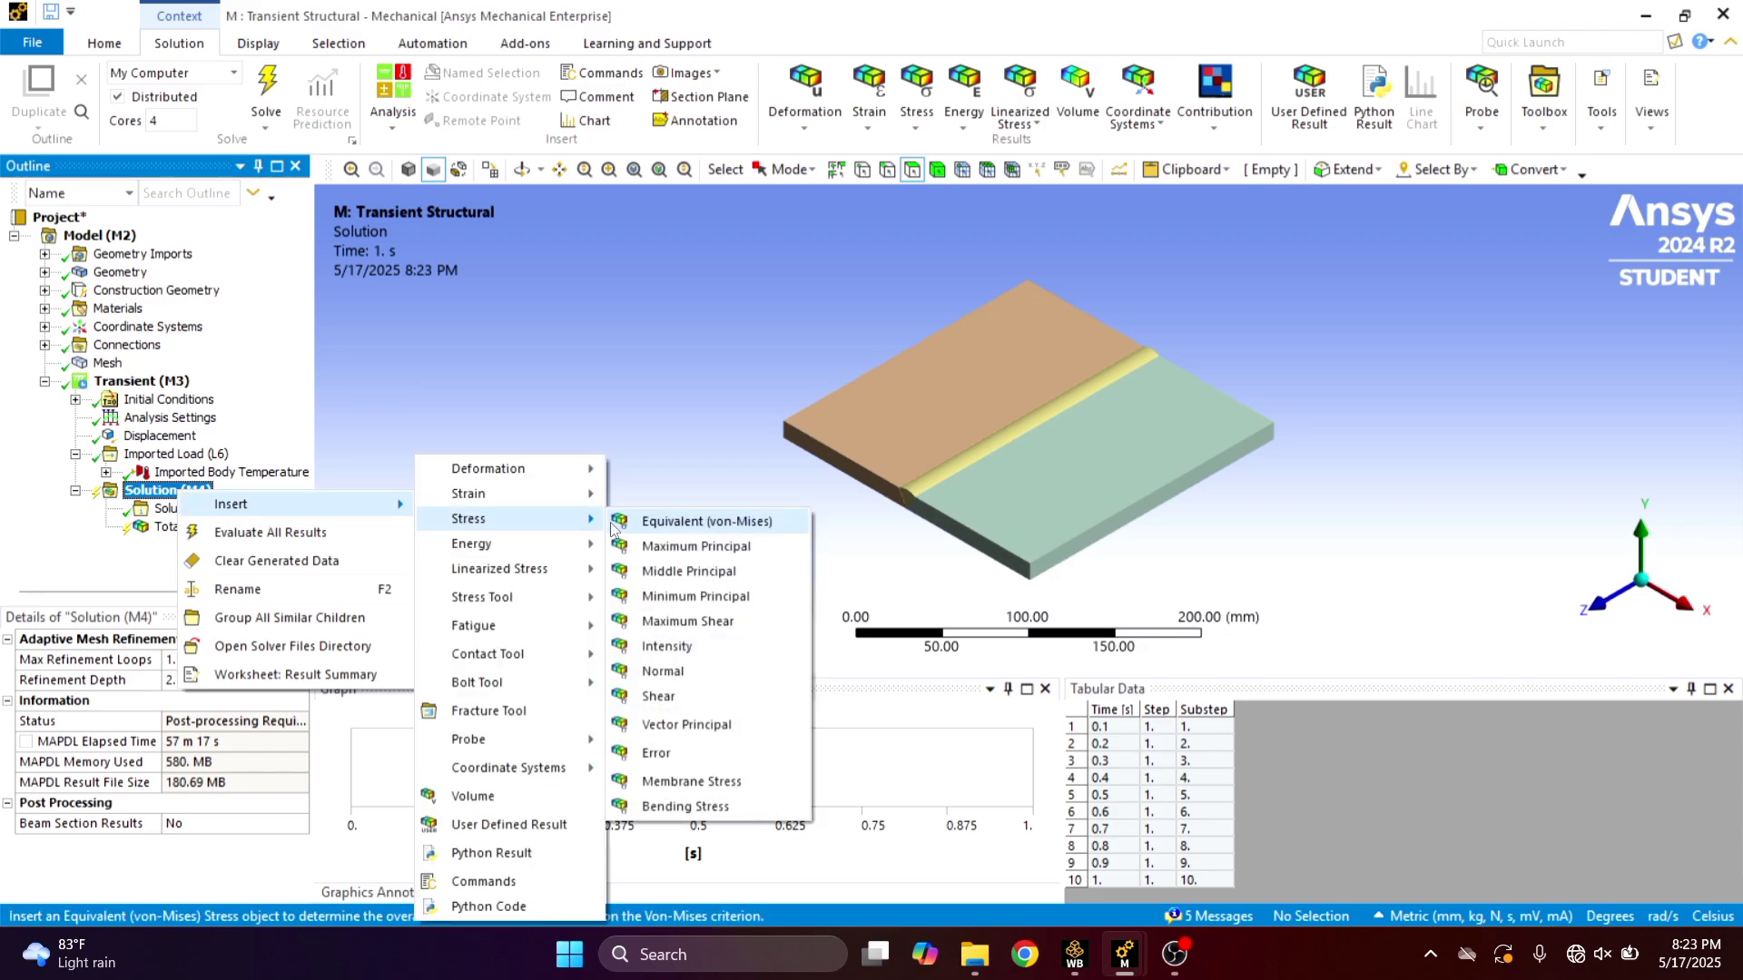
{"action": "left_click", "coordinate": [690, 521]}
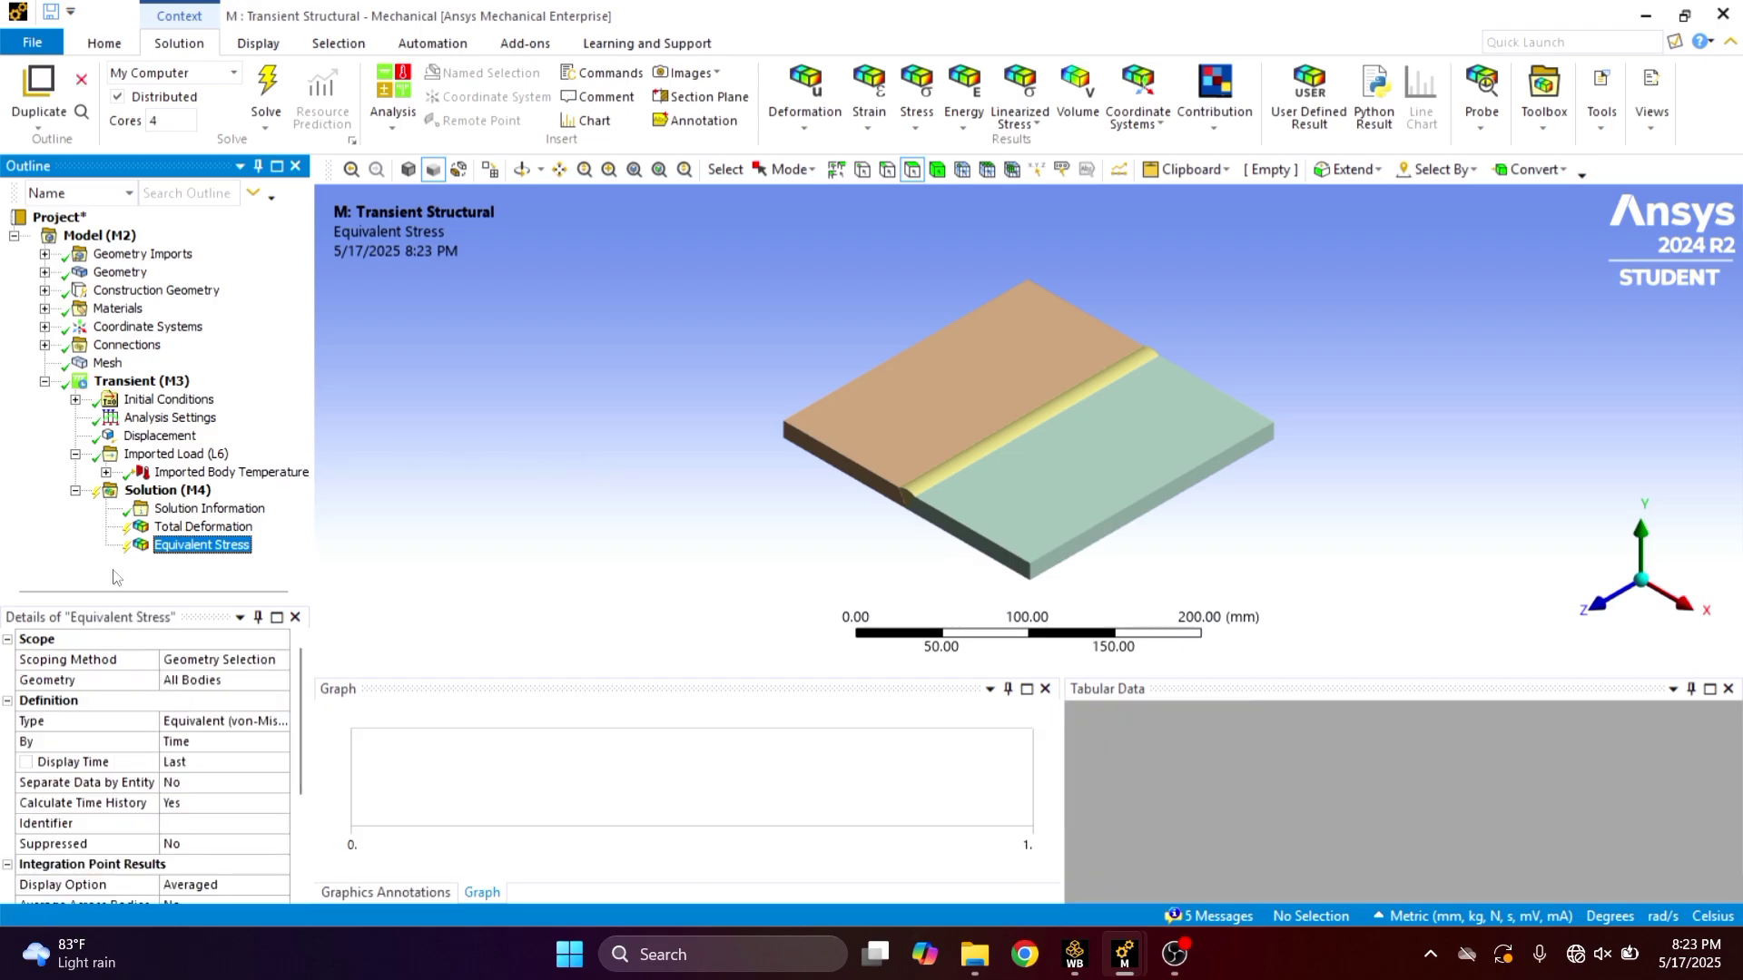
Scope the Total Deformation result to the existing path named Path instead of all bodies
{"action": "left_click", "coordinate": [208, 527]}
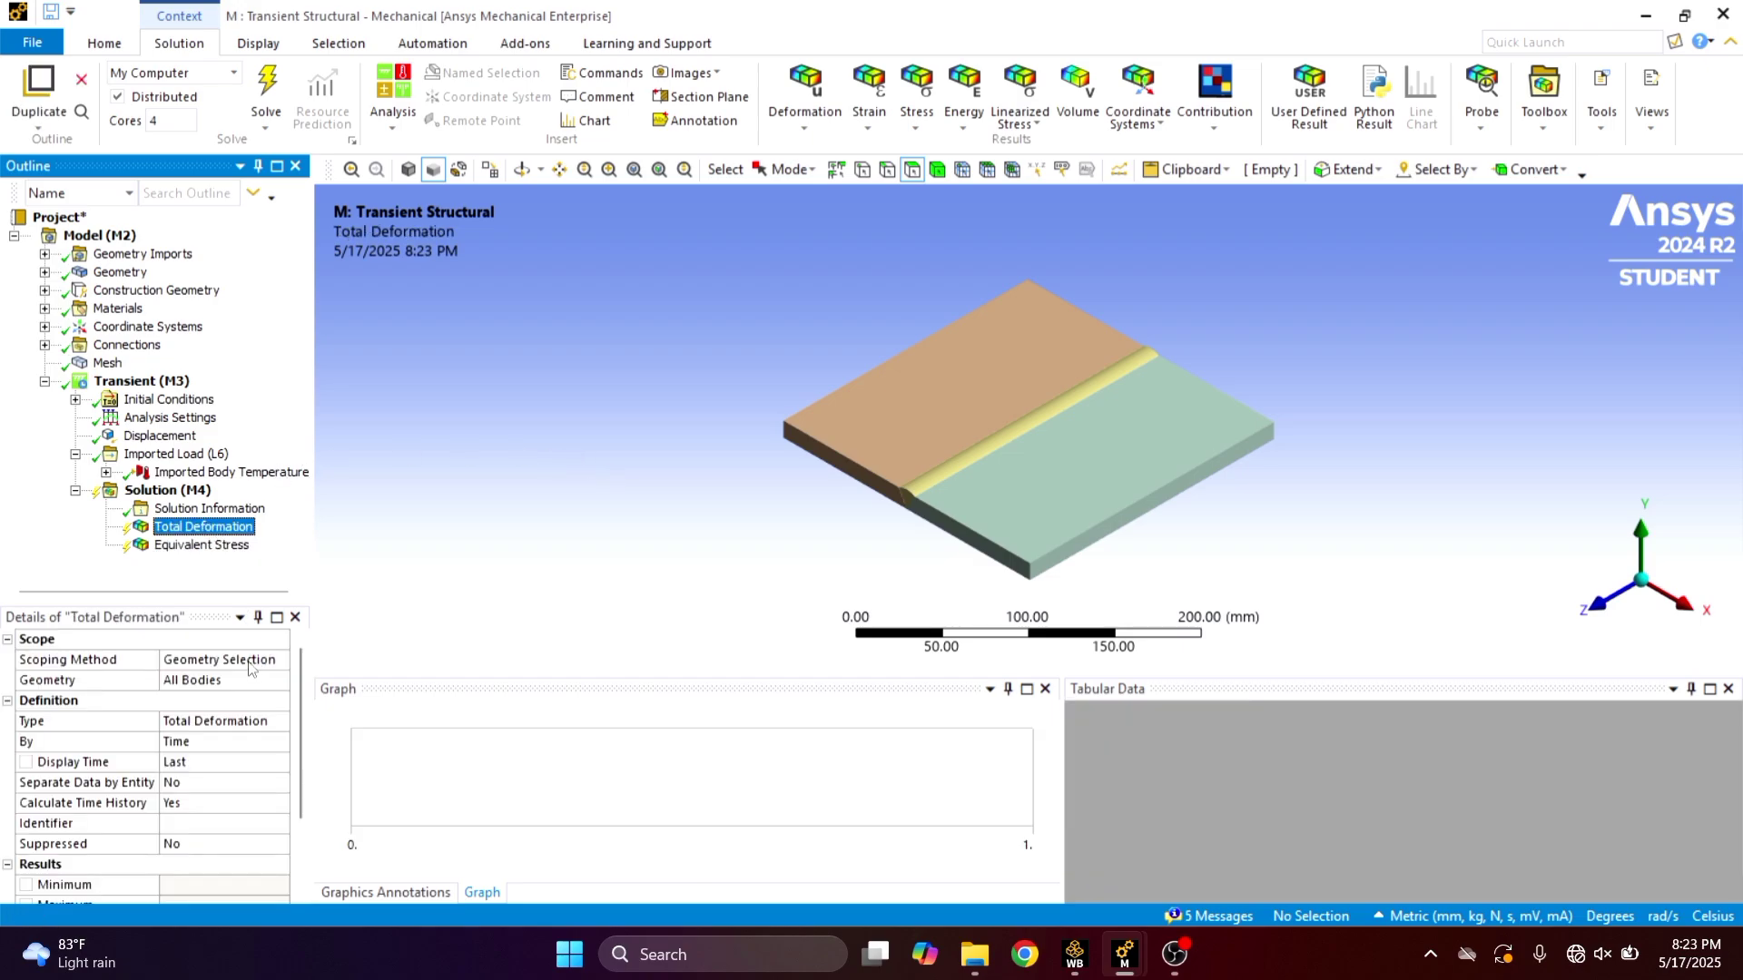
{"action": "left_click", "coordinate": [251, 669]}
{"action": "left_click", "coordinate": [283, 660]}
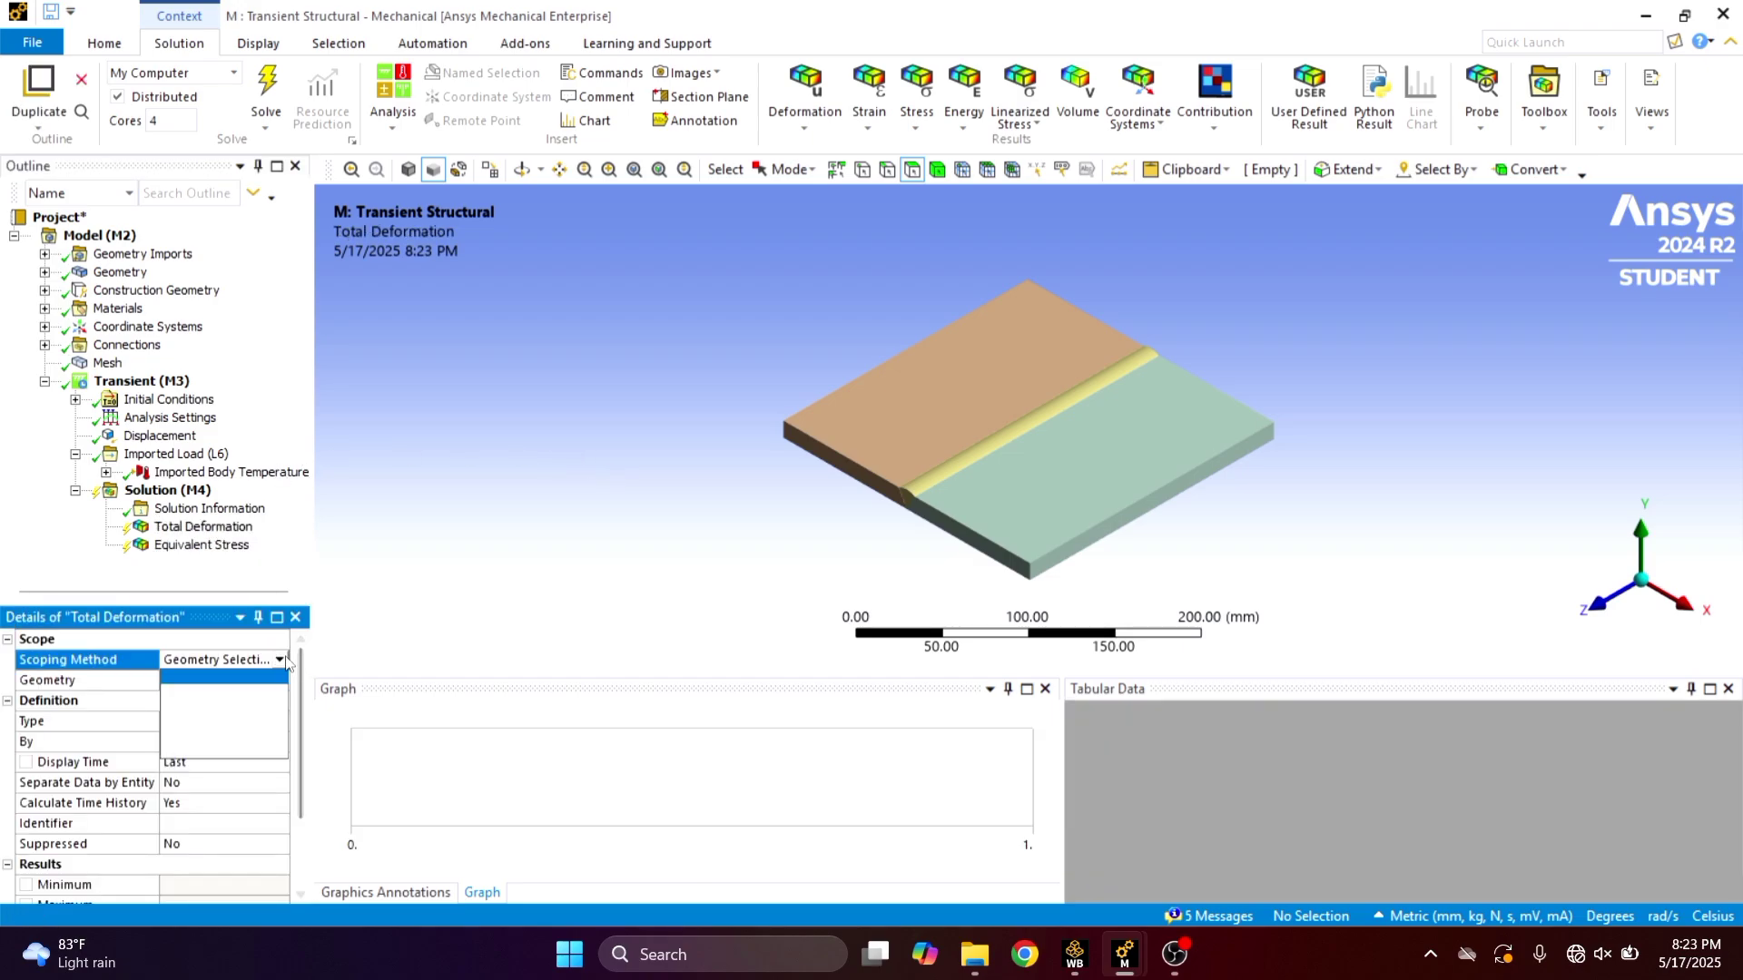
{"action": "left_click", "coordinate": [249, 708]}
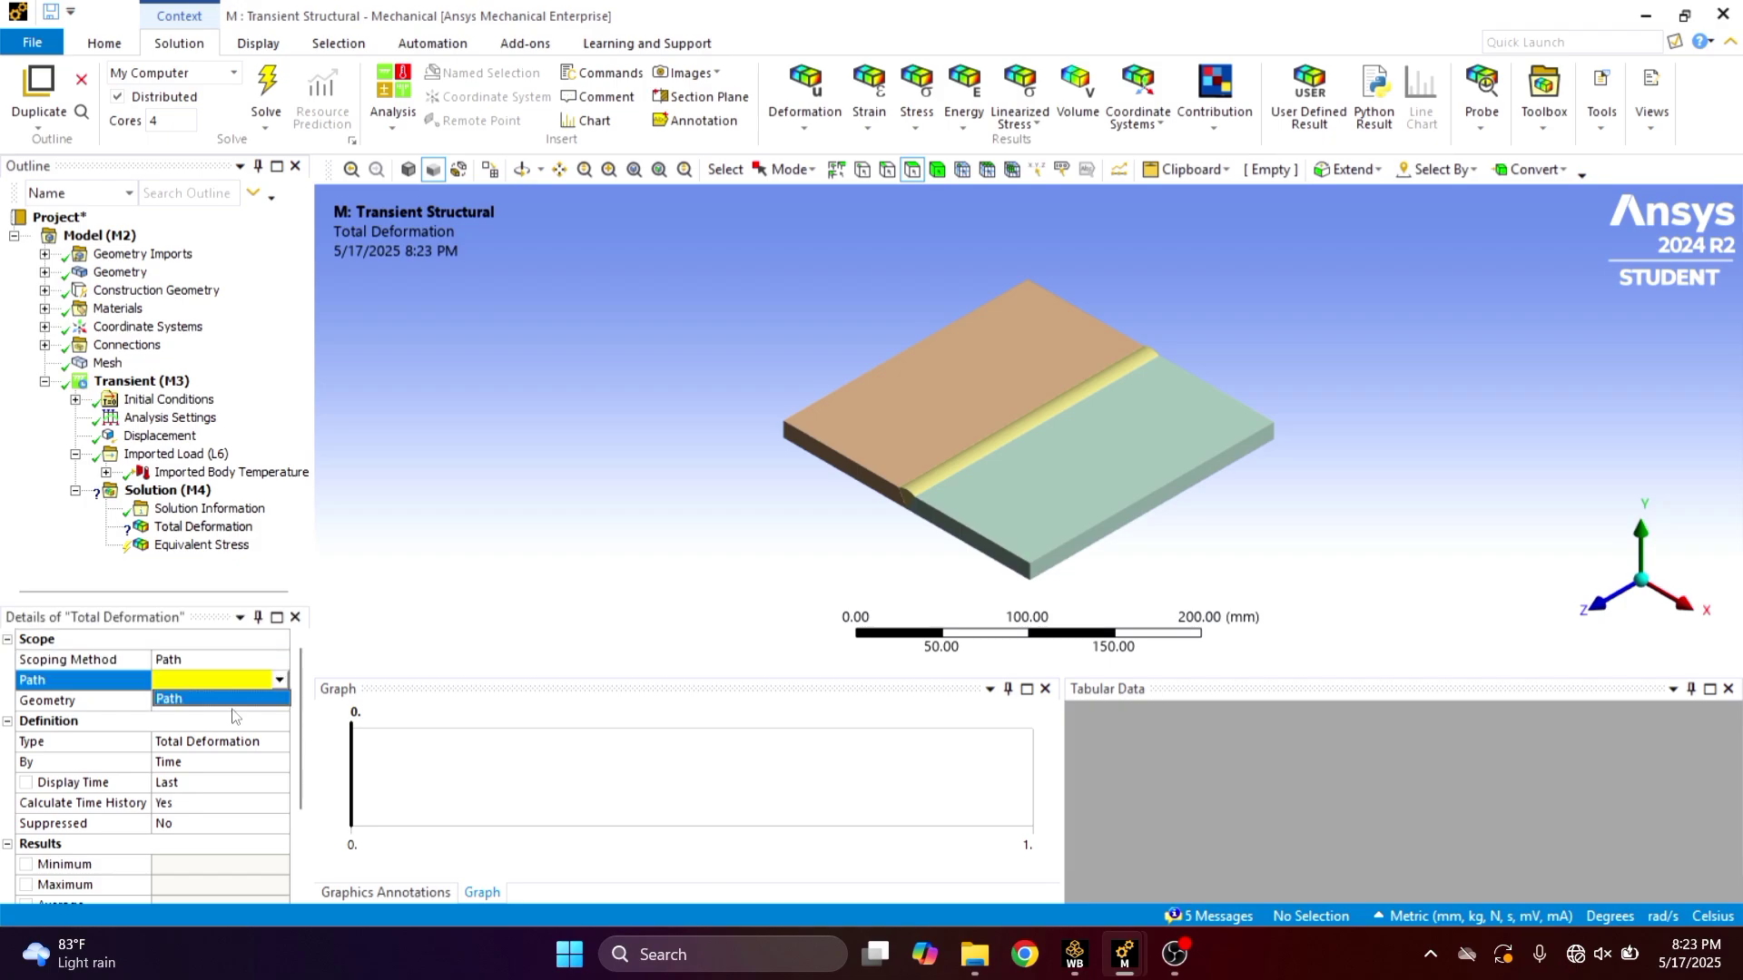
{"action": "left_click", "coordinate": [231, 699]}
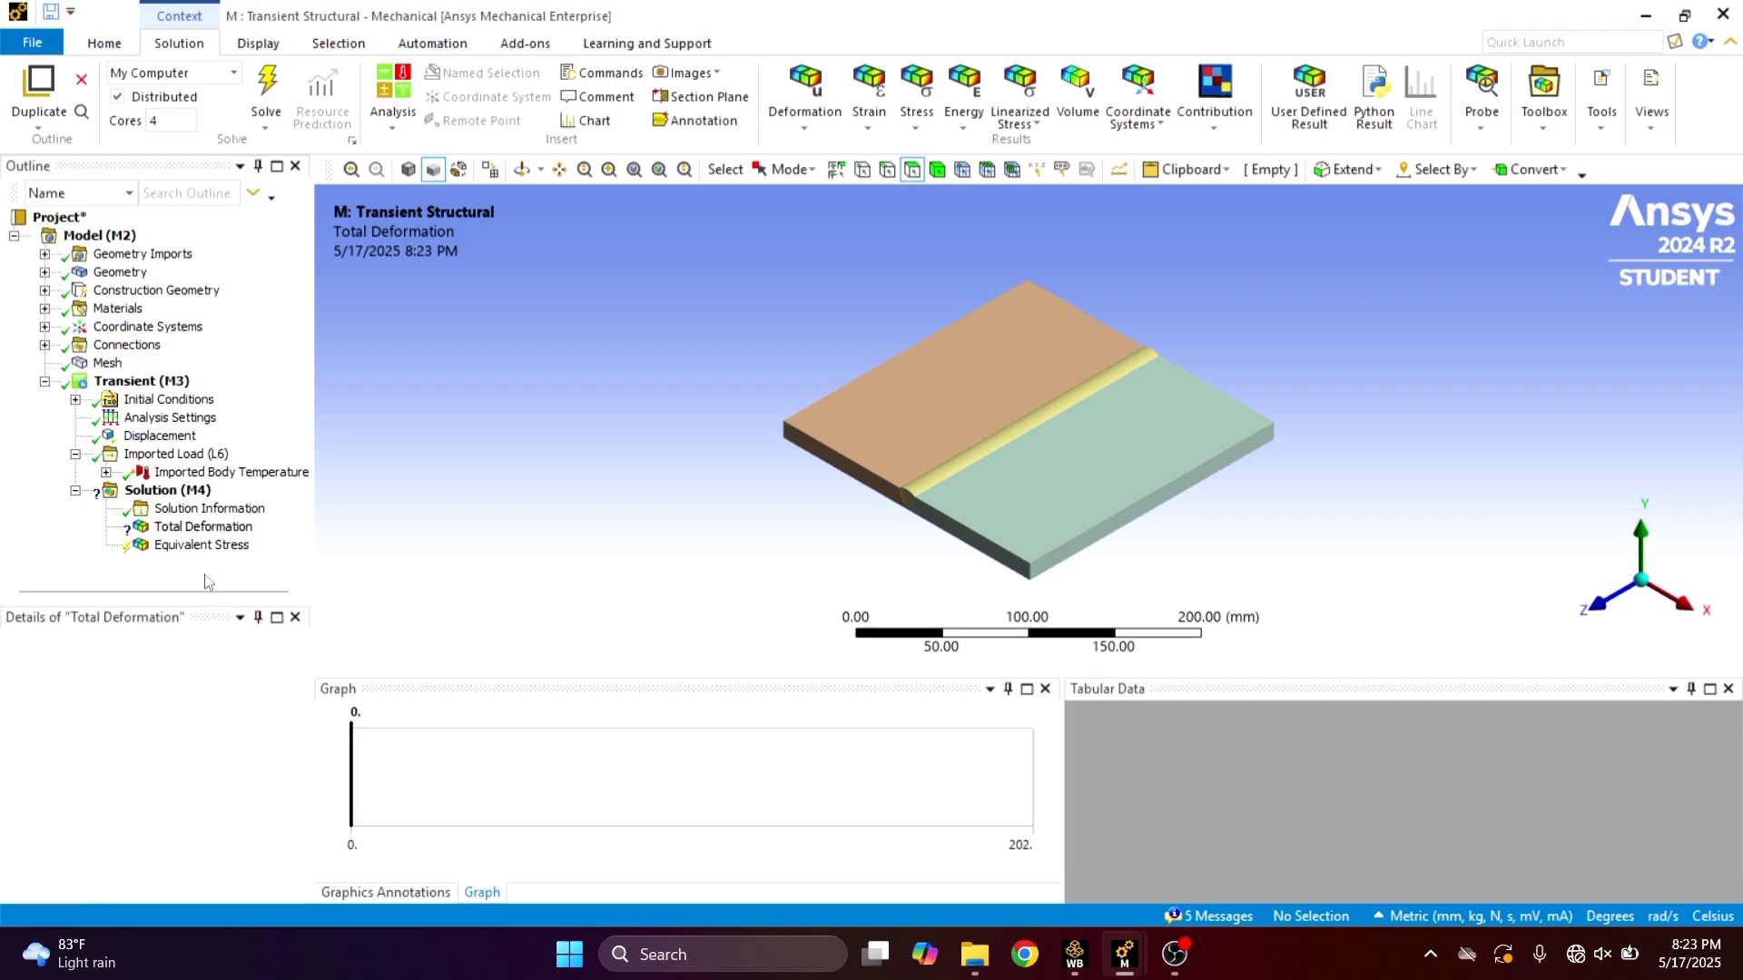
Set the Equivalent Stress result's scoping method to Path and assign the existing path named Path
{"action": "left_click", "coordinate": [222, 548]}
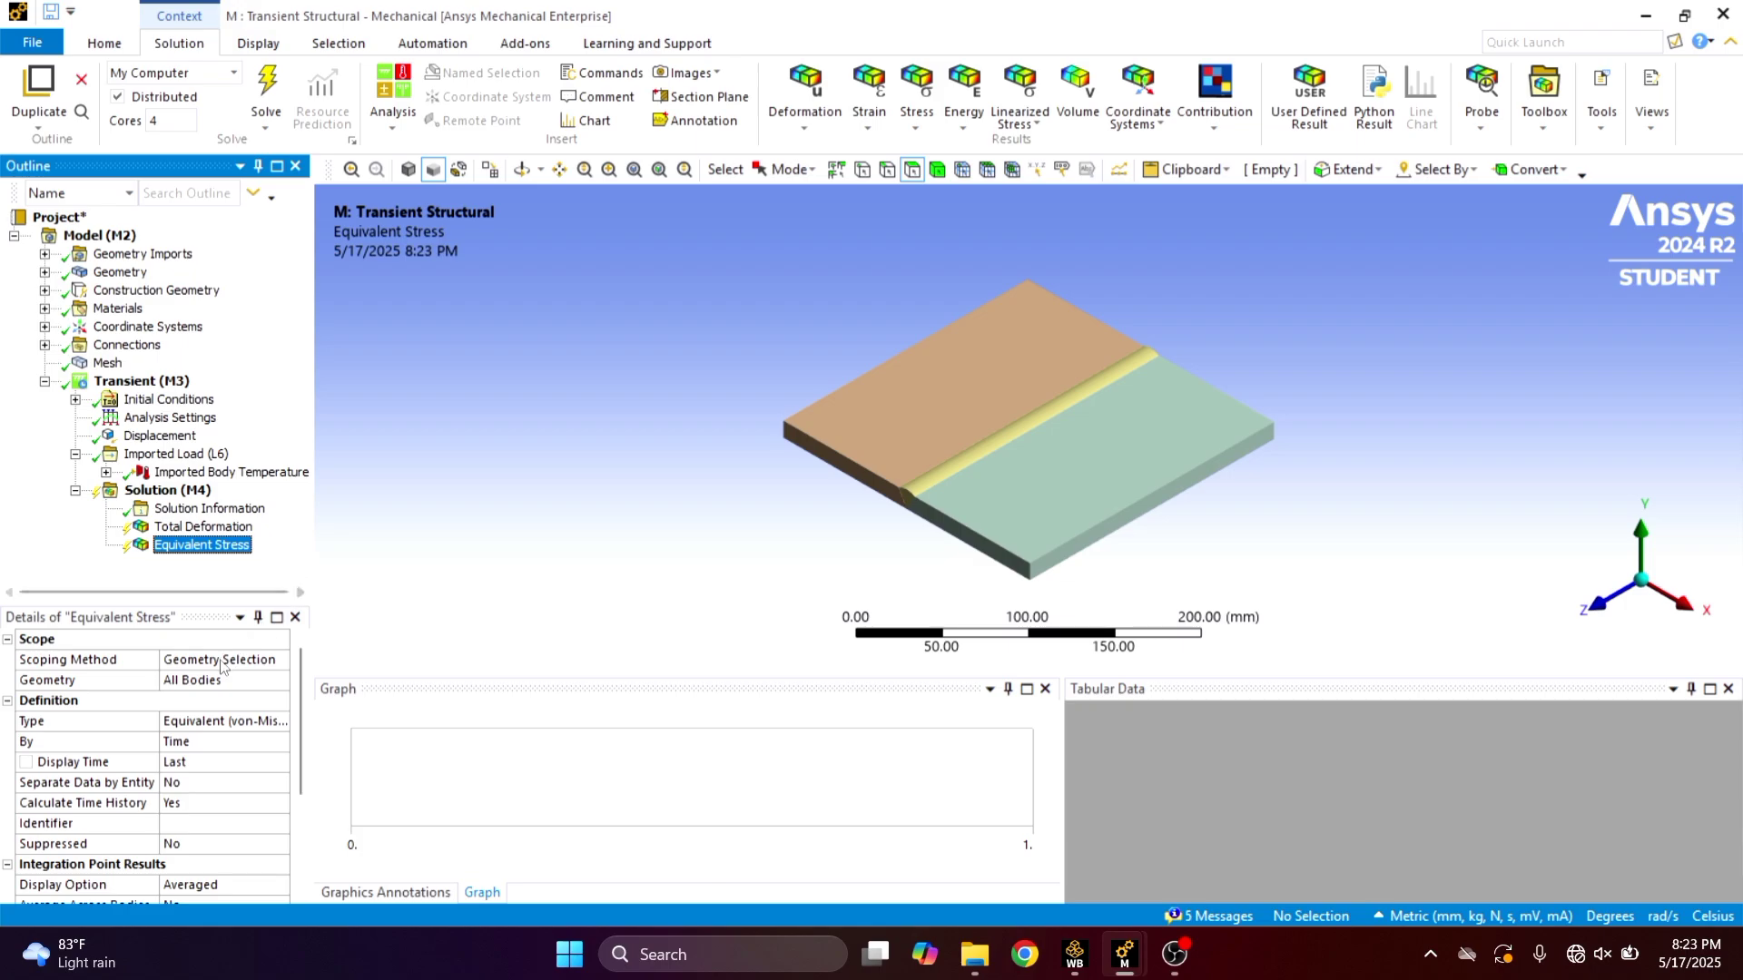
{"action": "left_click", "coordinate": [221, 660]}
{"action": "left_click", "coordinate": [278, 660]}
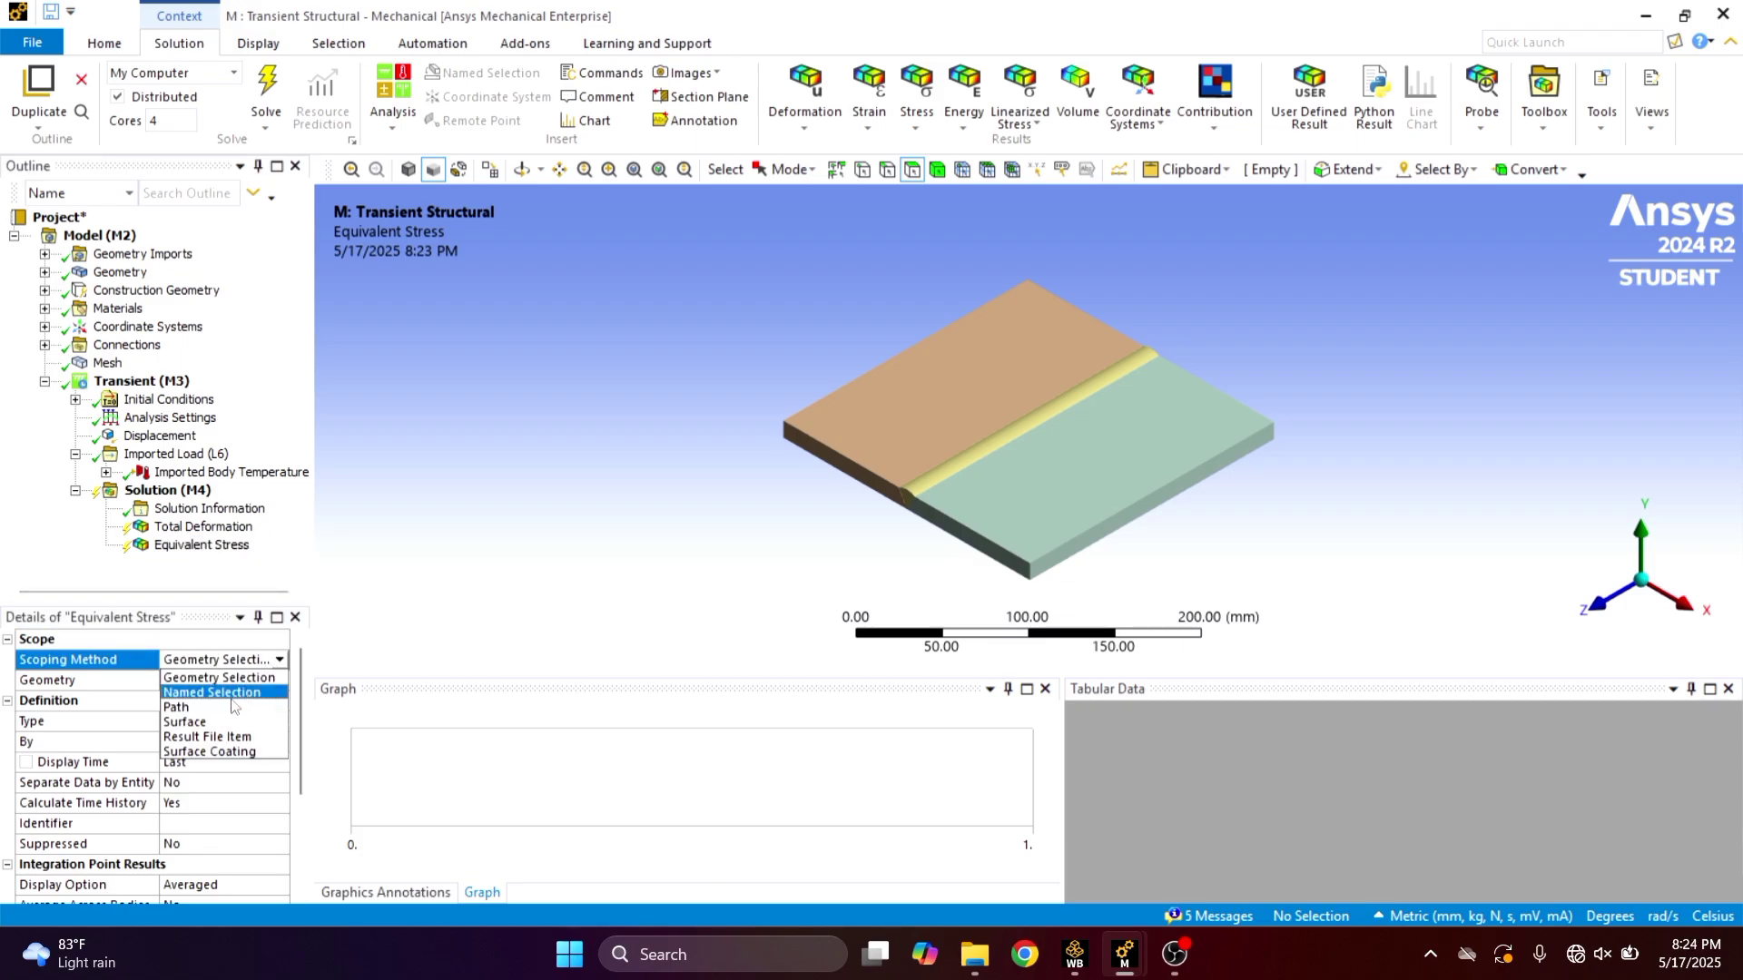
{"action": "left_click", "coordinate": [240, 707]}
{"action": "left_click", "coordinate": [241, 680]}
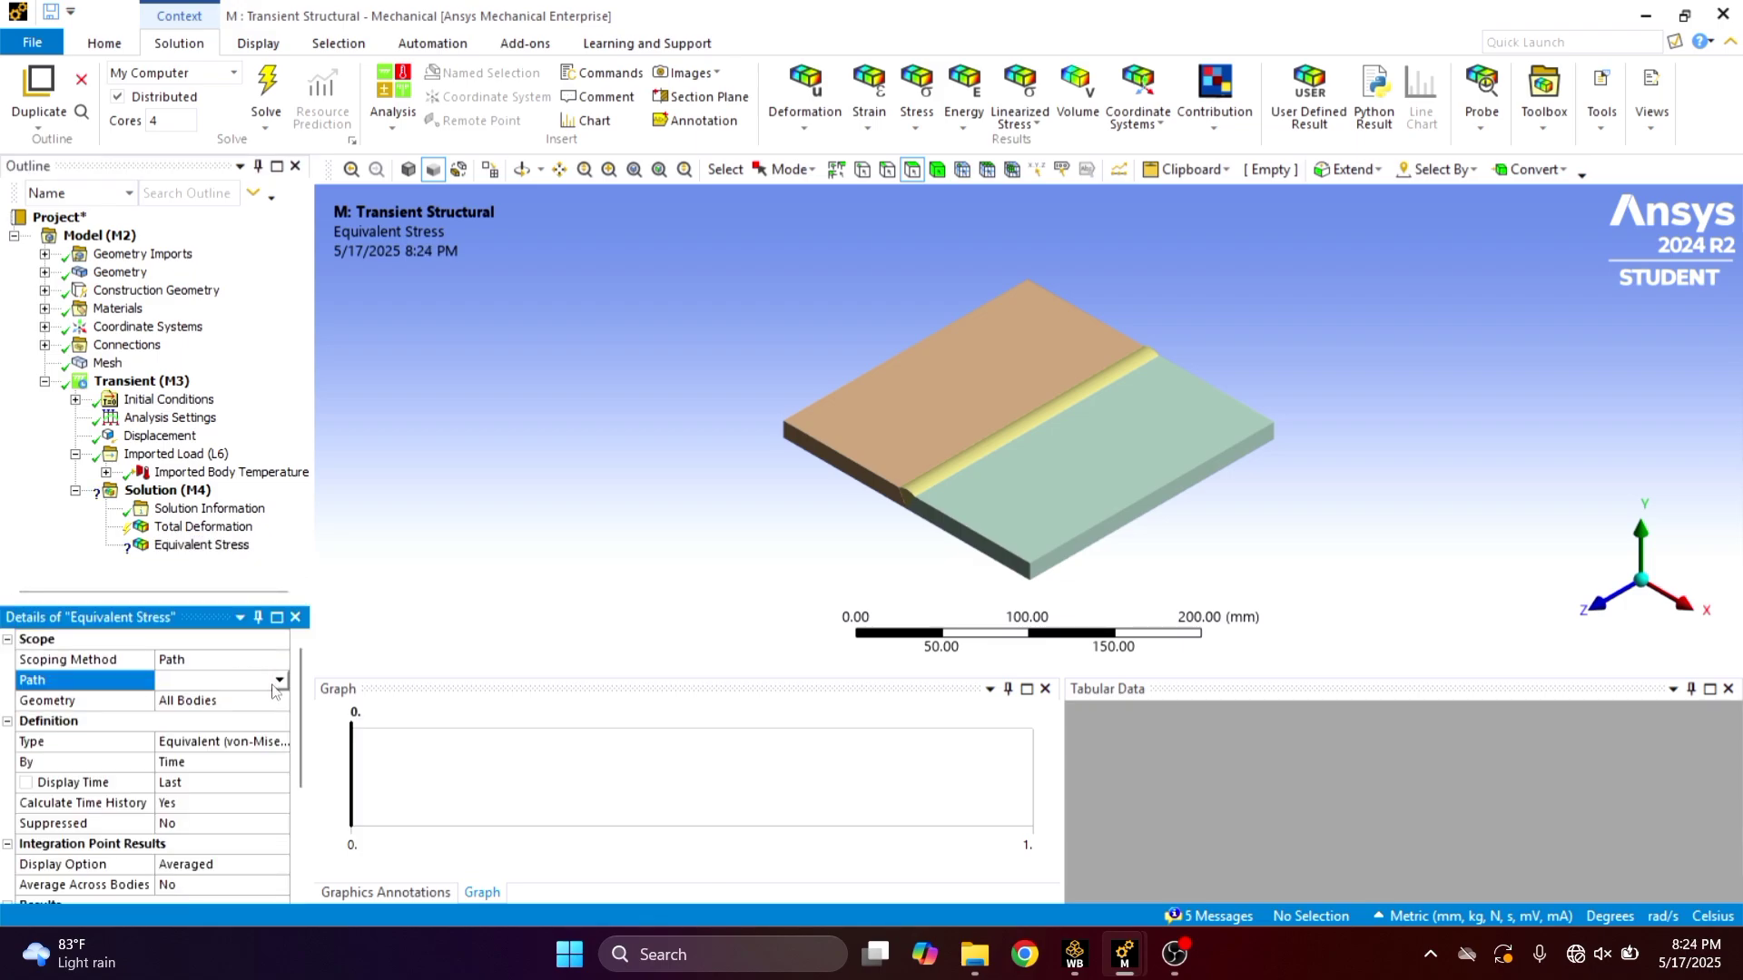
{"action": "left_click", "coordinate": [279, 681]}
{"action": "left_click", "coordinate": [222, 700]}
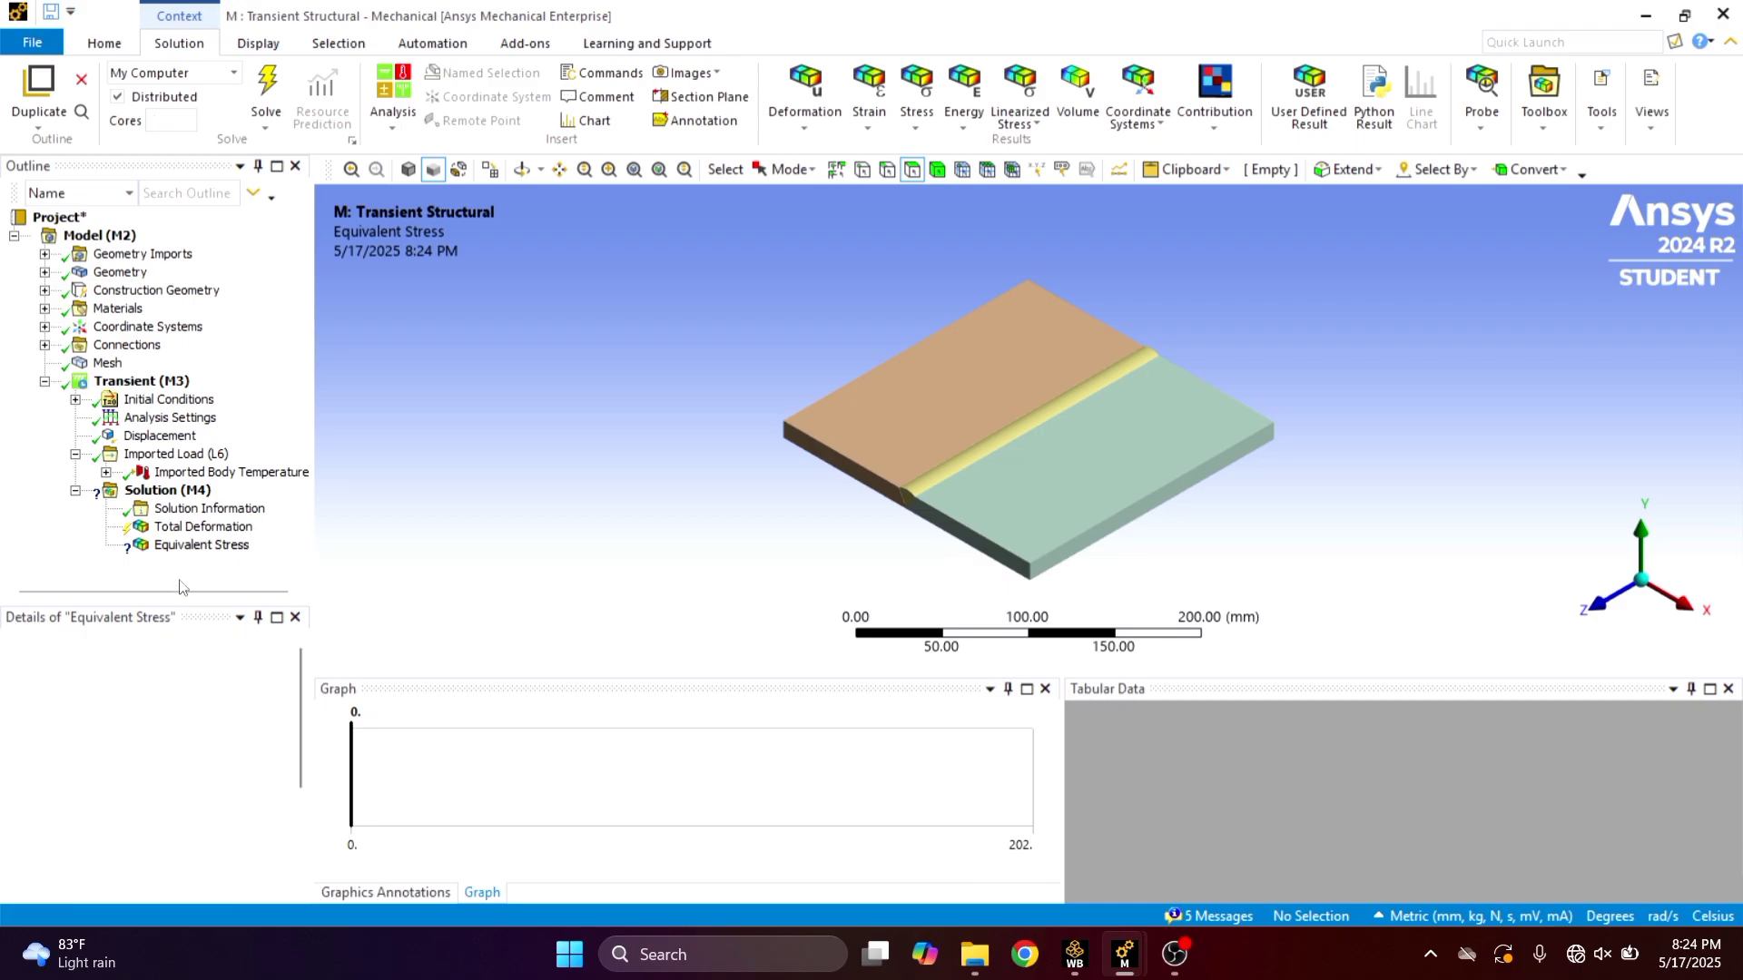
Evaluate all results of the transient structural solution M4
{"action": "left_click", "coordinate": [175, 490]}
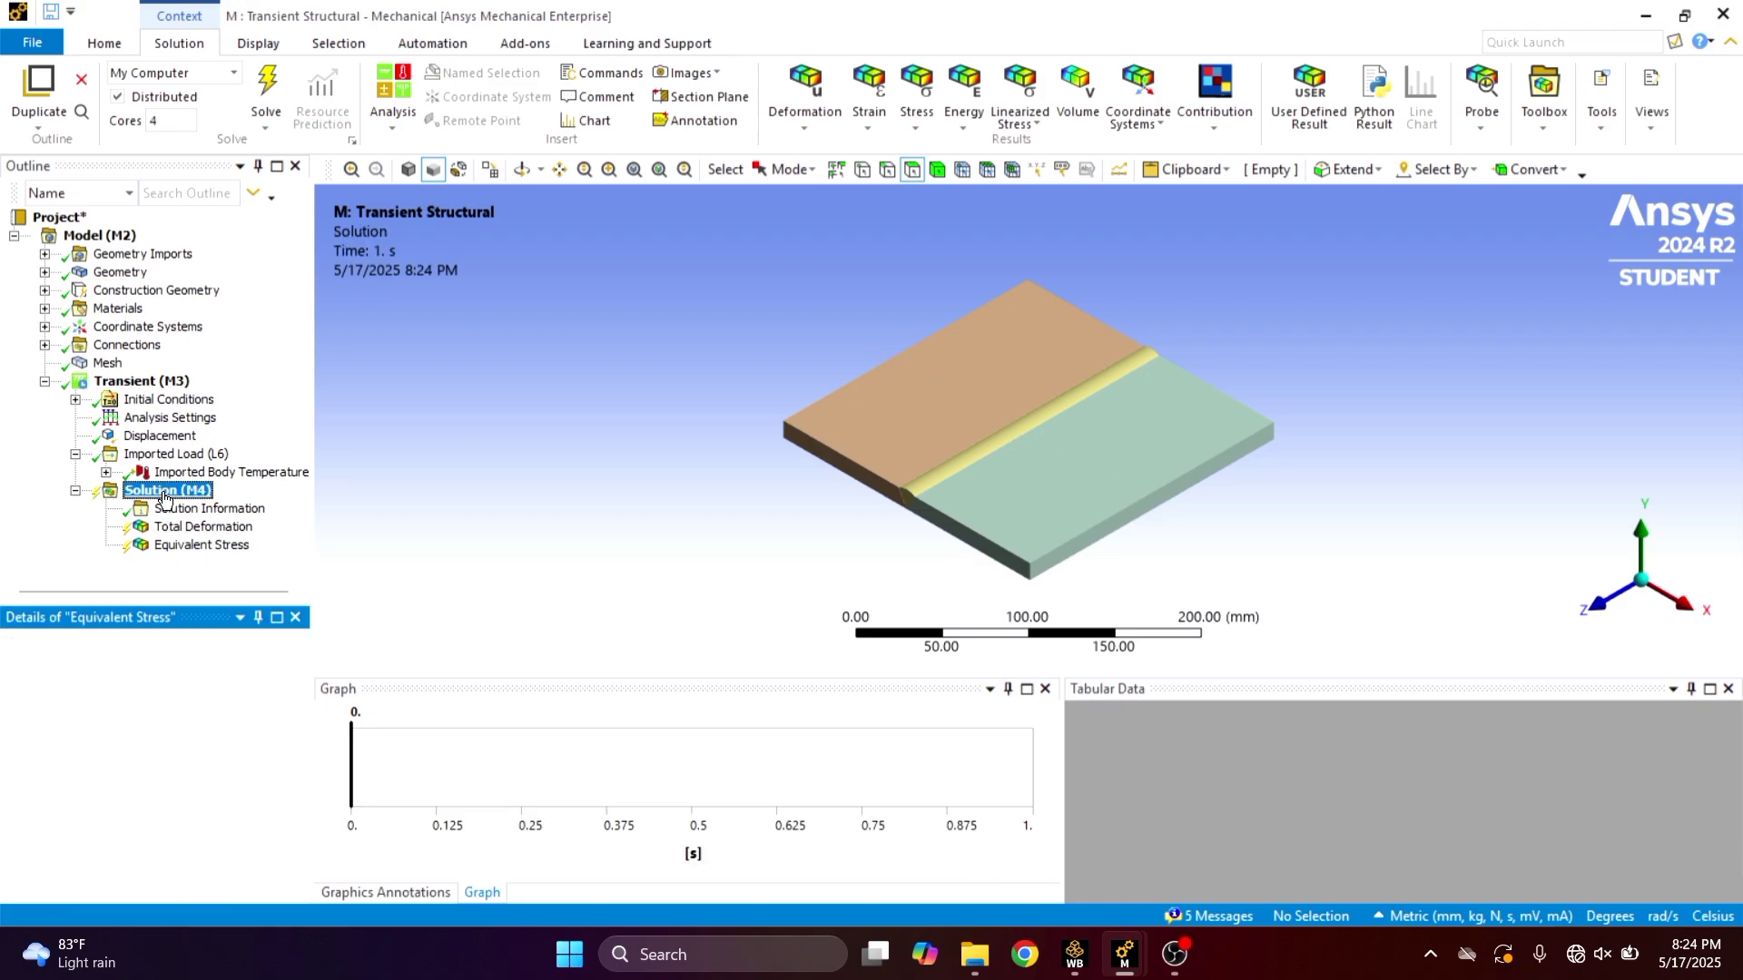
{"action": "right_click", "coordinate": [167, 493]}
{"action": "left_click", "coordinate": [234, 541]}
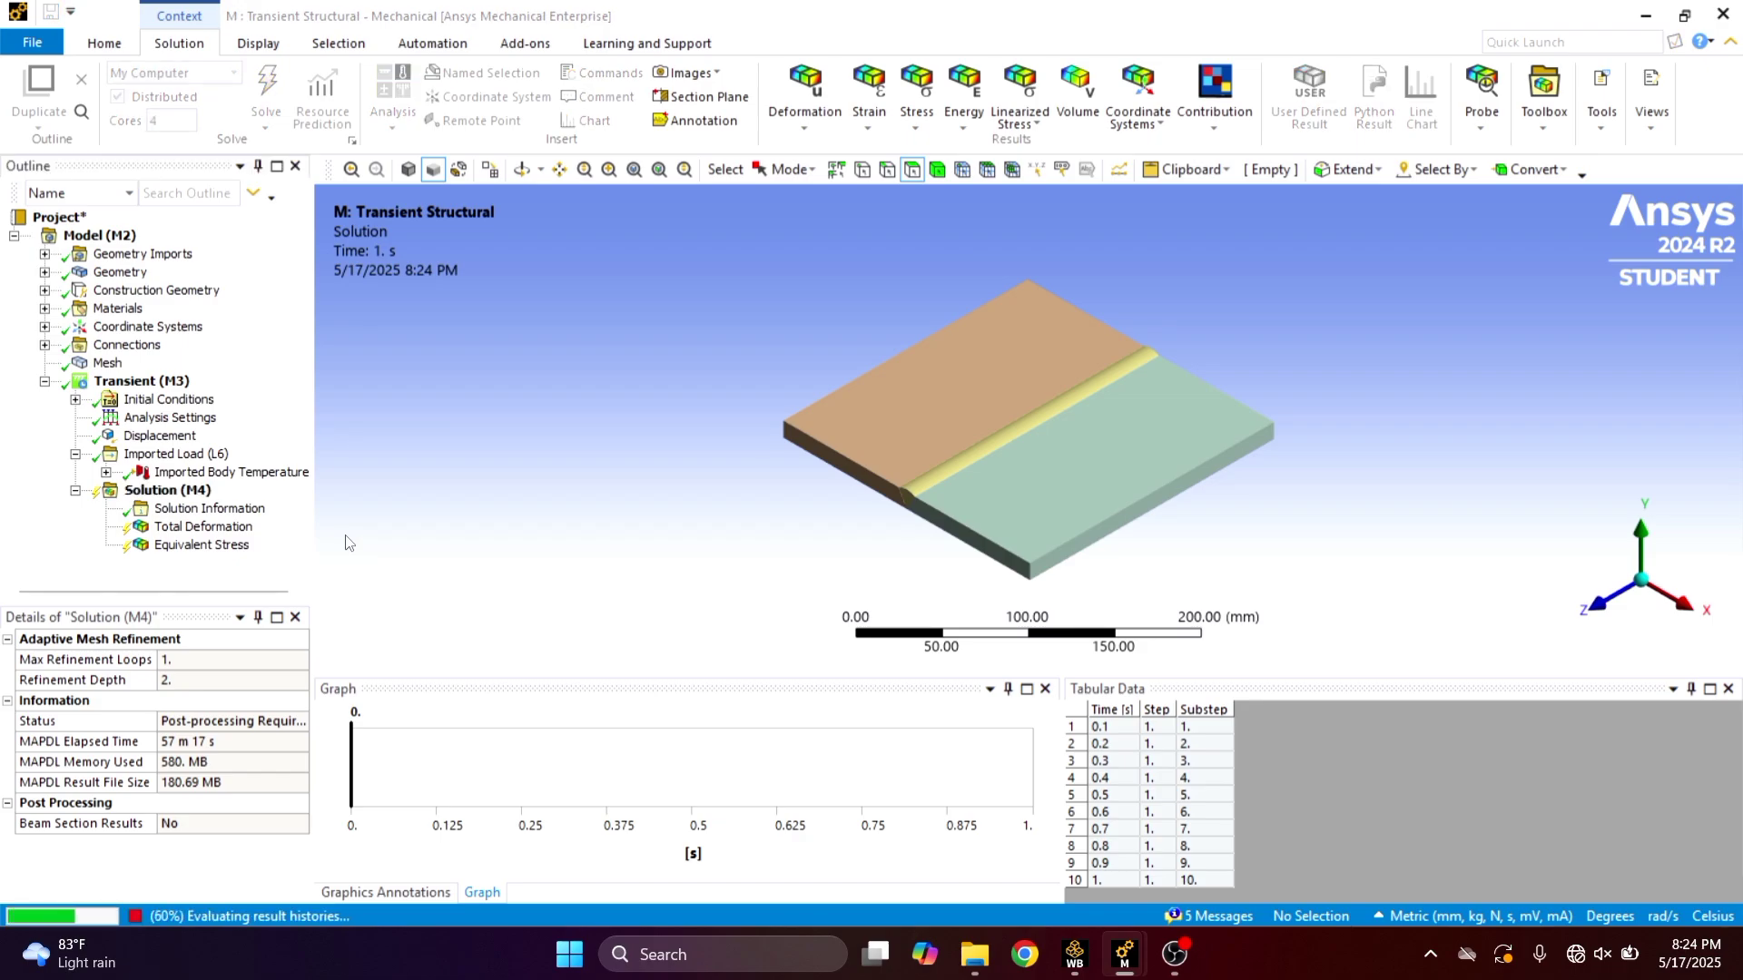
Examine the Total Deformation and Equivalent Stress distributions along the path across the weld, comparing their contours, graphs and tabular values
{"action": "left_click", "coordinate": [218, 527]}
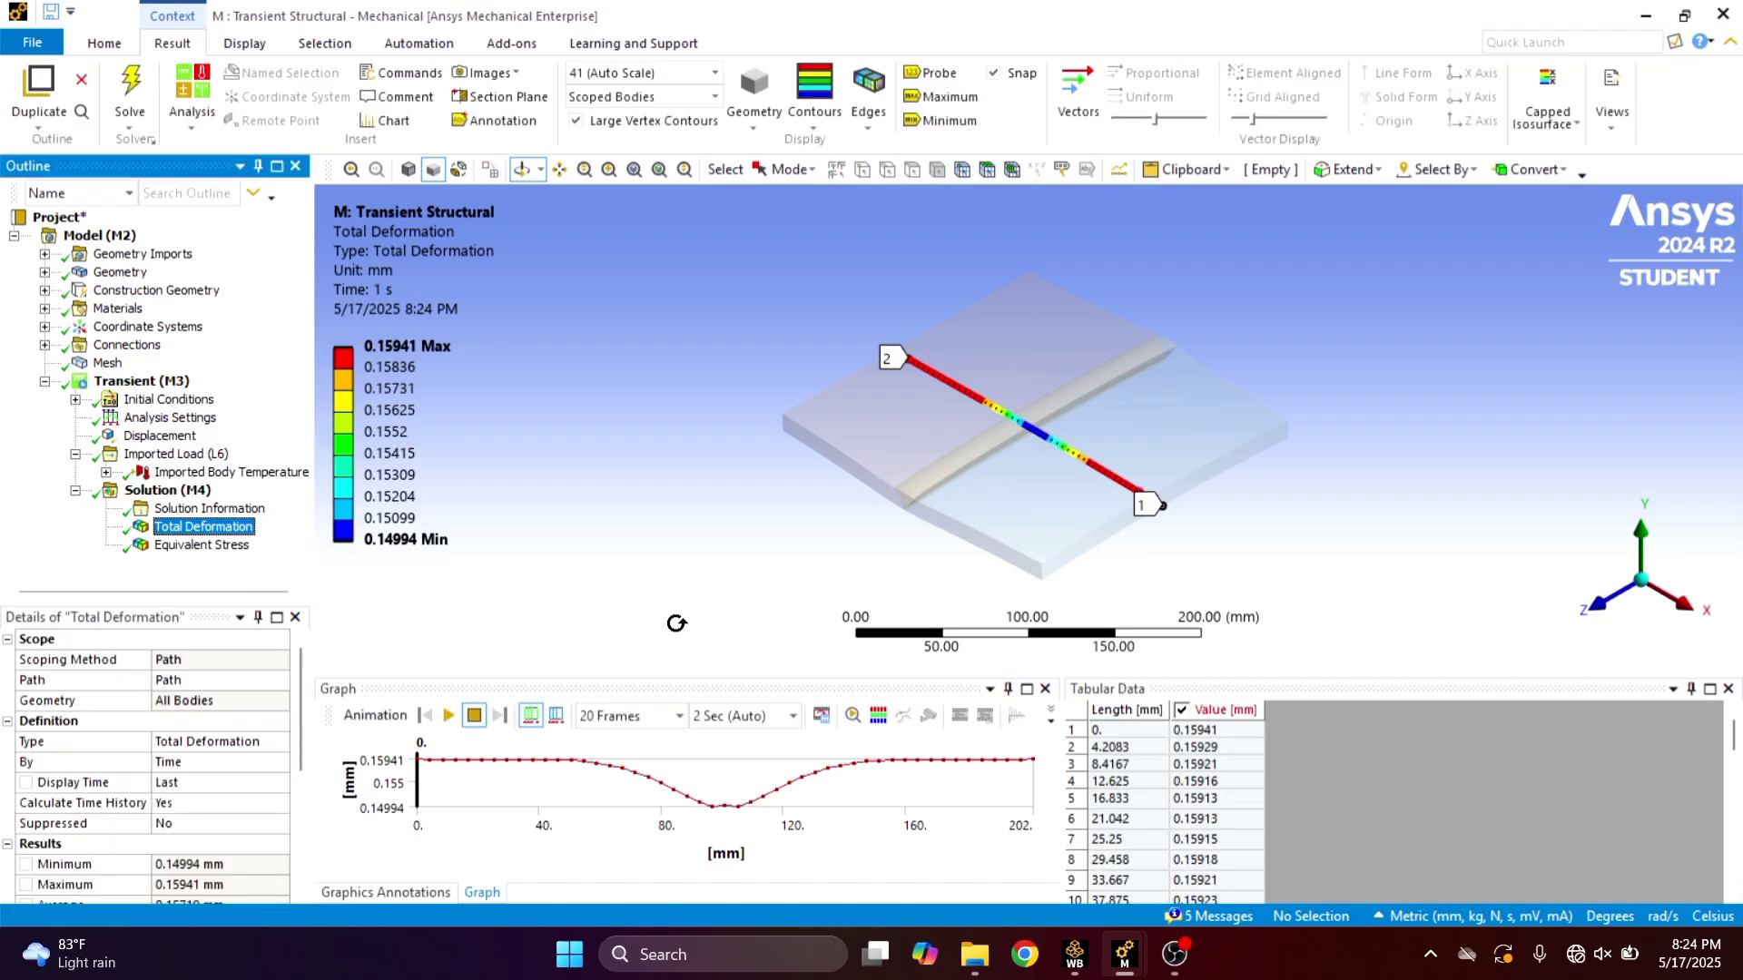
{"action": "left_click_drag", "start_coordinate": [827, 674], "coordinate": [839, 728]}
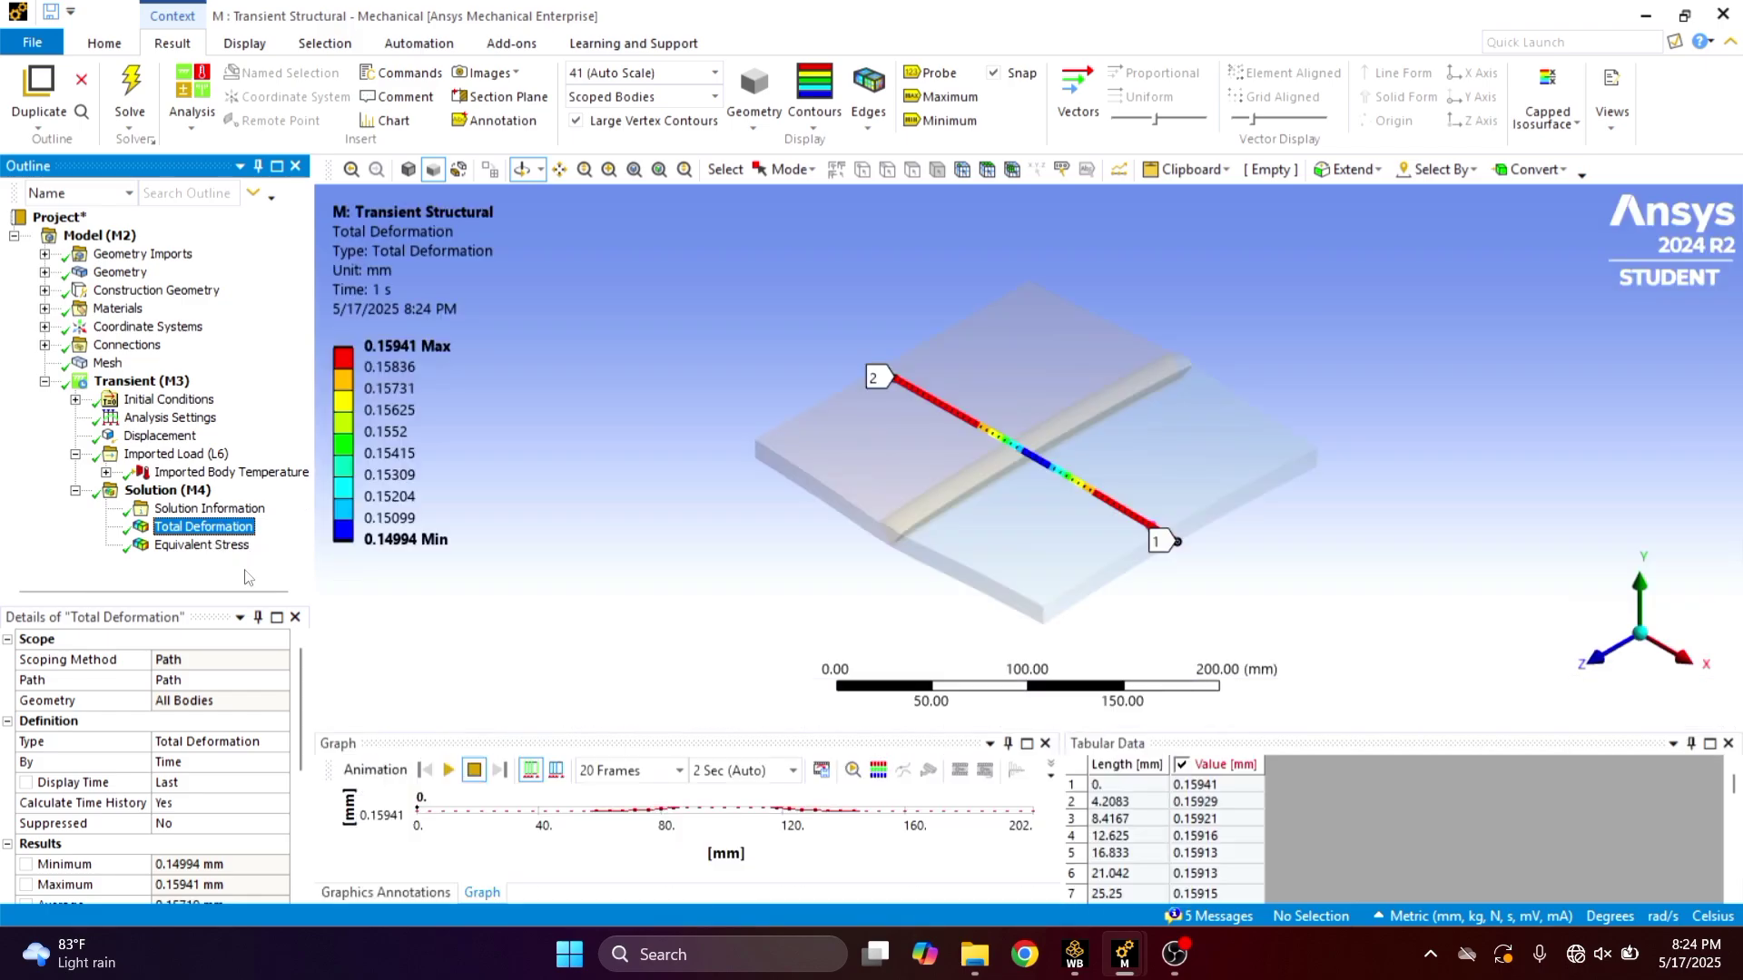
{"action": "left_click", "coordinate": [201, 544]}
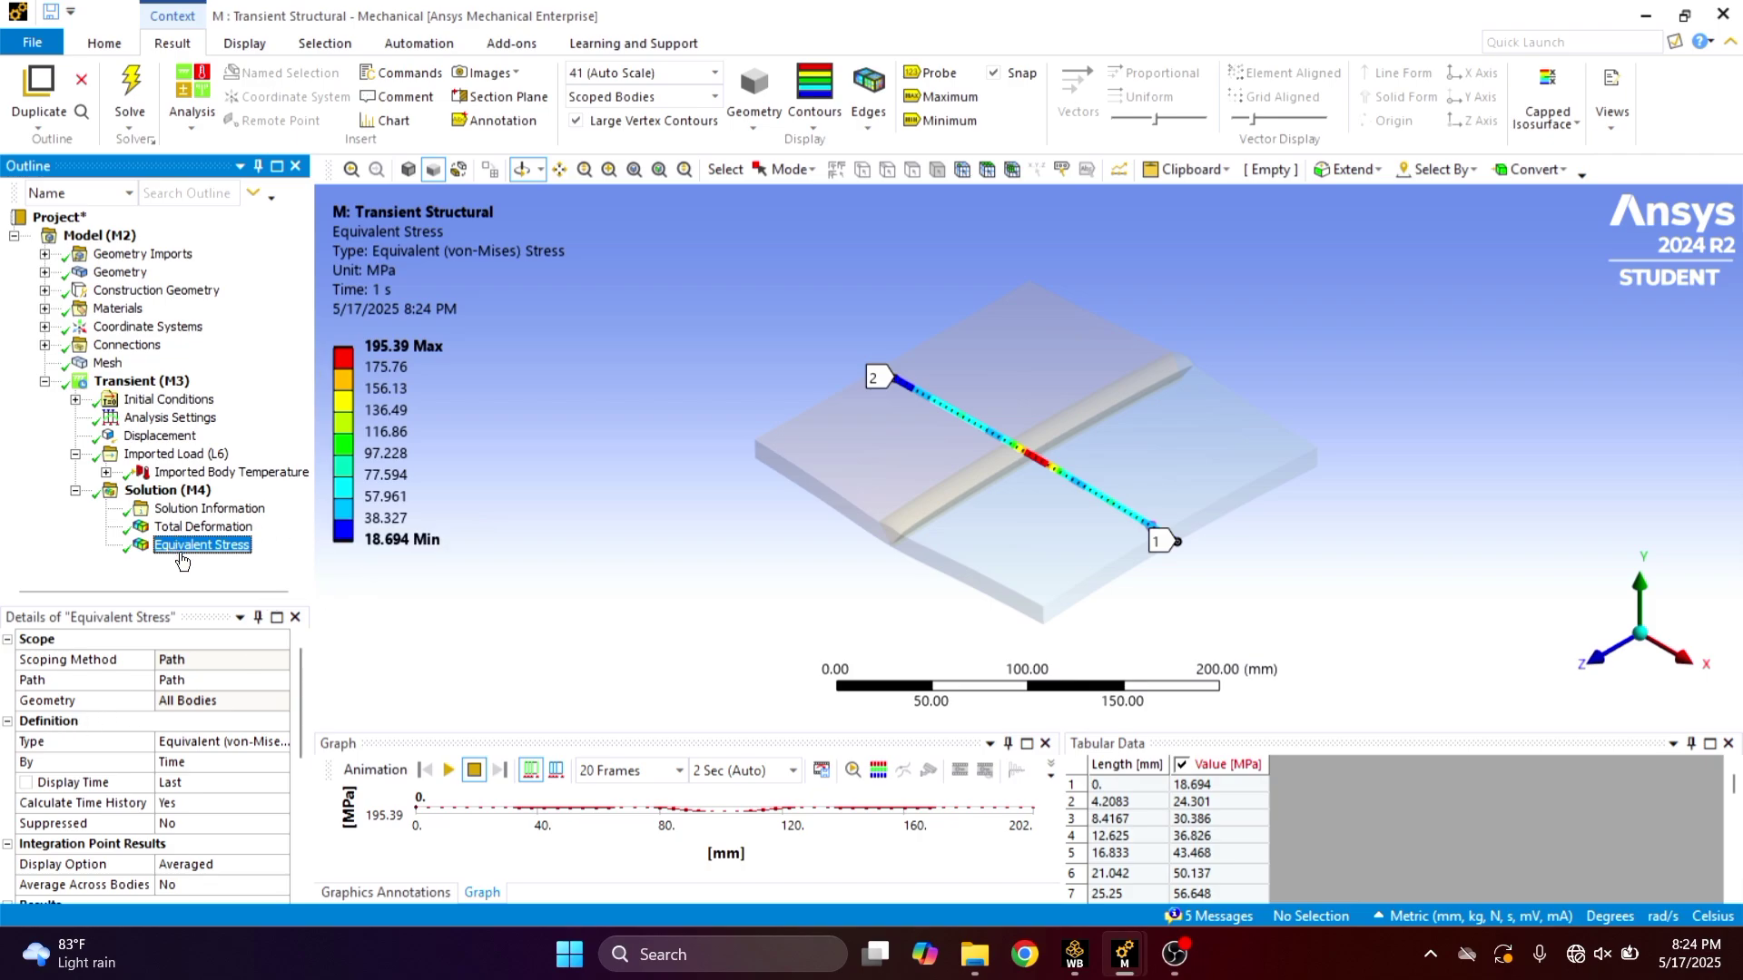
{"action": "left_click", "coordinate": [199, 527]}
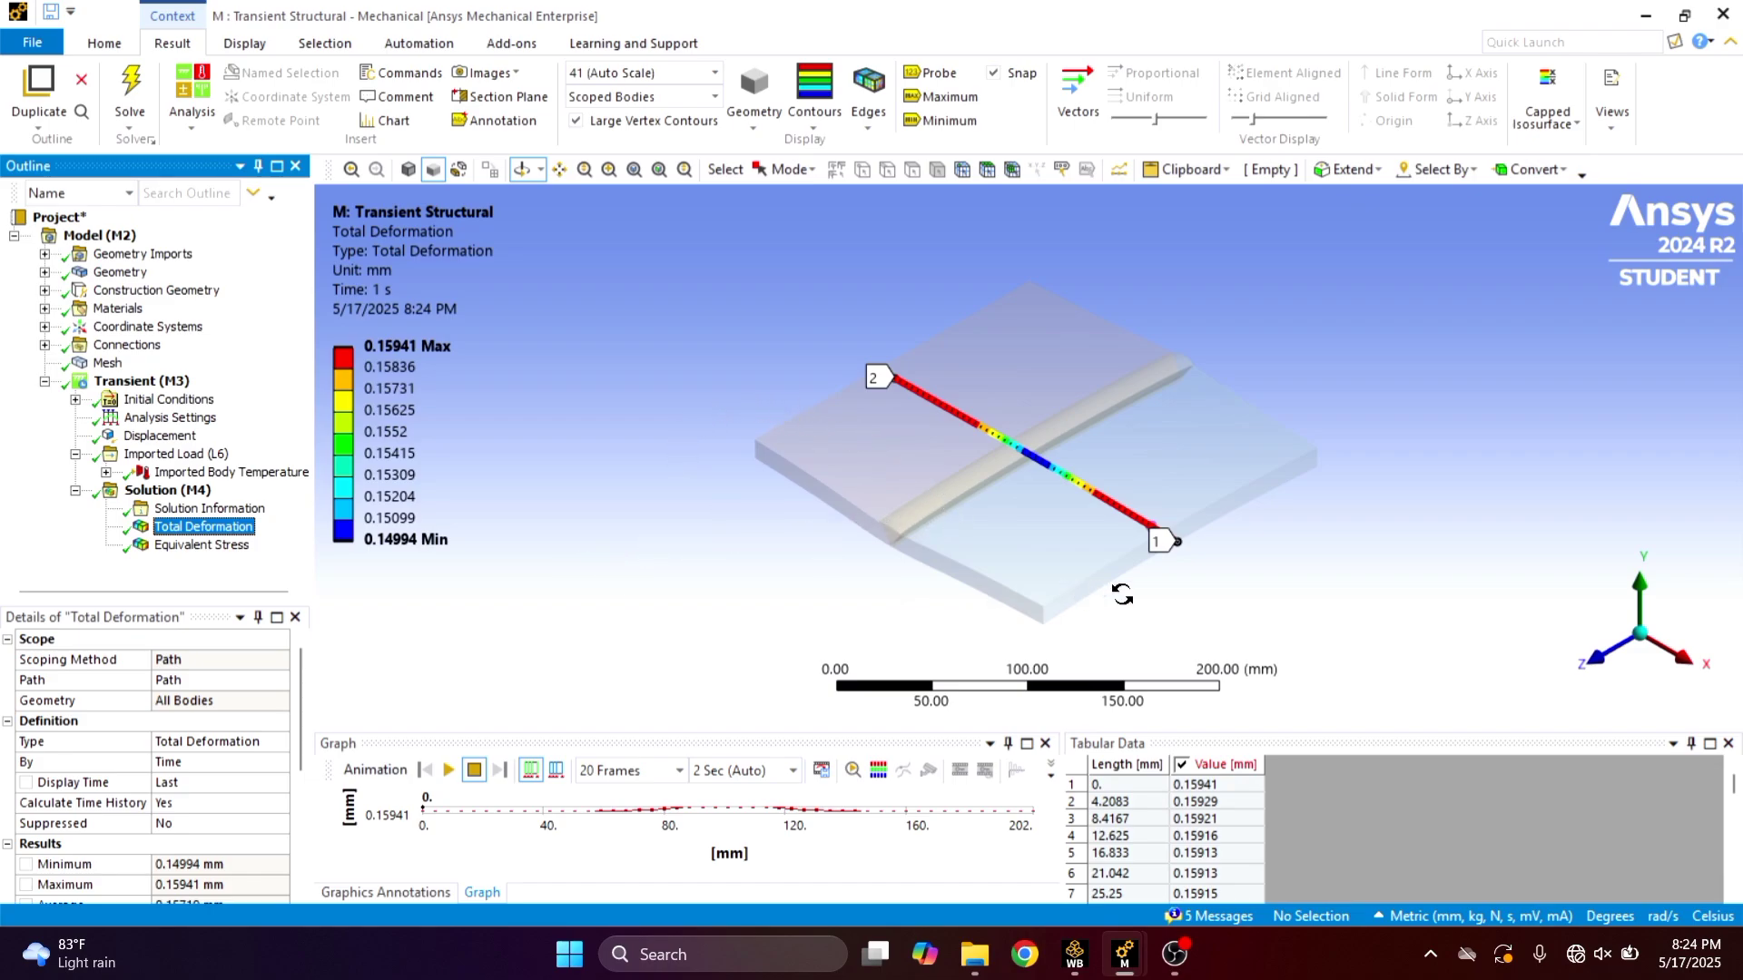
{"action": "scroll", "coordinate": [1115, 460], "scroll_direction": "up", "scroll_amount": 1}
{"action": "scroll", "coordinate": [1257, 419], "scroll_direction": "up", "scroll_amount": 1}
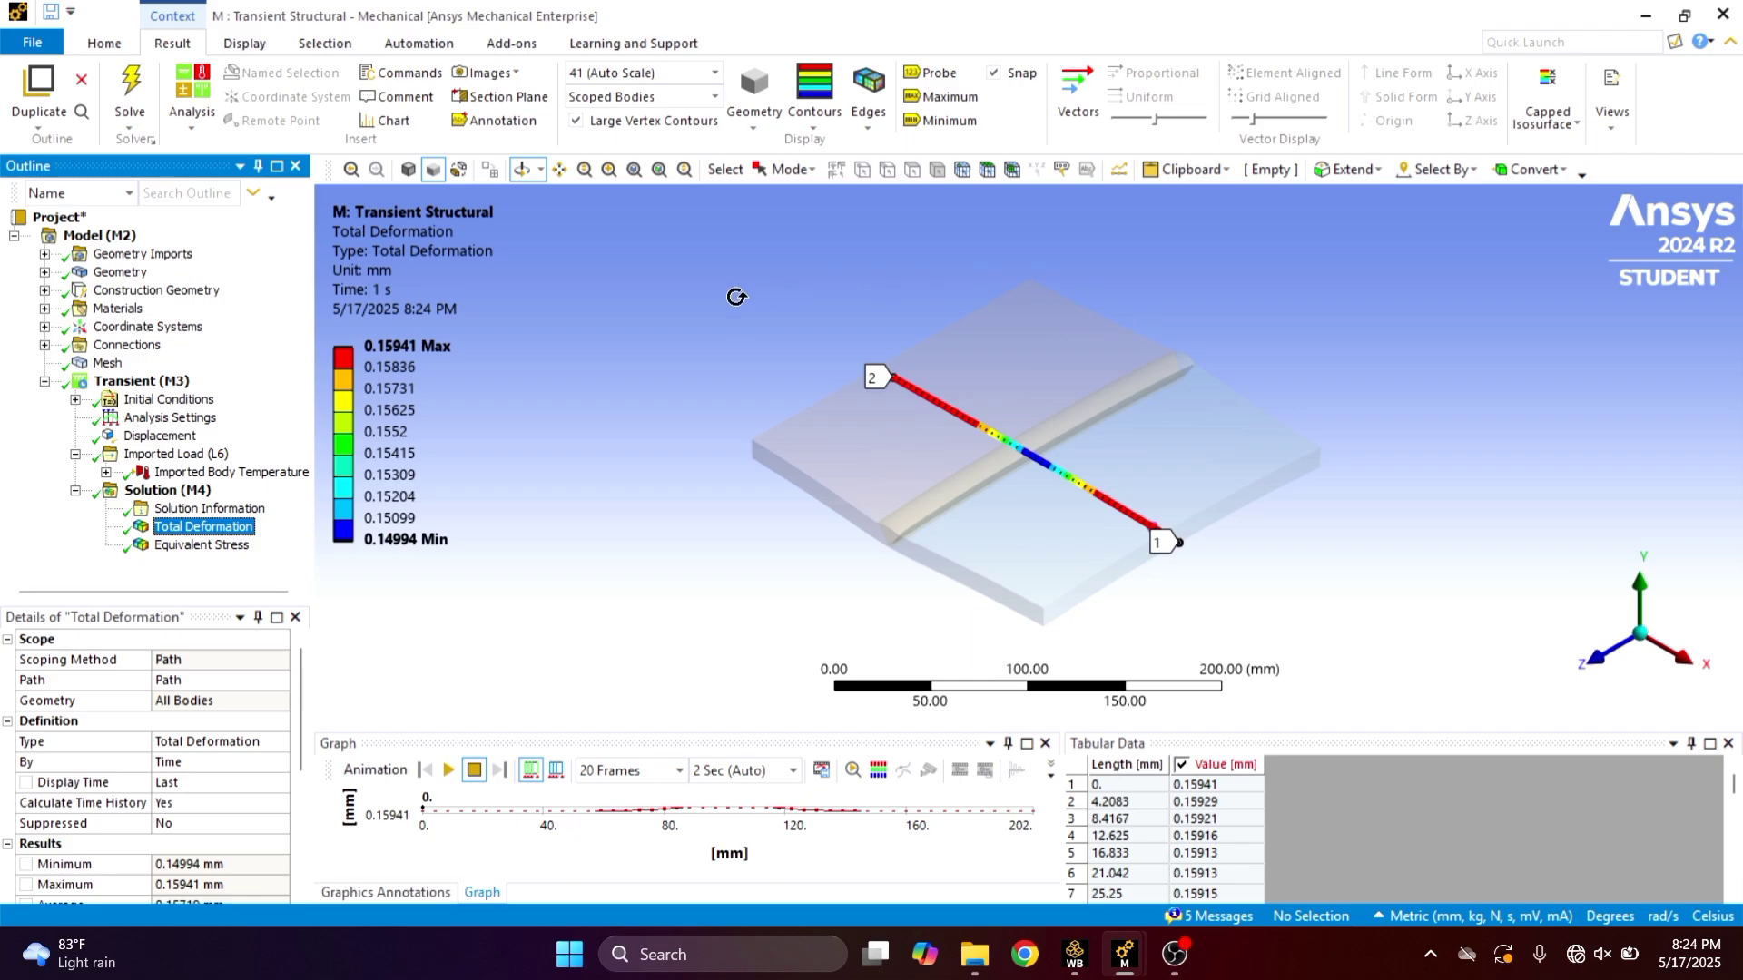
{"action": "left_click", "coordinate": [202, 544]}
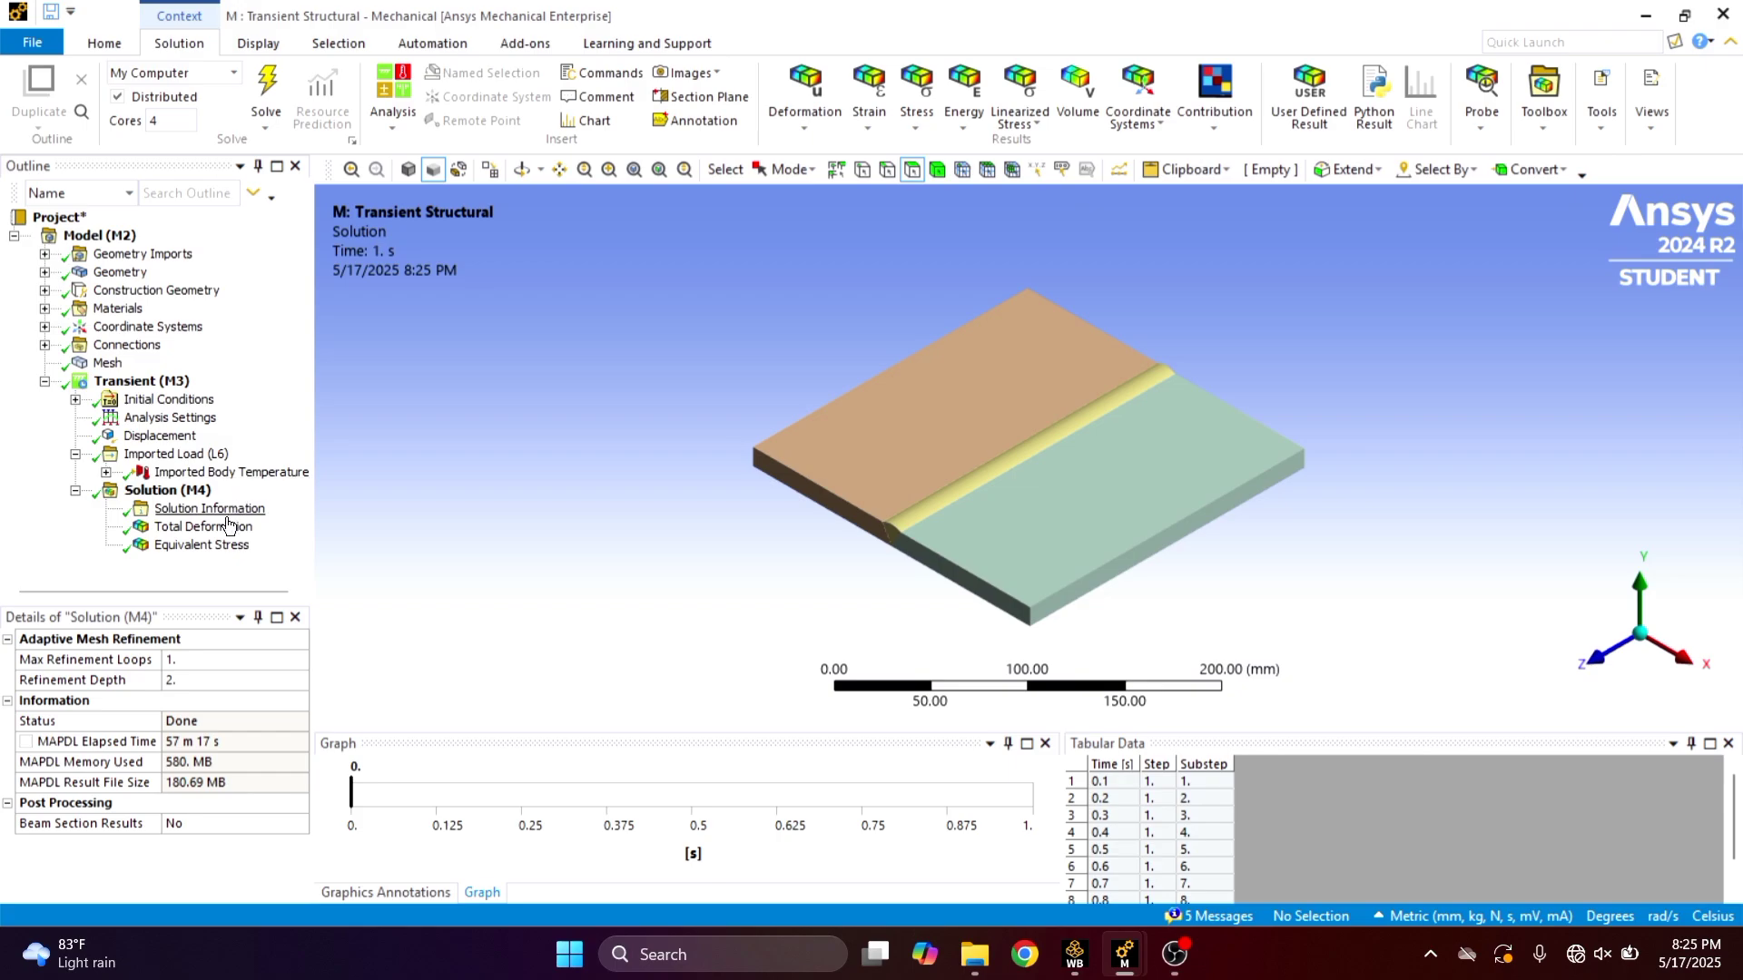
{"action": "left_click", "coordinate": [168, 490]}
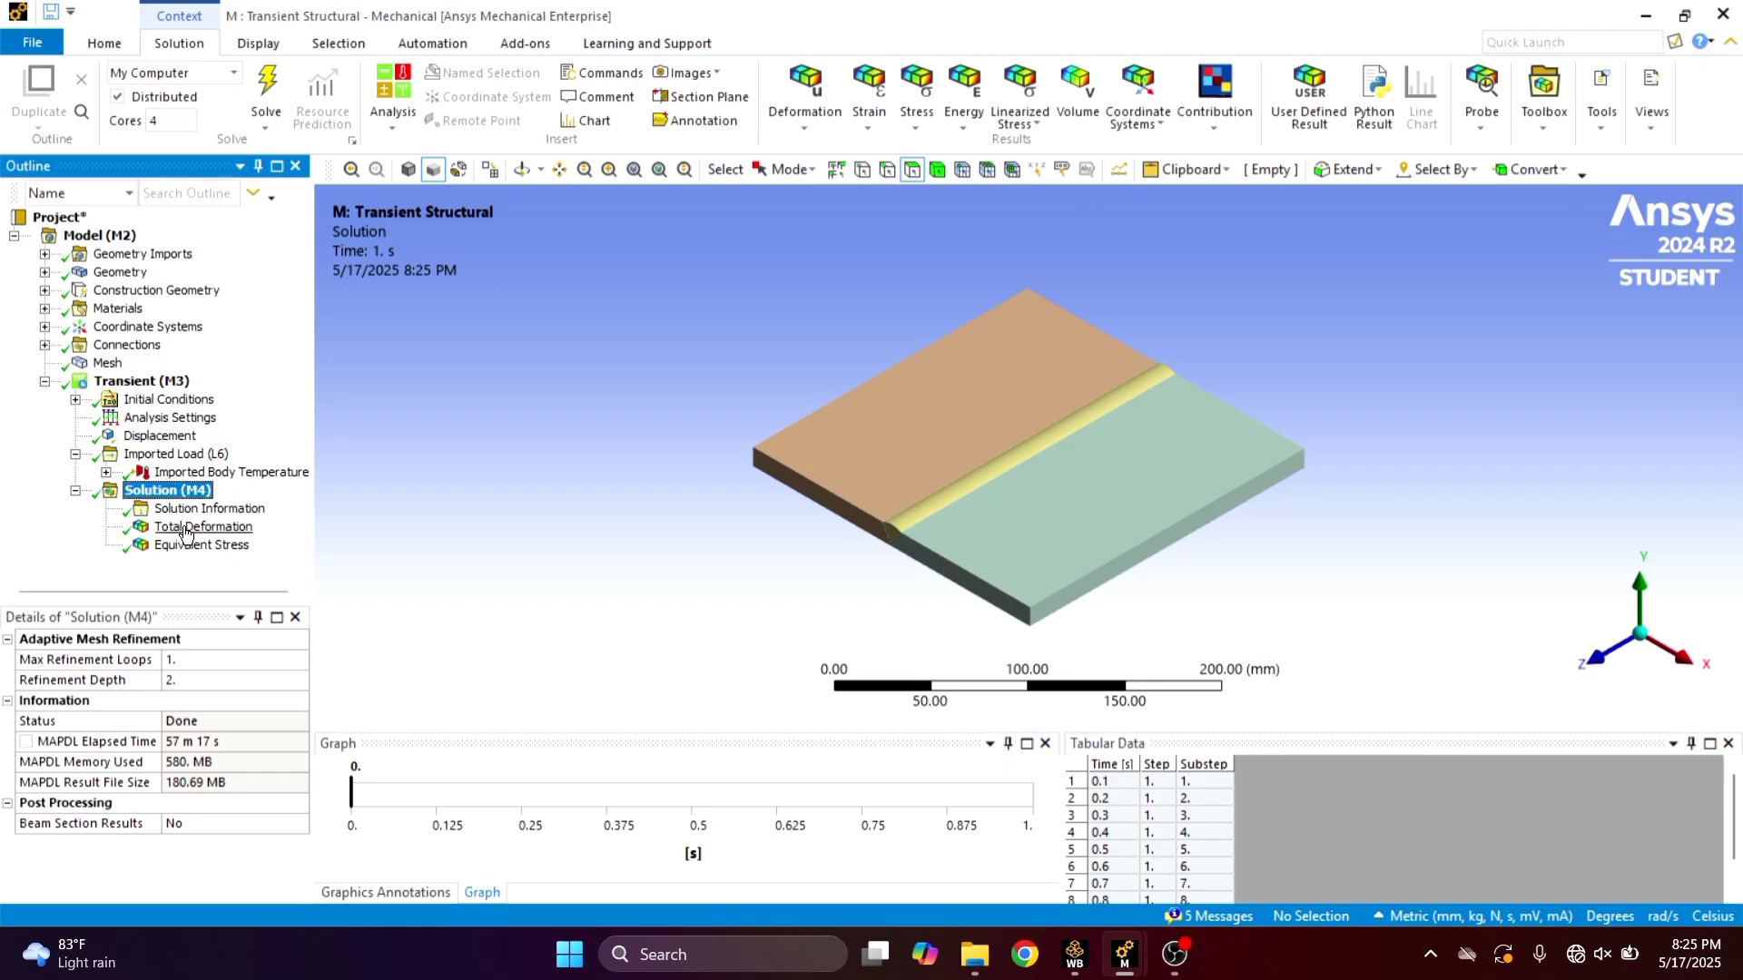